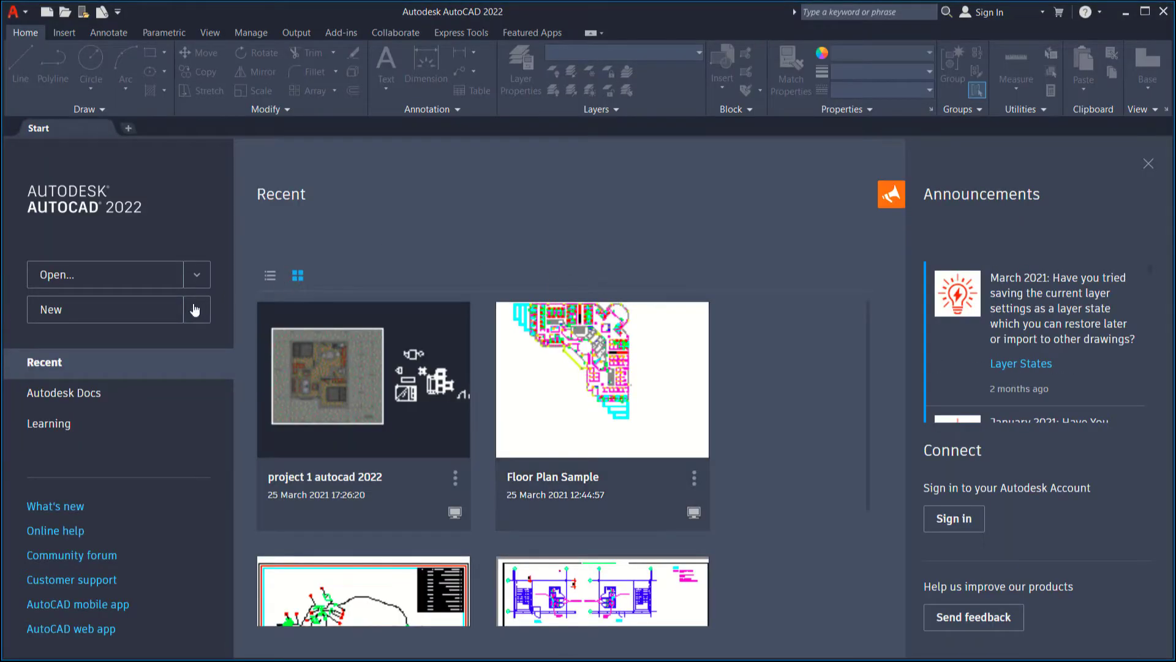
# Create a new blank drawing from the start page
pyautogui.click(129, 312)
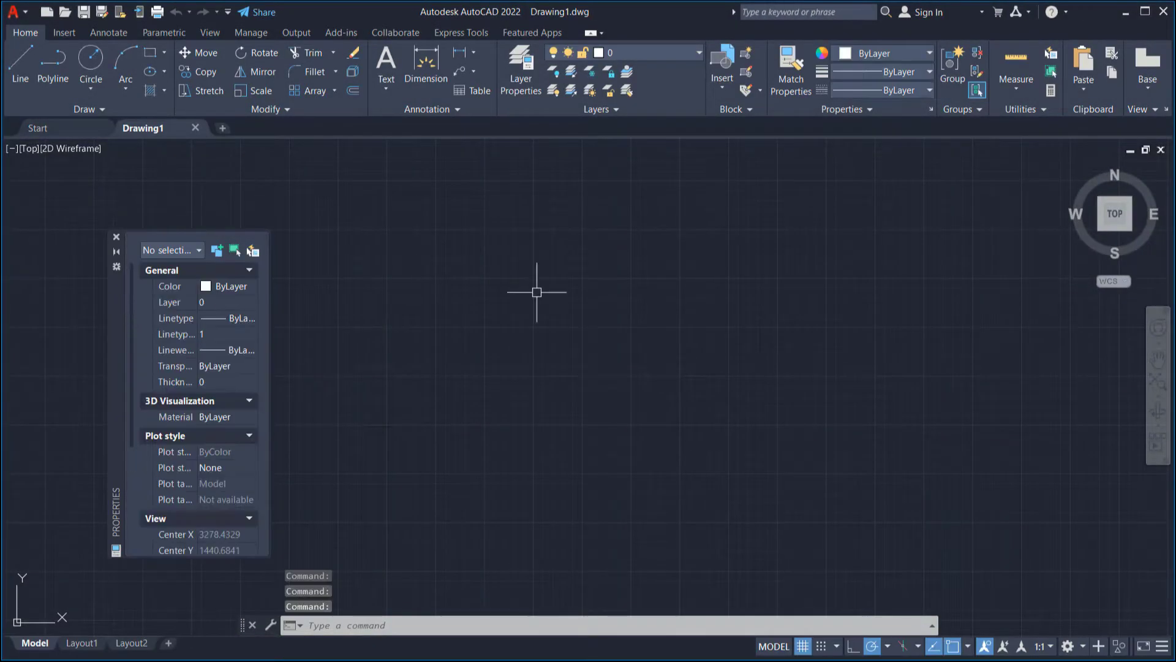
pyautogui.click(497, 323)
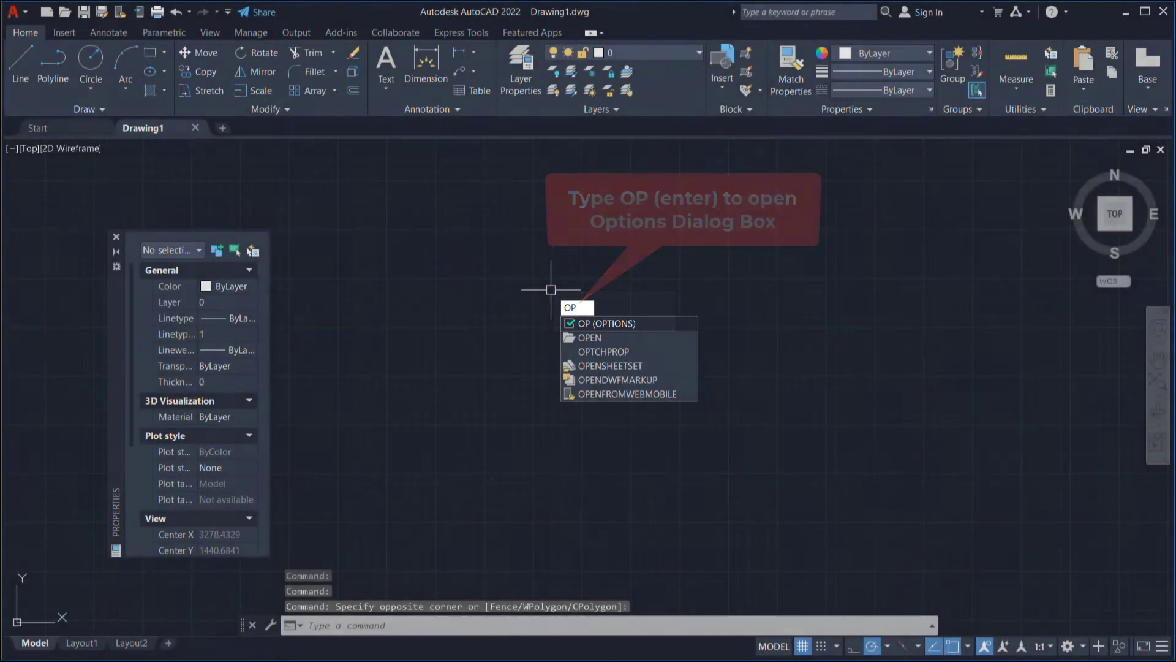
# Turn off rollover ToolTips and general ToolTips in the display options
pyautogui.press('Return')
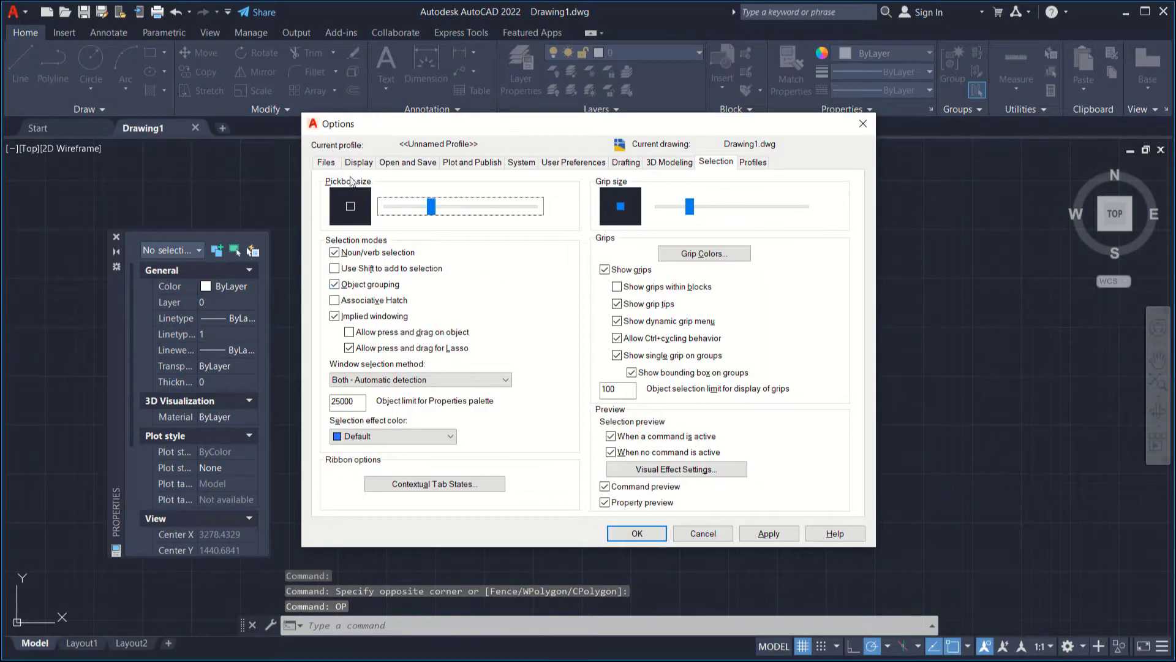
pyautogui.click(357, 162)
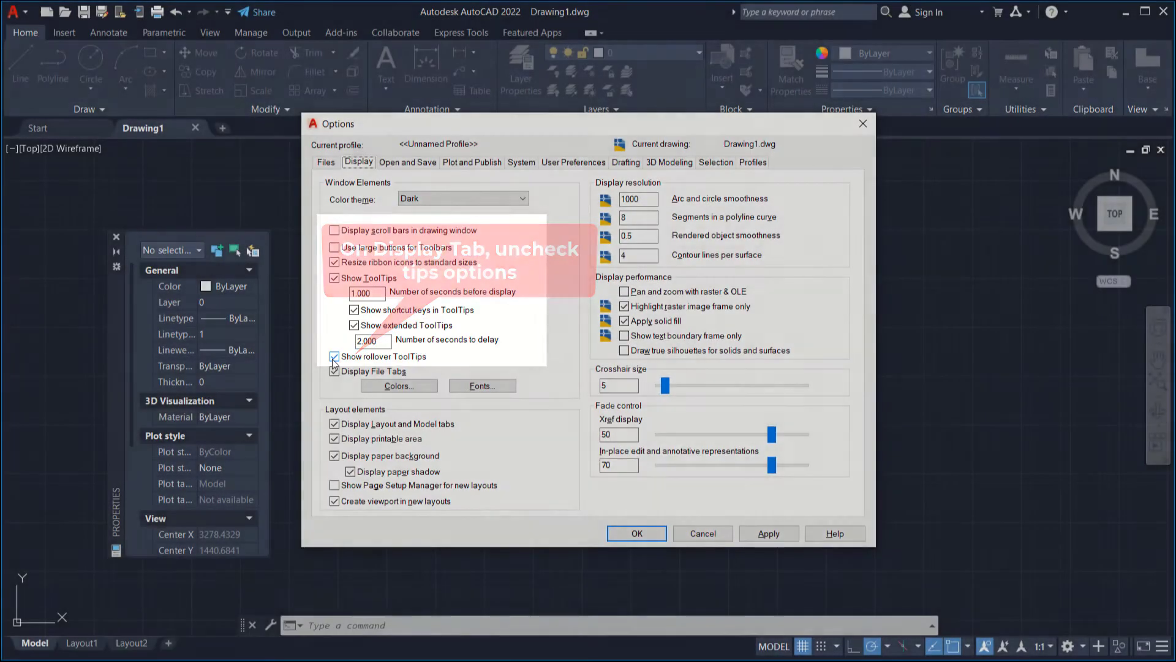
pyautogui.click(334, 357)
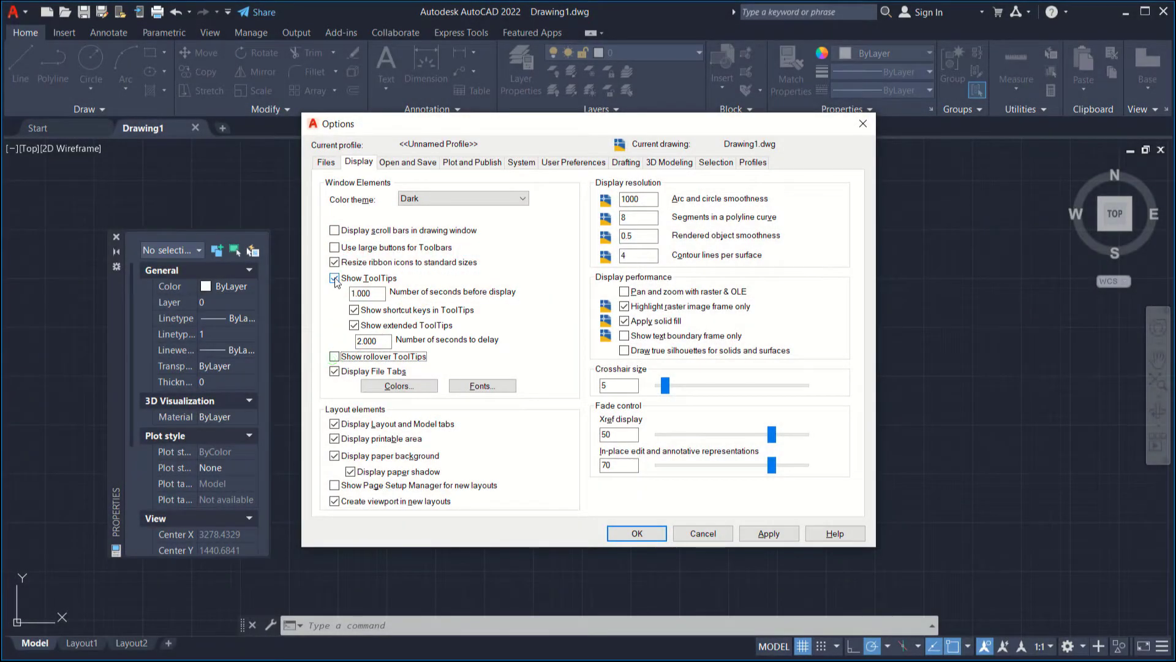
pyautogui.click(334, 278)
# Set automatic save to every 5 minutes and the default save format to AutoCAD 2010/LT2010 Drawing (*.dwg)
pyautogui.click(410, 163)
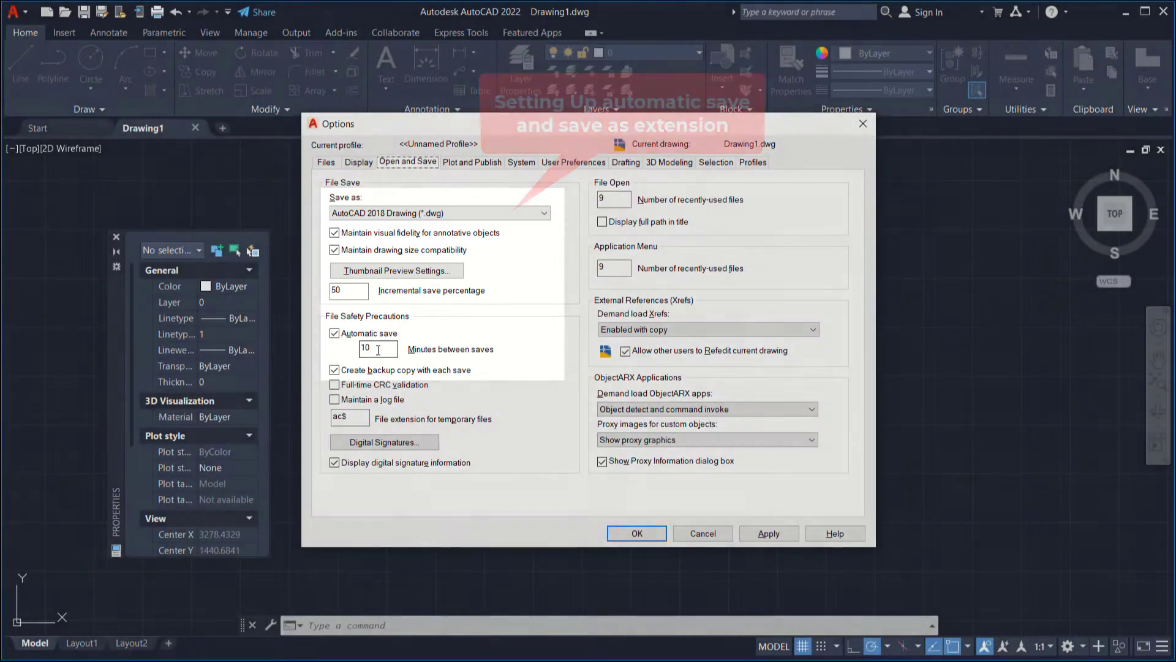
pyautogui.doubleClick(366, 349)
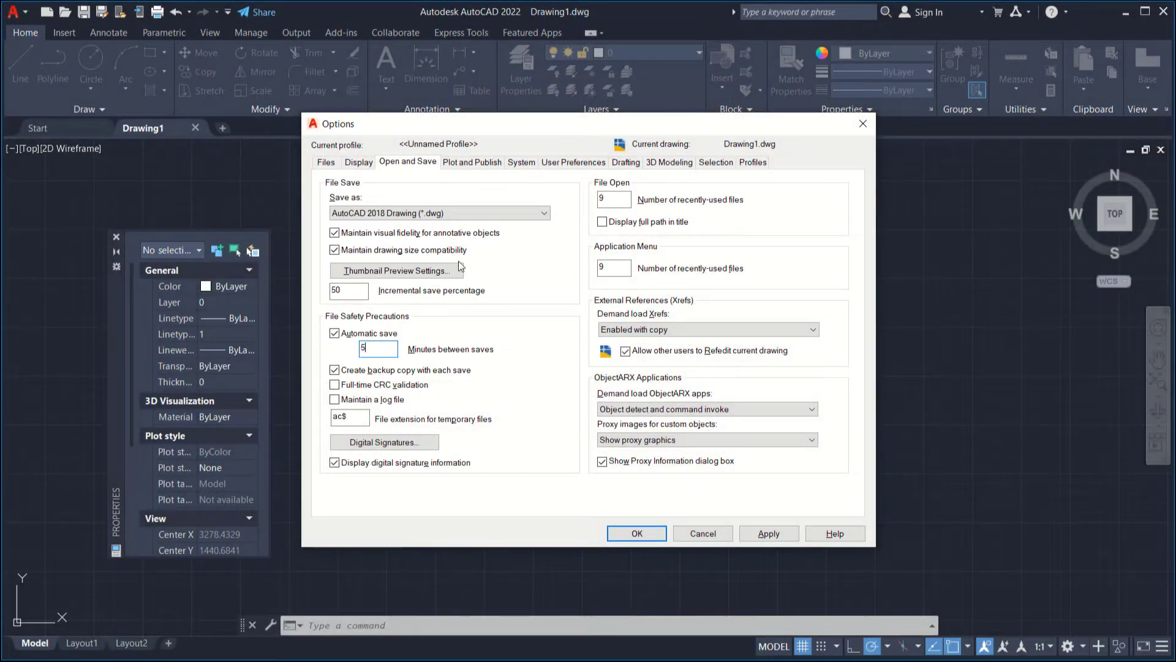
pyautogui.click(493, 214)
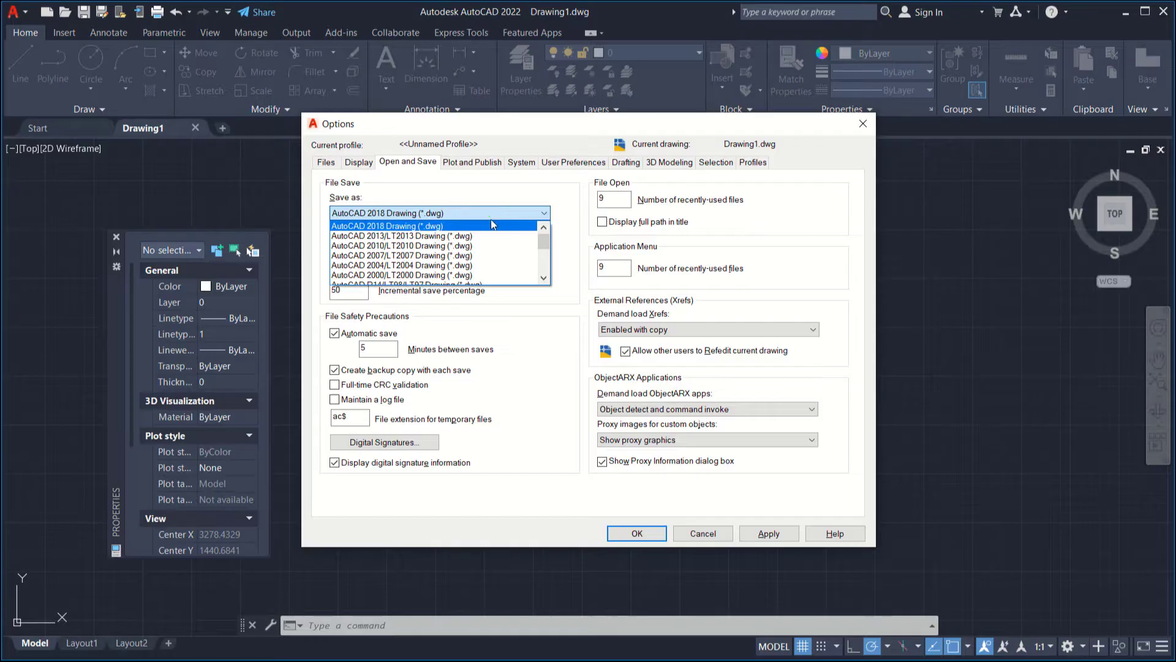
pyautogui.click(483, 245)
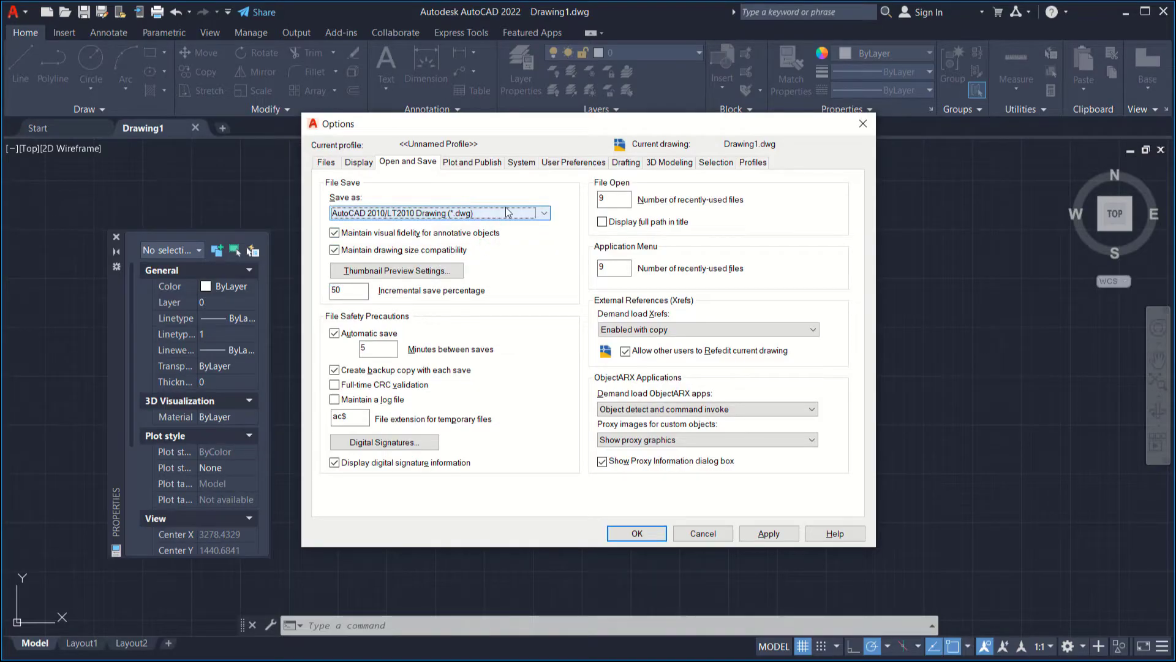
# Enable replacing the Z value with the current elevation for object snaps, review the user preferences and accept the options
pyautogui.click(712, 162)
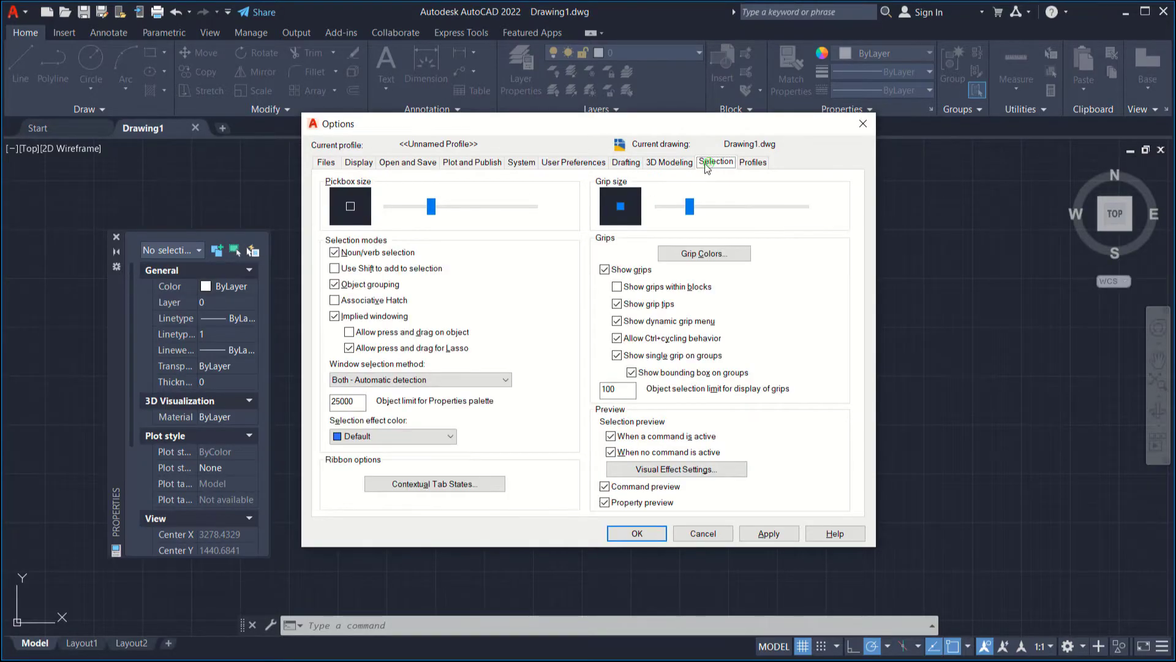
pyautogui.click(665, 163)
pyautogui.click(625, 161)
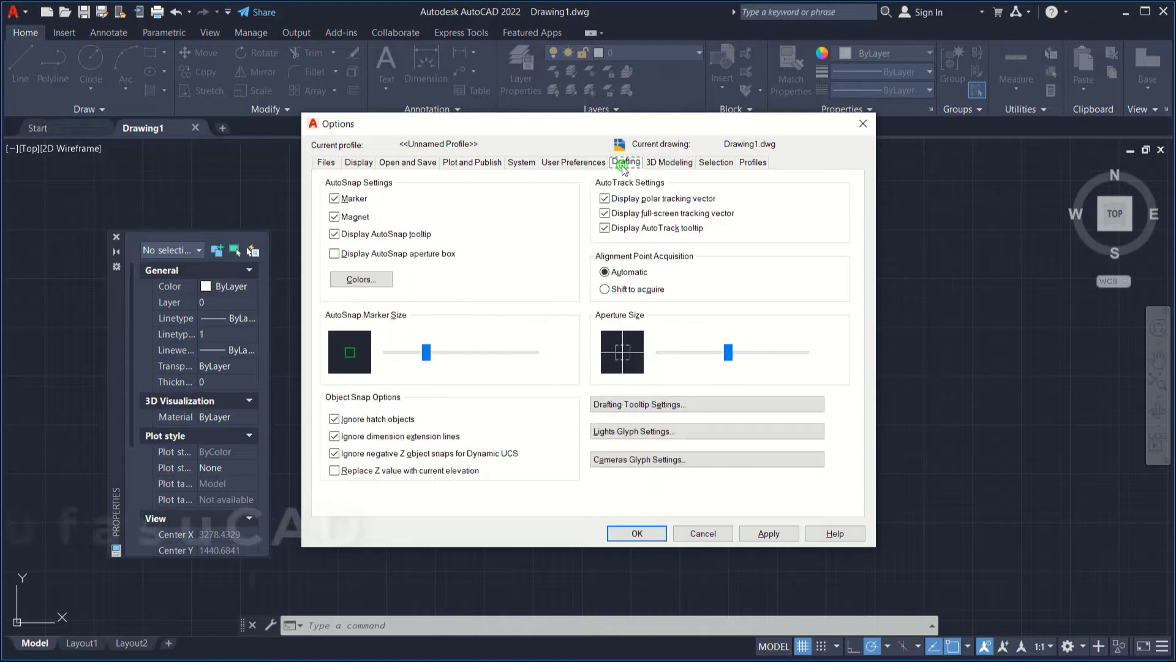
pyautogui.click(332, 472)
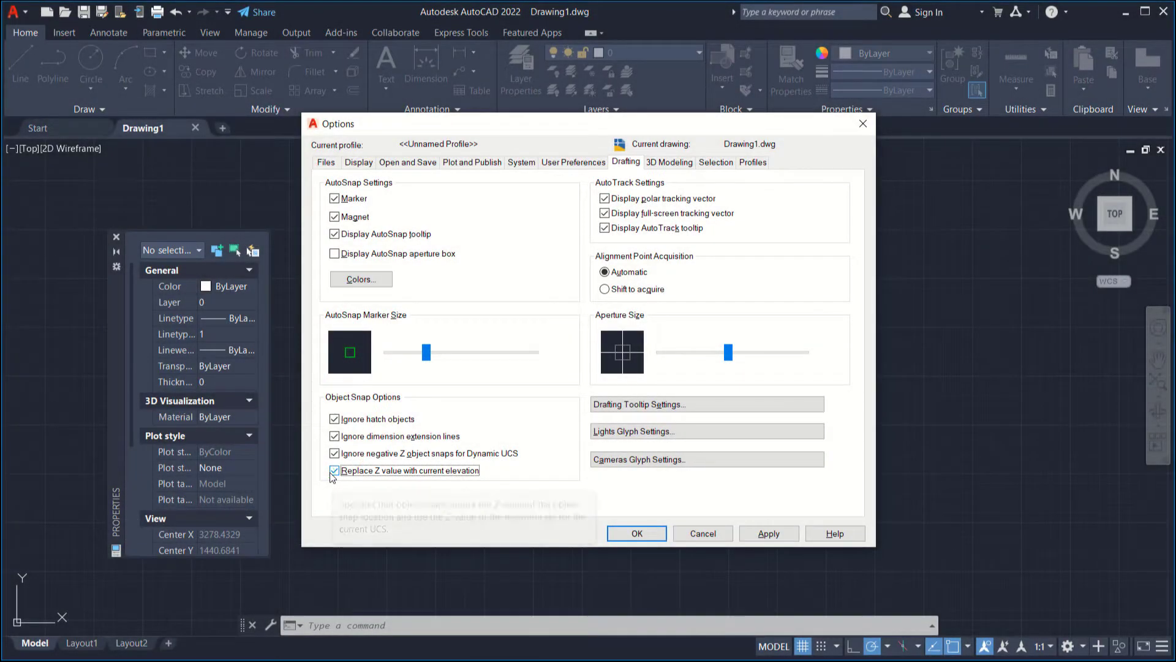
pyautogui.click(568, 162)
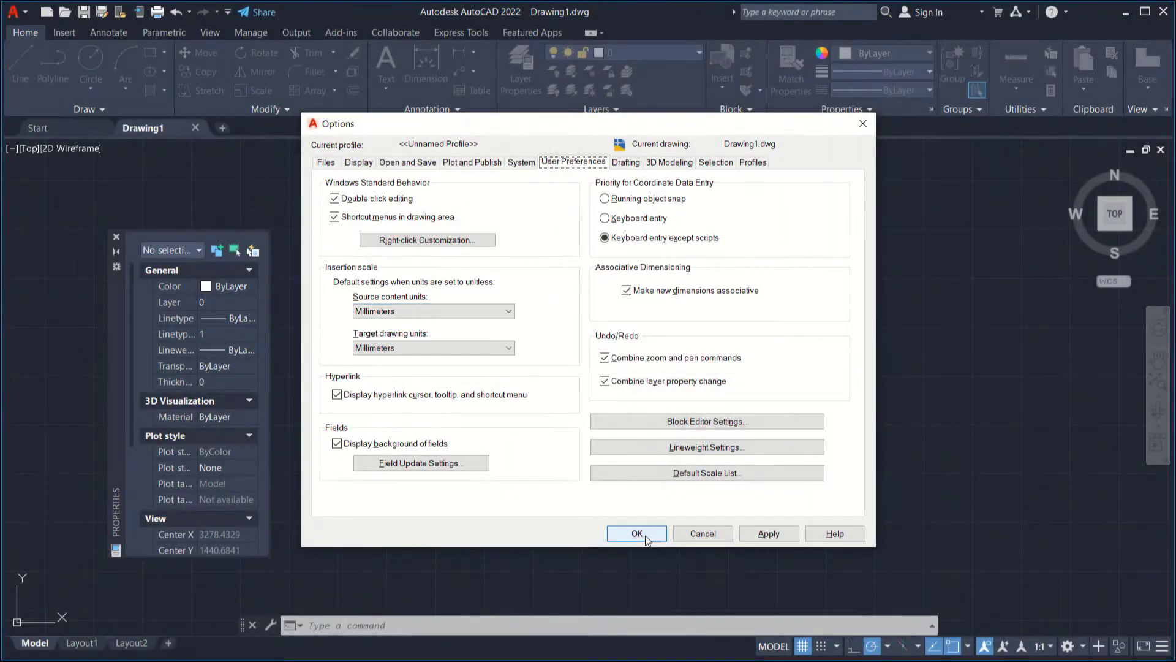
pyautogui.click(645, 537)
# Check the length type, precision and insertion scale in the drawing units settings and accept them
pyautogui.click(621, 305)
pyautogui.click(574, 354)
pyautogui.write('UNI')
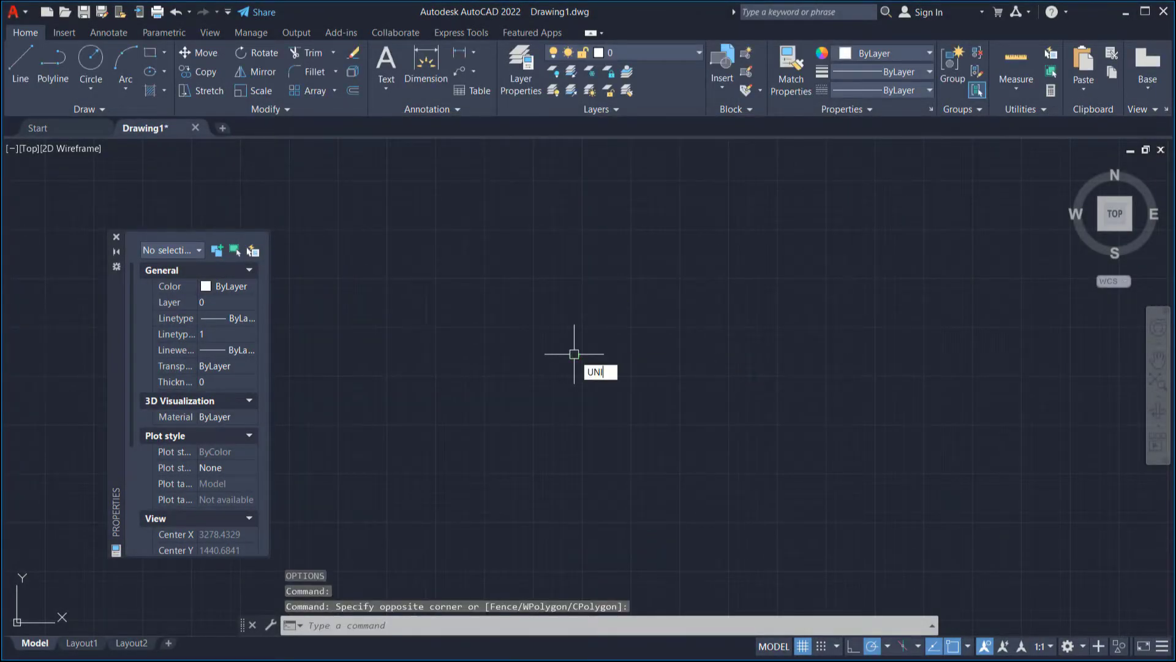
pyautogui.write('TS')
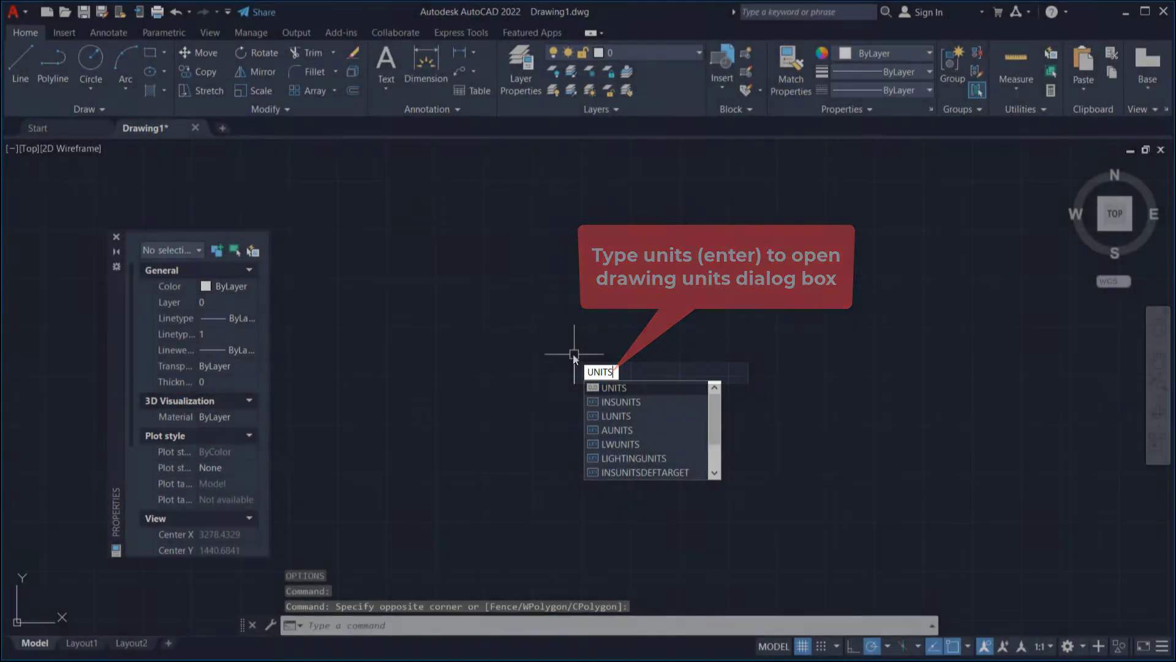
pyautogui.press('Return')
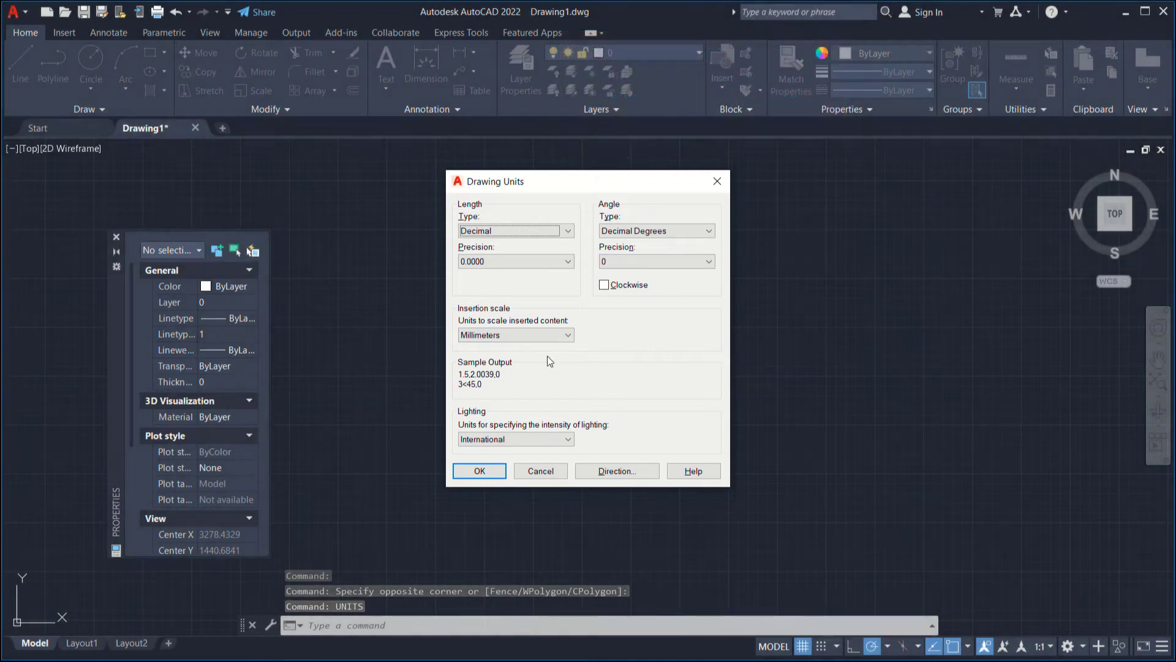
pyautogui.click(480, 470)
# Move the Properties palette aside to clear the drawing area
pyautogui.moveTo(127, 356)
pyautogui.mouseDown()
pyautogui.moveTo(430, 343)
pyautogui.moveTo(32, 315)
pyautogui.moveTo(60, 310)
pyautogui.moveTo(49, 313)
pyautogui.mouseUp()
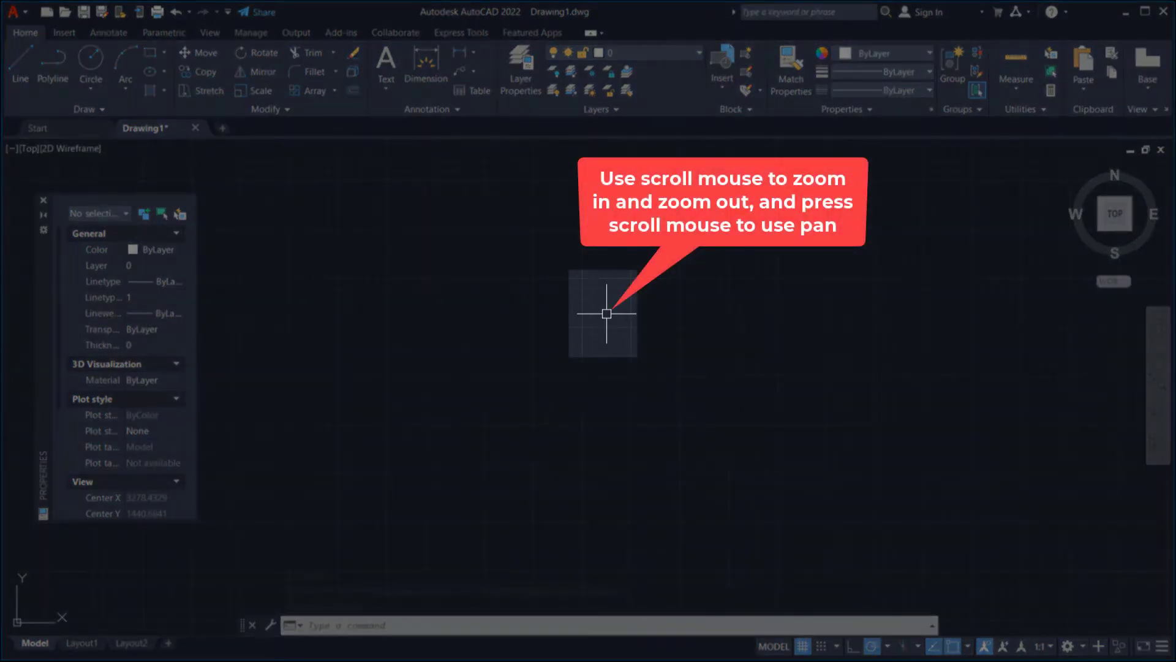
pyautogui.scroll(-8, 536, 353)
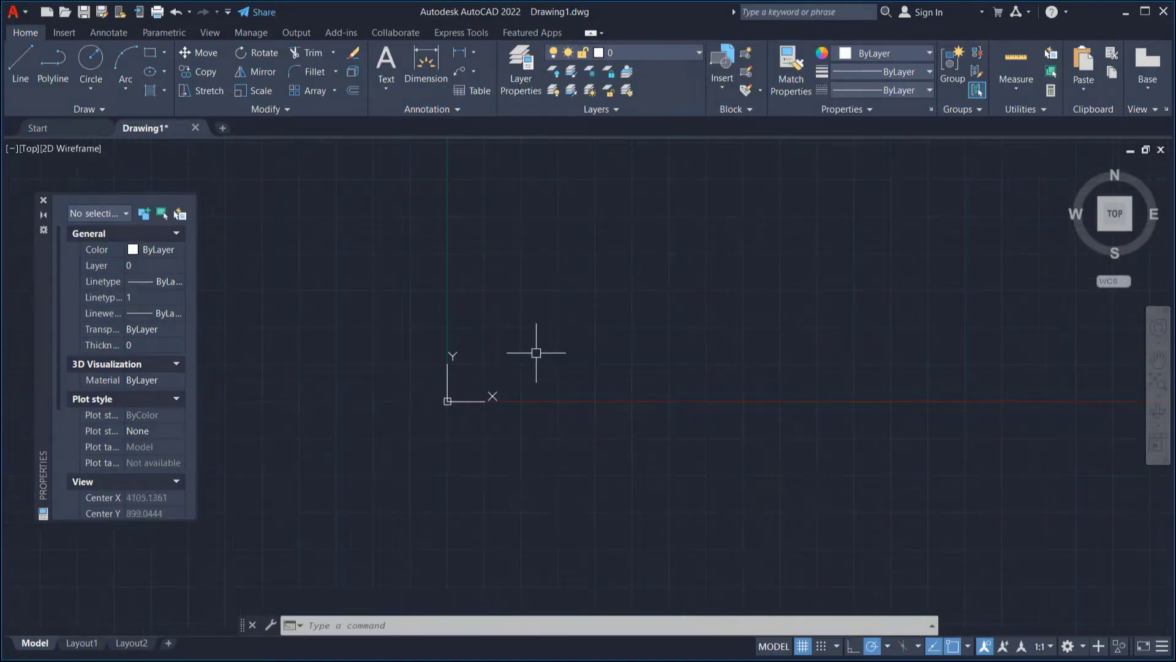
pyautogui.scroll(4, 536, 353)
pyautogui.scroll(2, 536, 353)
pyautogui.moveTo(536, 347); pyautogui.dragTo(470, 394, button='middle')
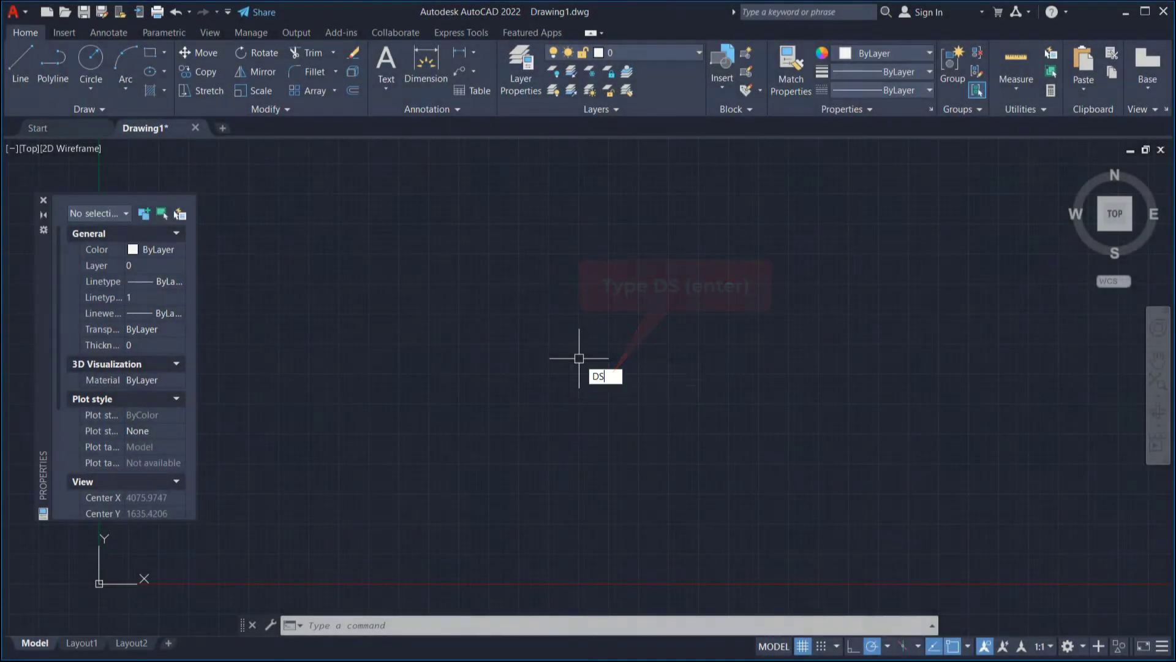
# Check in the drafting settings that all object snap modes are enabled and accept them
pyautogui.press('Return')
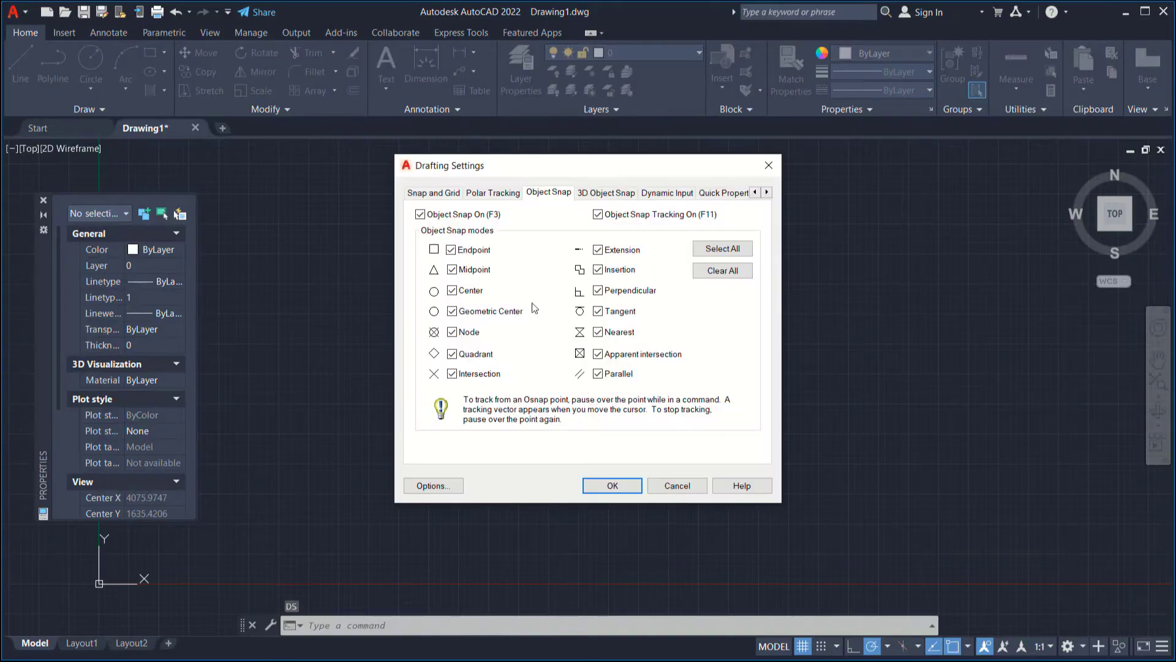
pyautogui.click(546, 196)
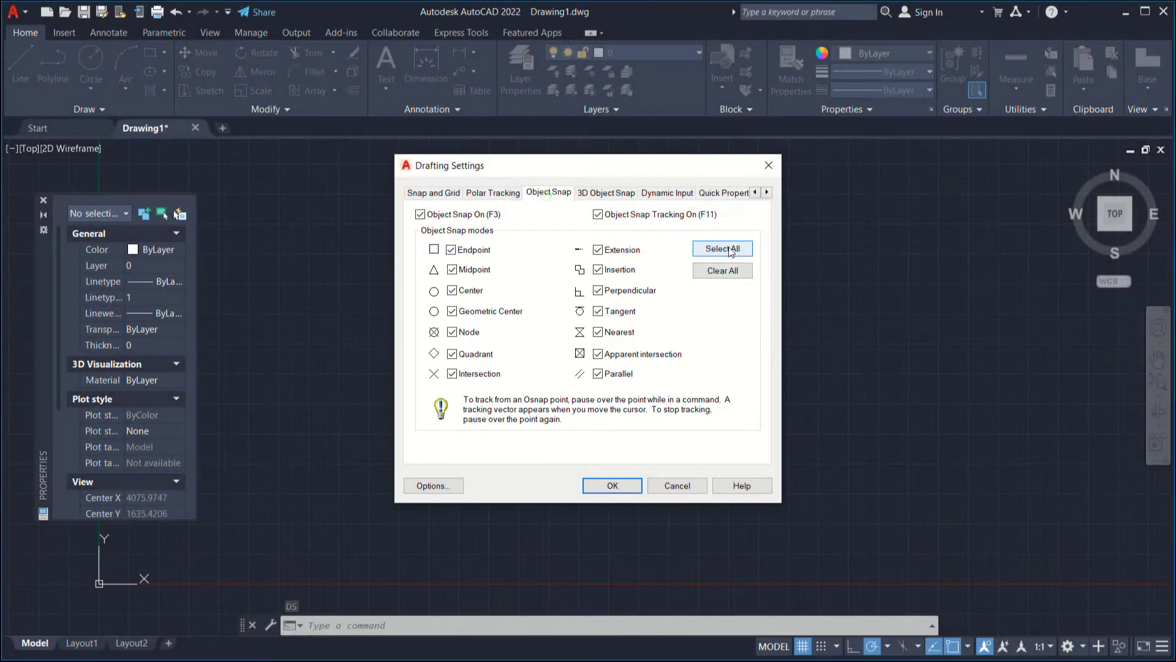
pyautogui.click(613, 485)
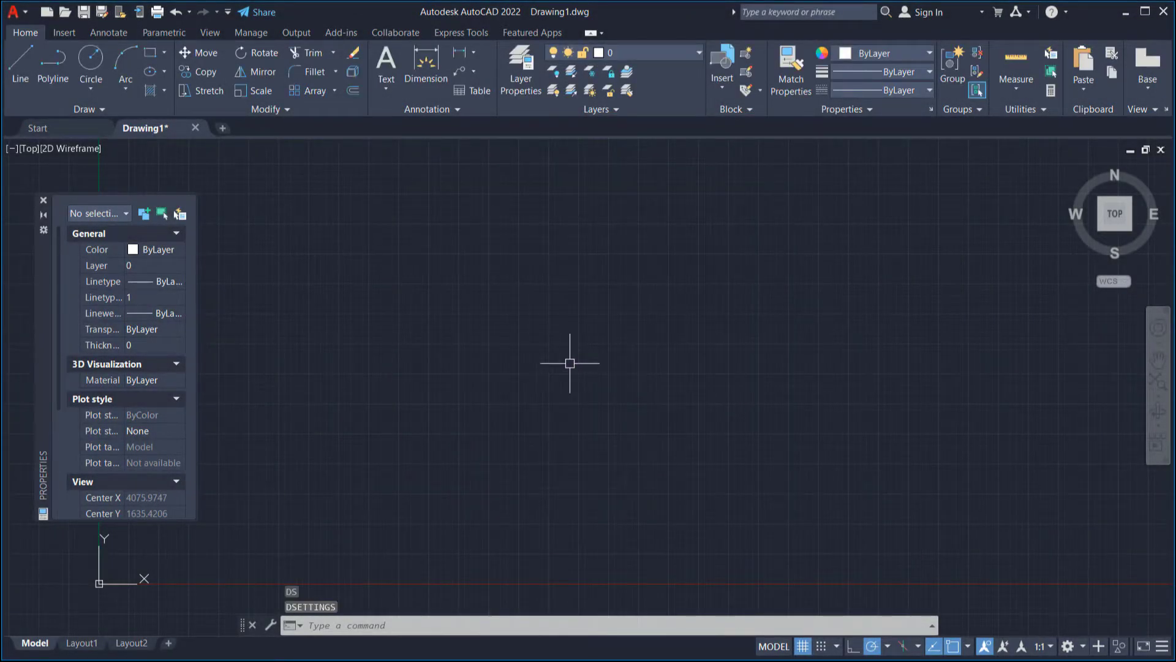
# Start the floor plan outline with connected lines 6000 mm upward and 6000 mm to the right
pyautogui.write('L')
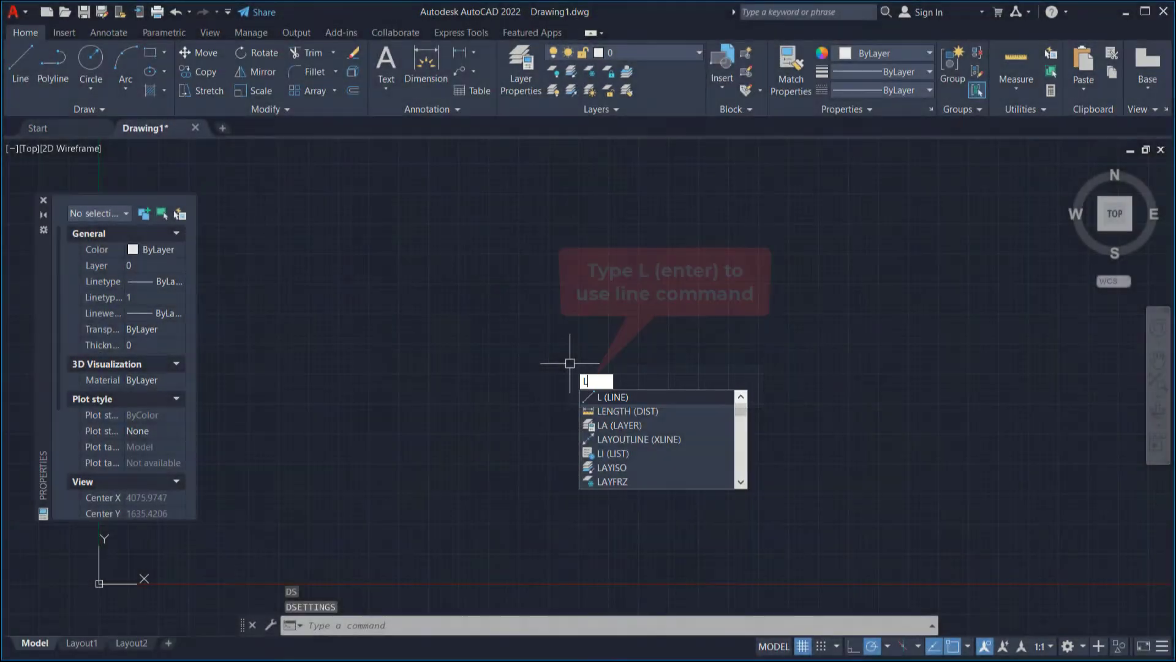
pyautogui.press('Return')
pyautogui.click(423, 525)
pyautogui.write('6')
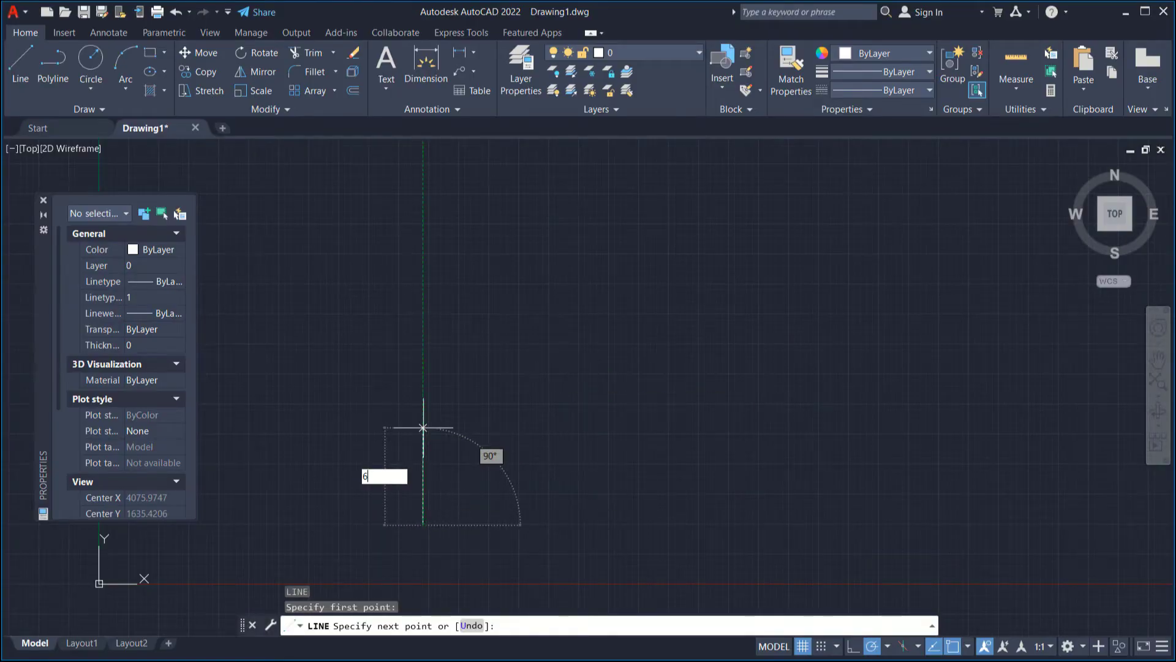
pyautogui.write('000')
pyautogui.press('Return')
pyautogui.scroll(-5, 530, 312)
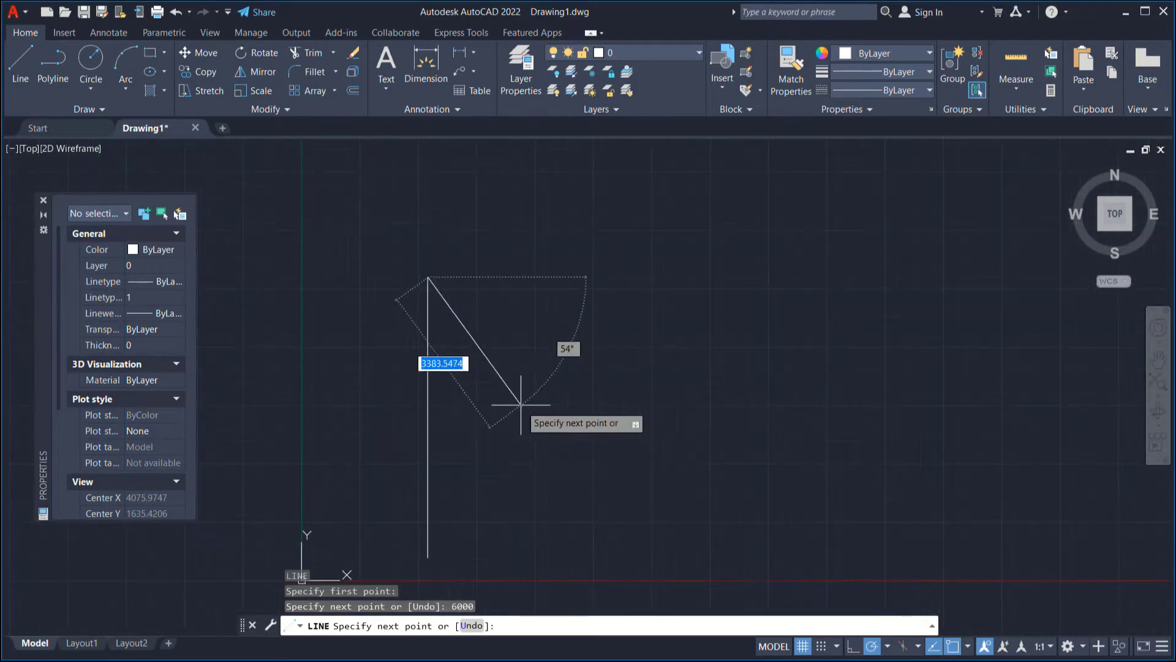
pyautogui.write('6000')
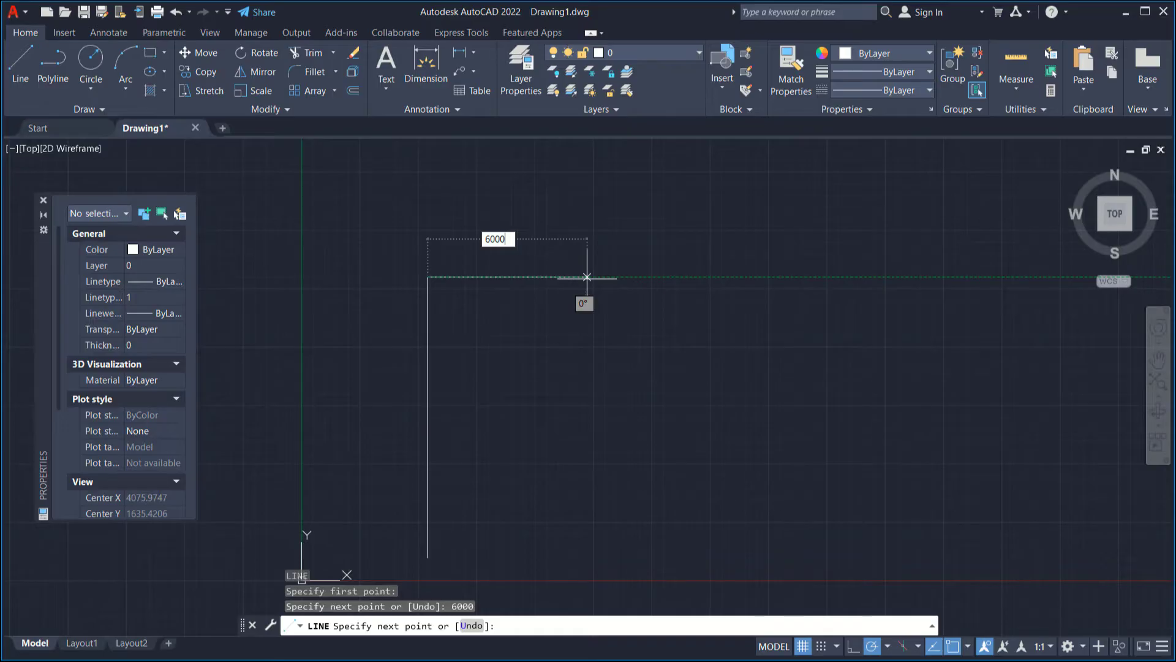
pyautogui.press('Return')
# Complete the outline with lines 7000 mm down and 3000 mm left, up to the starting point's level, and back to the start
pyautogui.write('7000')
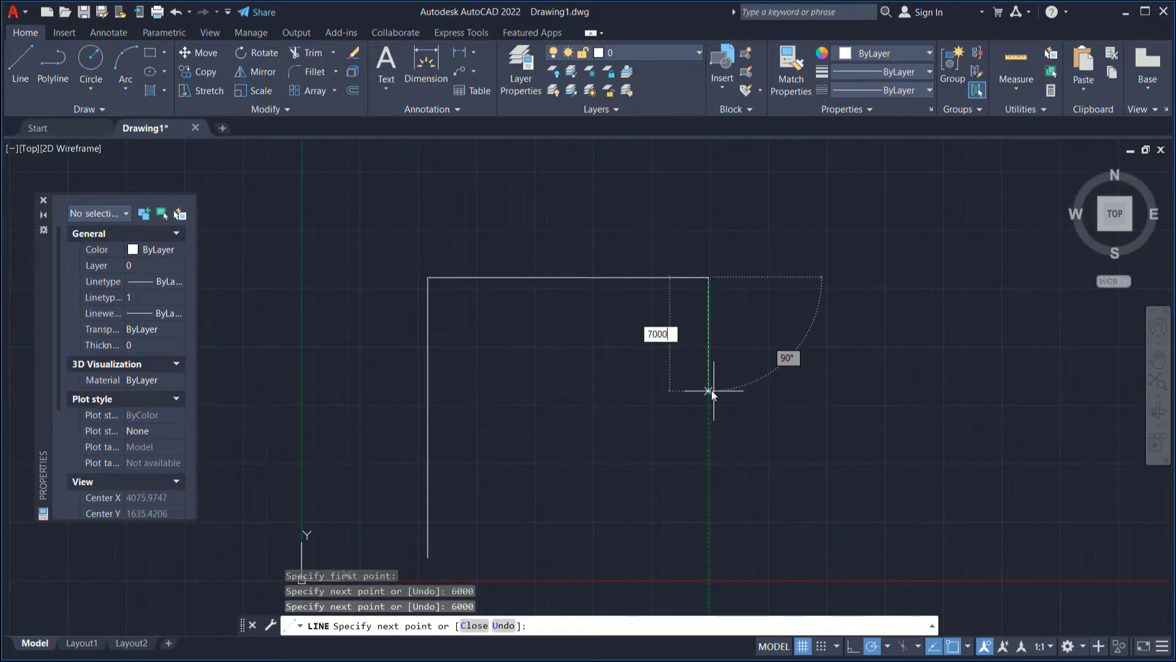
pyautogui.press('Return')
pyautogui.moveTo(646, 441); pyautogui.dragTo(650, 362, button='middle')
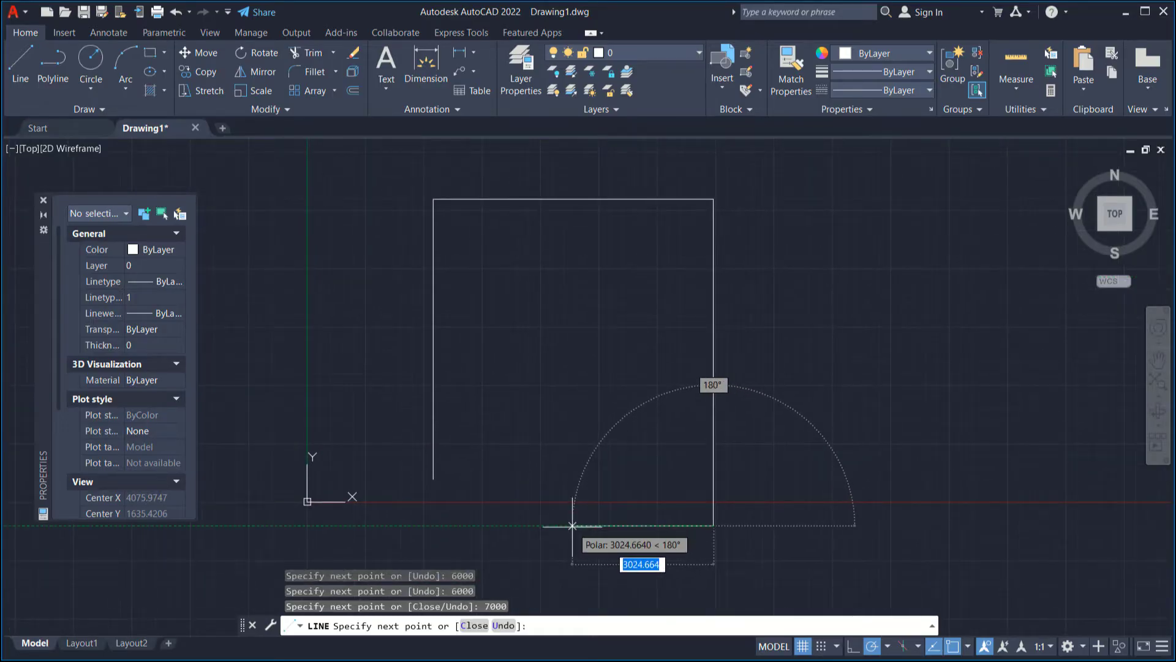
pyautogui.write('3000')
pyautogui.press('Return')
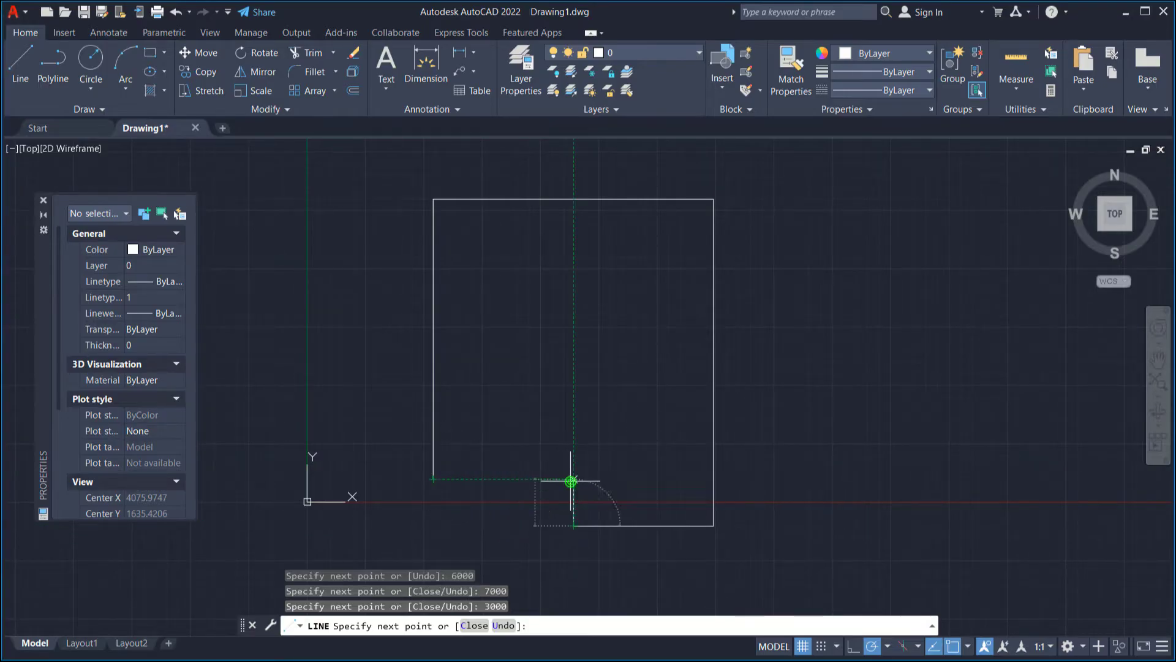
pyautogui.click(571, 480)
pyautogui.click(435, 479)
pyautogui.press('Return')
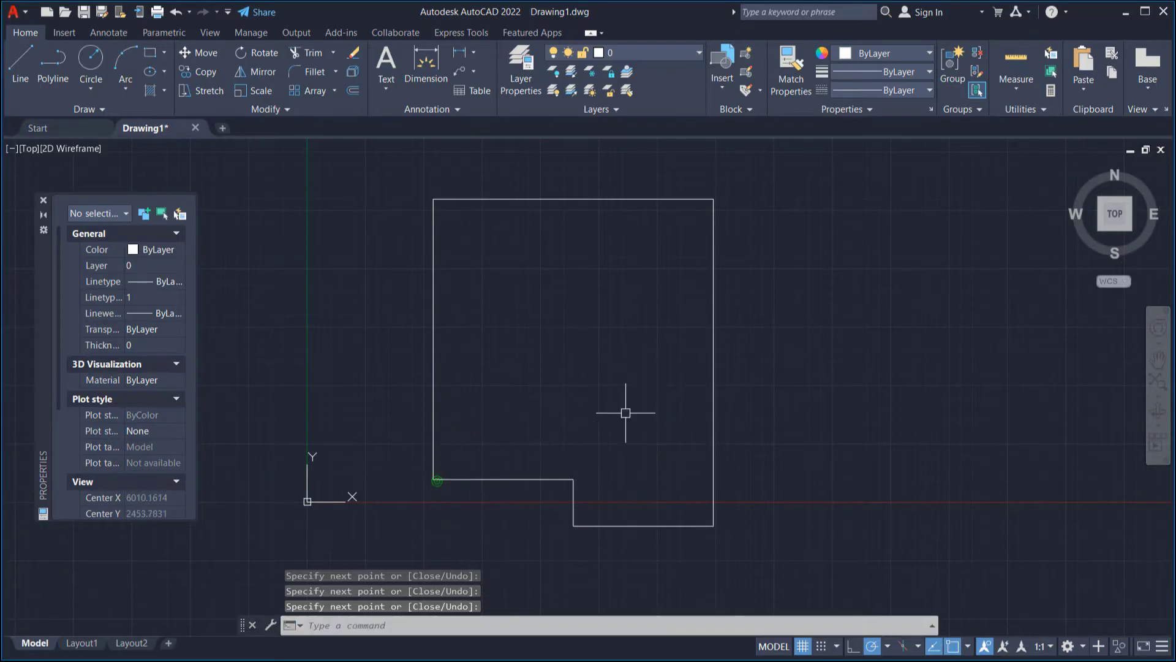
# Copy the outline's lowest horizontal line 3250 mm straight up
pyautogui.write('CO')
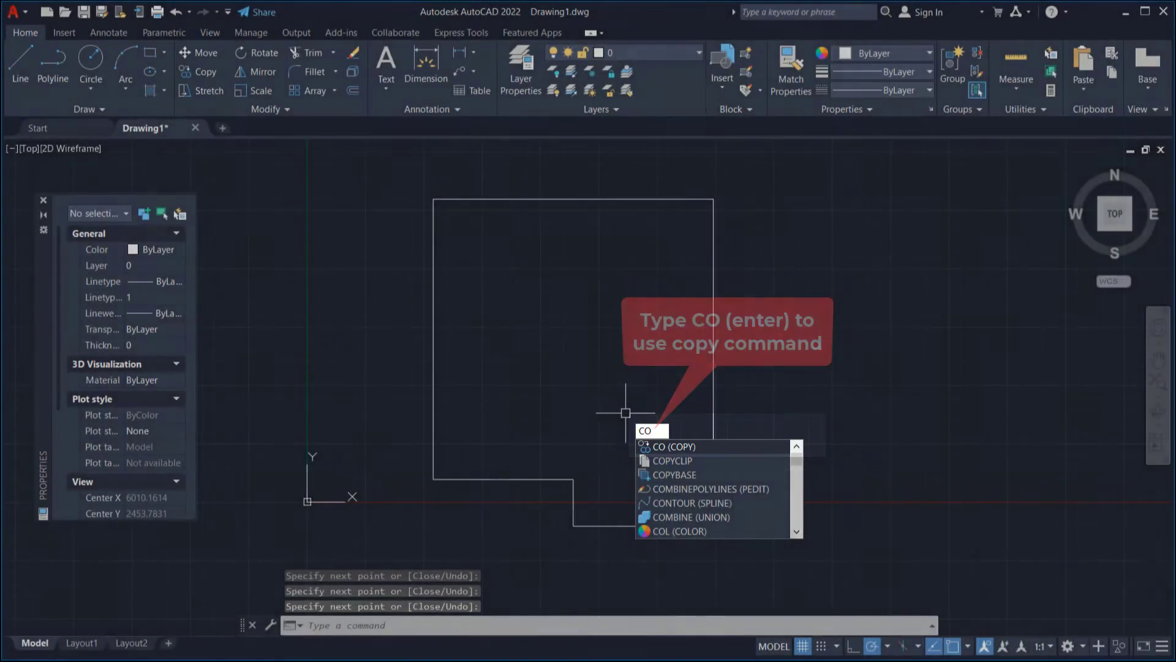
pyautogui.press('Return')
pyautogui.click(646, 490)
pyautogui.click(609, 532)
pyautogui.press('Return')
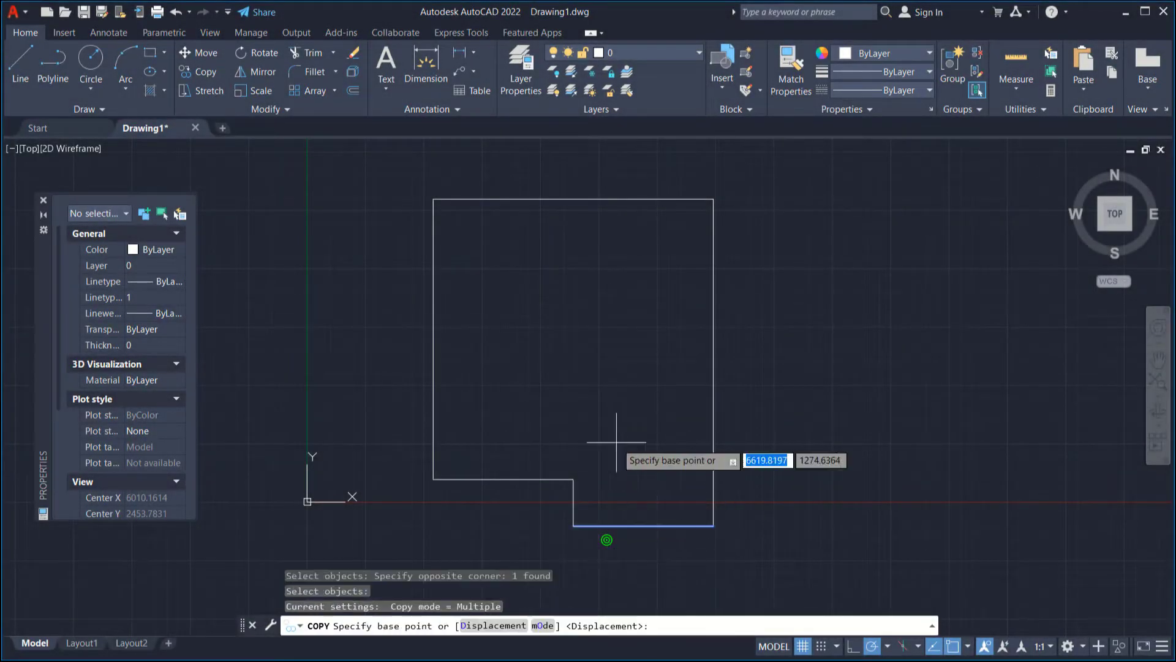
pyautogui.click(616, 441)
pyautogui.write('3250')
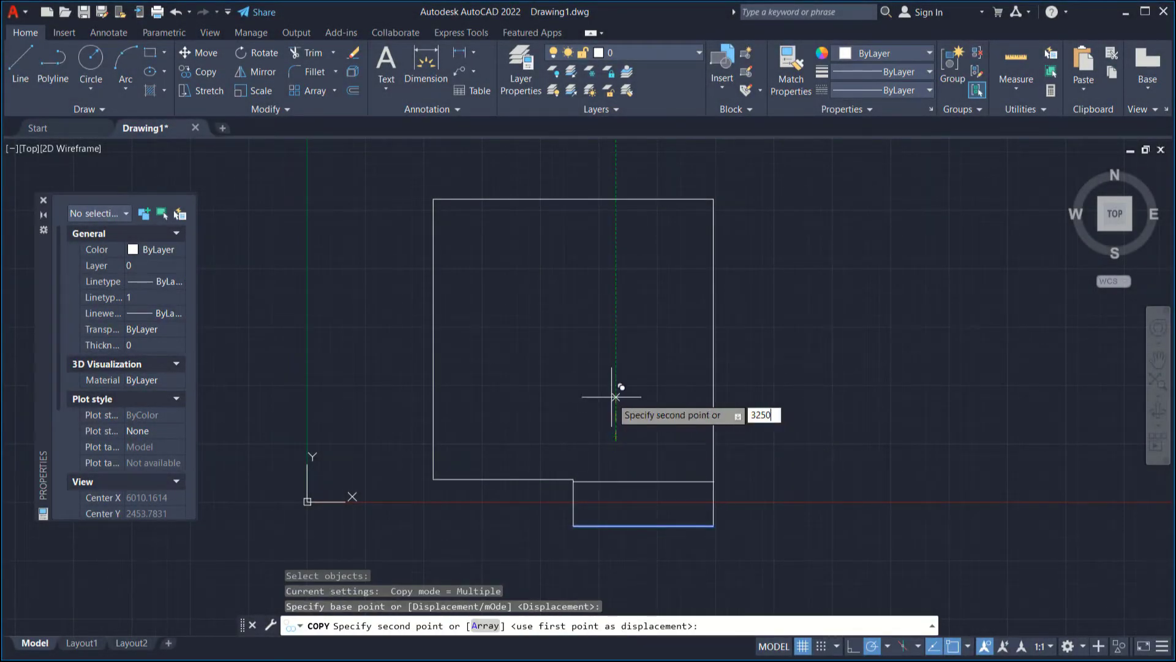
pyautogui.press('Return')
pyautogui.press('Return')
# Copy the outline's uppermost horizontal line 2750 mm straight down
pyautogui.press('Return')
pyautogui.click(649, 171)
pyautogui.click(599, 260)
pyautogui.press('Return')
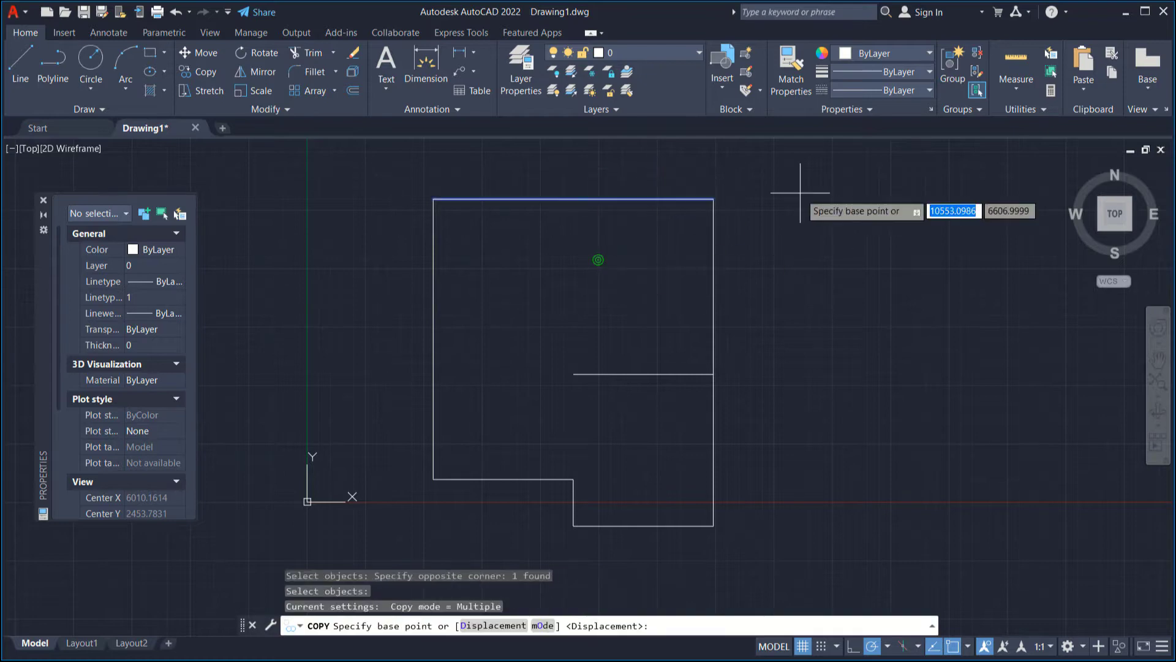
pyautogui.click(800, 193)
pyautogui.write('2750')
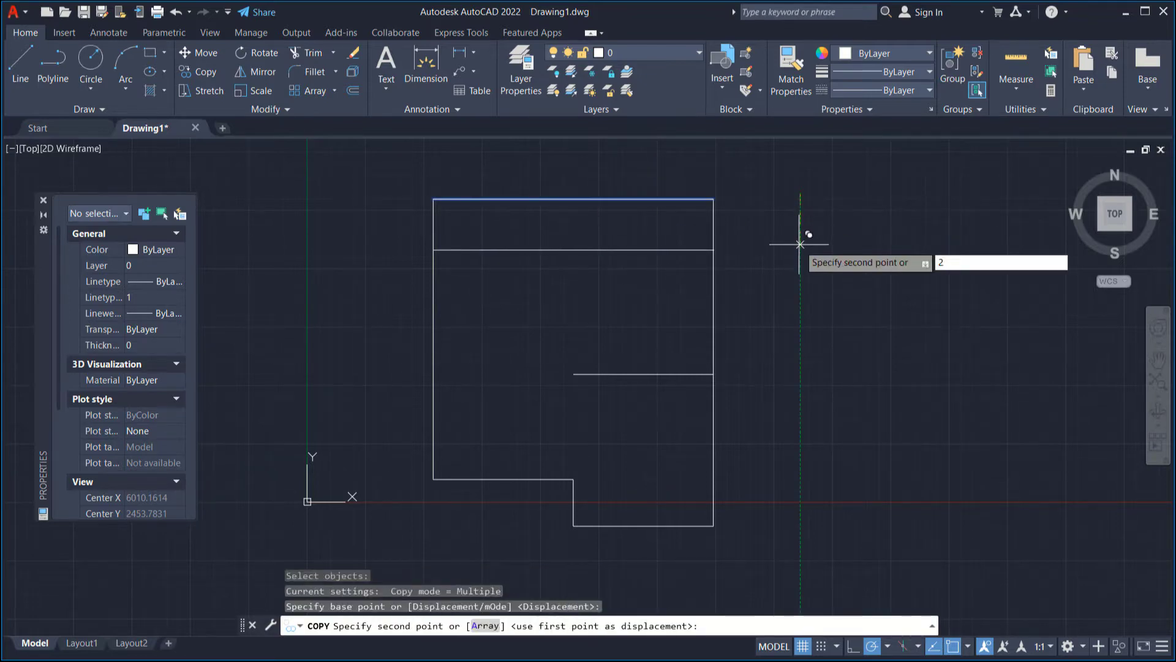
pyautogui.press('Return')
pyautogui.press('Return')
# Copy the outline's long right-hand vertical line 1700 mm to the left
pyautogui.press('Return')
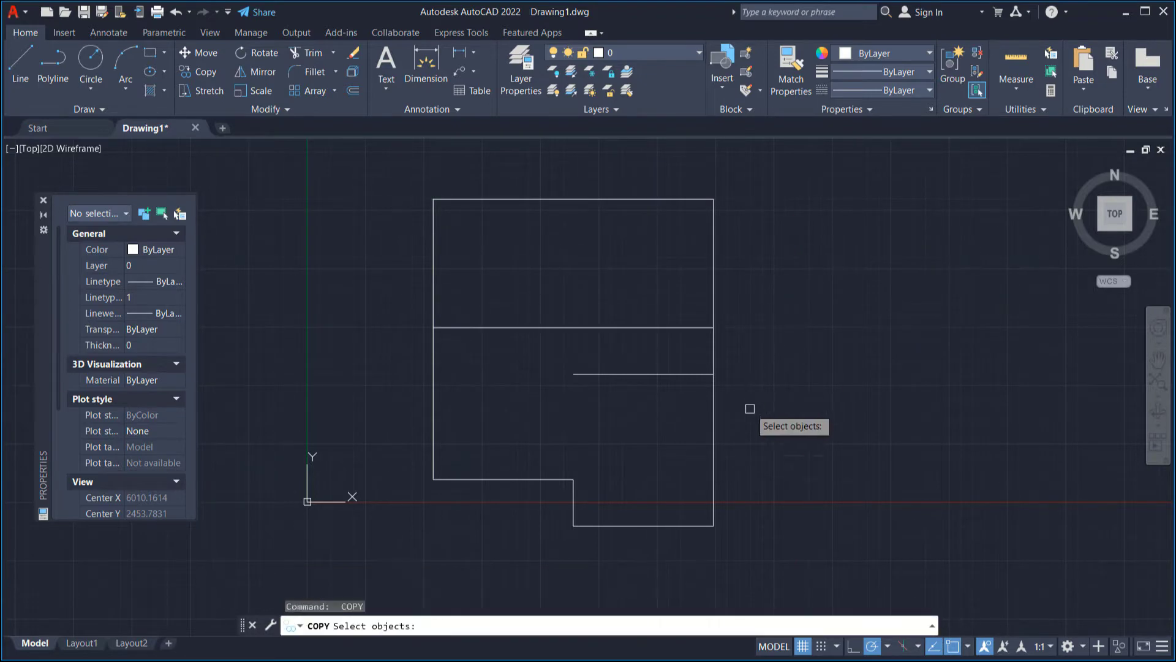
pyautogui.click(751, 410)
pyautogui.click(702, 447)
pyautogui.press('Return')
pyautogui.click(889, 362)
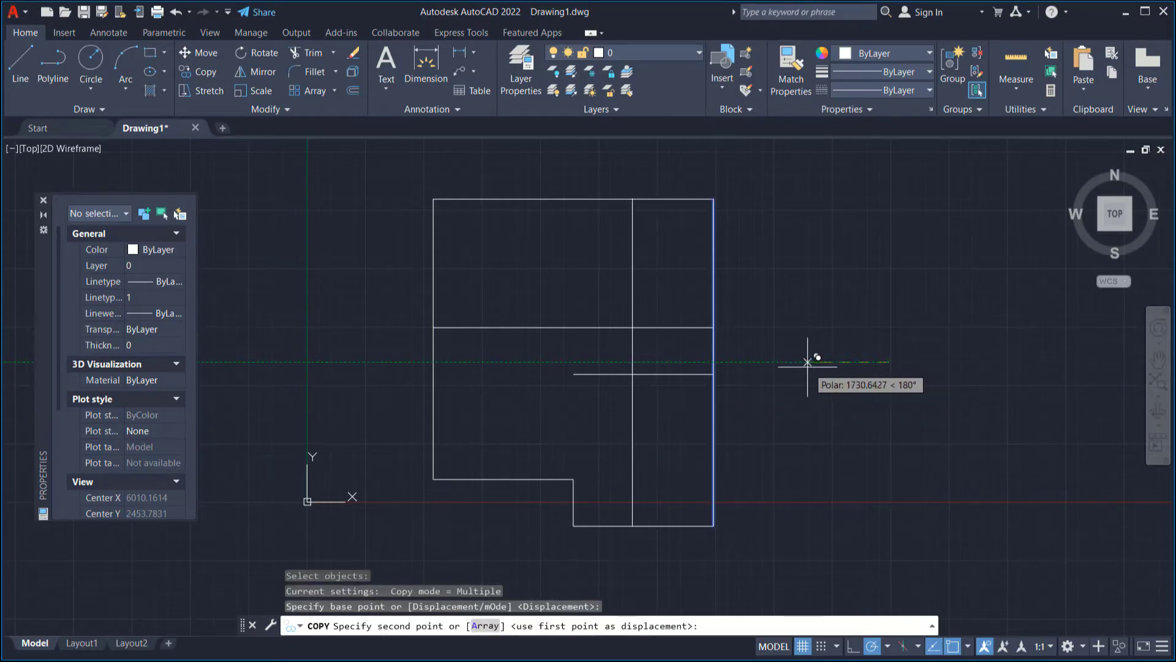
pyautogui.write('1700')
pyautogui.press('Return')
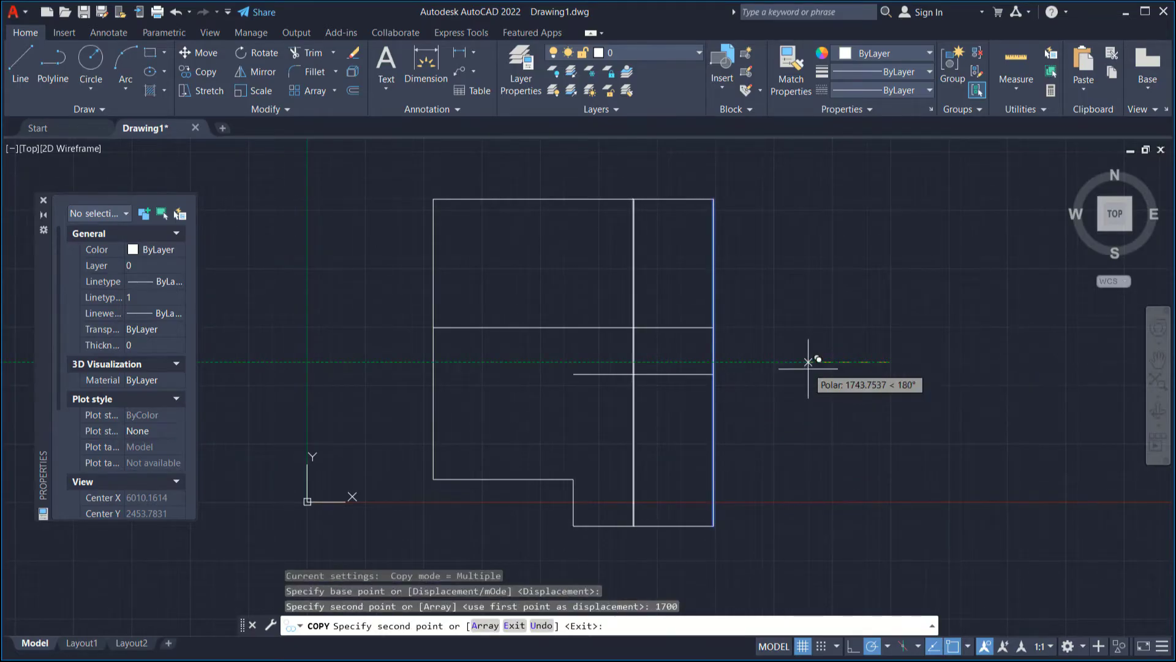
pyautogui.press('Return')
# Draw a vertical line from the free end of the short interior line down to the outline's inner corner
pyautogui.write('l')
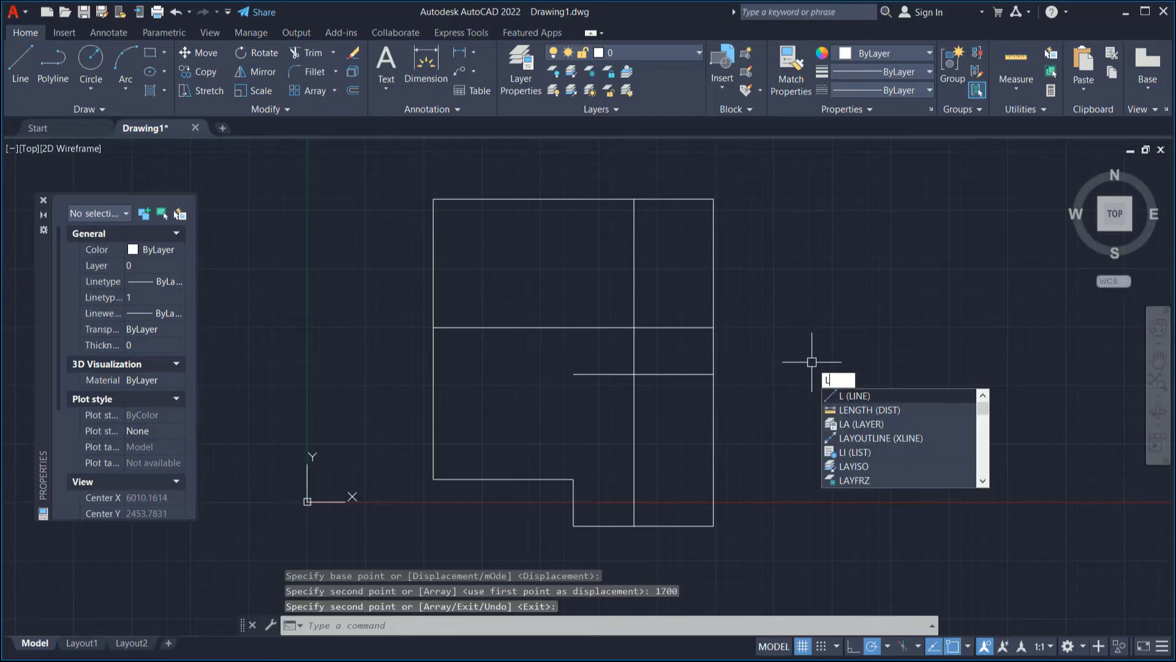
pyautogui.press('Return')
pyautogui.click(574, 374)
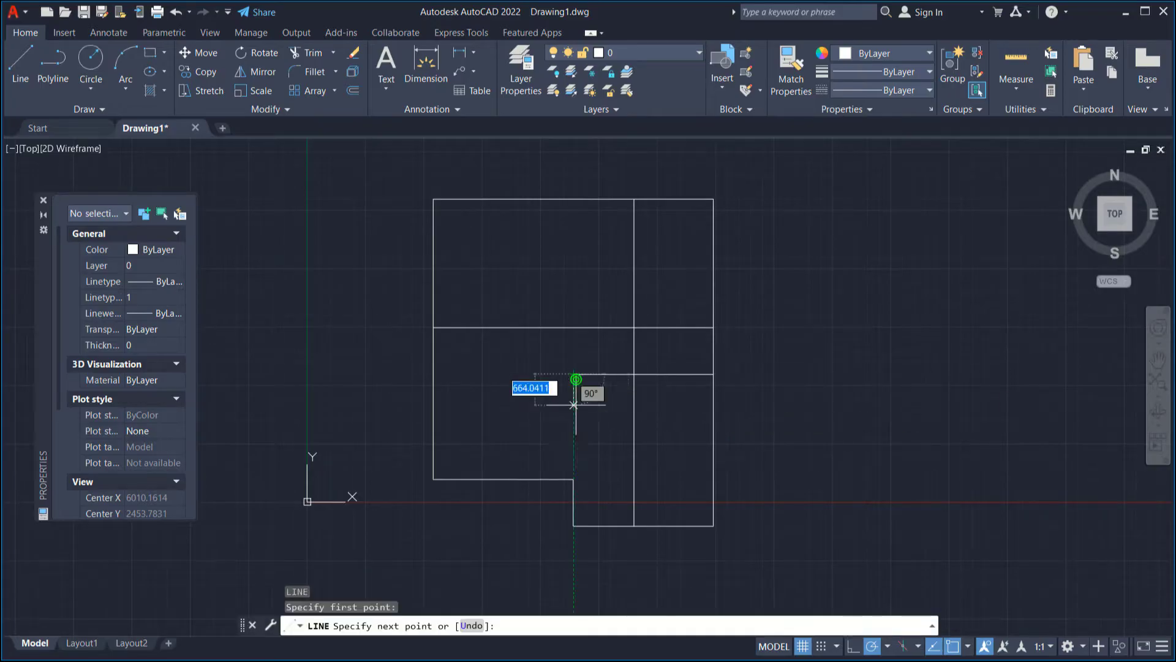
pyautogui.click(574, 479)
pyautogui.press('Return')
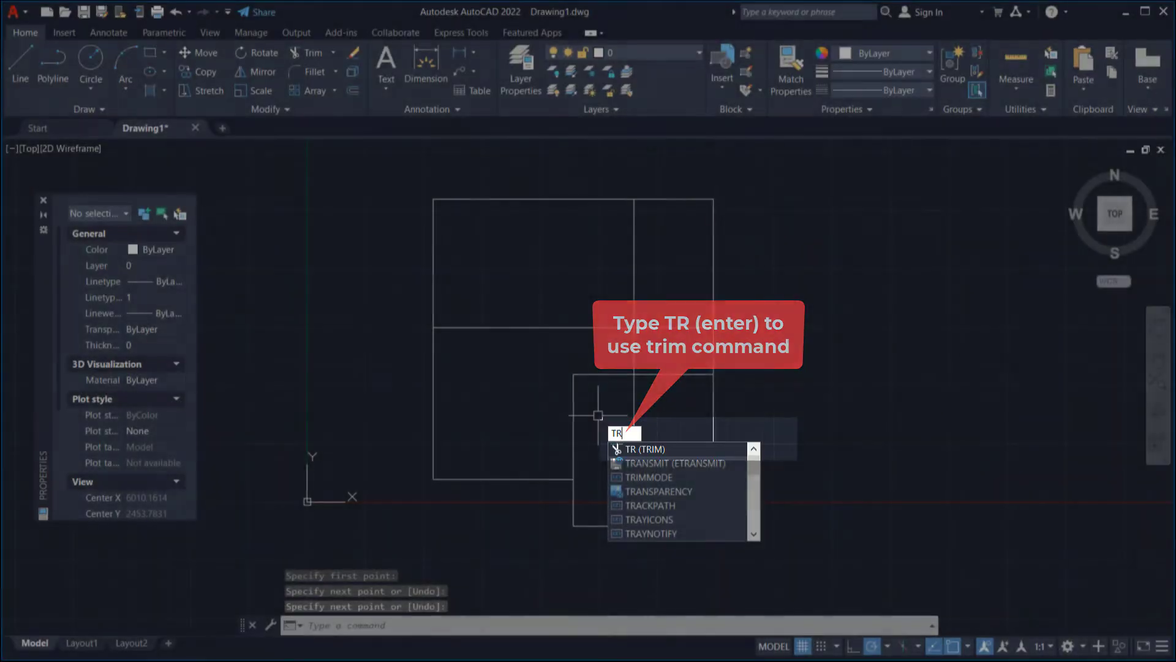
# Trim the copied lines around the small room: the vertical one above and below it, the horizontal one to its left
pyautogui.press('Return')
pyautogui.moveTo(670, 427); pyautogui.dragTo(616, 407)
pyautogui.moveTo(675, 288)
pyautogui.mouseDown()
pyautogui.moveTo(559, 289)
pyautogui.moveTo(521, 345)
pyautogui.mouseUp()
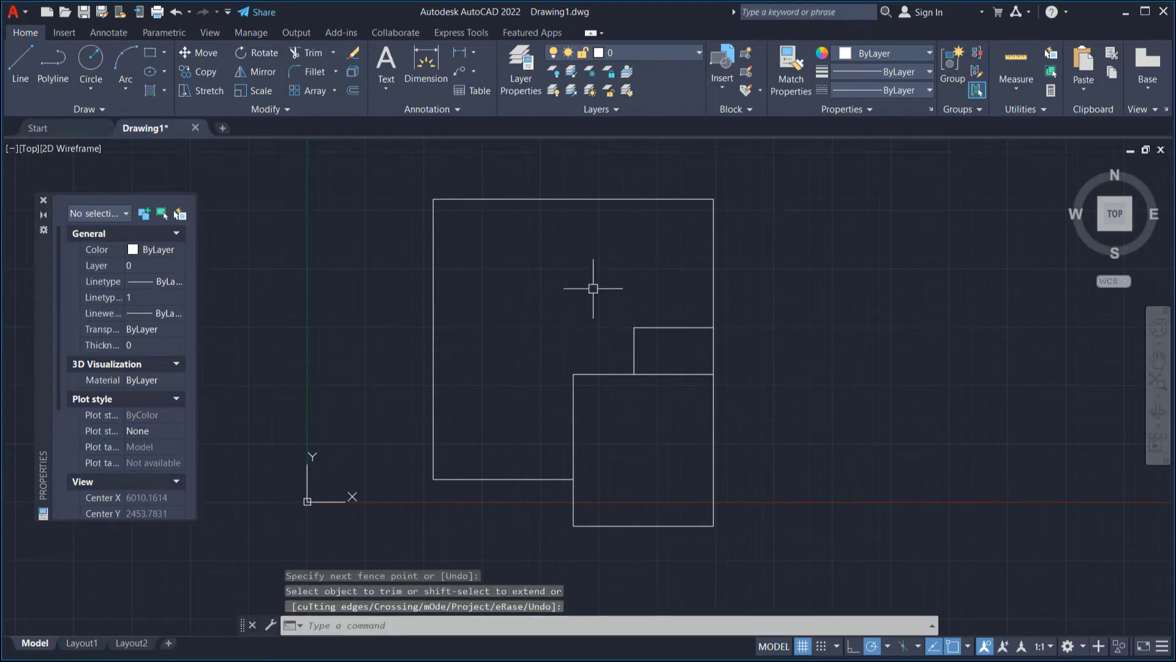
# Draw connected lines from the left wall's midpoint horizontally to below the upper wall's midpoint, then up to that midpoint
pyautogui.press('Return')
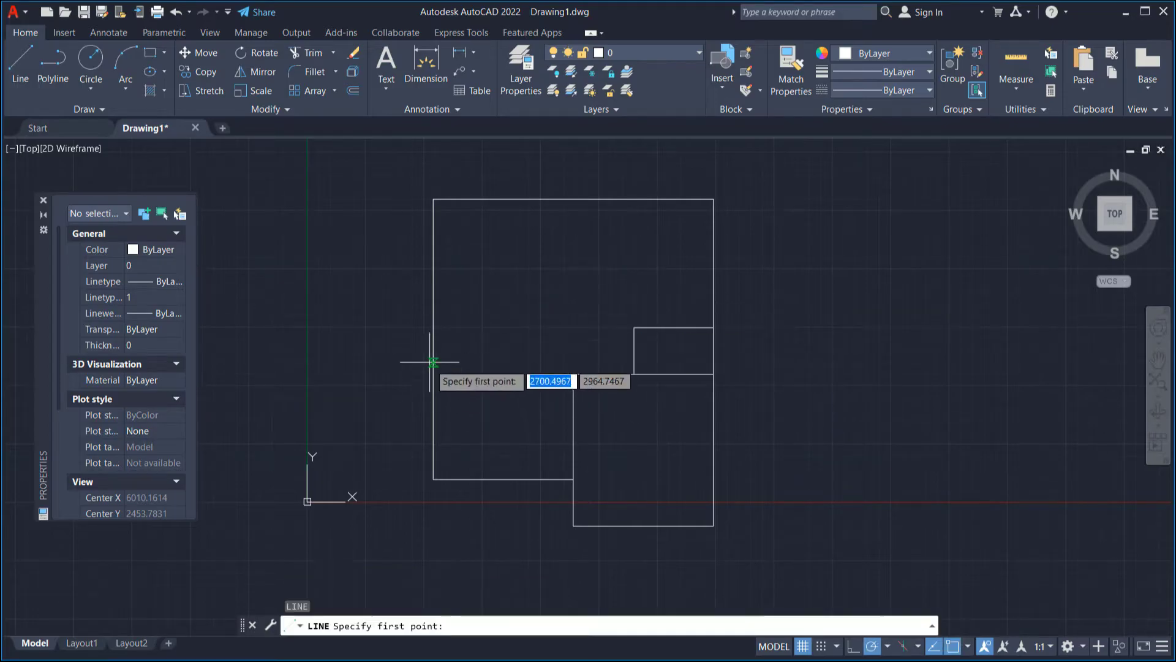
pyautogui.click(433, 339)
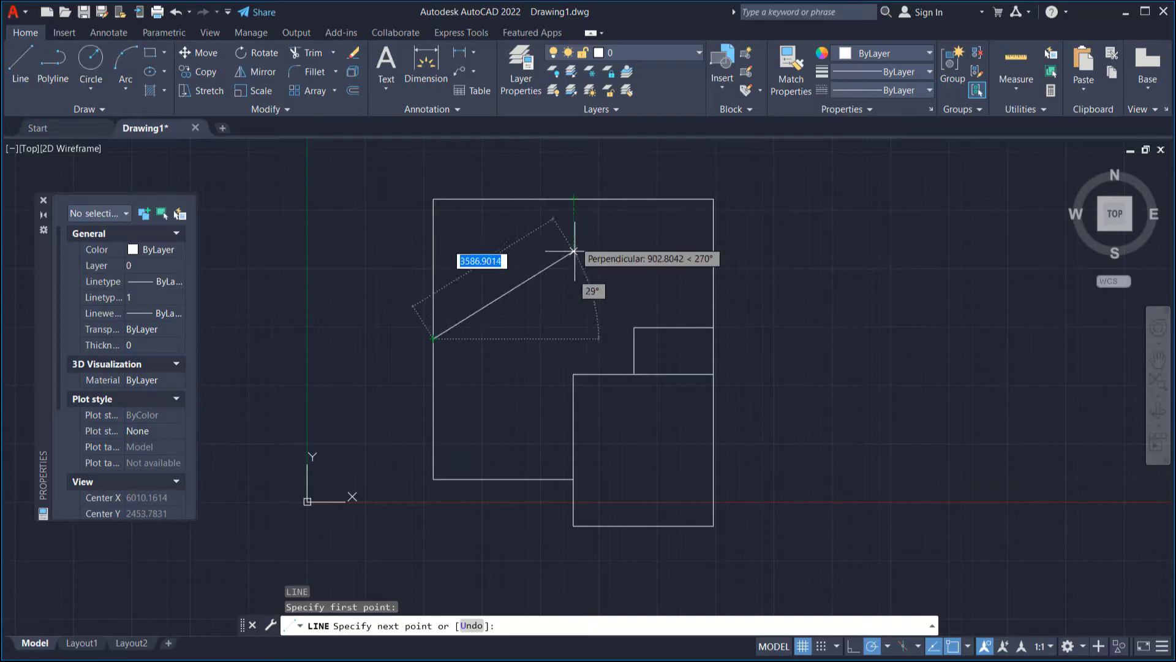
pyautogui.click(573, 338)
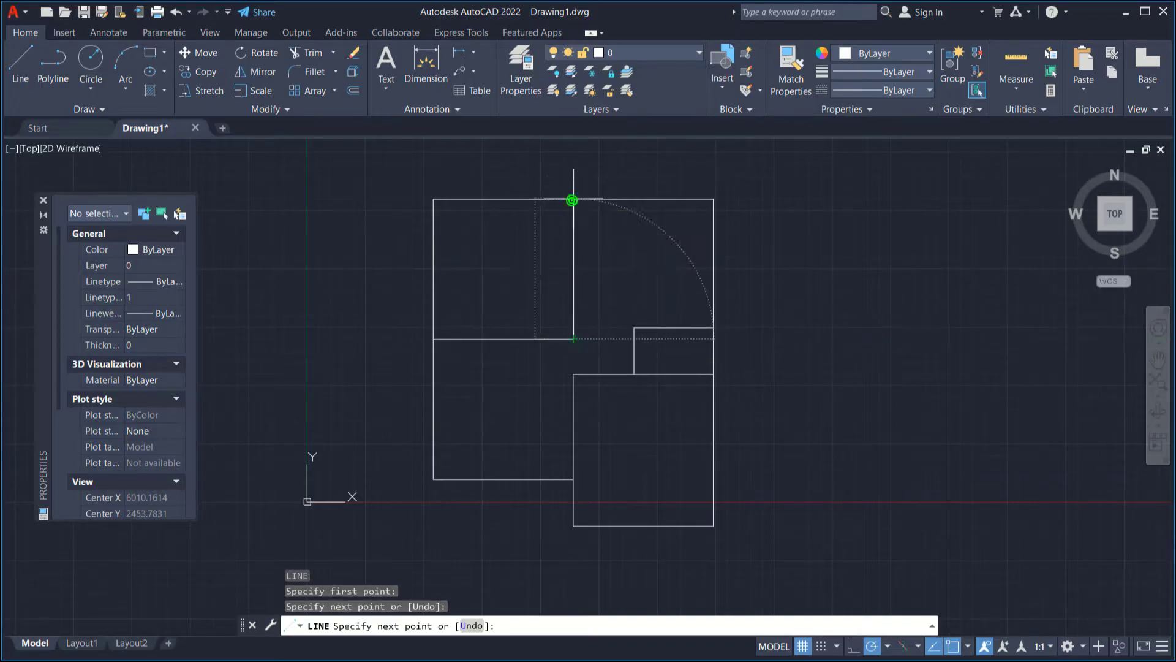
pyautogui.click(571, 199)
pyautogui.press('Return')
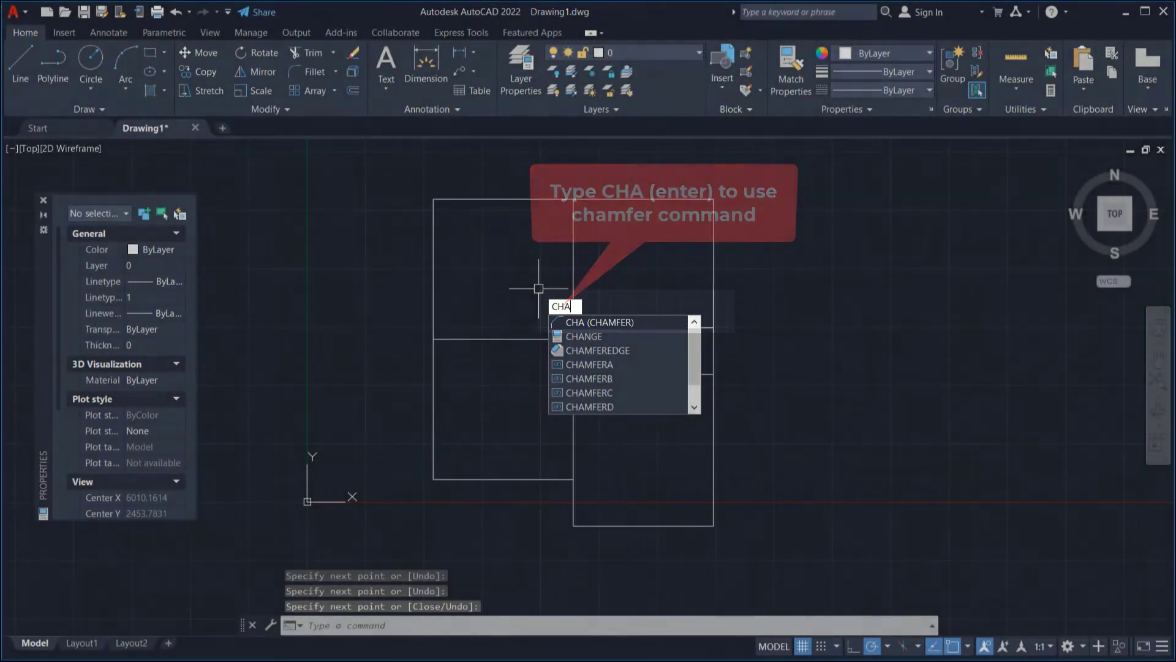
# Chamfer the inner corner of the upper-left room with both distances set to 1200 mm
pyautogui.press('Return')
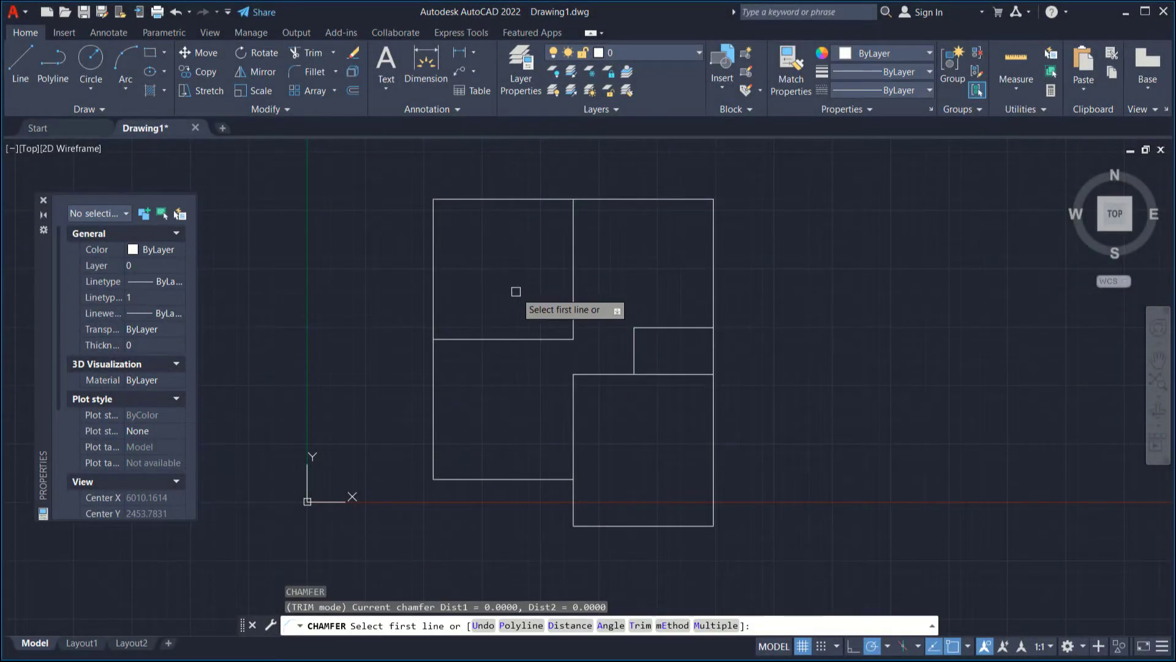
pyautogui.write('D')
pyautogui.press('Return')
pyautogui.write('1200')
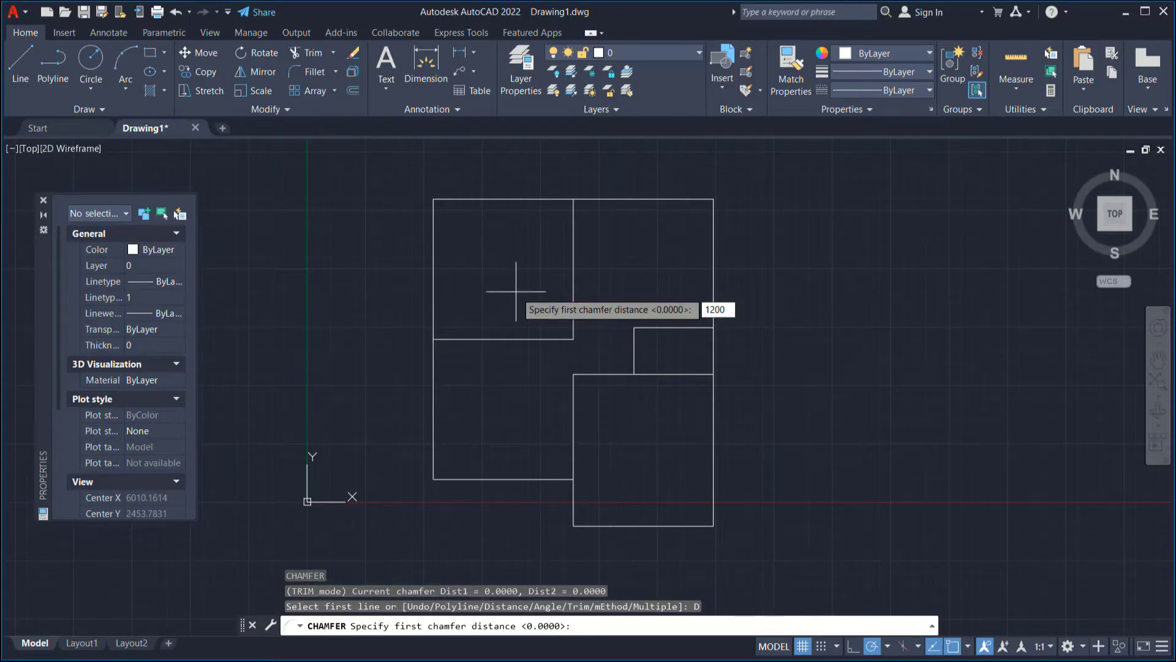
pyautogui.press('Return')
pyautogui.write('200')
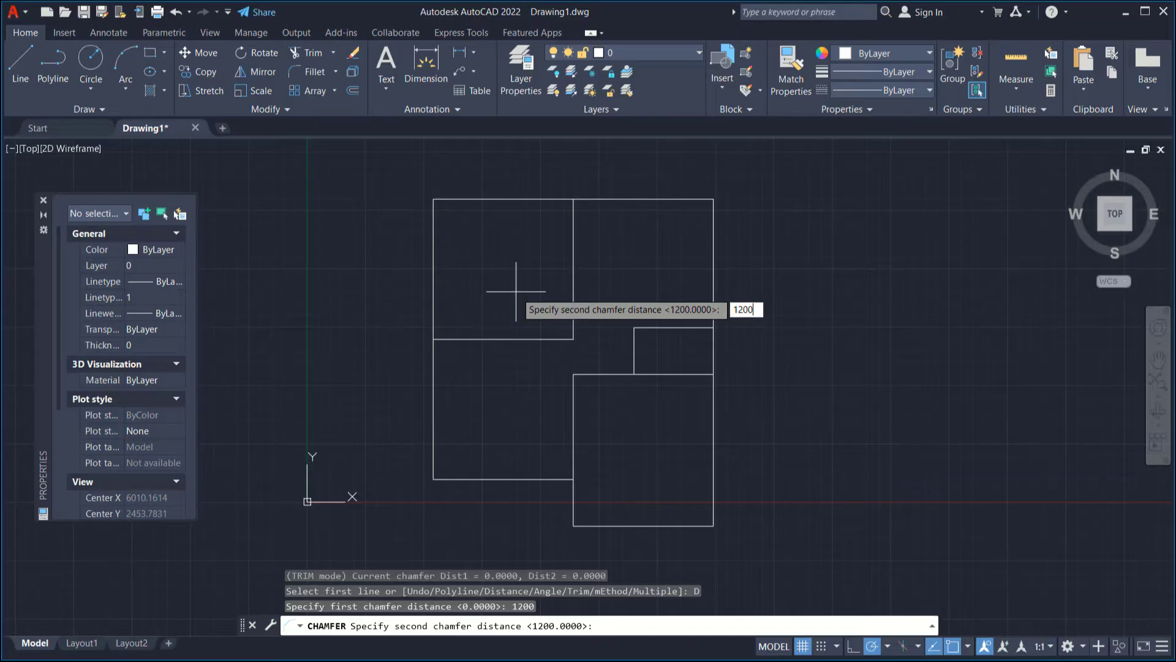
pyautogui.write('200')
pyautogui.press('Return')
pyautogui.click(528, 339)
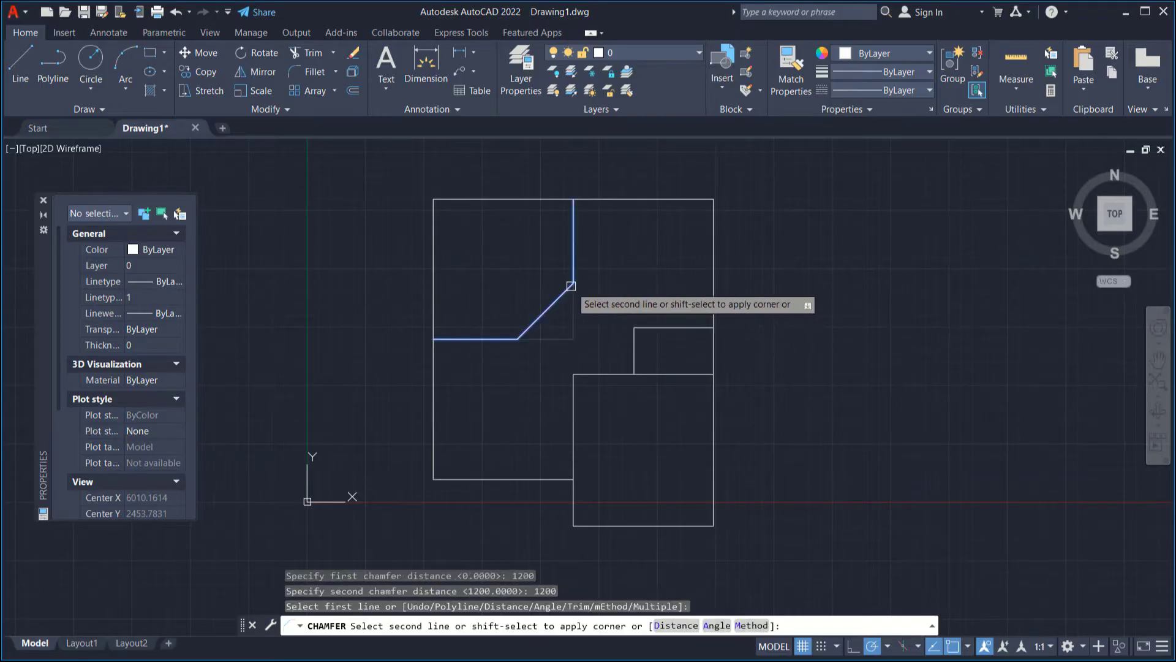
pyautogui.click(571, 285)
# Join all the outer boundary lines of the floor plan into a single polyline
pyautogui.moveTo(564, 388); pyautogui.dragTo(578, 382, button='middle')
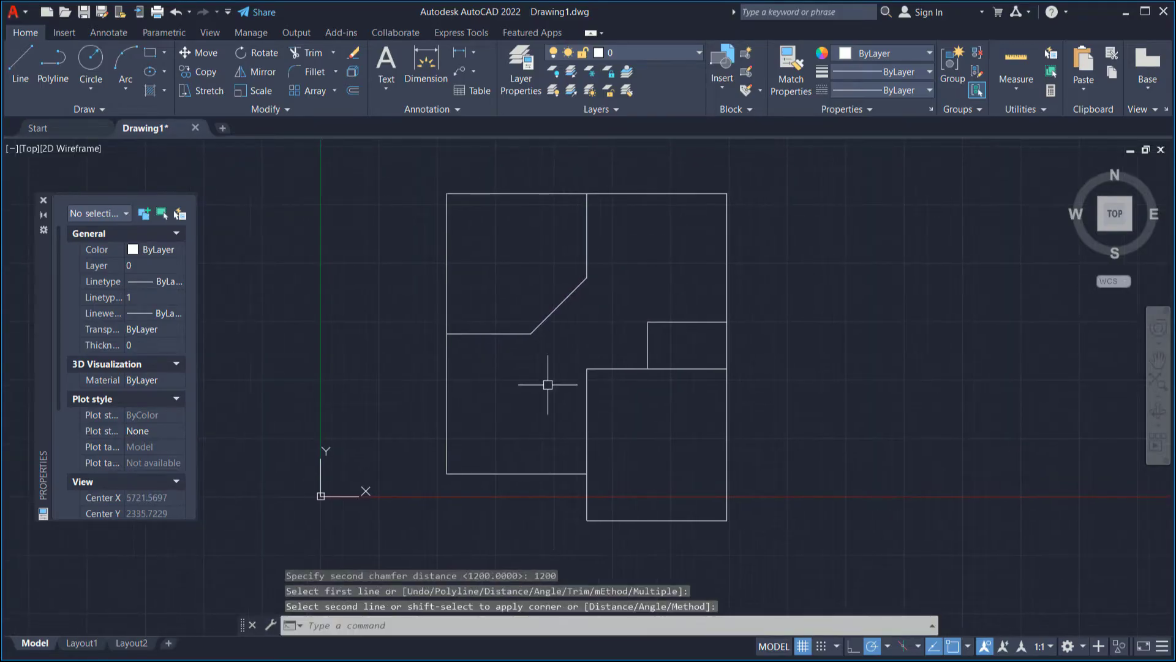
pyautogui.write('J')
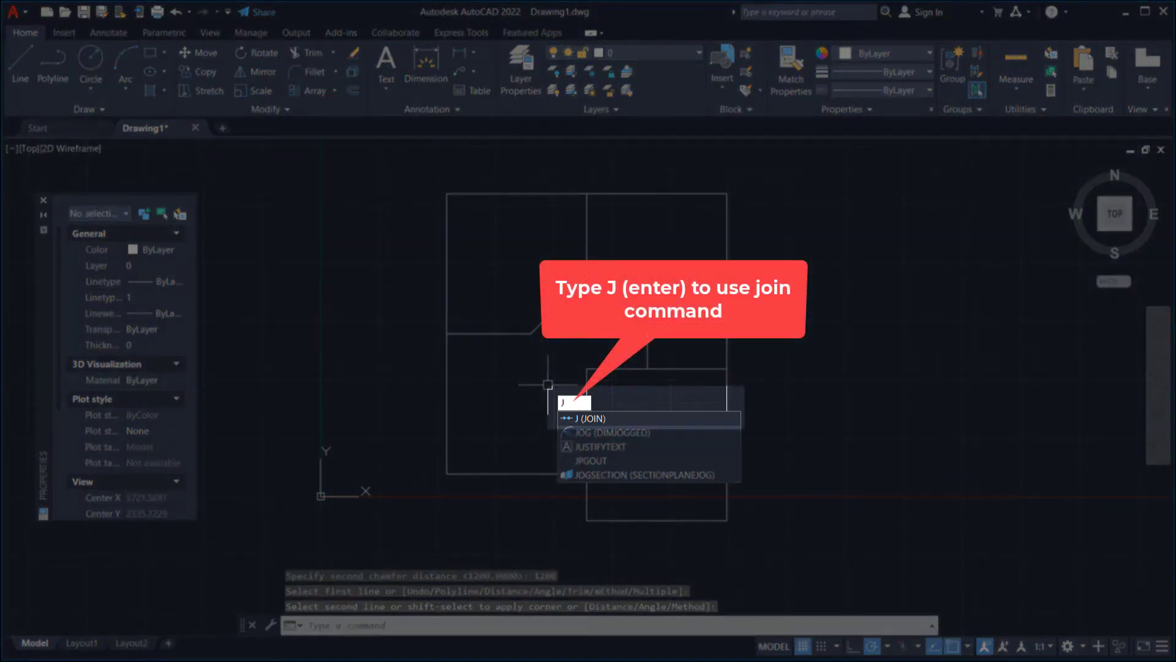
pyautogui.press('Return')
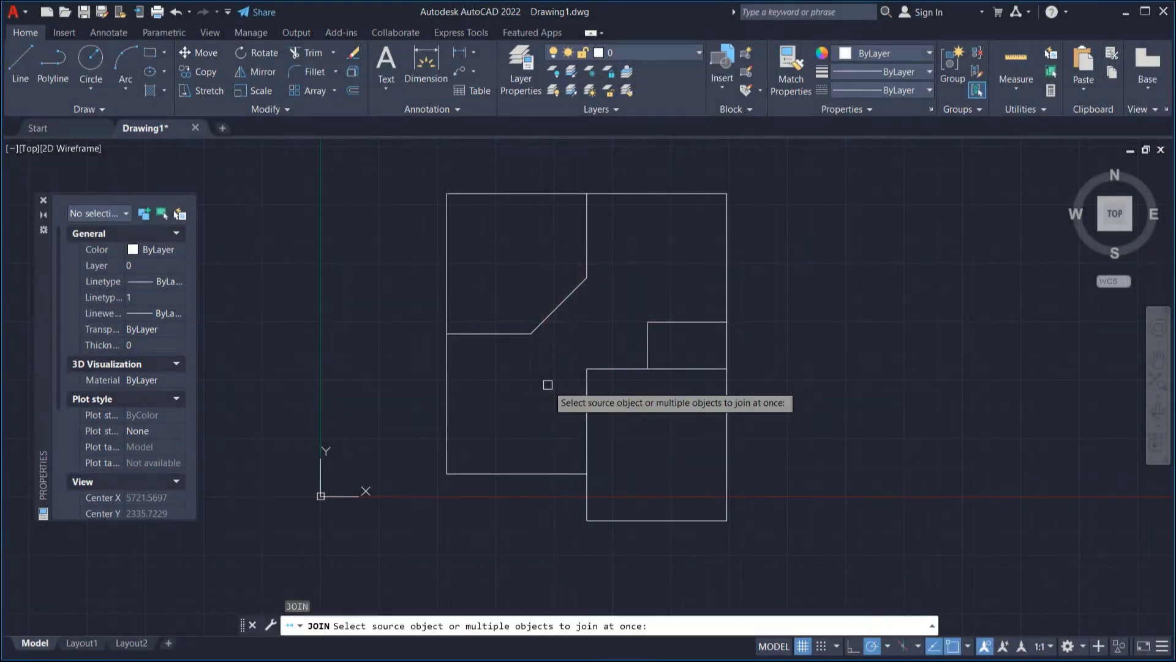
pyautogui.click(511, 506)
pyautogui.click(405, 447)
pyautogui.click(753, 533)
pyautogui.click(693, 475)
pyautogui.click(654, 544)
pyautogui.click(549, 510)
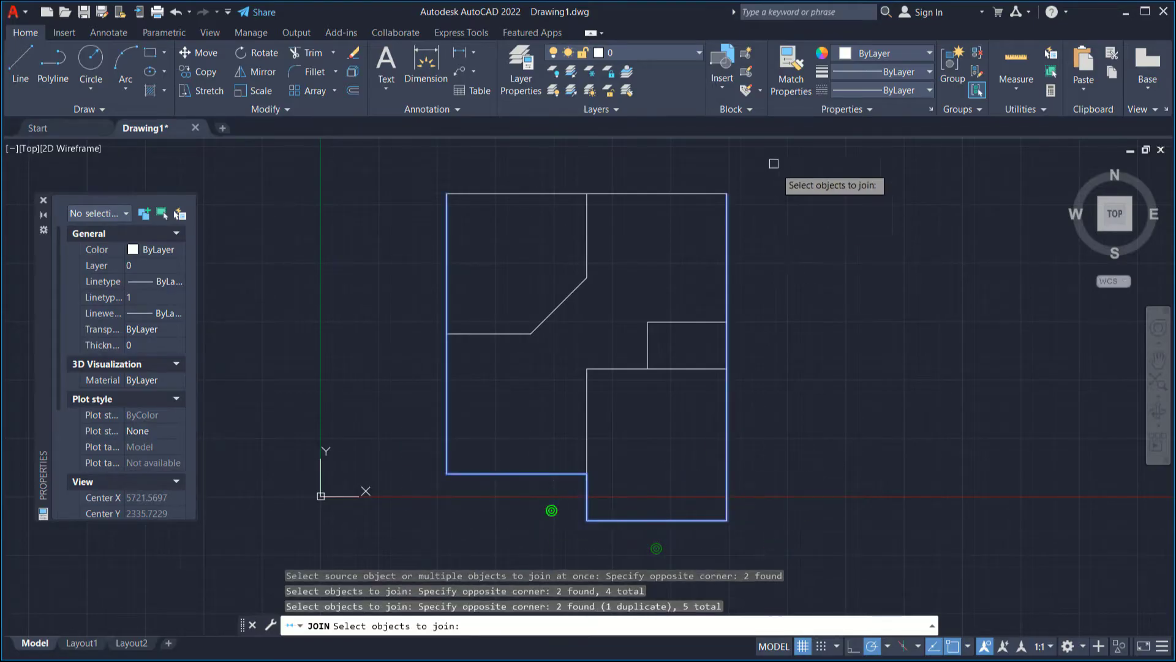
pyautogui.click(766, 160)
pyautogui.click(681, 241)
pyautogui.press('Return')
# Join the three partition lines of the chamfered upper-left room into one polyline
pyautogui.press('Return')
pyautogui.click(609, 252)
pyautogui.click(507, 340)
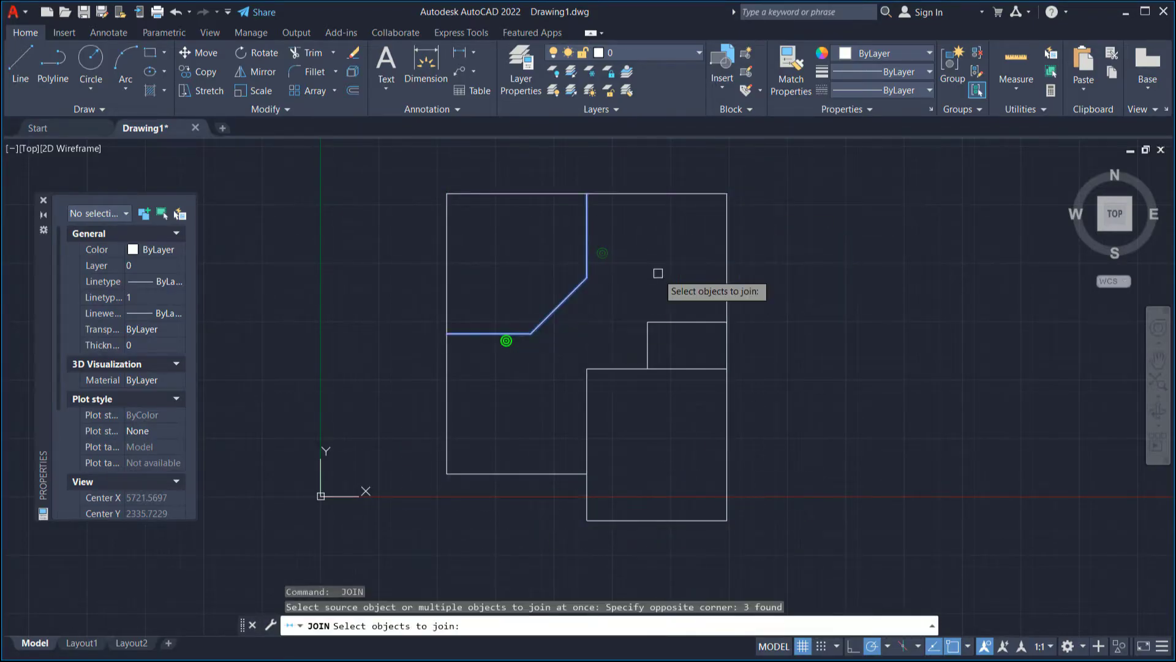
pyautogui.press('Return')
# Join the small room's two partition lines into one polyline, and the lower-right room's two partition lines into another
pyautogui.press('Return')
pyautogui.click(685, 286)
pyautogui.click(631, 334)
pyautogui.press('Return')
pyautogui.press('Return')
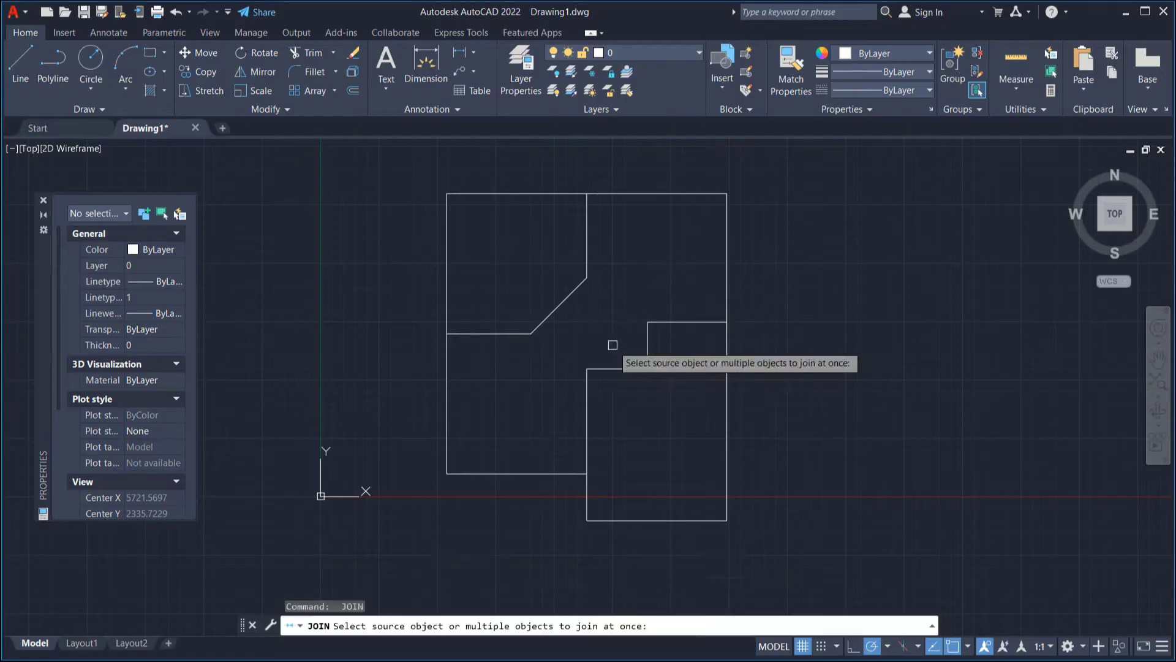
pyautogui.click(612, 346)
pyautogui.click(566, 399)
pyautogui.press('Return')
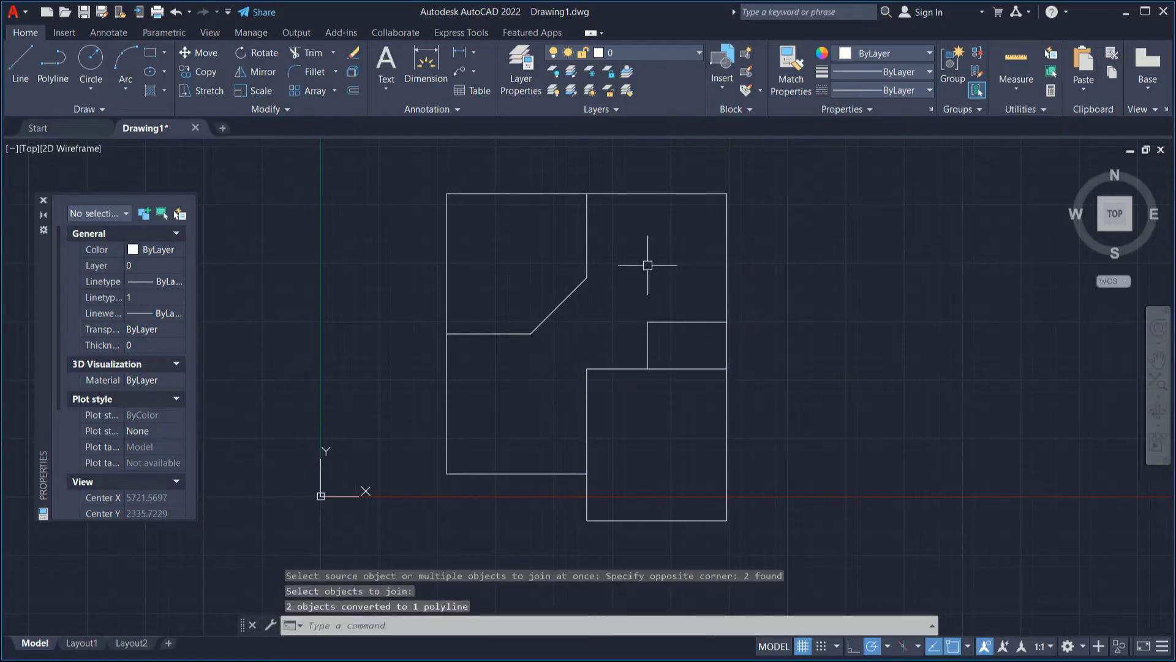
# Offset the outer boundary polyline 120 mm inward to form the exterior walls
pyautogui.write('O')
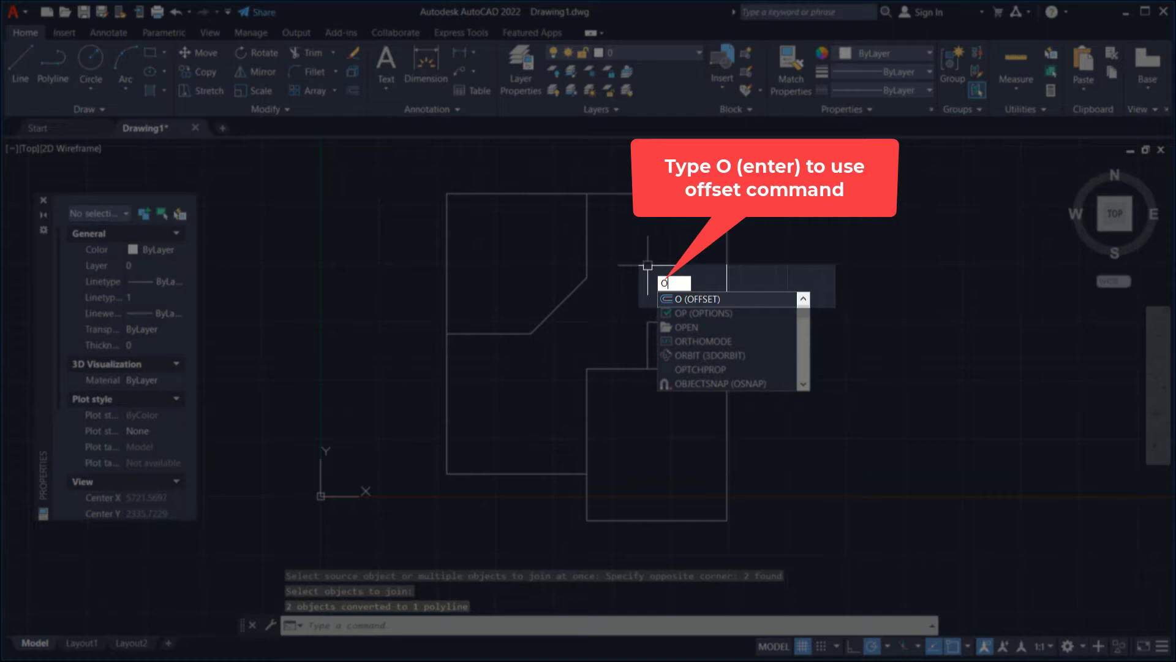
pyautogui.press('Return')
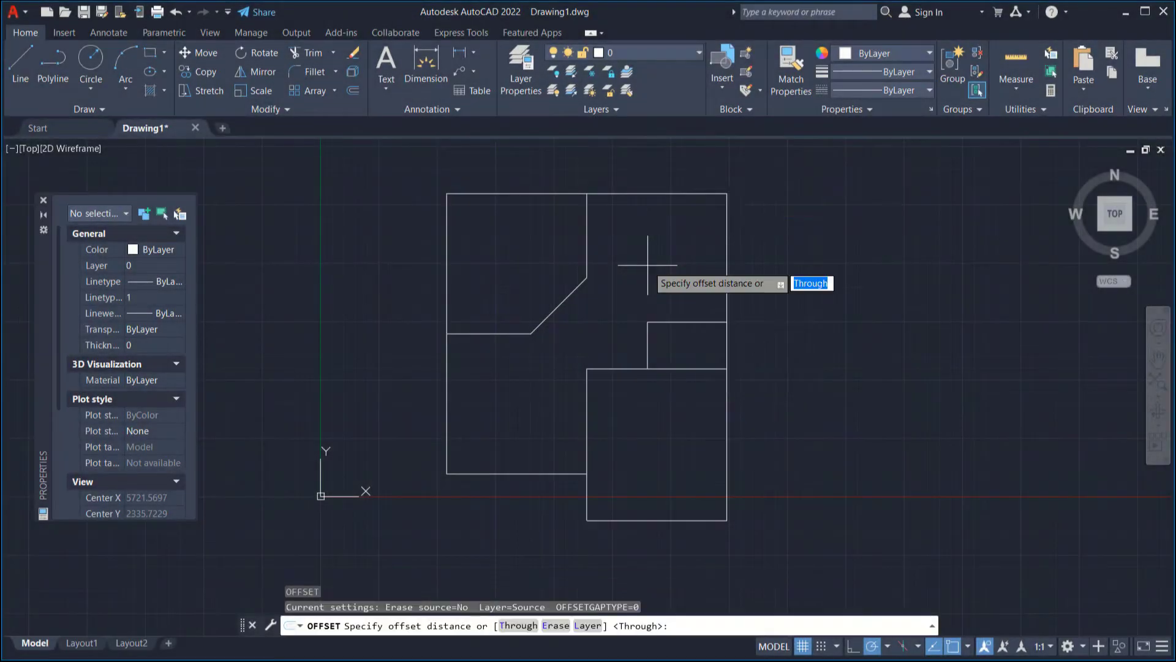
pyautogui.press('Return')
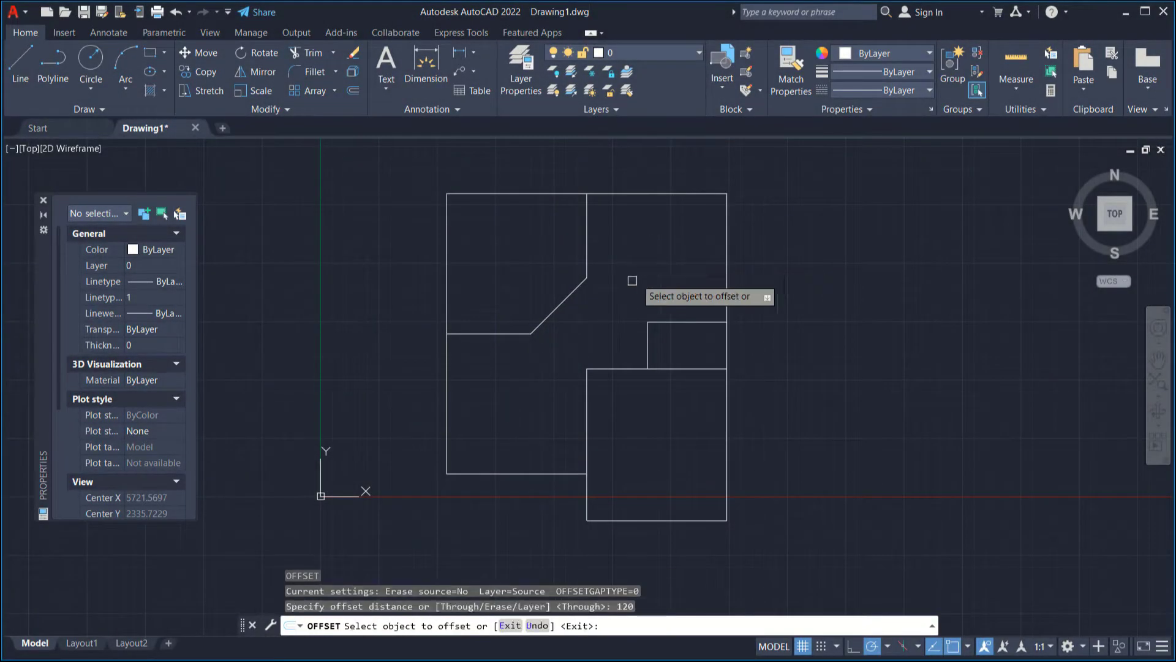
pyautogui.click(448, 277)
pyautogui.click(528, 279)
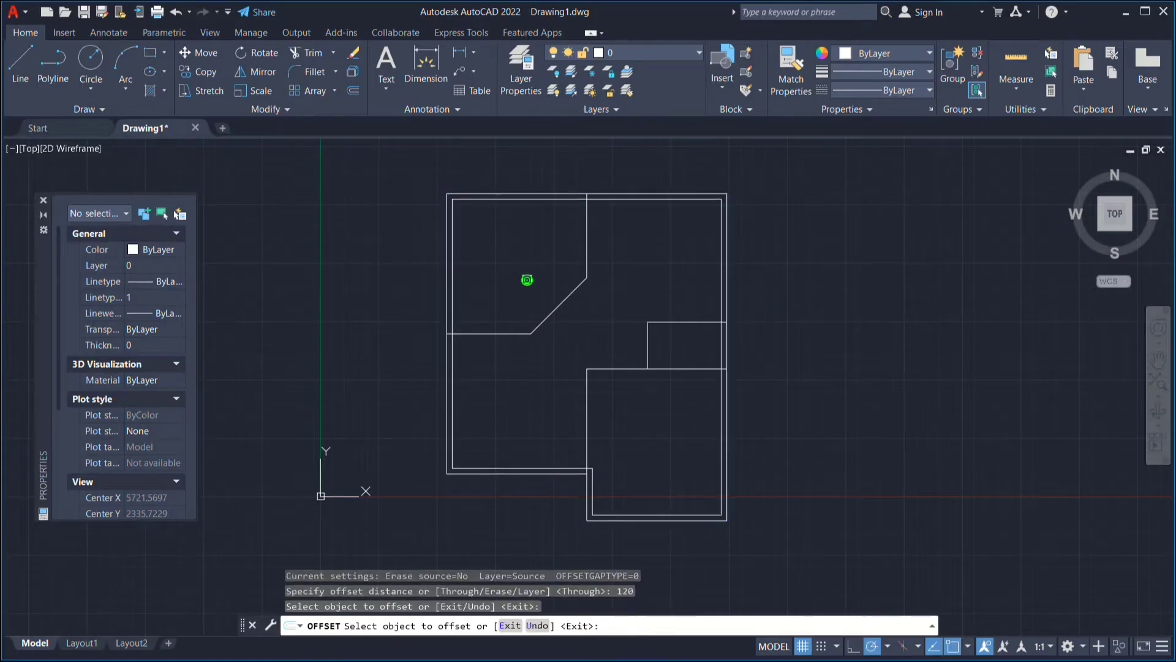
# Offset the chamfered and lower-right room partitions 120 mm into their rooms, and the small room's partition 120 mm outward
pyautogui.click(515, 332)
pyautogui.click(522, 293)
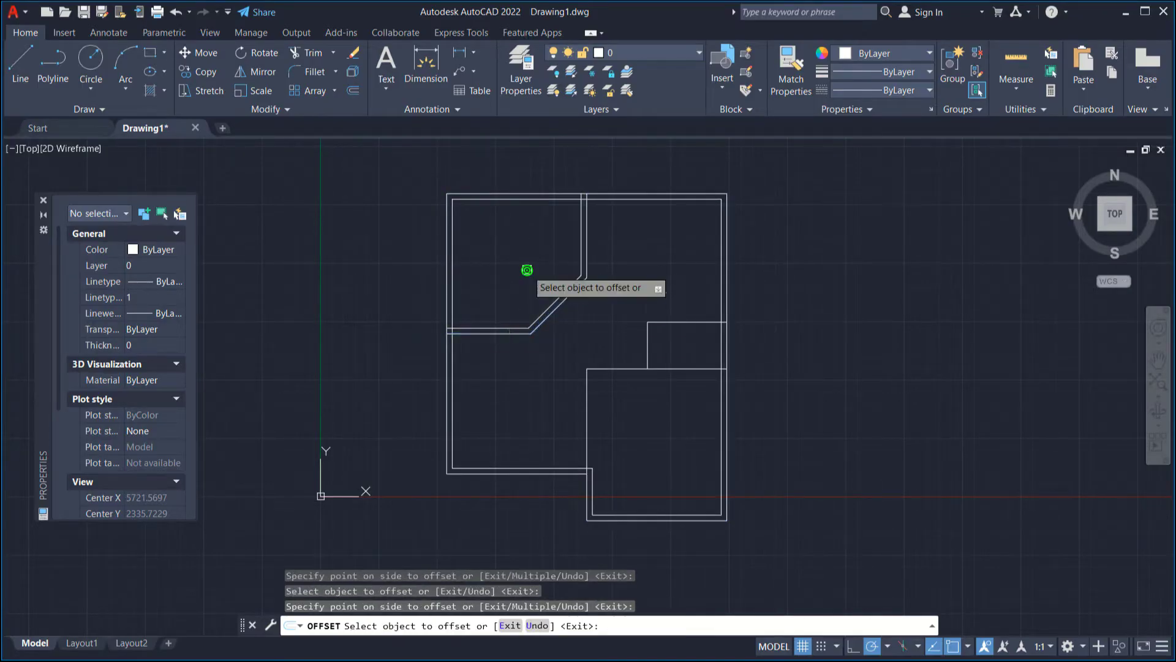
pyautogui.click(606, 369)
pyautogui.click(629, 405)
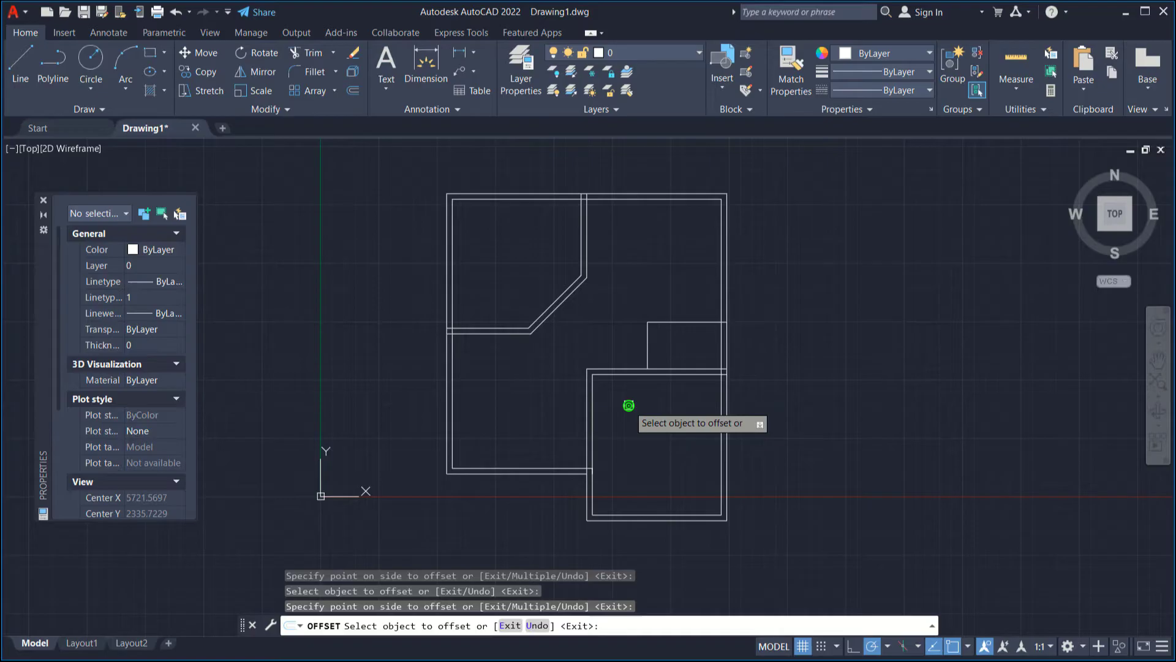
pyautogui.click(682, 318)
pyautogui.click(690, 290)
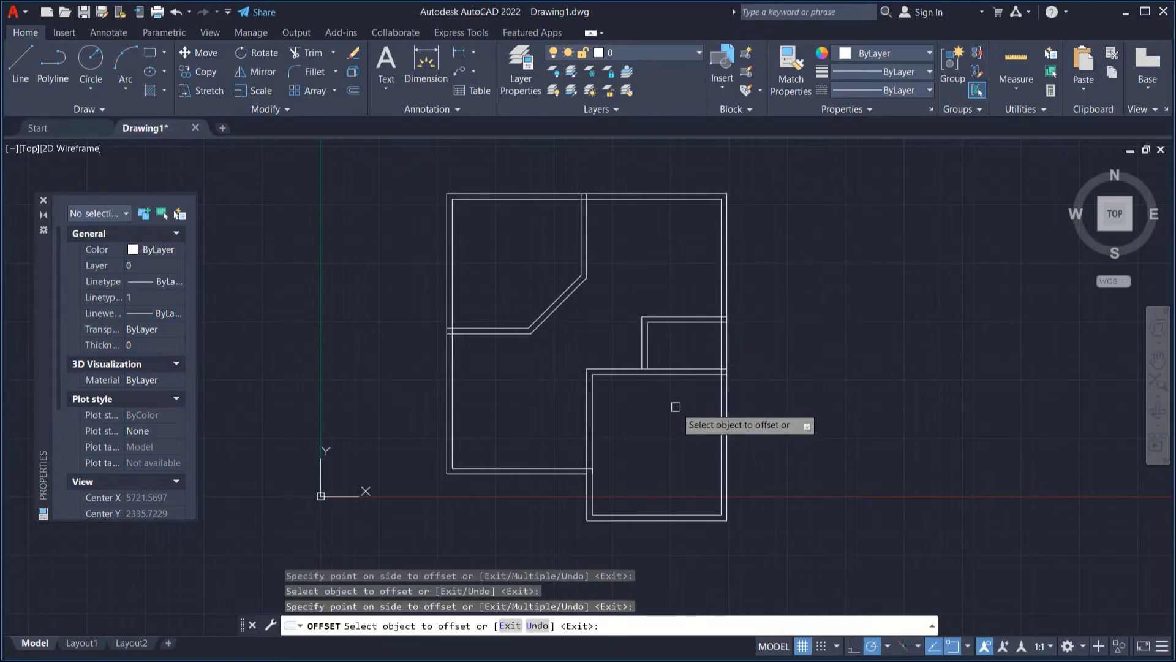
pyautogui.press('Return')
# Trim the overlapping wall lines at the outline's inner corner, where the lower-left and lower-right rooms meet
pyautogui.scroll(6, 597, 476)
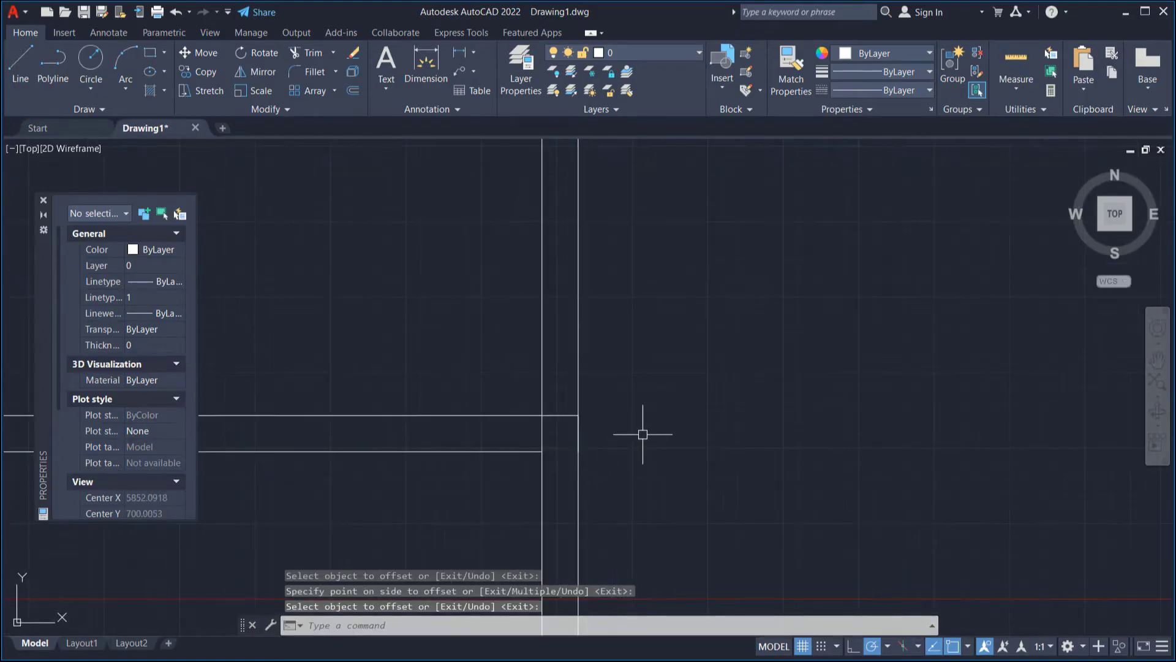
pyautogui.press('Return')
pyautogui.moveTo(568, 439)
pyautogui.mouseDown()
pyautogui.moveTo(565, 415)
pyautogui.moveTo(527, 442)
pyautogui.mouseUp()
pyautogui.scroll(-4, 741, 414)
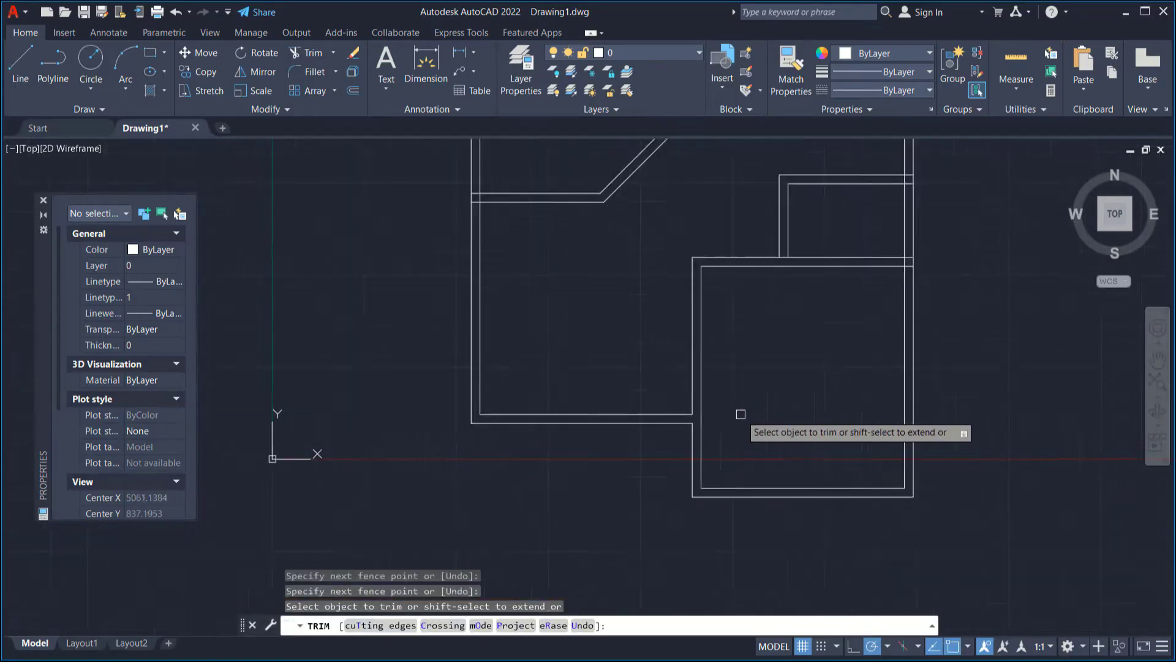
# Trim the overlapping wall lines where the lower-right room's and small room's upper walls meet the right exterior wall
pyautogui.moveTo(824, 405); pyautogui.dragTo(707, 458, button='middle')
pyautogui.scroll(5, 707, 458)
pyautogui.moveTo(710, 399); pyautogui.dragTo(704, 350)
pyautogui.moveTo(714, 283); pyautogui.dragTo(917, 323, button='middle')
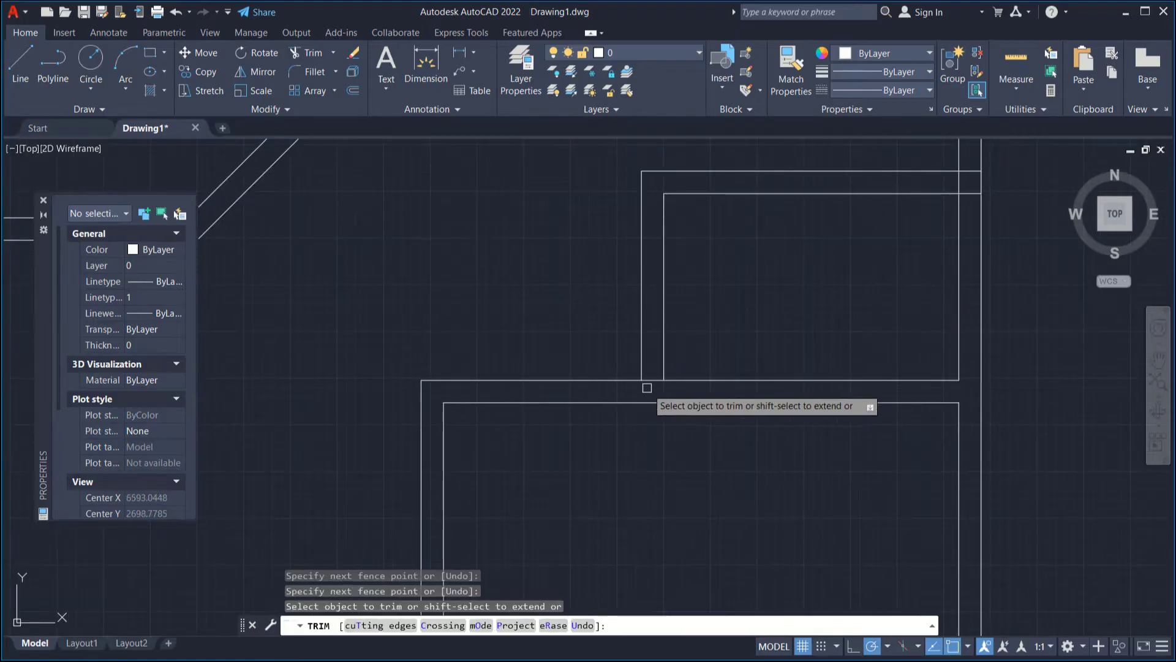
pyautogui.scroll(3, 778, 323)
pyautogui.click(839, 352)
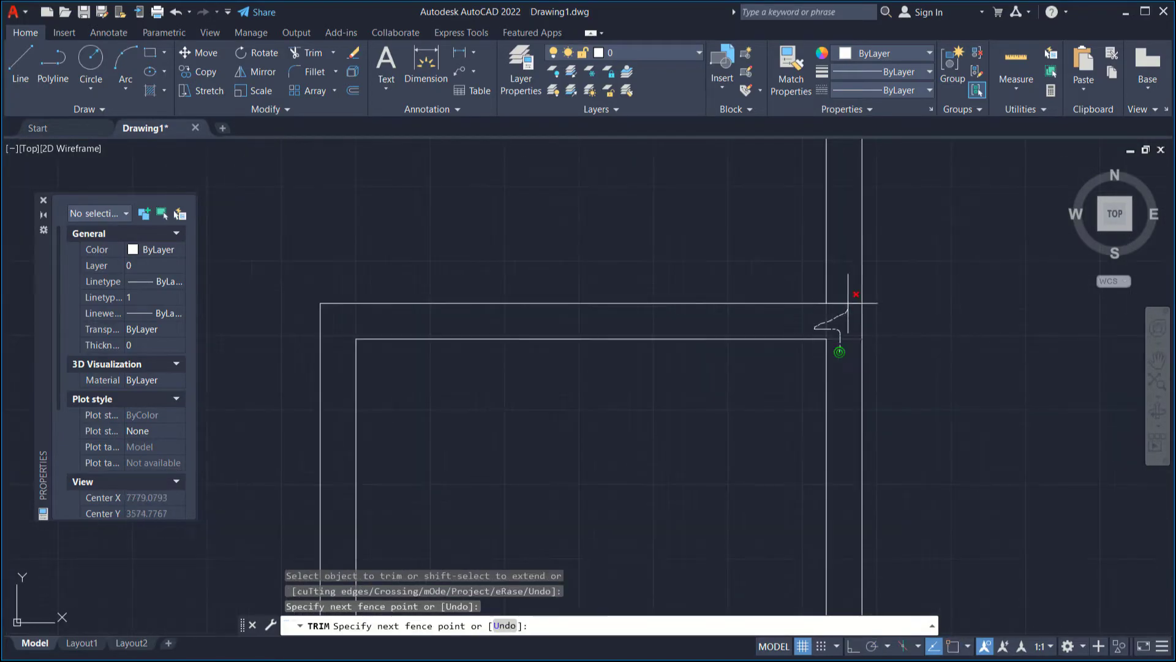
pyautogui.moveTo(848, 303); pyautogui.dragTo(846, 310)
# Trim the overlapping wall lines where the chamfered room's partition meets the upper and left exterior walls
pyautogui.scroll(-3, 845, 310)
pyautogui.scroll(-2, 825, 452)
pyautogui.scroll(4, 688, 284)
pyautogui.moveTo(730, 280)
pyautogui.mouseDown()
pyautogui.moveTo(661, 279)
pyautogui.moveTo(682, 311)
pyautogui.mouseUp()
pyautogui.scroll(-3, 625, 389)
pyautogui.scroll(4, 588, 383)
pyautogui.moveTo(598, 392); pyautogui.dragTo(558, 374)
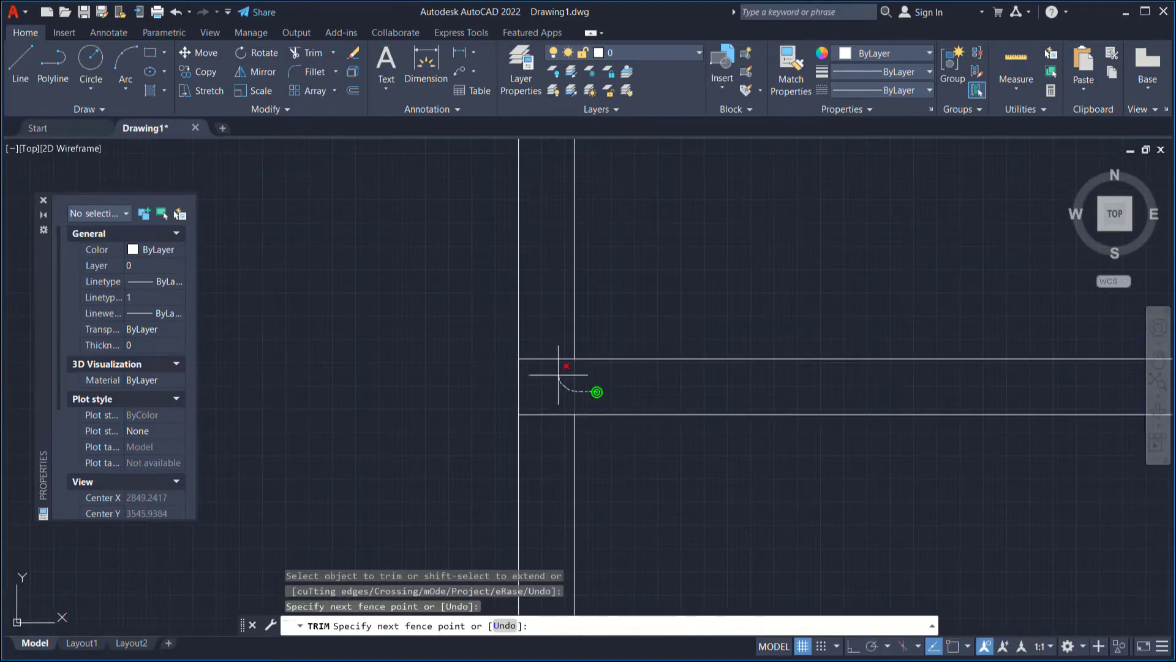
pyautogui.moveTo(534, 444); pyautogui.dragTo(536, 446)
pyautogui.scroll(-4, 626, 412)
pyautogui.moveTo(797, 423); pyautogui.dragTo(661, 356, button='middle')
pyautogui.scroll(-1, 623, 323)
pyautogui.press('Return')
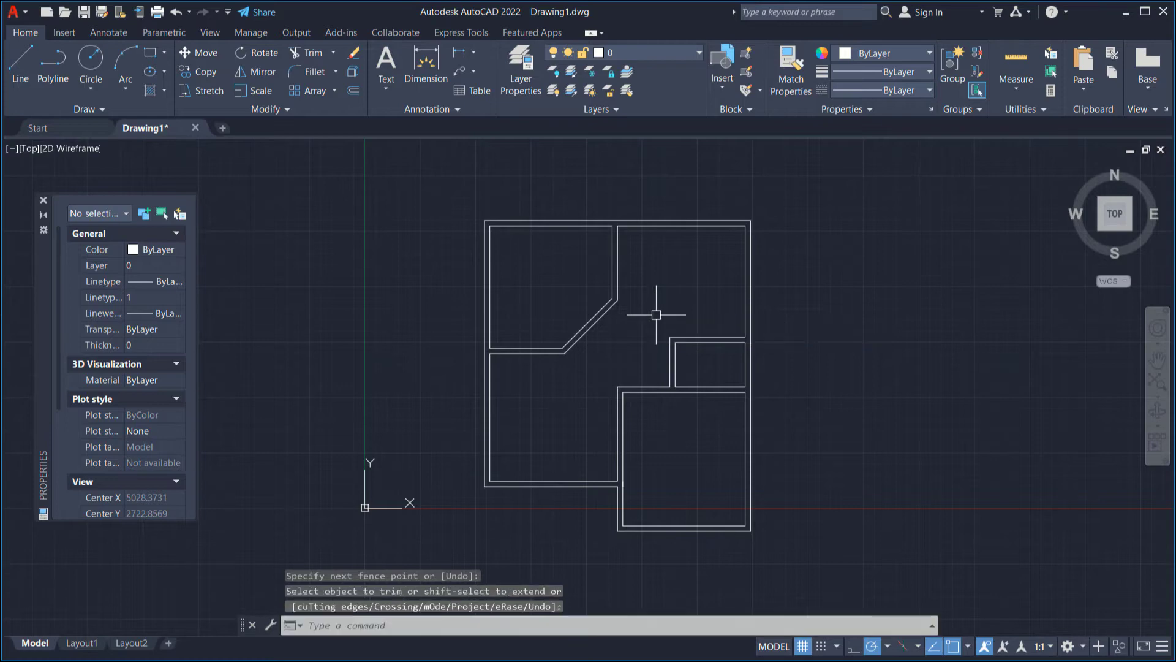
# Start the Insert command and load the "Block autocad 2022" folder from the AUtocad folder as the block library
pyautogui.write('i')
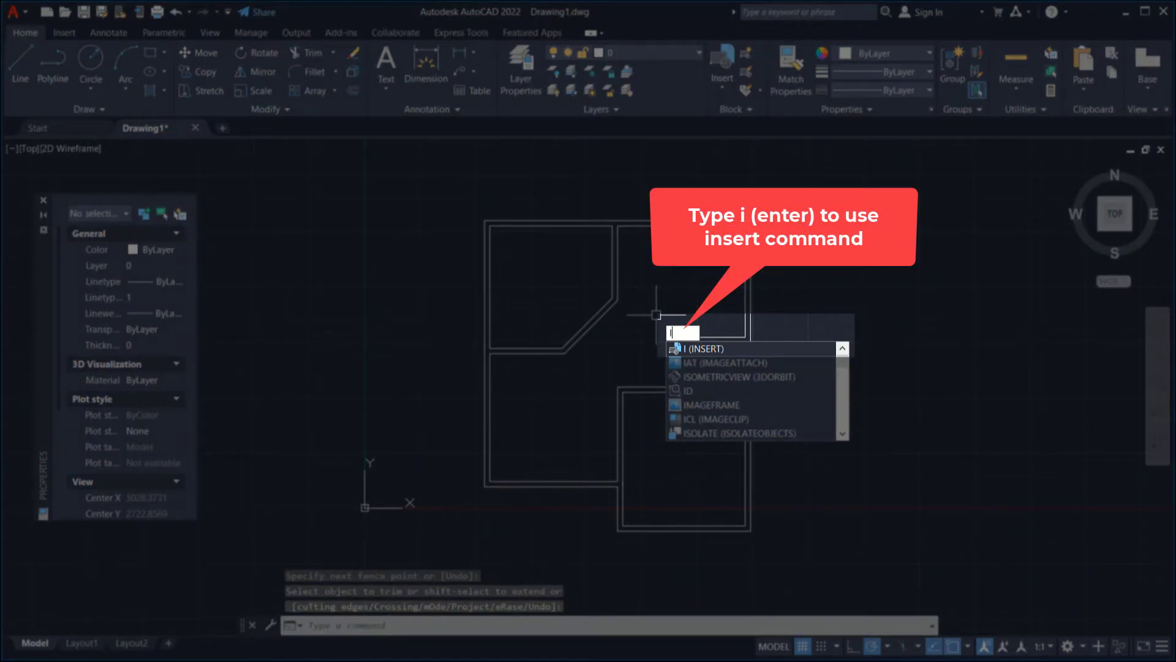
pyautogui.press('Return')
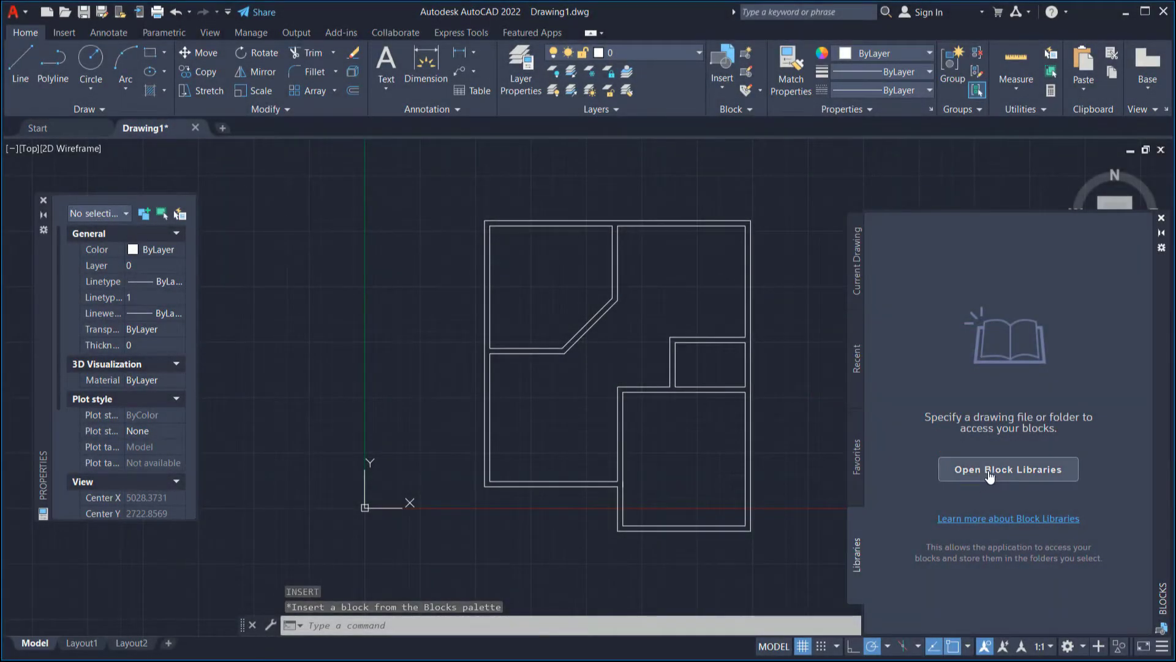
pyautogui.click(990, 476)
pyautogui.click(571, 176)
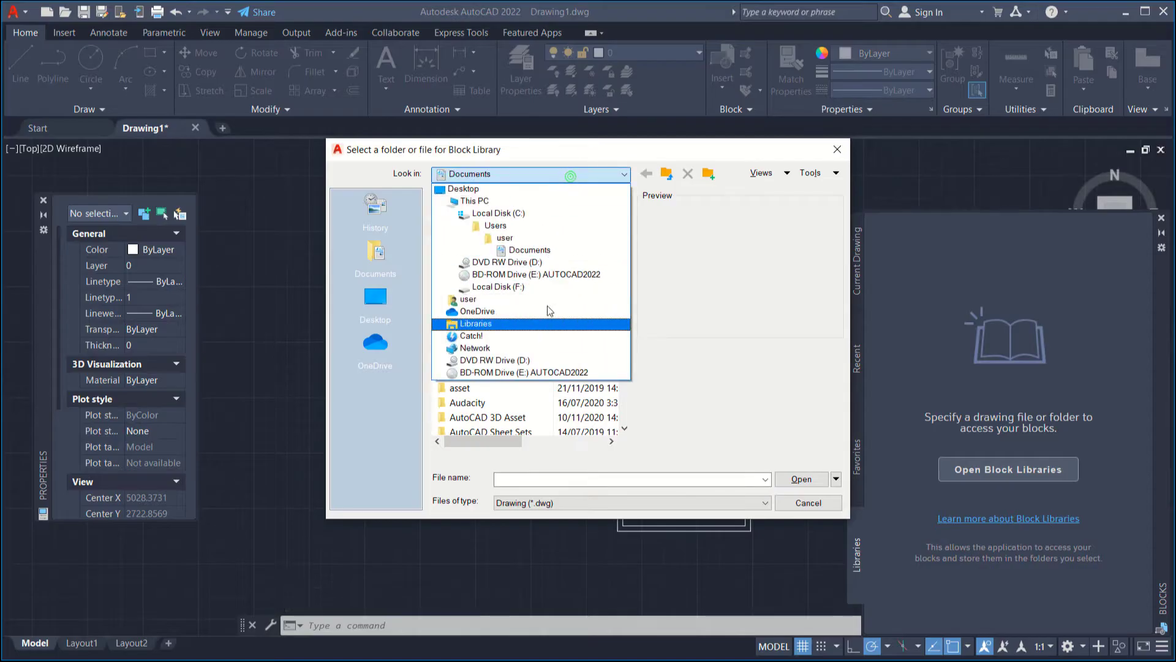
pyautogui.click(553, 289)
pyautogui.doubleClick(526, 268)
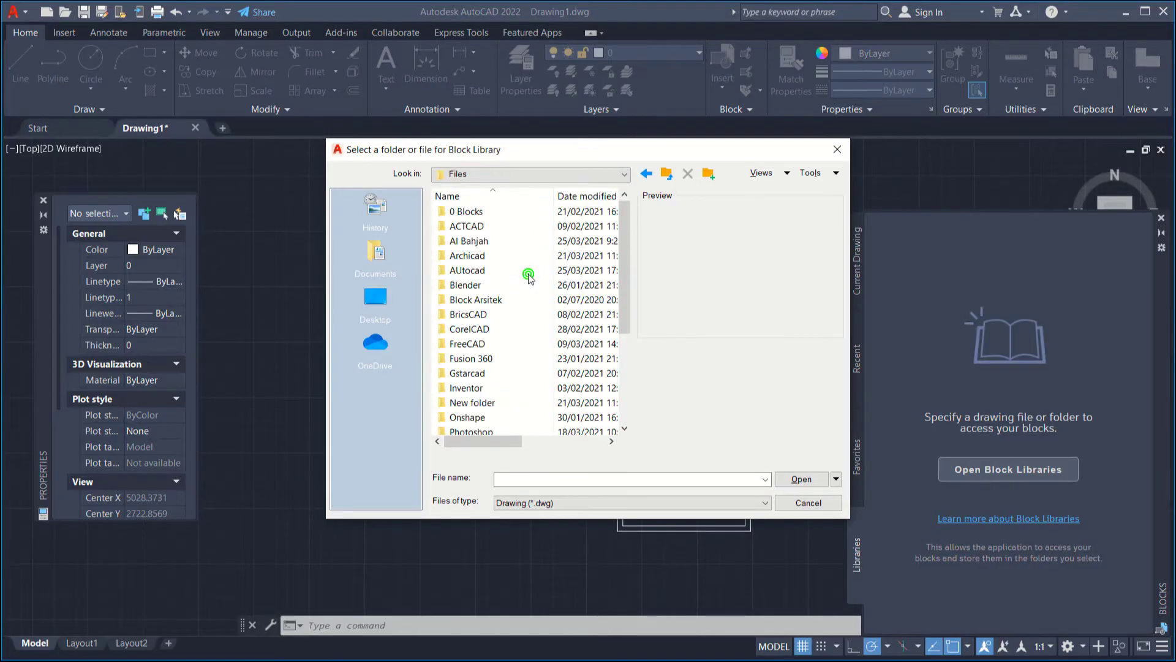
pyautogui.doubleClick(480, 271)
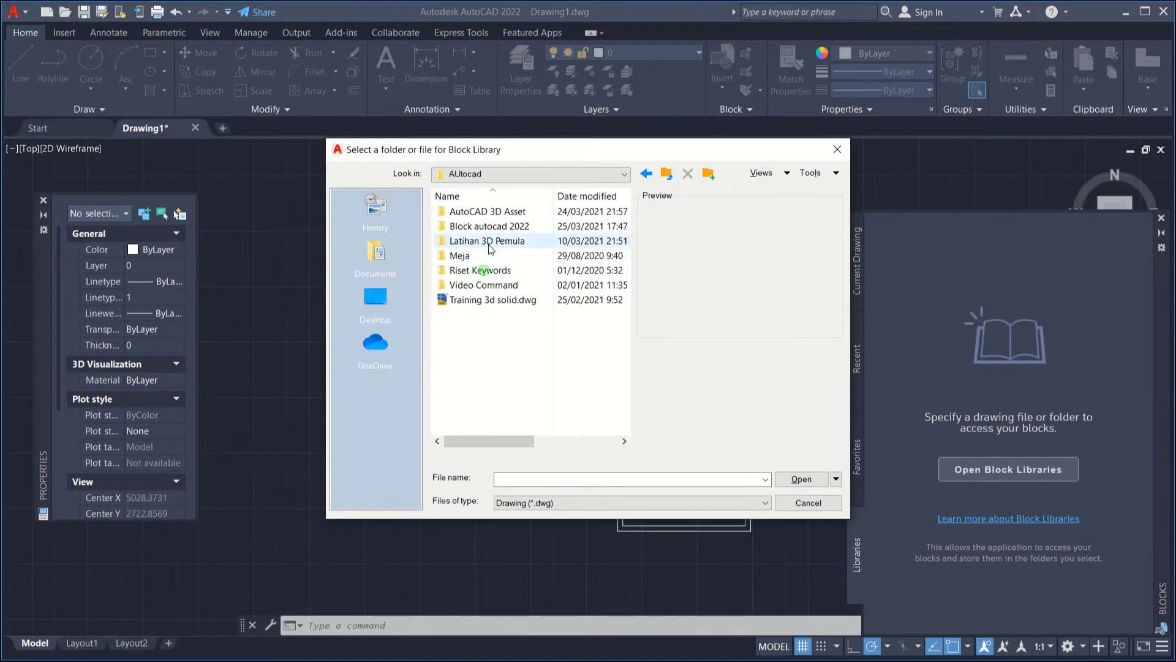
pyautogui.click(797, 479)
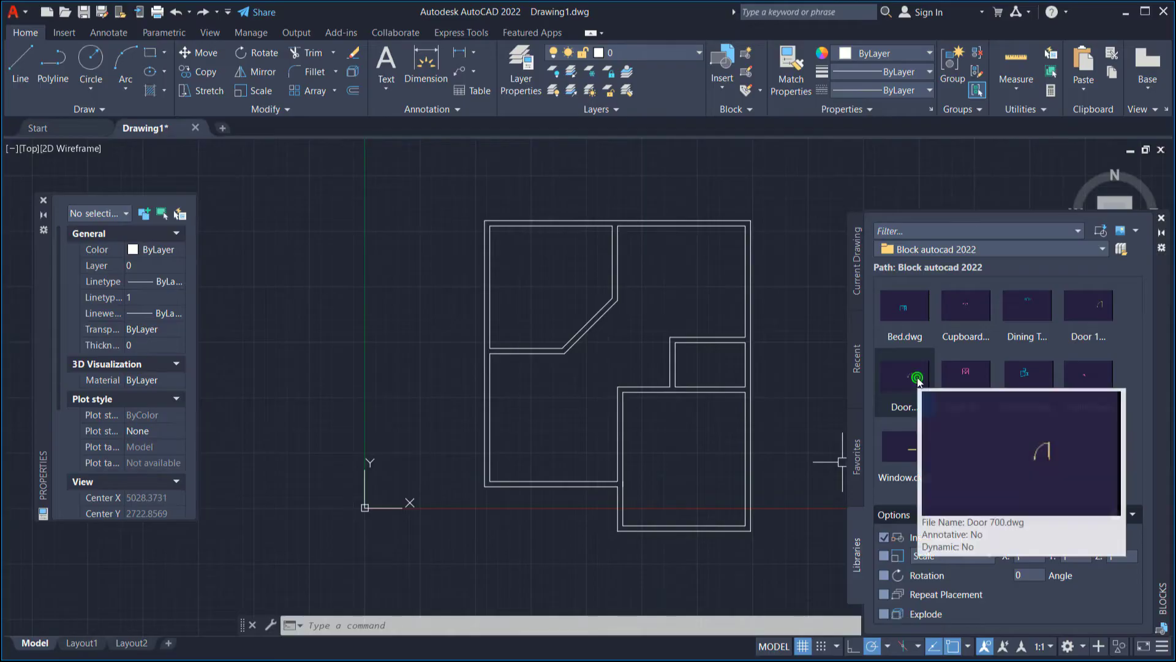
# Insert the Door 700 block into the upper-right room and rotate it 270 degrees
pyautogui.moveTo(919, 384); pyautogui.dragTo(864, 432)
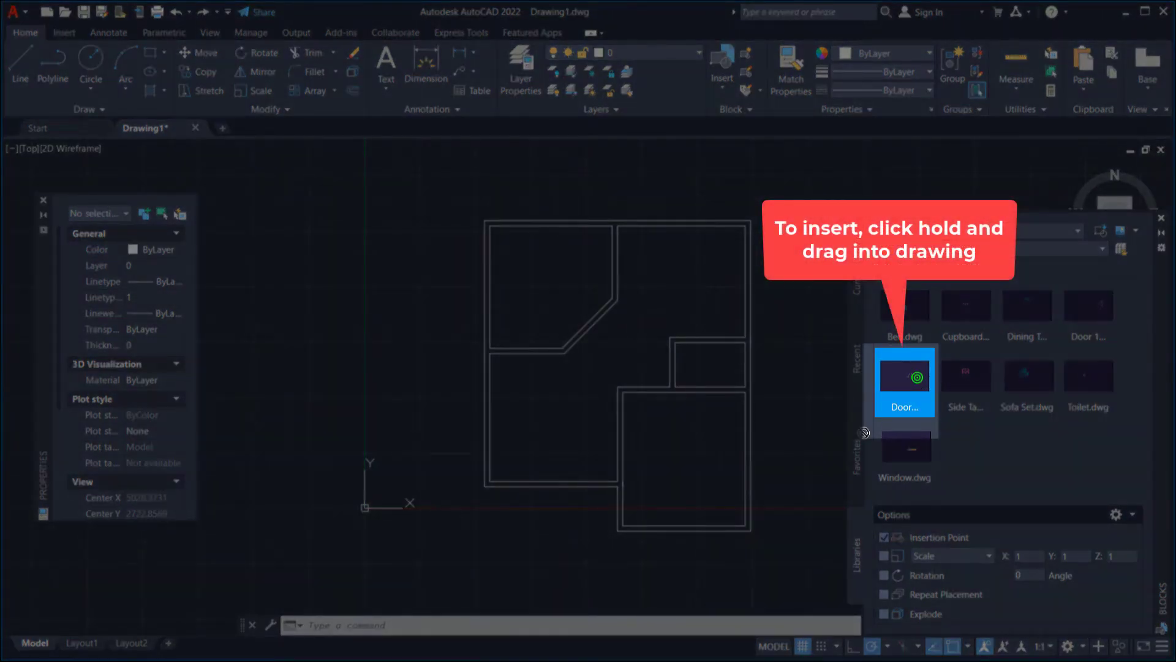
pyautogui.moveTo(864, 432); pyautogui.dragTo(826, 442)
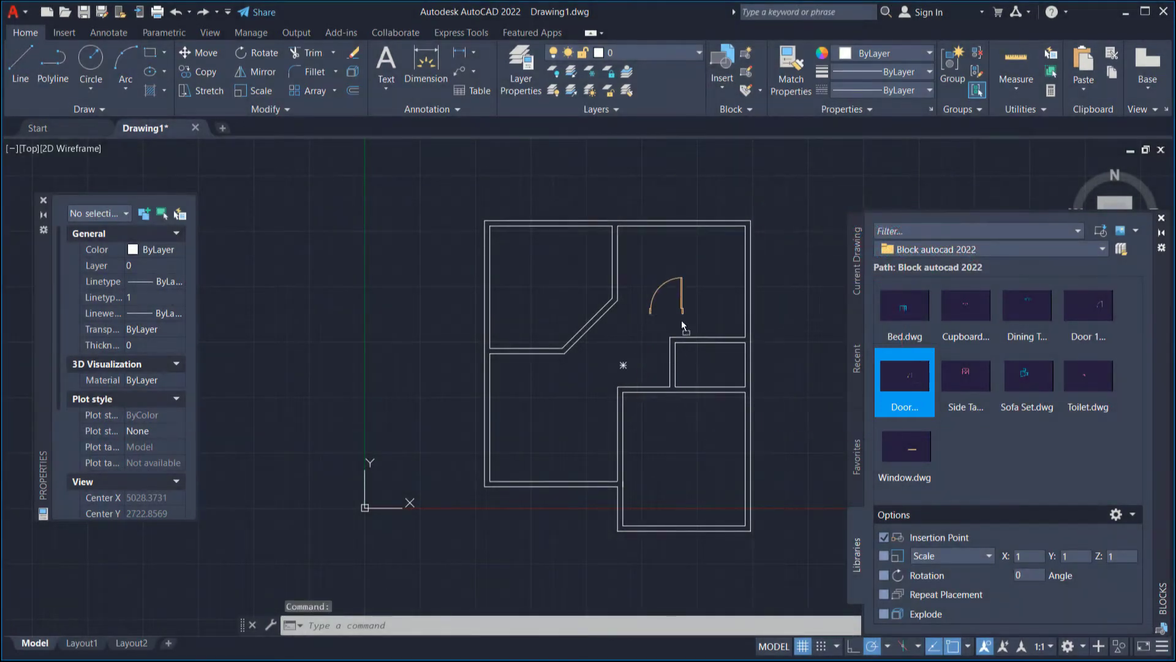
pyautogui.scroll(4, 689, 306)
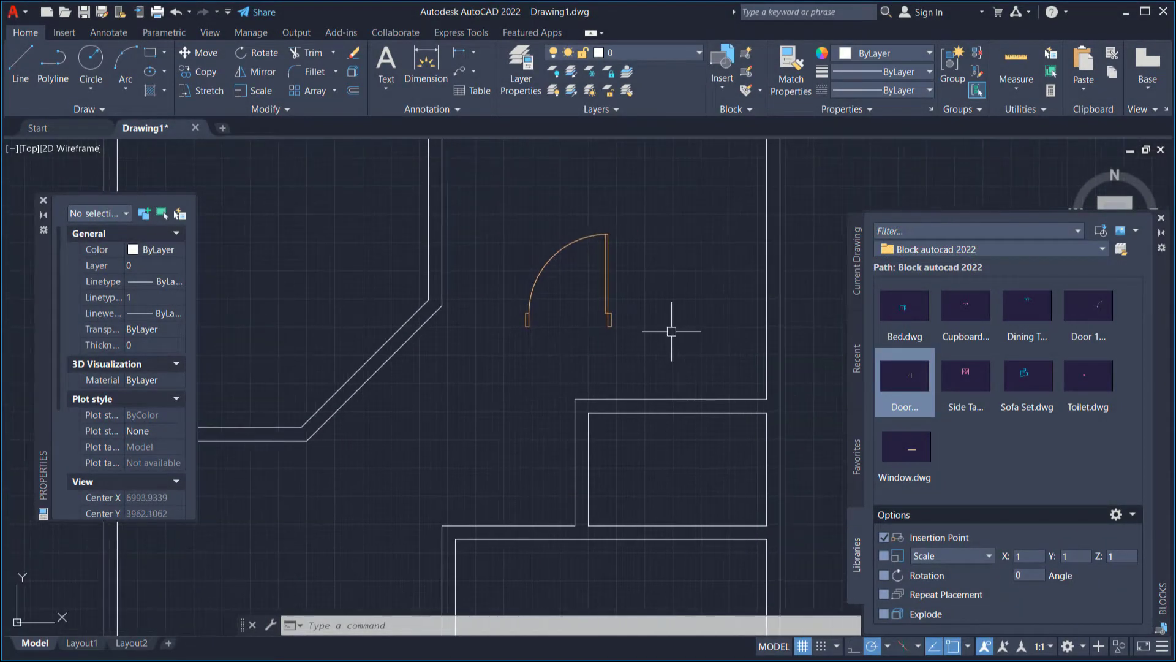
pyautogui.write('RO')
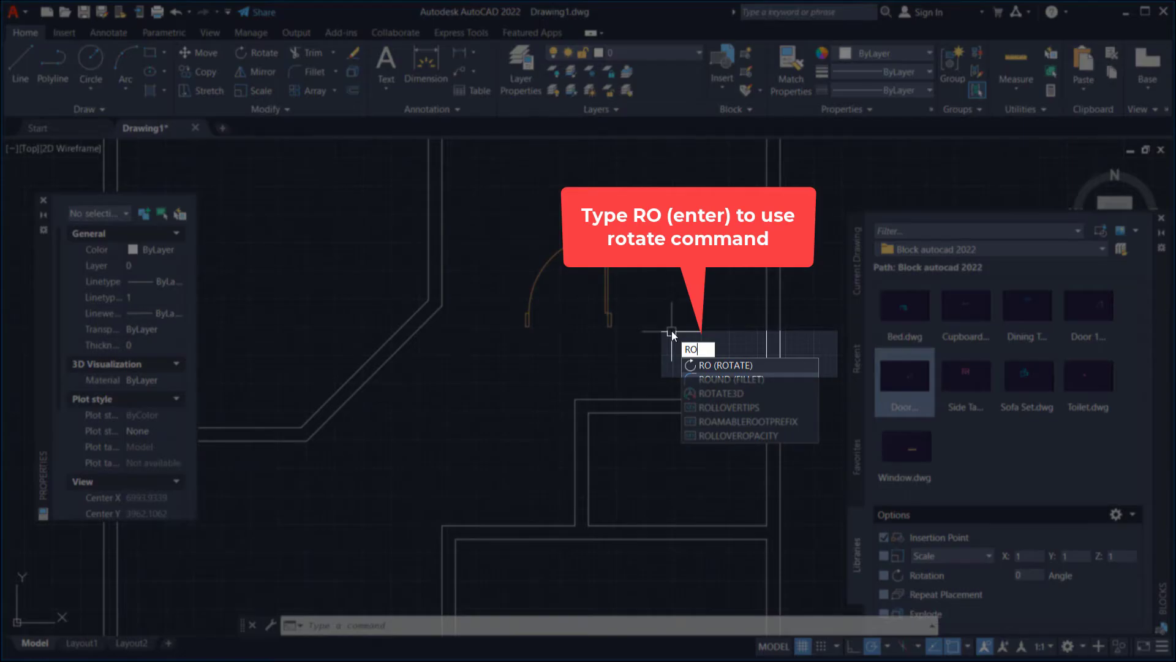
pyautogui.press('Return')
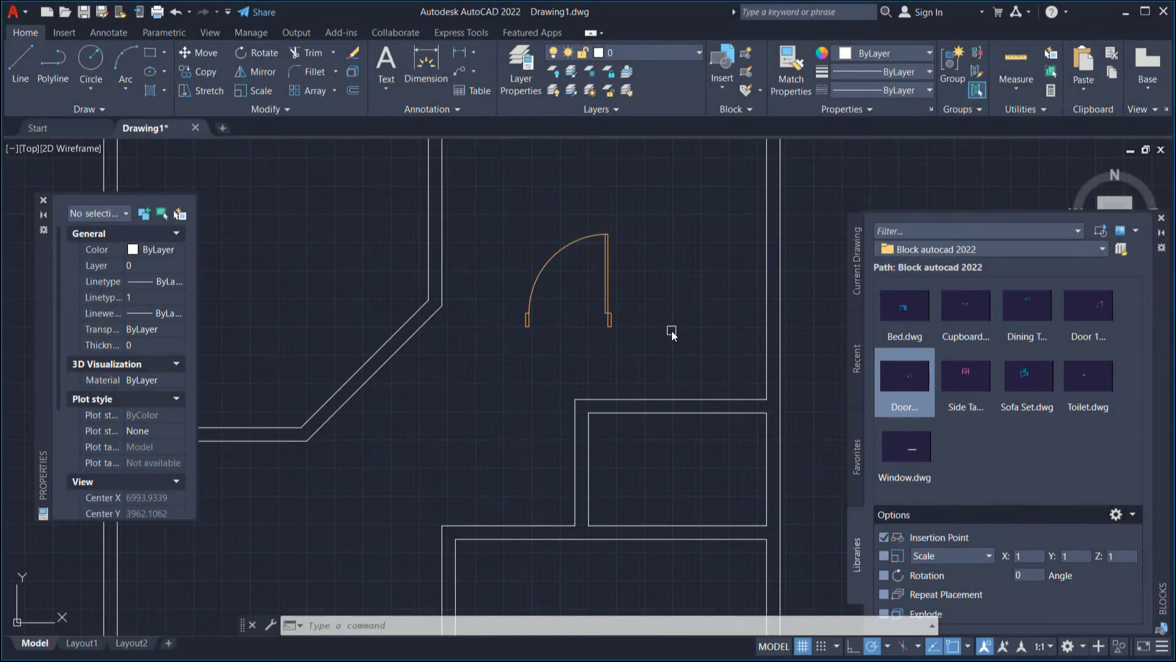
pyautogui.press('Return')
pyautogui.click(584, 305)
pyautogui.click(582, 385)
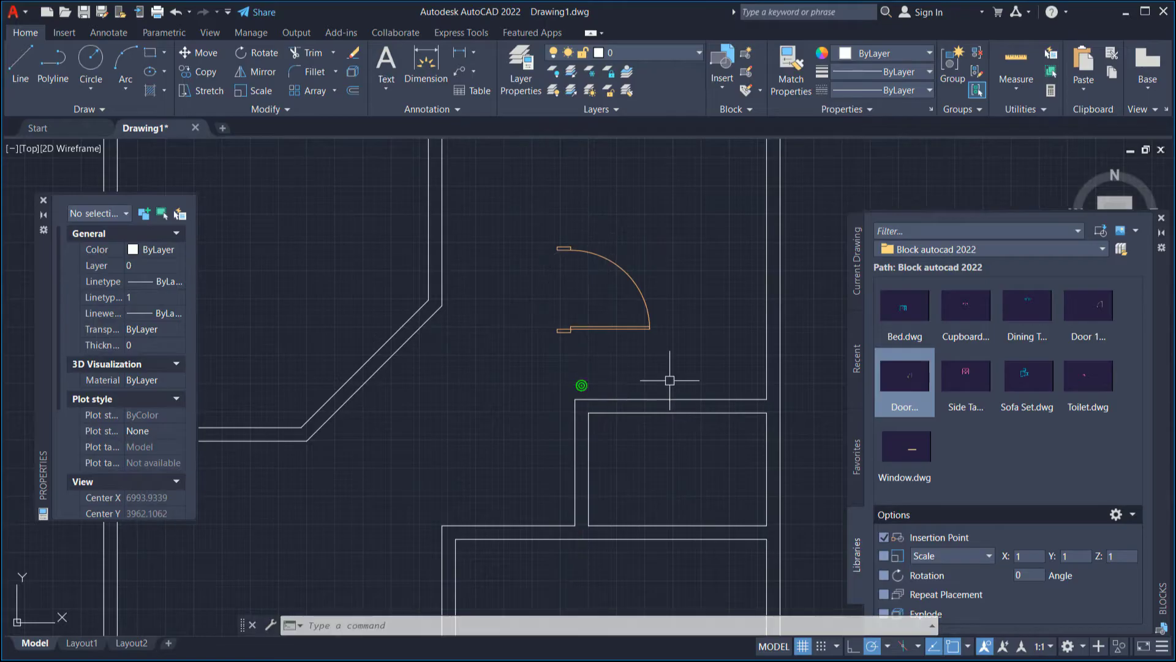
# Move the Door 700 block into the small room's left wall, against the room's lower corner
pyautogui.write('M')
pyautogui.press('Return')
pyautogui.press('Return')
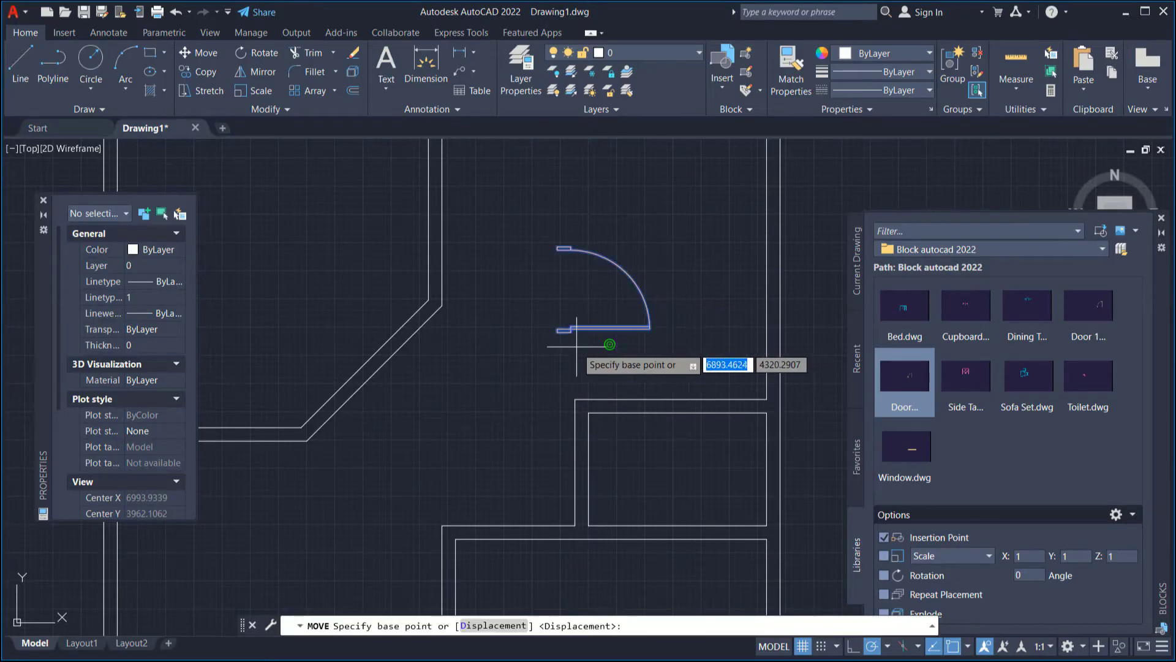
pyautogui.scroll(1, 576, 345)
pyautogui.click(567, 325)
pyautogui.scroll(-1, 578, 360)
pyautogui.scroll(2, 595, 546)
pyautogui.scroll(1, 595, 475)
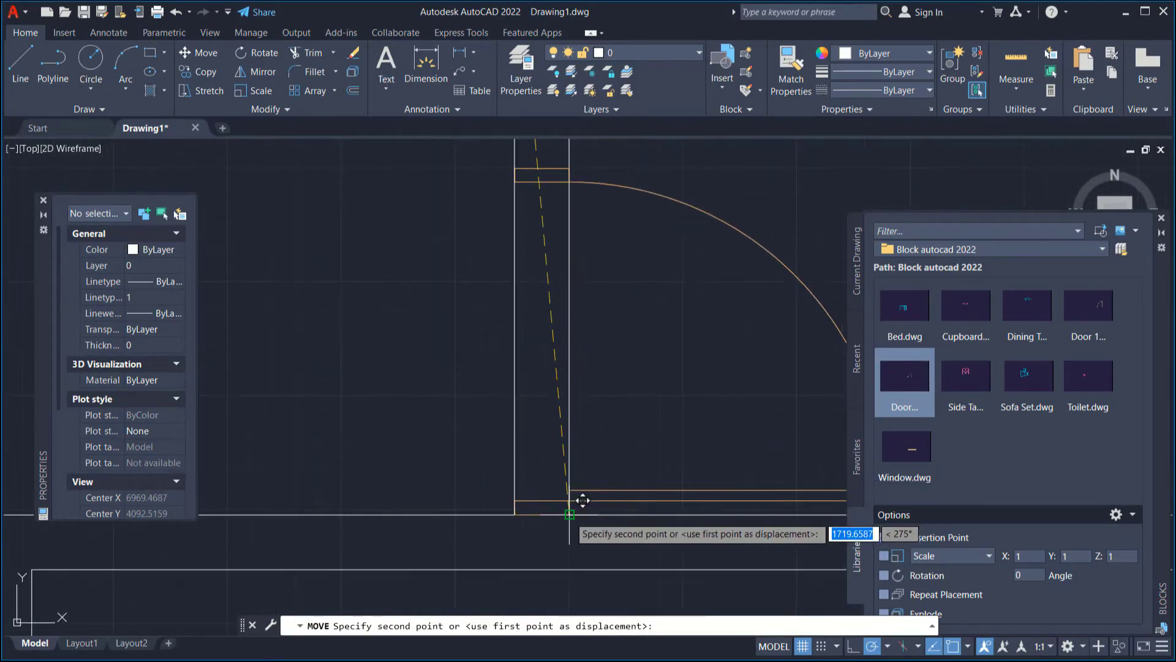
pyautogui.click(572, 515)
# Trim the small room's inner left wall line between the door's two frame ends
pyautogui.scroll(-2, 602, 424)
pyautogui.press('Return')
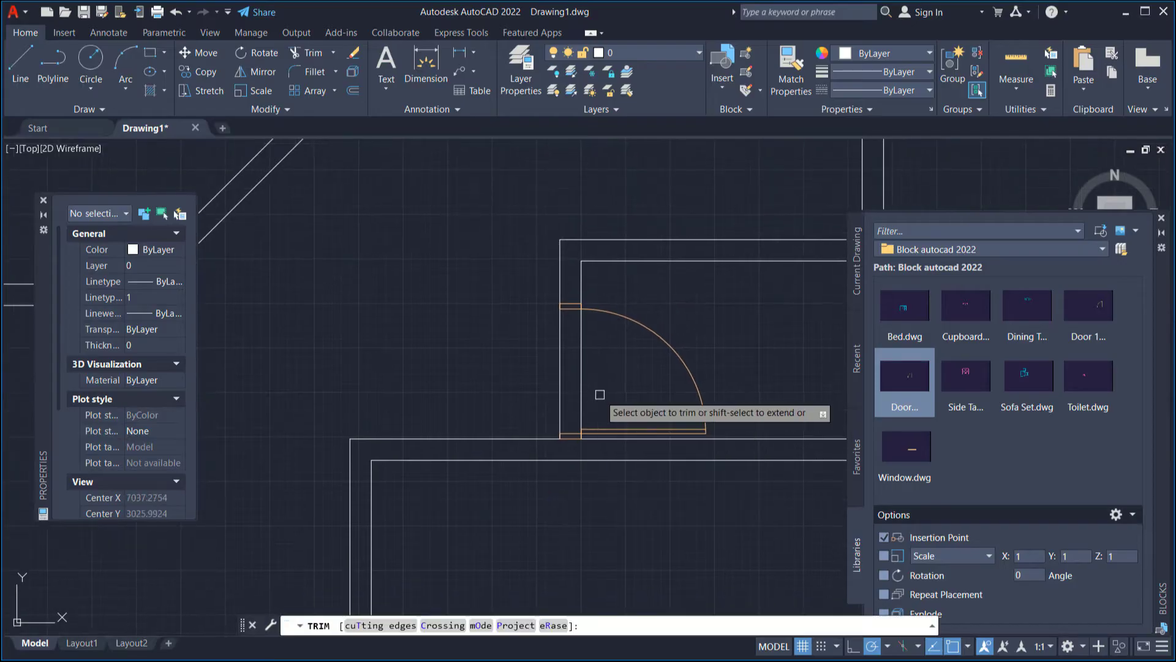
pyautogui.click(598, 396)
pyautogui.click(577, 366)
pyautogui.press('Return')
pyautogui.scroll(-2, 639, 385)
pyautogui.moveTo(668, 413); pyautogui.dragTo(619, 356, button='middle')
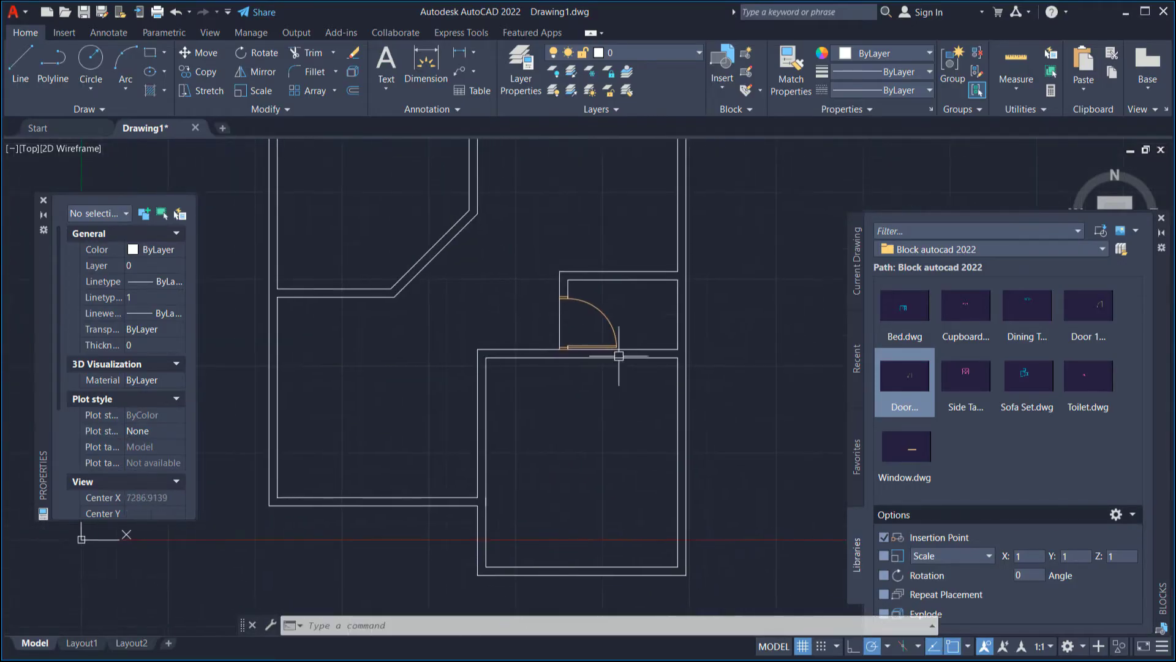
# Insert the larger door block and move it into the lower-left room's bottom wall, against the lower-right room's wall
pyautogui.click(1081, 332)
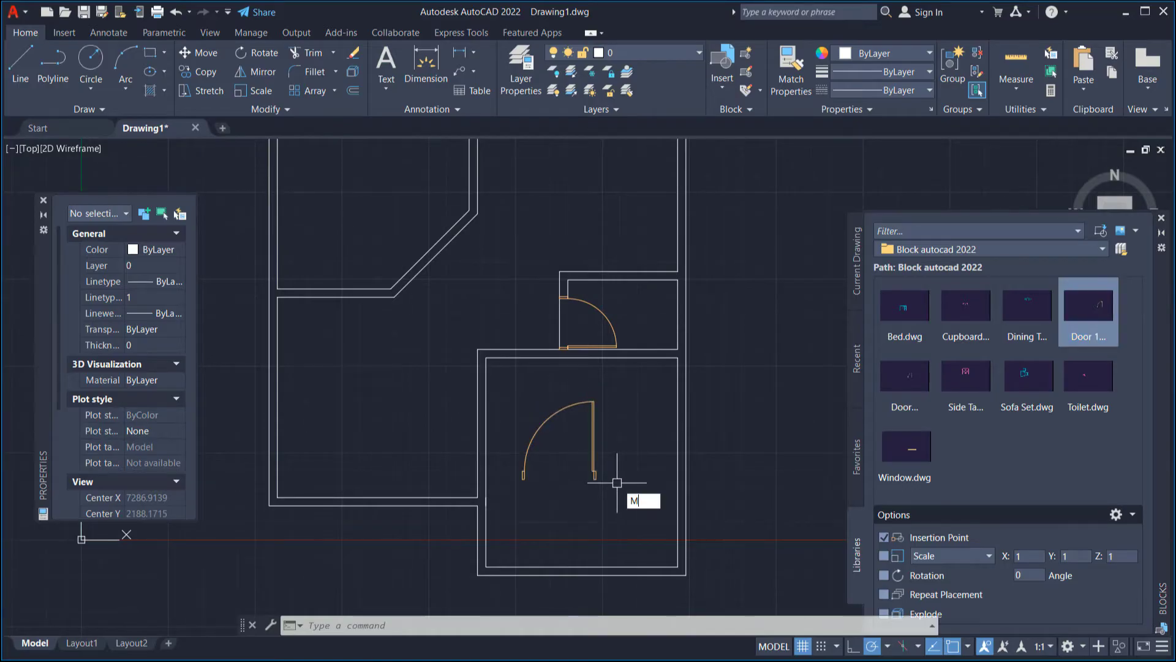
pyautogui.press('Return')
pyautogui.click(619, 457)
pyautogui.click(570, 498)
pyautogui.press('Return')
pyautogui.scroll(3, 608, 472)
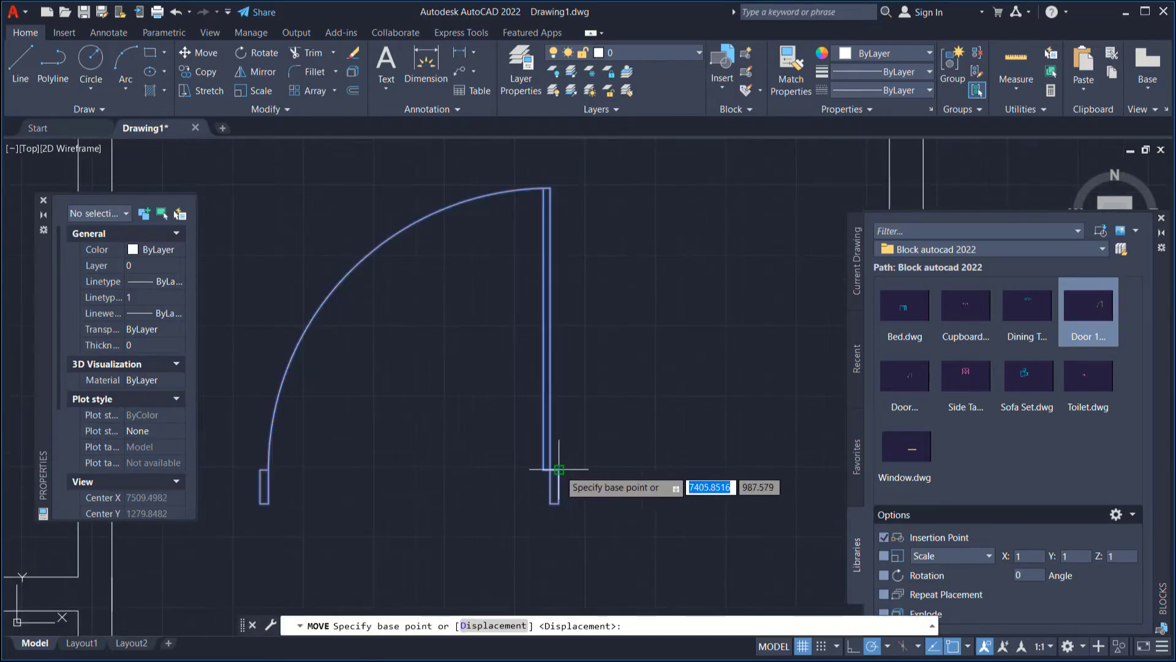
pyautogui.click(560, 470)
pyautogui.scroll(5, 499, 499)
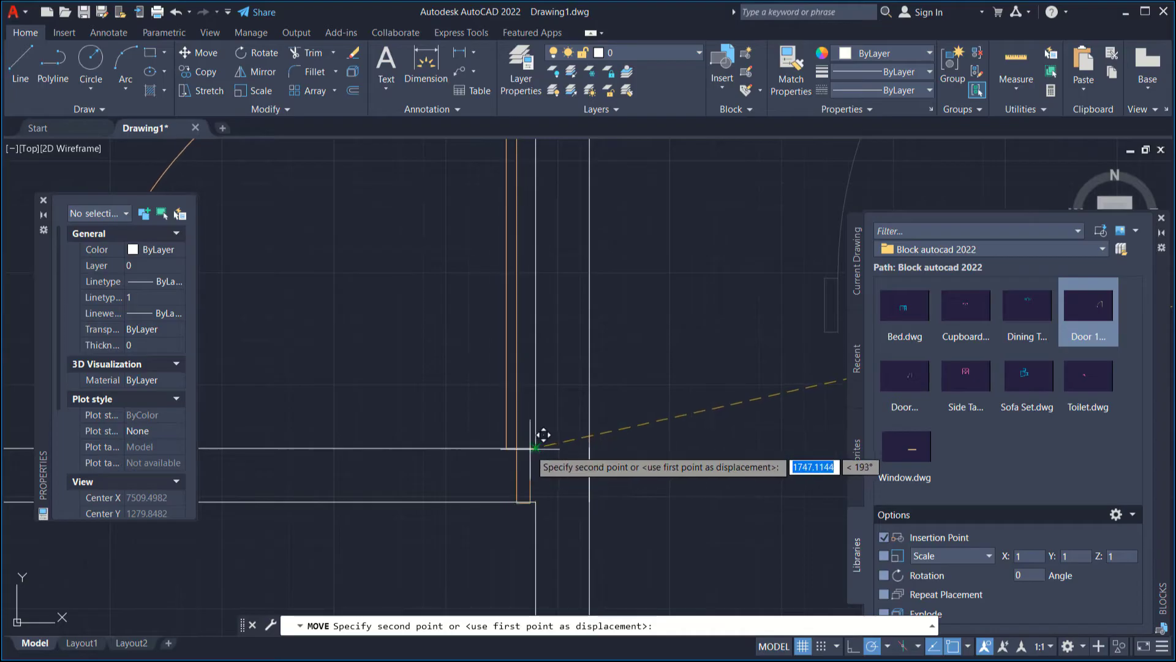
pyautogui.click(543, 435)
# Trim the inner line of the lower-left room's bottom wall inside the door opening
pyautogui.scroll(-5, 652, 455)
pyautogui.write('tr')
pyautogui.press('Return')
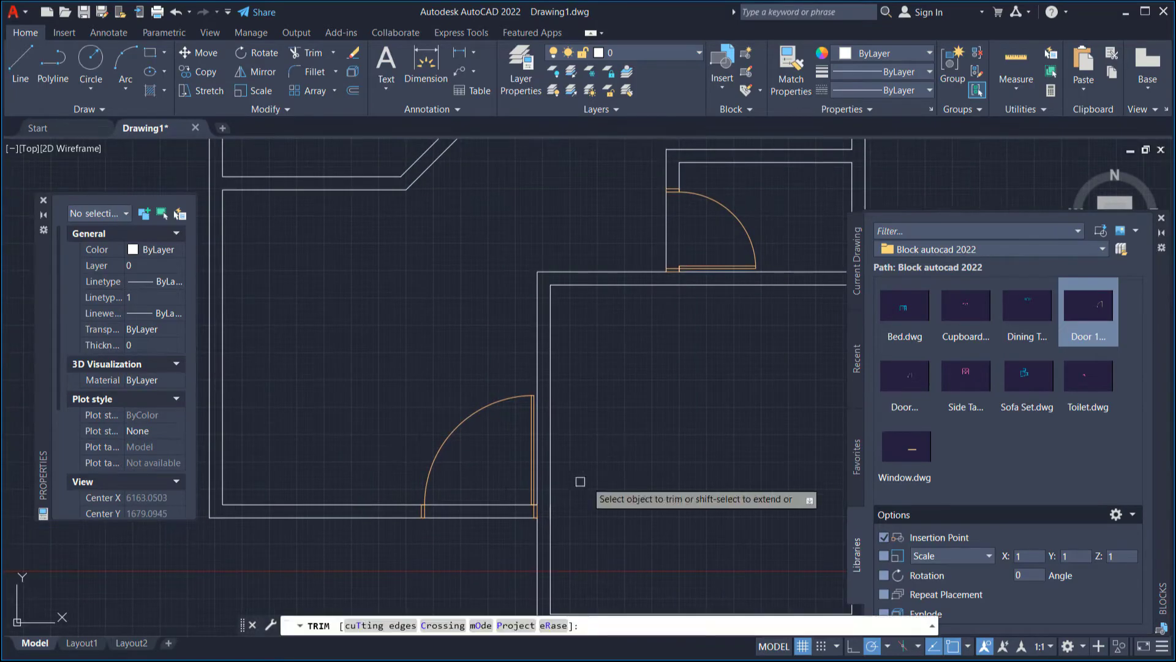
pyautogui.press('Escape')
# Copy the lower-left room's door into the middle of the lower-right room
pyautogui.write('co')
pyautogui.press('Return')
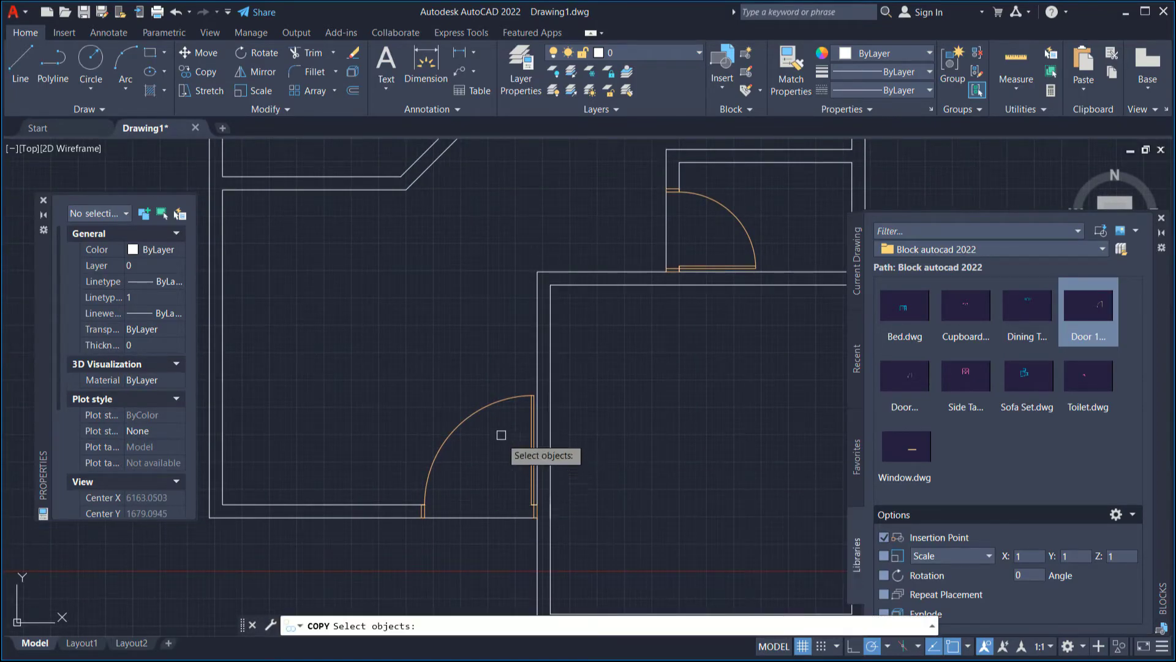
pyautogui.click(496, 407)
pyautogui.press('Return')
pyautogui.click(631, 499)
pyautogui.click(787, 418)
pyautogui.press('Return')
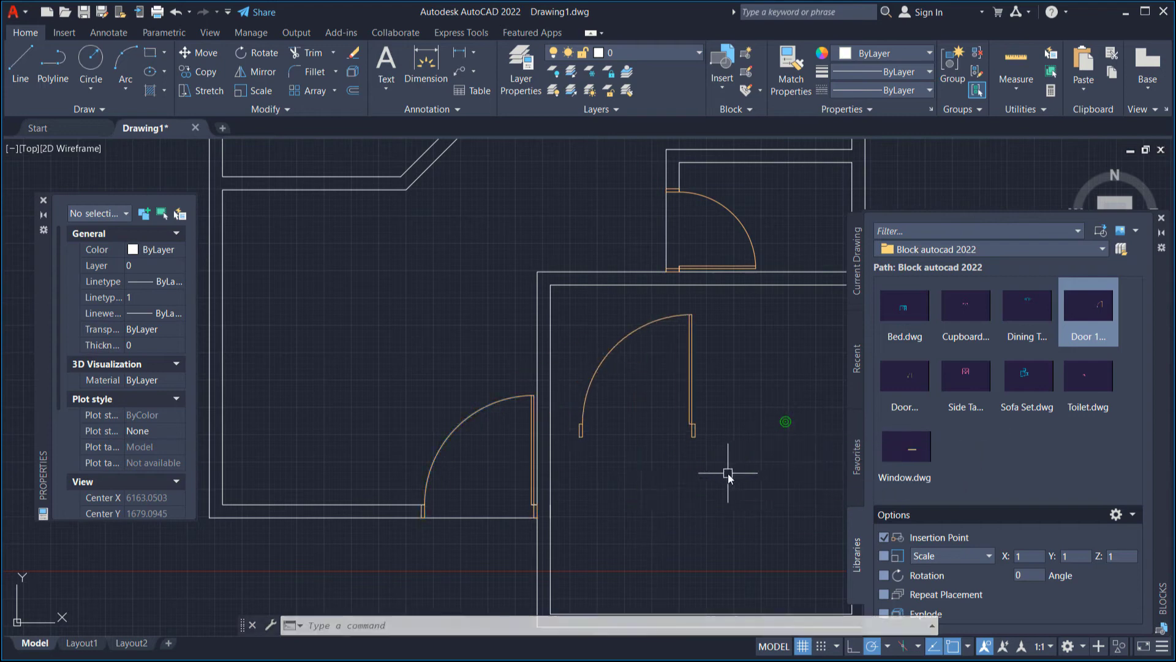
# Rotate the copied door in the lower-right room by 180 degrees
pyautogui.moveTo(727, 473); pyautogui.dragTo(637, 478, button='middle')
pyautogui.write('ro')
pyautogui.press('Return')
pyautogui.click(631, 406)
pyautogui.click(552, 468)
pyautogui.press('Return')
pyautogui.click(552, 396)
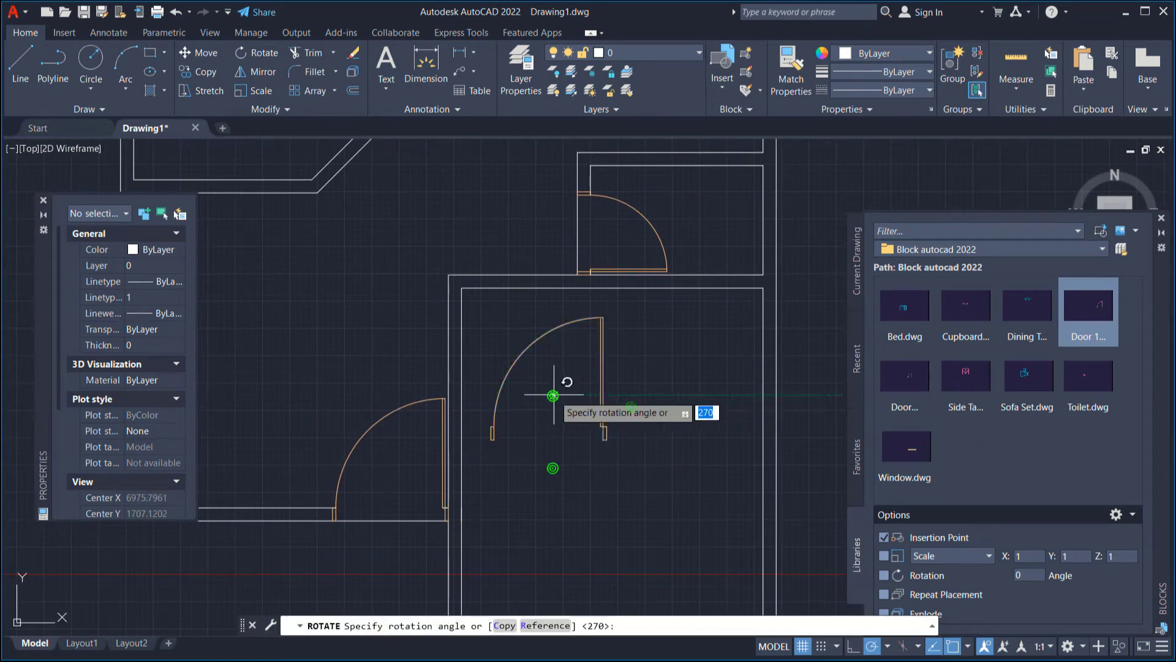
pyautogui.click(538, 394)
# Move the rotated door into the lower-right room's top wall, snapping its frame to the room's upper-left inner corner
pyautogui.moveTo(553, 404); pyautogui.dragTo(563, 460, button='middle')
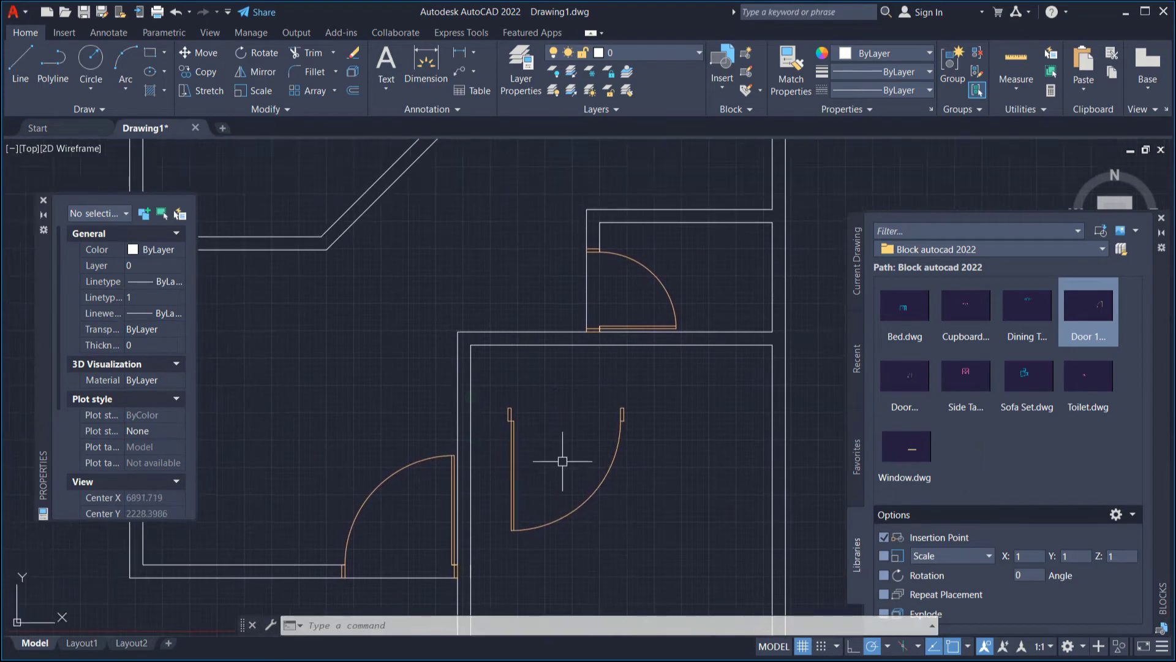
pyautogui.press('Return')
pyautogui.click(531, 468)
pyautogui.click(494, 491)
pyautogui.press('Return')
pyautogui.scroll(2, 498, 404)
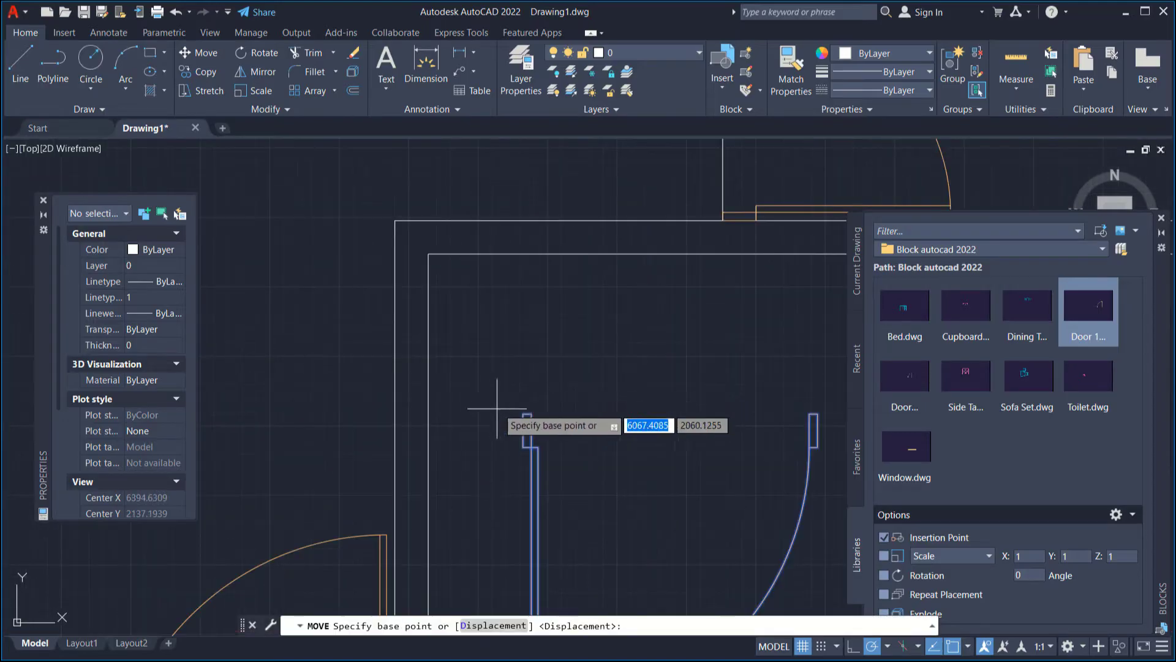
pyautogui.click(520, 447)
pyautogui.click(532, 433)
pyautogui.click(429, 254)
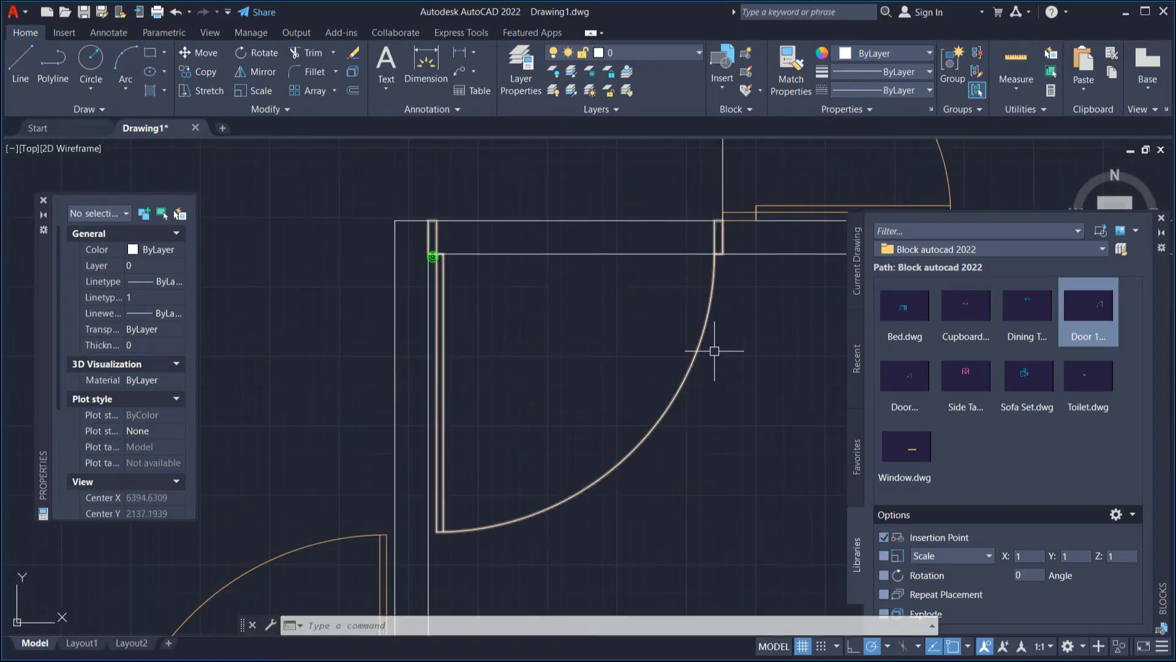
# Trim both lines of the lower-right room's top wall across the door opening
pyautogui.scroll(-2, 750, 365)
pyautogui.moveTo(750, 366); pyautogui.dragTo(707, 427, button='middle')
pyautogui.press('Return')
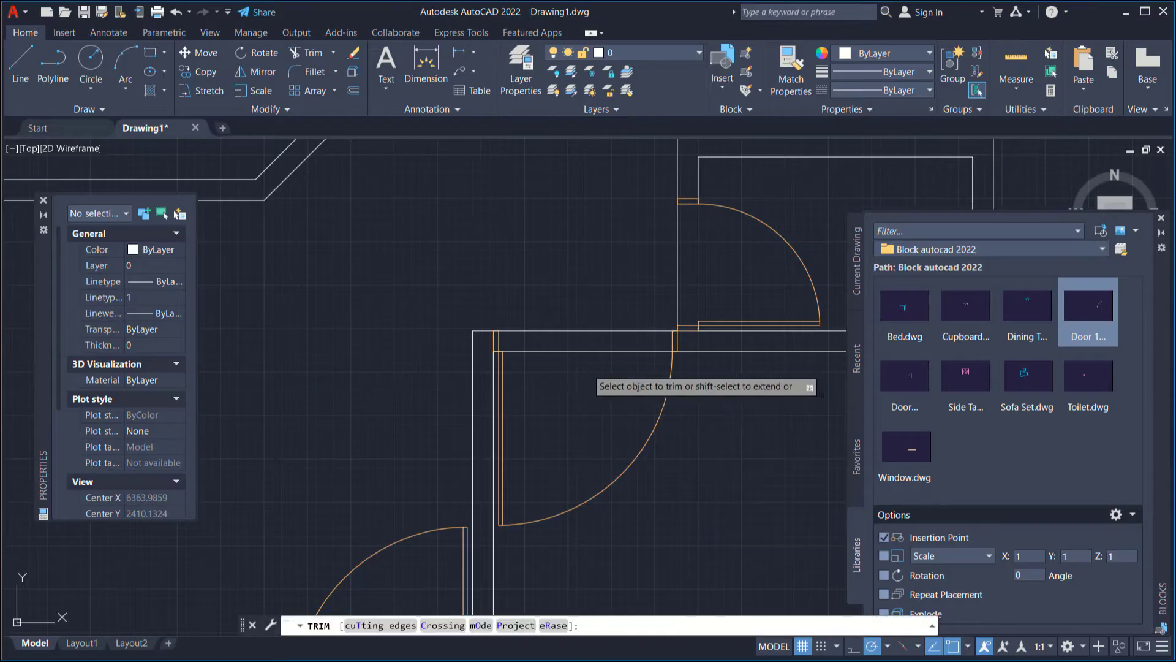
pyautogui.click(585, 368)
pyautogui.click(568, 292)
pyautogui.press('Escape')
# Copy the lower-right room's door into the chamfered room, near the angled wall
pyautogui.scroll(-2, 701, 422)
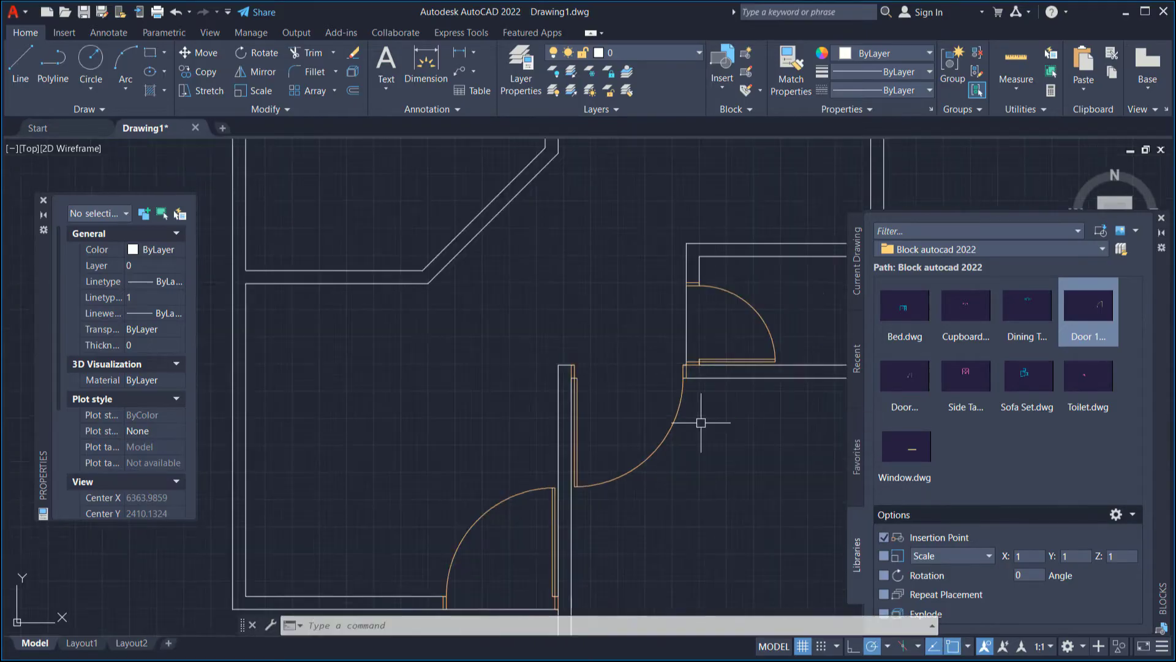
pyautogui.moveTo(495, 337); pyautogui.dragTo(538, 402, button='middle')
pyautogui.write('co')
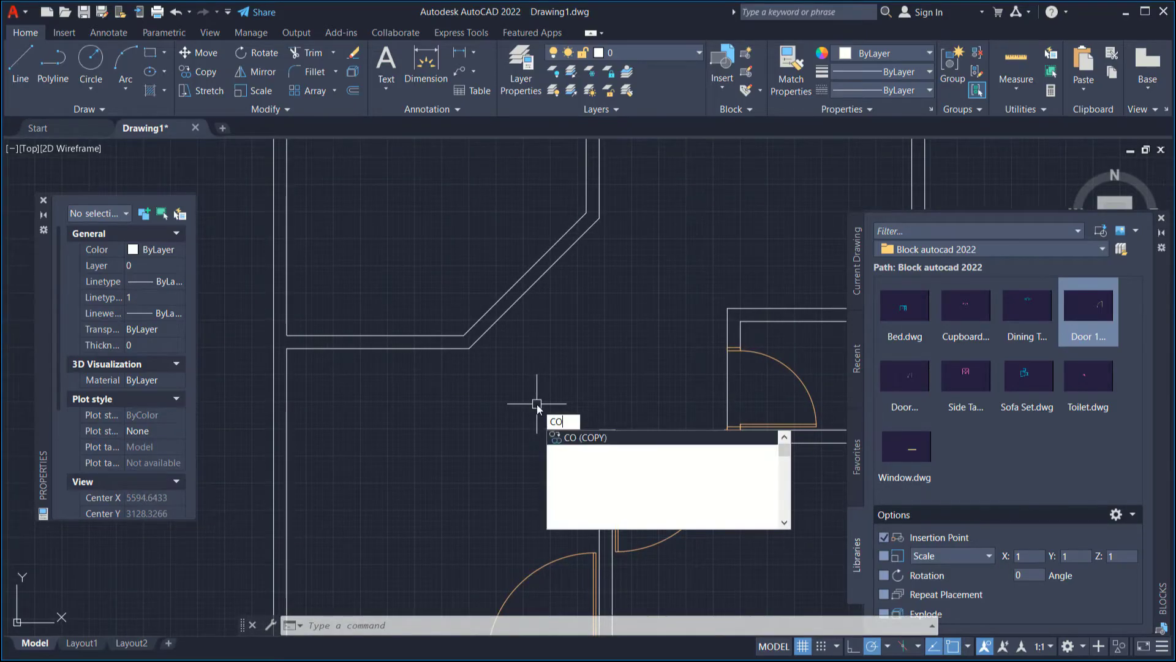
pyautogui.press('Return')
pyautogui.press('Return')
pyautogui.click(638, 381)
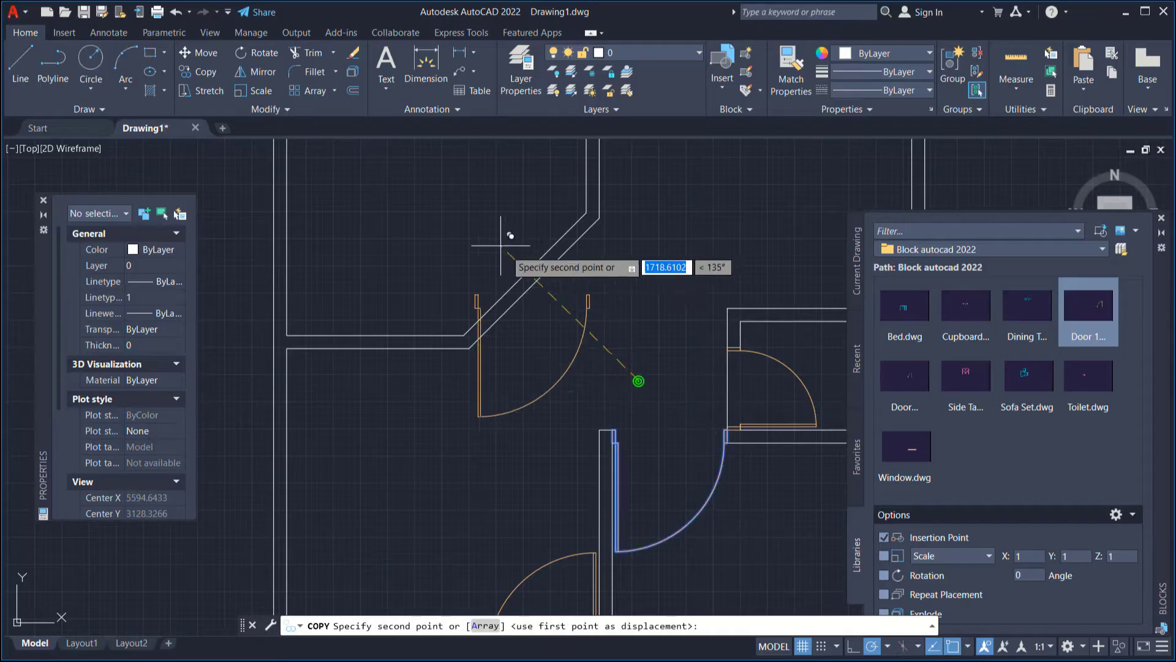
pyautogui.click(443, 161)
pyautogui.press('Escape')
pyautogui.moveTo(519, 318); pyautogui.dragTo(590, 416, button='middle')
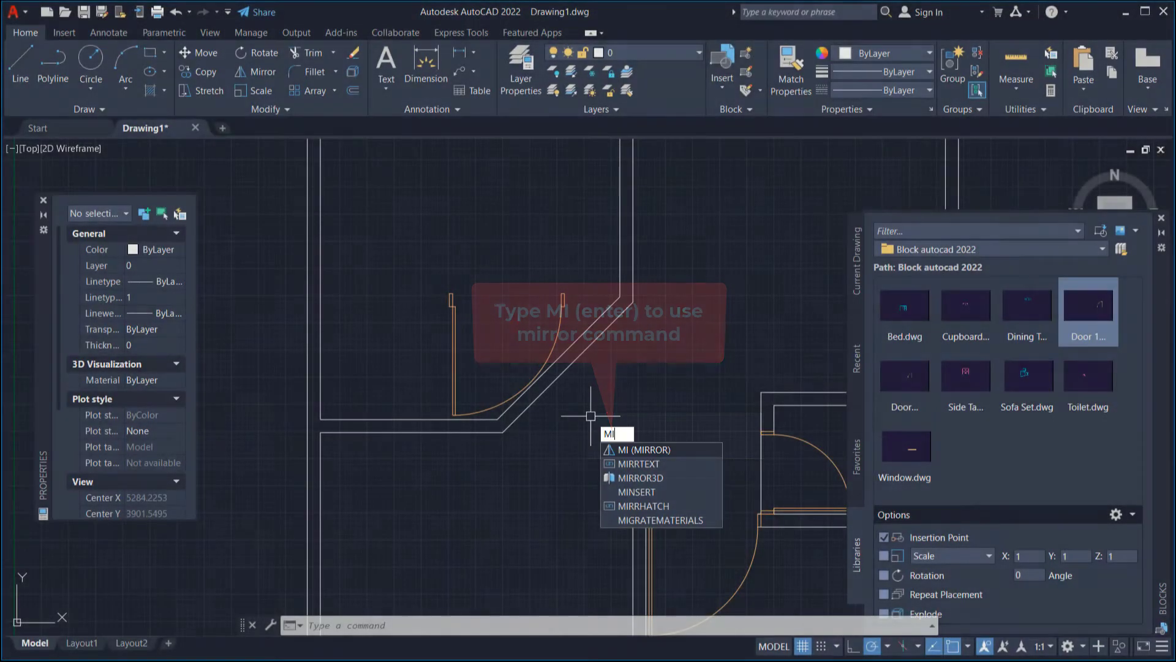
# Mirror the door copy in the chamfered room about a vertical line, then delete the original copy
pyautogui.press('Return')
pyautogui.click(450, 369)
pyautogui.press('Return')
pyautogui.click(424, 331)
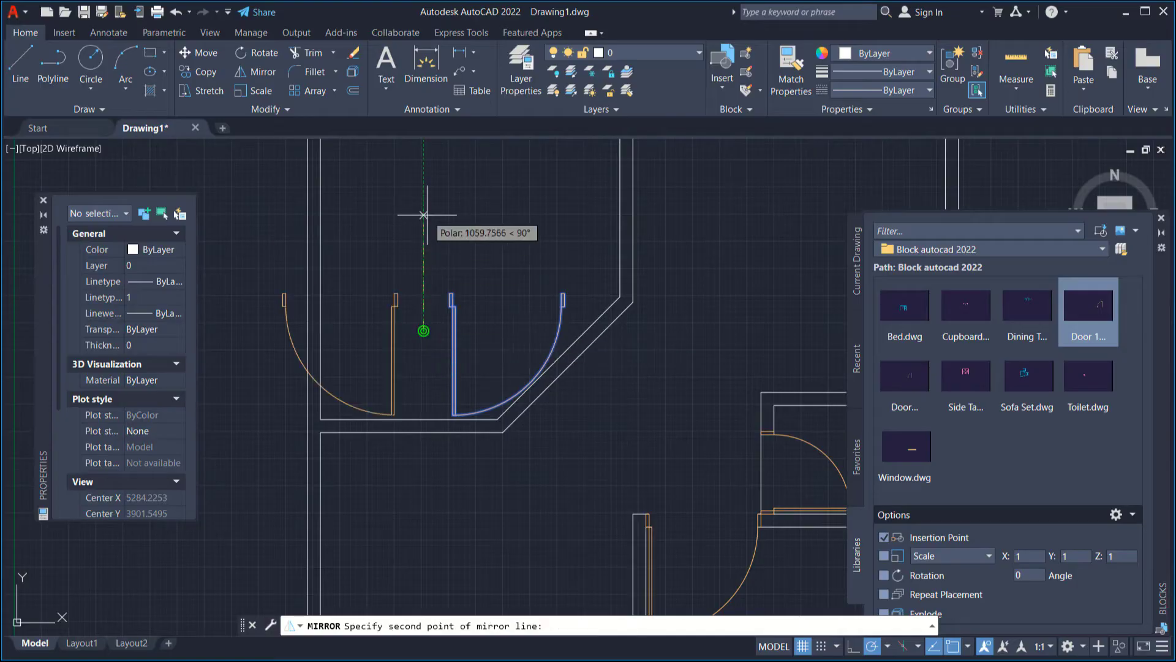
pyautogui.press('Return')
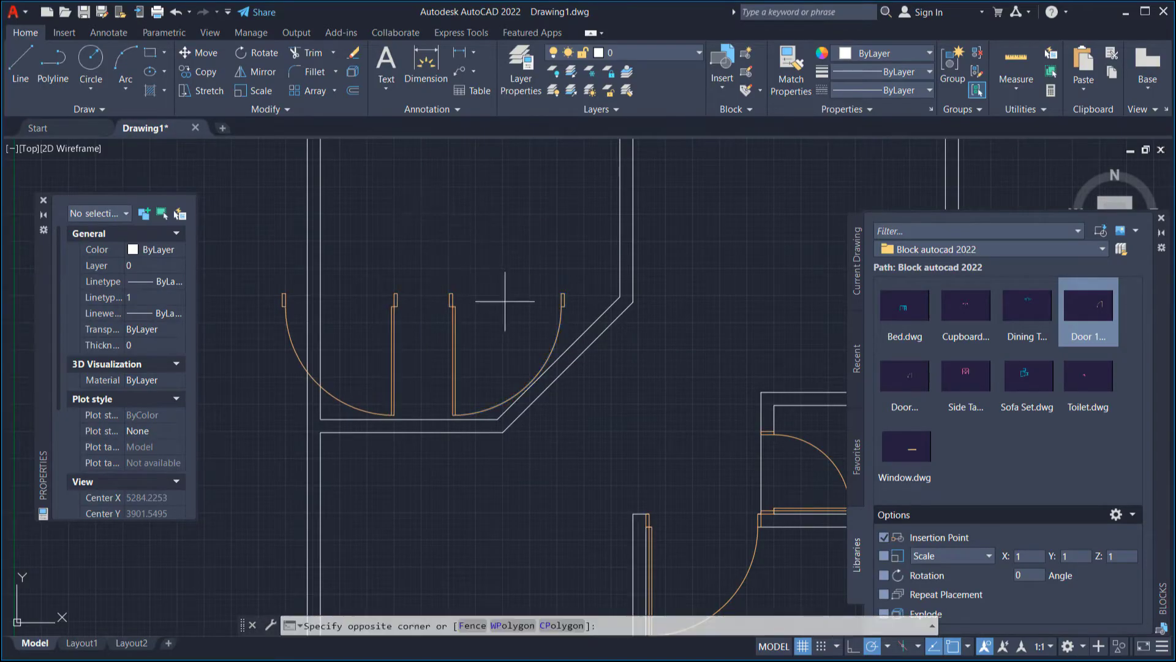
pyautogui.click(450, 348)
pyautogui.press('Delete')
# Rotate the mirrored door in the chamfered room by 180 degrees
pyautogui.moveTo(481, 316); pyautogui.dragTo(520, 380, button='middle')
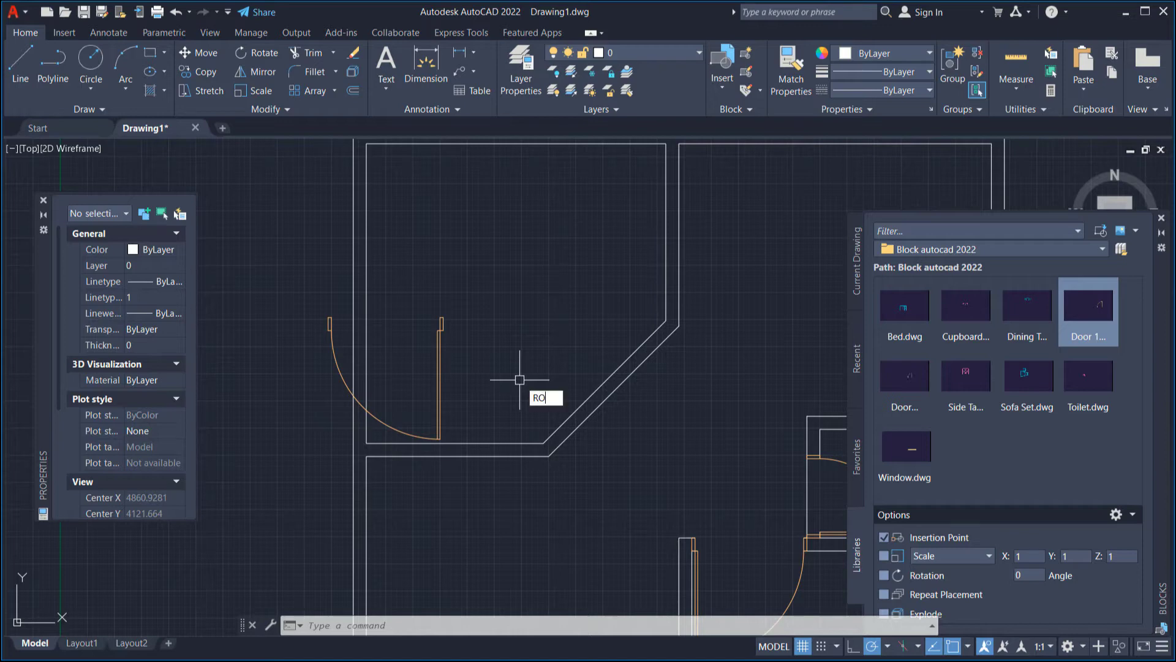
pyautogui.press('Return')
pyautogui.click(512, 318)
pyautogui.press('Return')
pyautogui.click(495, 314)
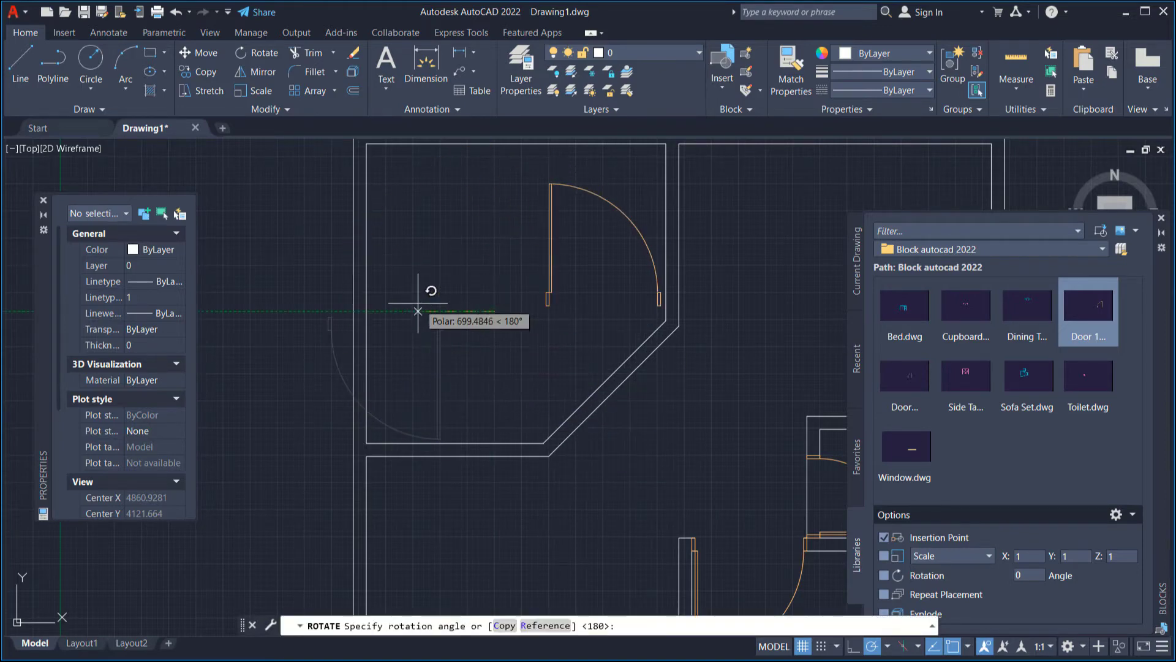
pyautogui.click(424, 303)
# Move the rotated door so its frame corner snaps to the inner corner at the lower end of the angled wall
pyautogui.press('Return')
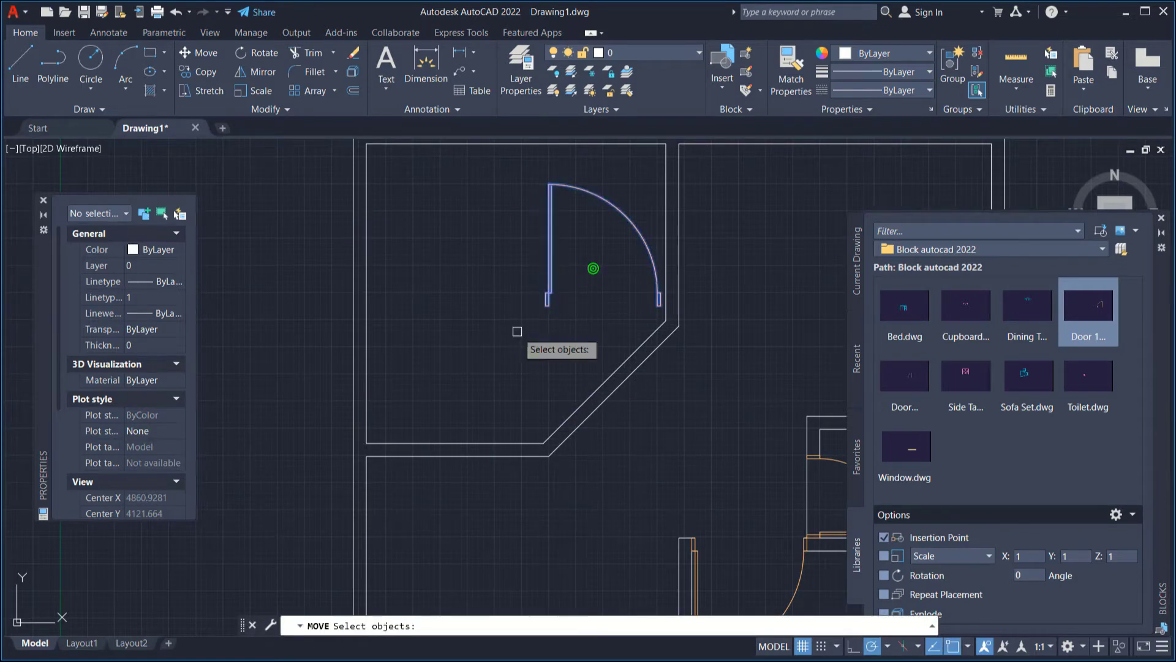
pyautogui.press('Return')
pyautogui.scroll(2, 559, 307)
pyautogui.click(525, 268)
pyautogui.scroll(-2, 531, 321)
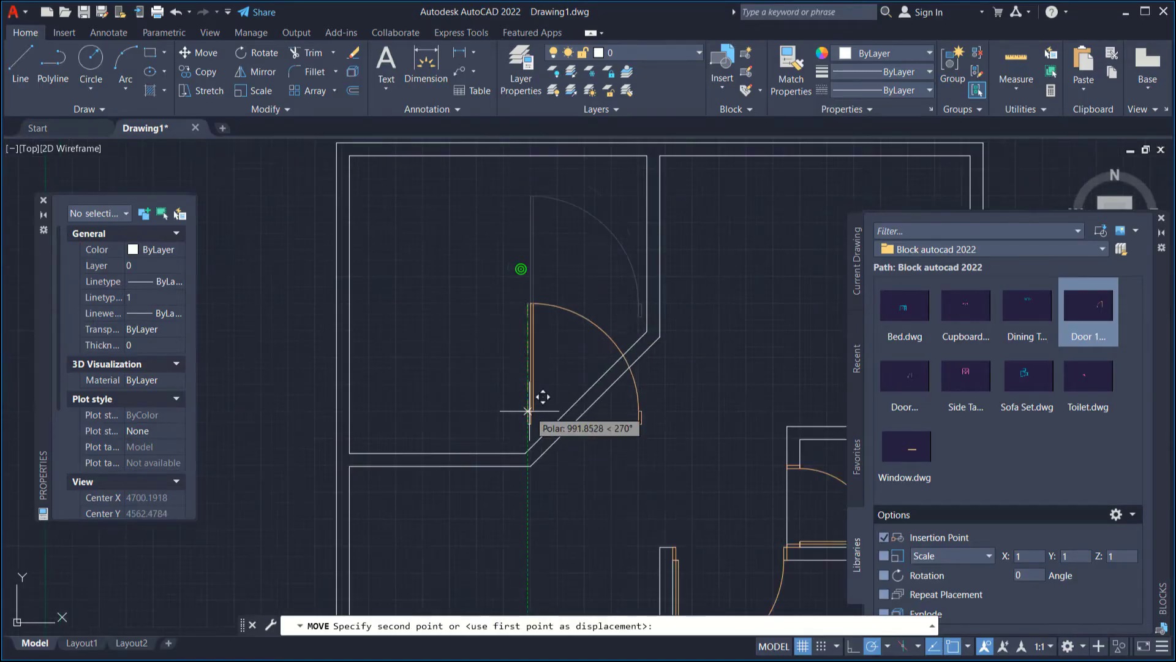
pyautogui.scroll(3, 540, 455)
pyautogui.click(493, 434)
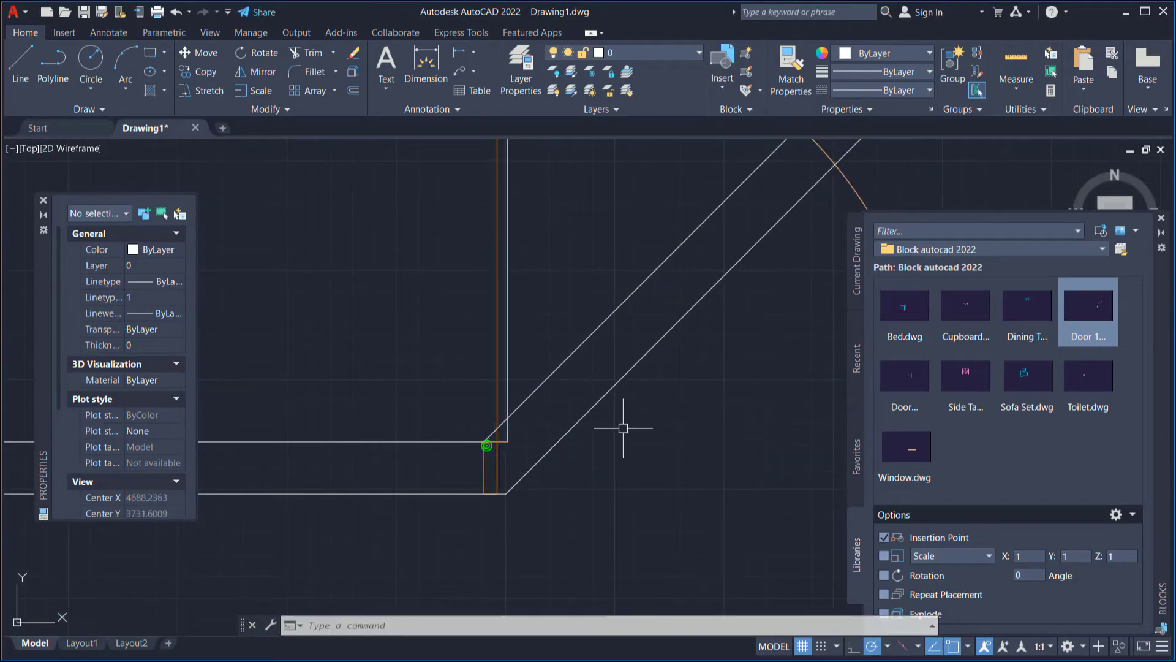
# Rotate the door by reference about the lower inner corner of the angled wall, aligning its frame with that wall
pyautogui.scroll(-4, 623, 426)
pyautogui.moveTo(623, 425); pyautogui.dragTo(612, 467, button='middle')
pyautogui.write('RO')
pyautogui.press('Return')
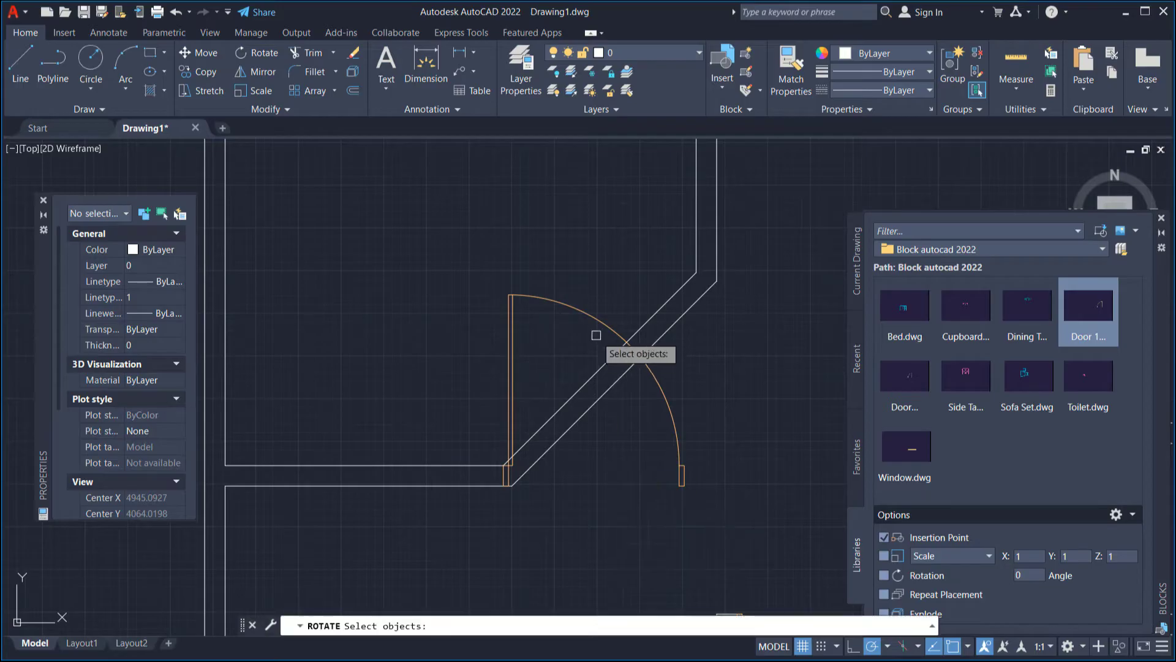
pyautogui.click(594, 407)
pyautogui.press('Return')
pyautogui.scroll(2, 512, 481)
pyautogui.click(461, 432)
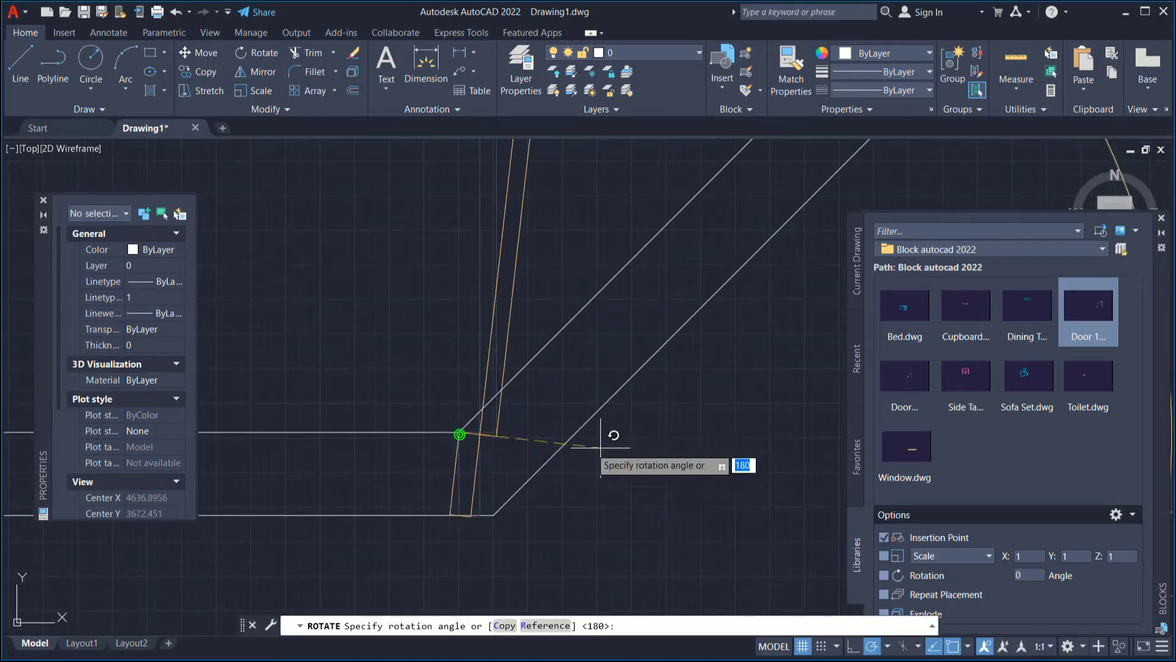
pyautogui.scroll(-2, 610, 435)
pyautogui.write('R')
pyautogui.press('Return')
pyautogui.scroll(2, 613, 454)
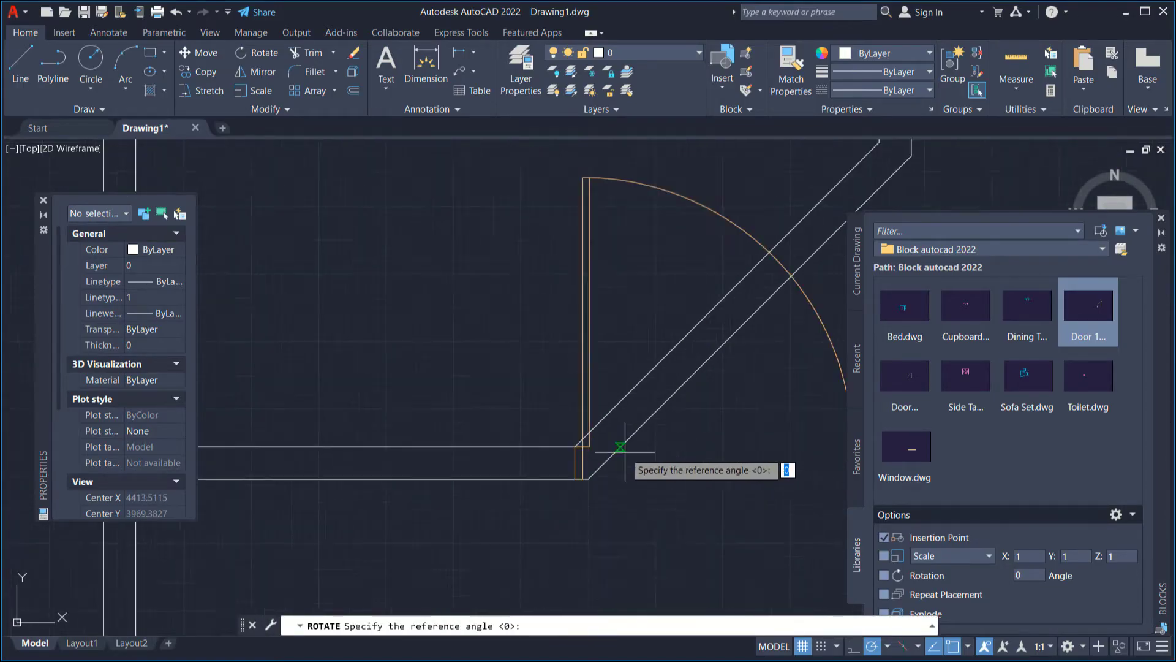
pyautogui.click(494, 438)
pyautogui.scroll(-2, 494, 439)
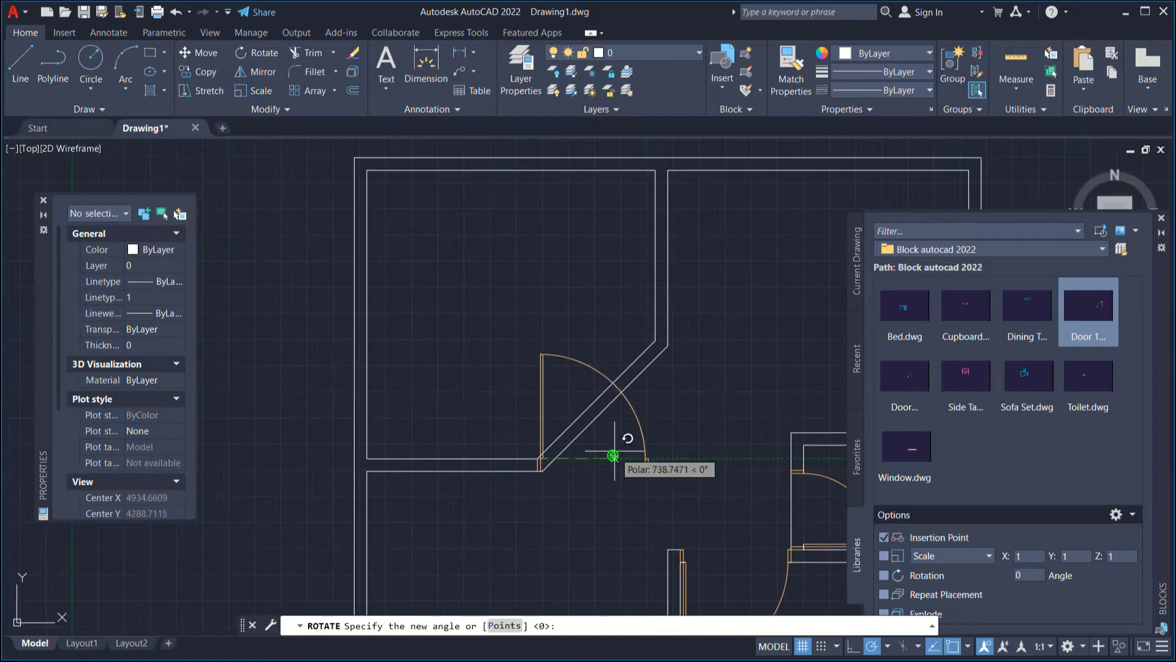
pyautogui.click(596, 399)
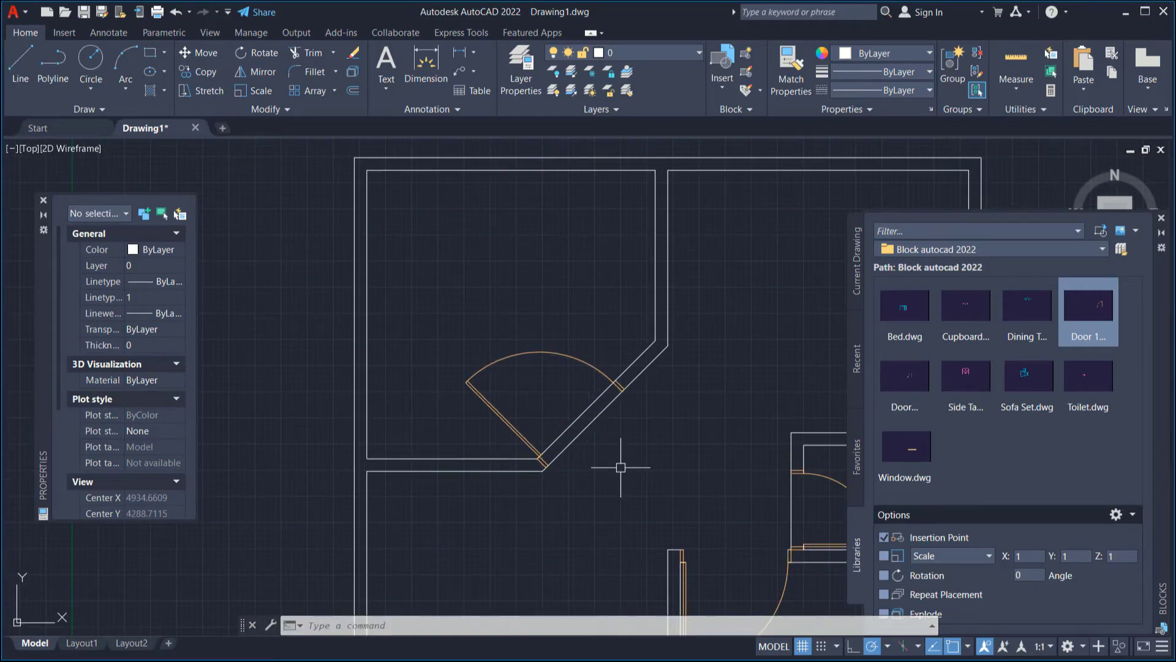
# Trim both lines of the angled wall across the door opening
pyautogui.write('tr')
pyautogui.press('Return')
pyautogui.click(616, 449)
pyautogui.click(575, 405)
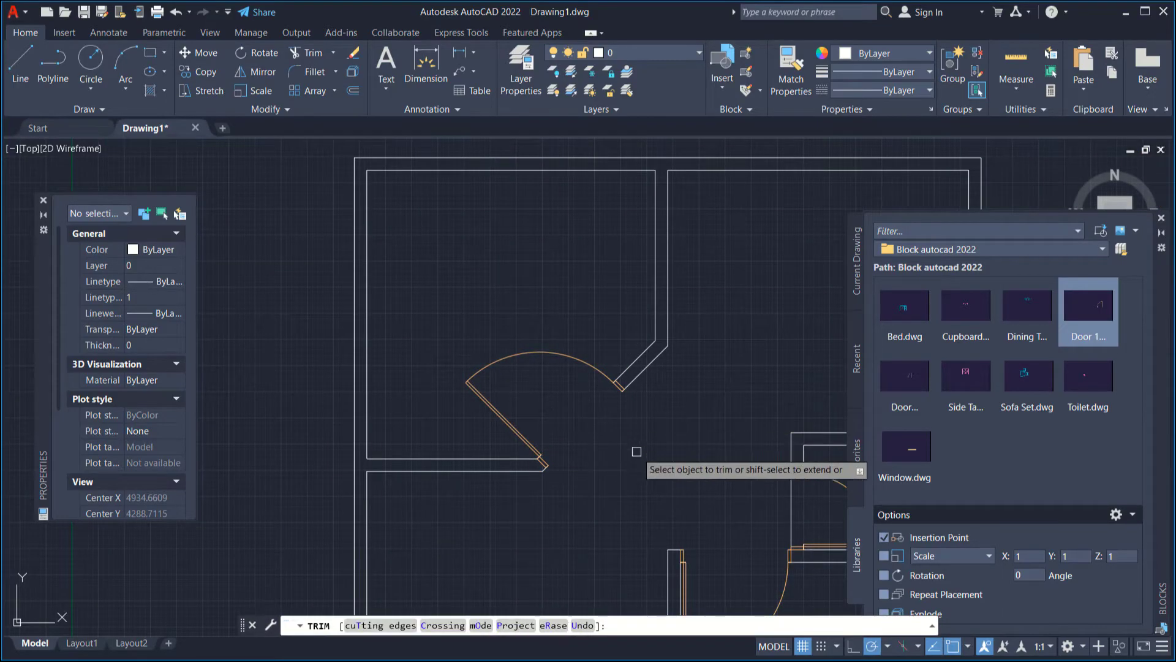
pyautogui.press('Return')
# Insert the Window.dwg block from the library inside the lower-right room, near its bottom wall
pyautogui.scroll(-2, 638, 451)
pyautogui.moveTo(666, 472); pyautogui.dragTo(587, 345, button='middle')
pyautogui.moveTo(911, 466)
pyautogui.mouseDown()
pyautogui.moveTo(703, 570)
pyautogui.moveTo(687, 566)
pyautogui.mouseUp()
pyautogui.moveTo(705, 545); pyautogui.dragTo(671, 490, button='middle')
# Copy the window block by its midpoint into the bottom walls of the lower-right and lower-left rooms
pyautogui.write('CO')
pyautogui.press('Return')
pyautogui.click(688, 477)
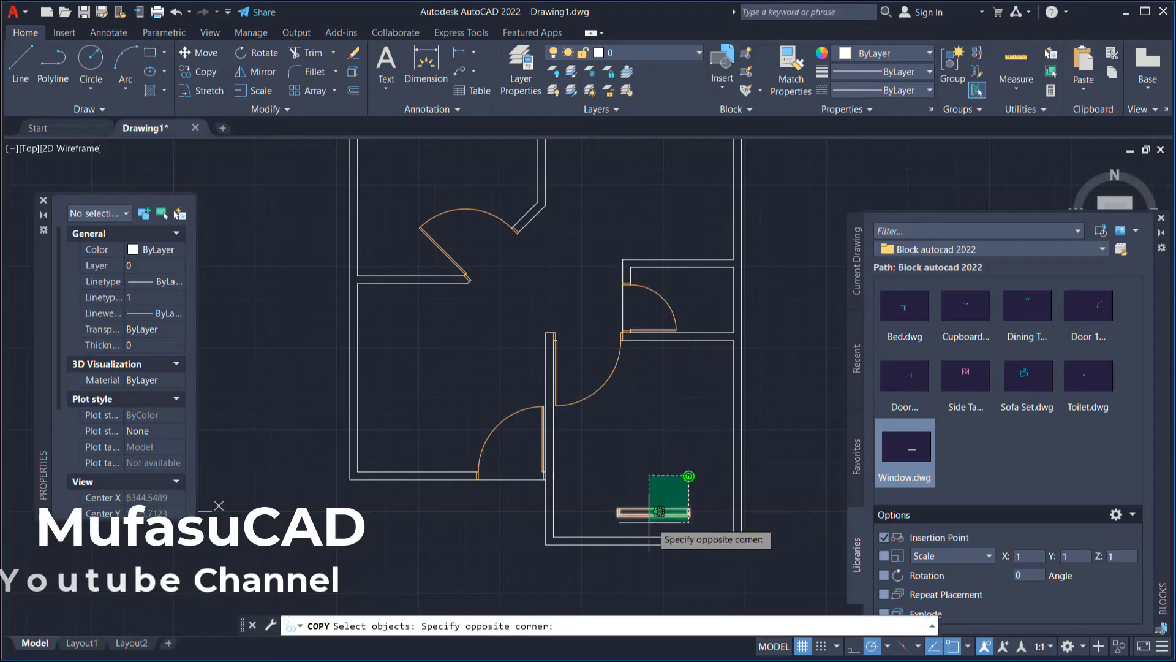
pyautogui.click(649, 523)
pyautogui.press('Return')
pyautogui.scroll(2, 649, 523)
pyautogui.click(654, 500)
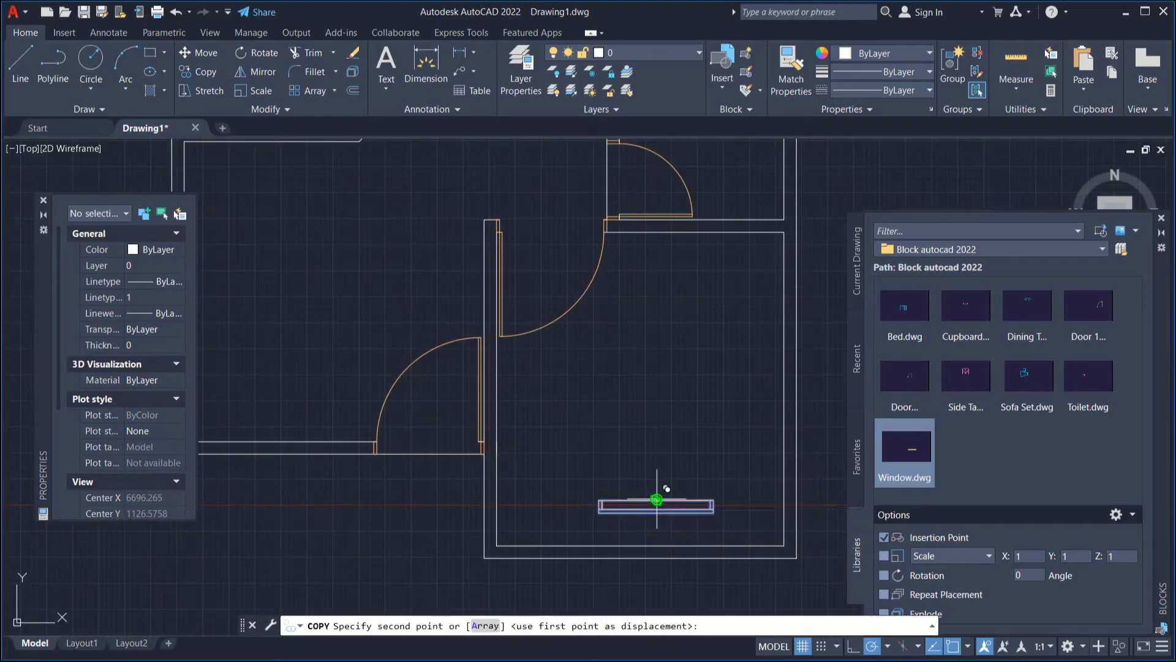
pyautogui.click(641, 544)
pyautogui.scroll(-1, 476, 539)
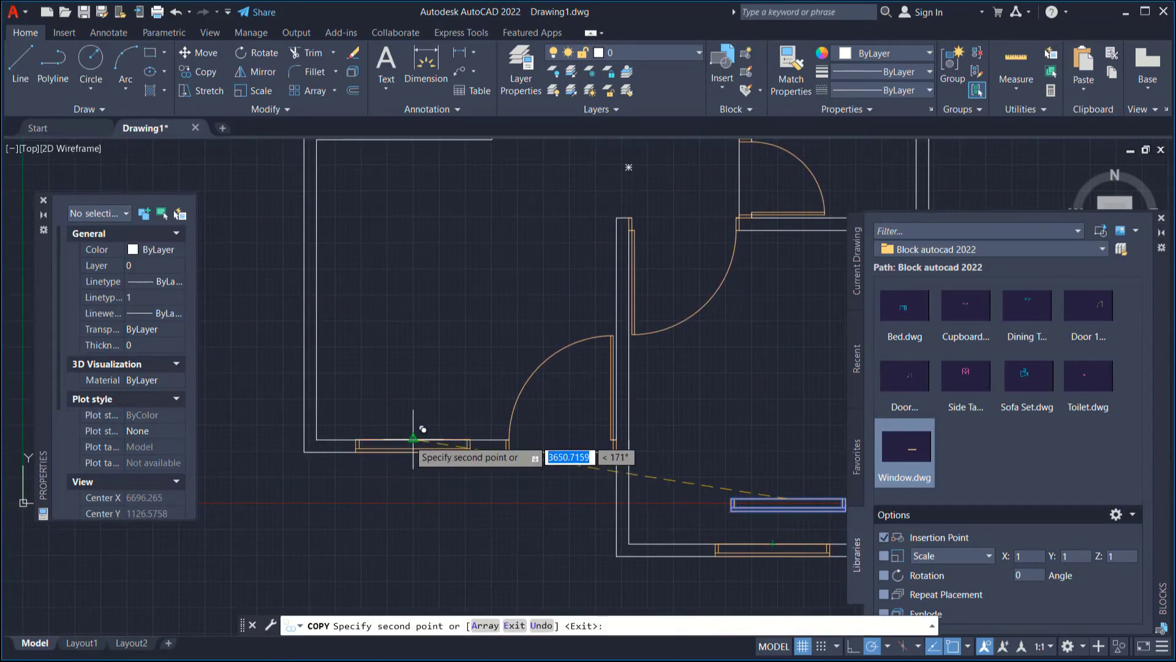
pyautogui.scroll(-1, 484, 460)
pyautogui.press('Escape')
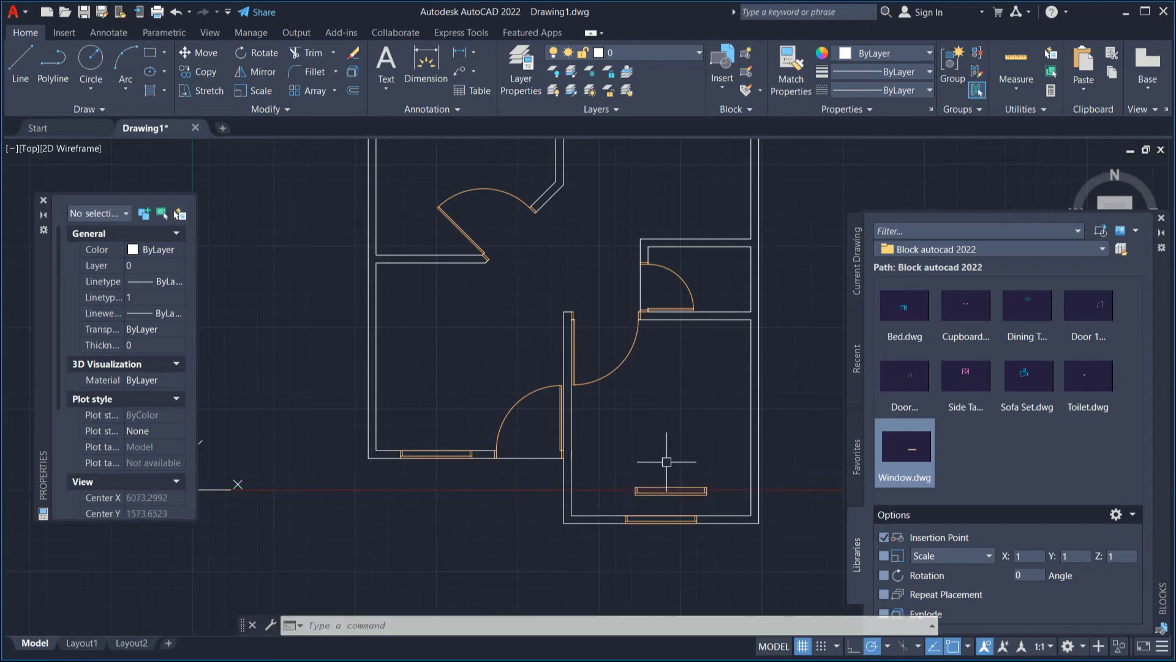
# Rotate the loose window block in the lower-right room 90 degrees clockwise to a vertical orientation
pyautogui.write('RO')
pyautogui.press('Return')
pyautogui.click(670, 490)
pyautogui.press('Return')
pyautogui.click(683, 442)
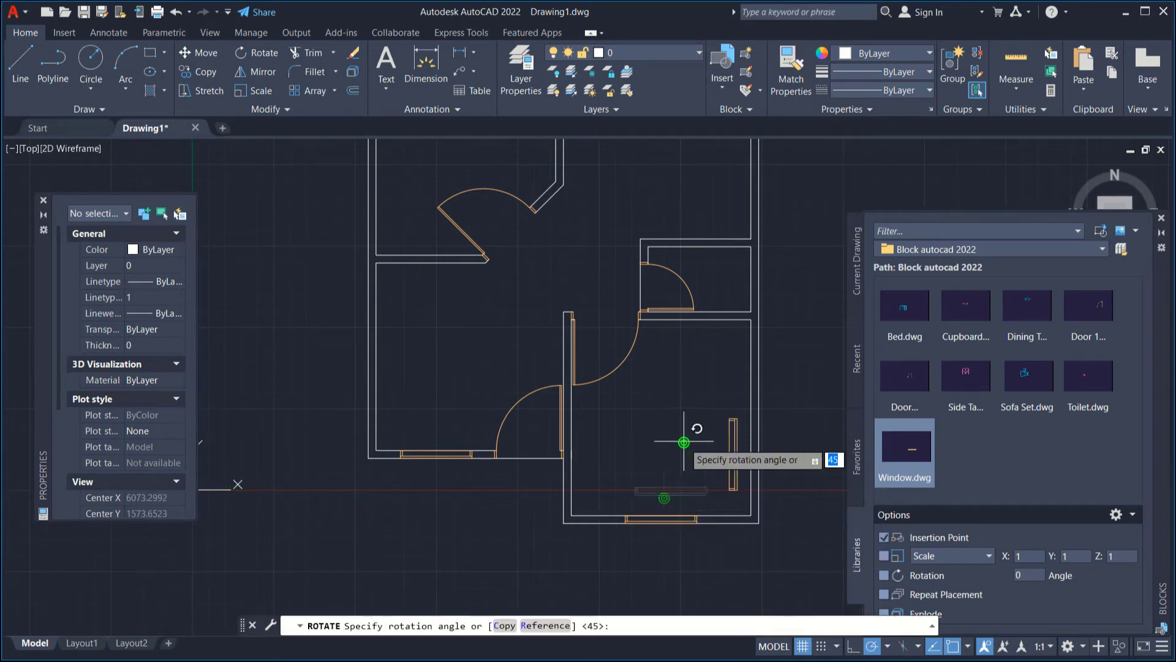
pyautogui.click(684, 462)
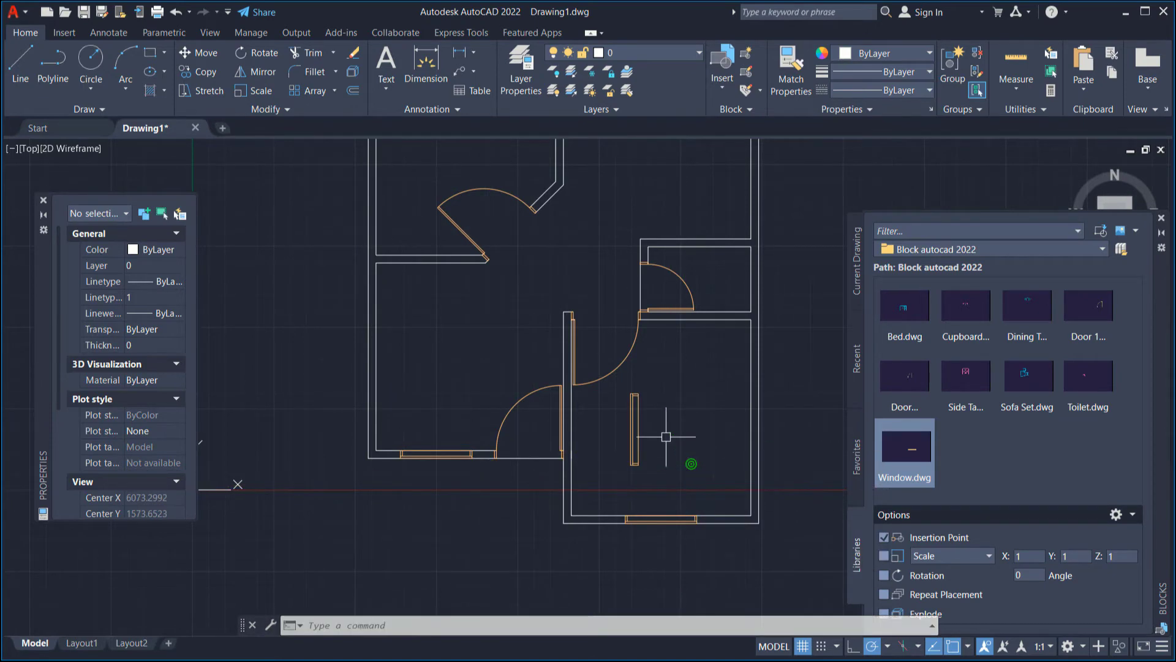
# Move the vertical window by its midpoint into the outer left wall of the lower-left room
pyautogui.press('Return')
pyautogui.click(672, 394)
pyautogui.click(609, 473)
pyautogui.press('Return')
pyautogui.click(634, 429)
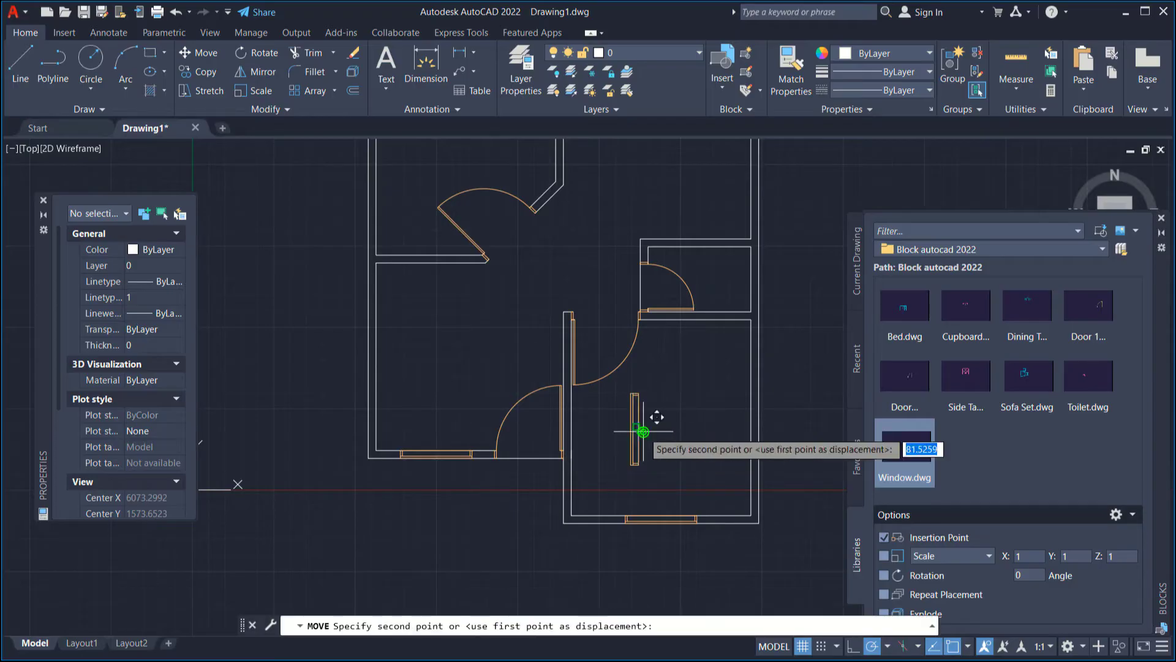
pyautogui.moveTo(441, 429); pyautogui.dragTo(487, 510, button='middle')
pyautogui.click(422, 439)
# Copy the vertical window by its midpoint up into the left wall of the upper-left room
pyautogui.moveTo(495, 423); pyautogui.dragTo(514, 461, button='middle')
pyautogui.write('co')
pyautogui.press('Return')
pyautogui.scroll(4, 454, 484)
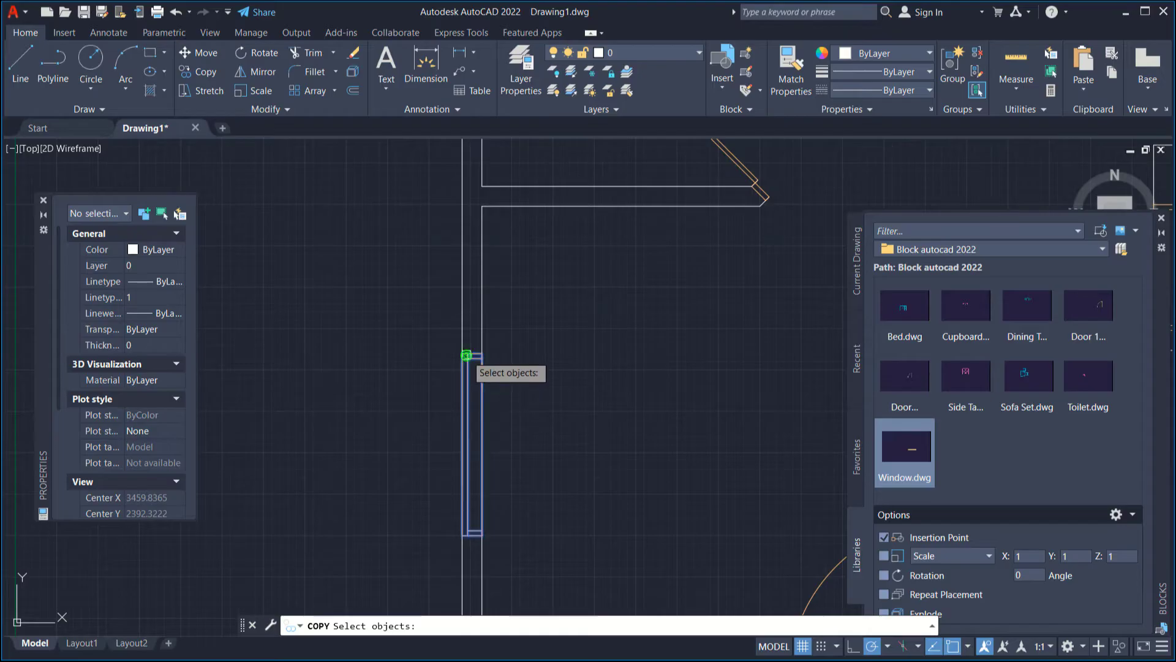
pyautogui.click(466, 355)
pyautogui.press('Return')
pyautogui.click(473, 442)
pyautogui.scroll(-3, 488, 441)
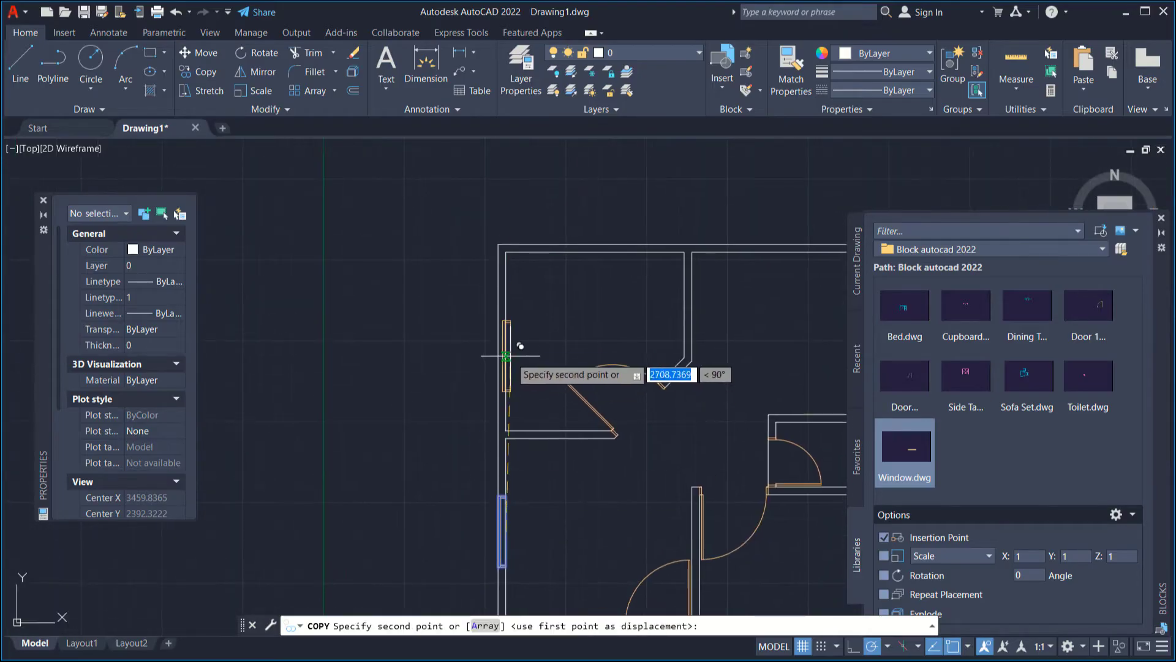
pyautogui.click(506, 356)
pyautogui.press('Return')
# Fill all wall sections of the floor plan with a solid hatch in index colour 14
pyautogui.scroll(-3, 598, 480)
pyautogui.moveTo(687, 508); pyautogui.dragTo(605, 458, button='middle')
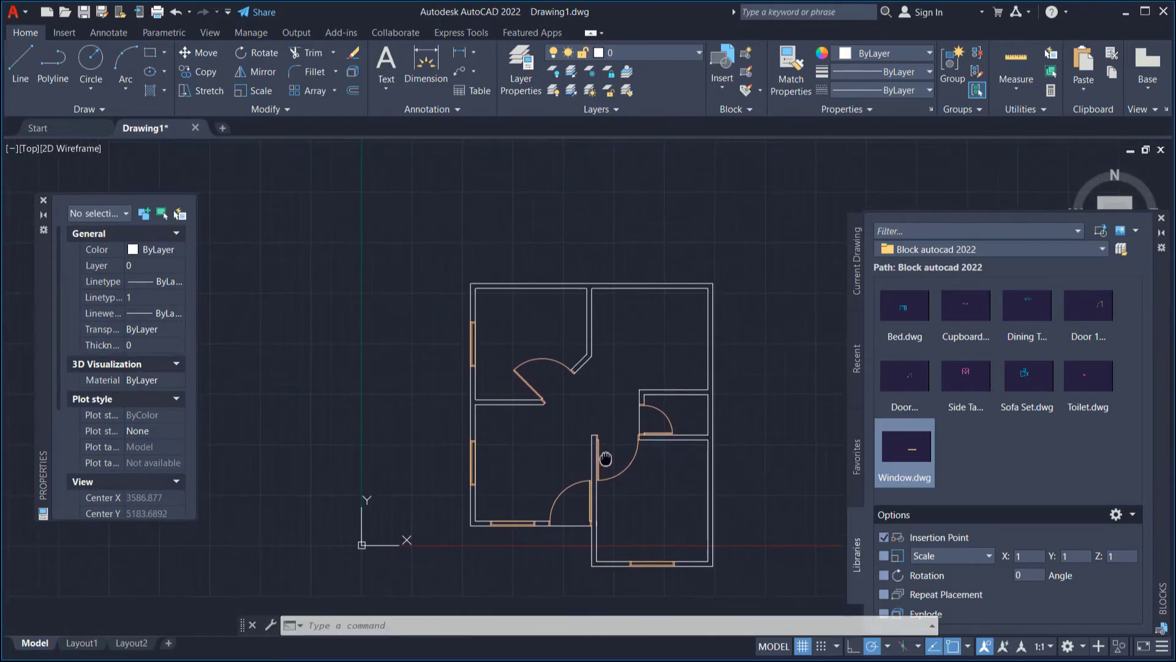
pyautogui.scroll(2, 605, 458)
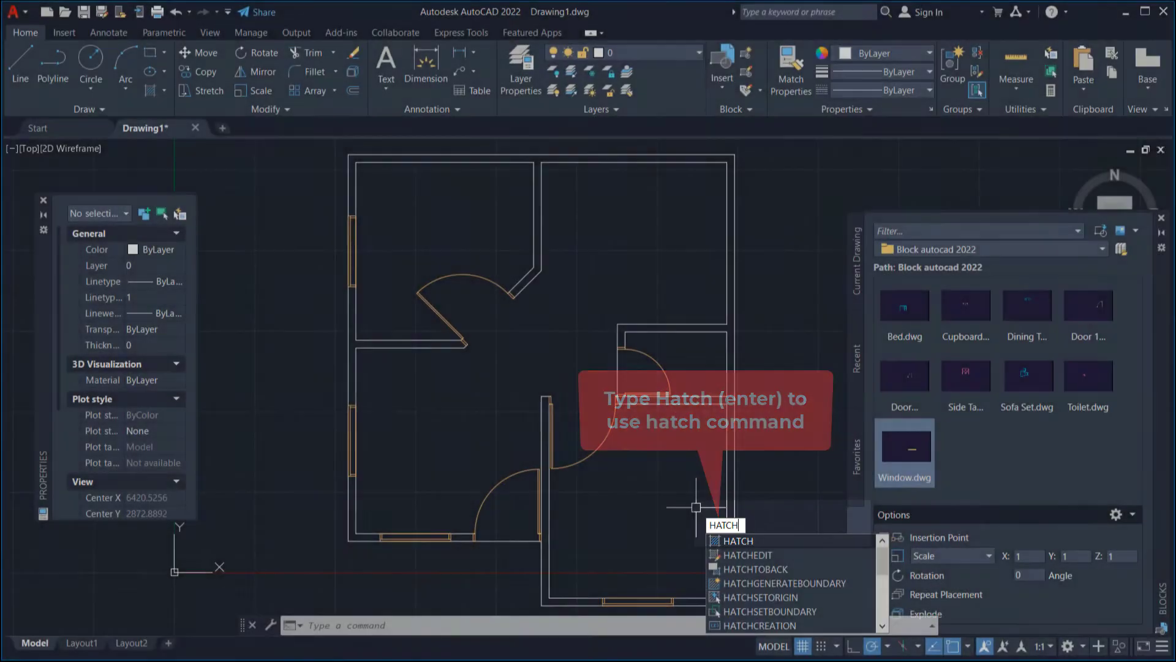
pyautogui.press('Return')
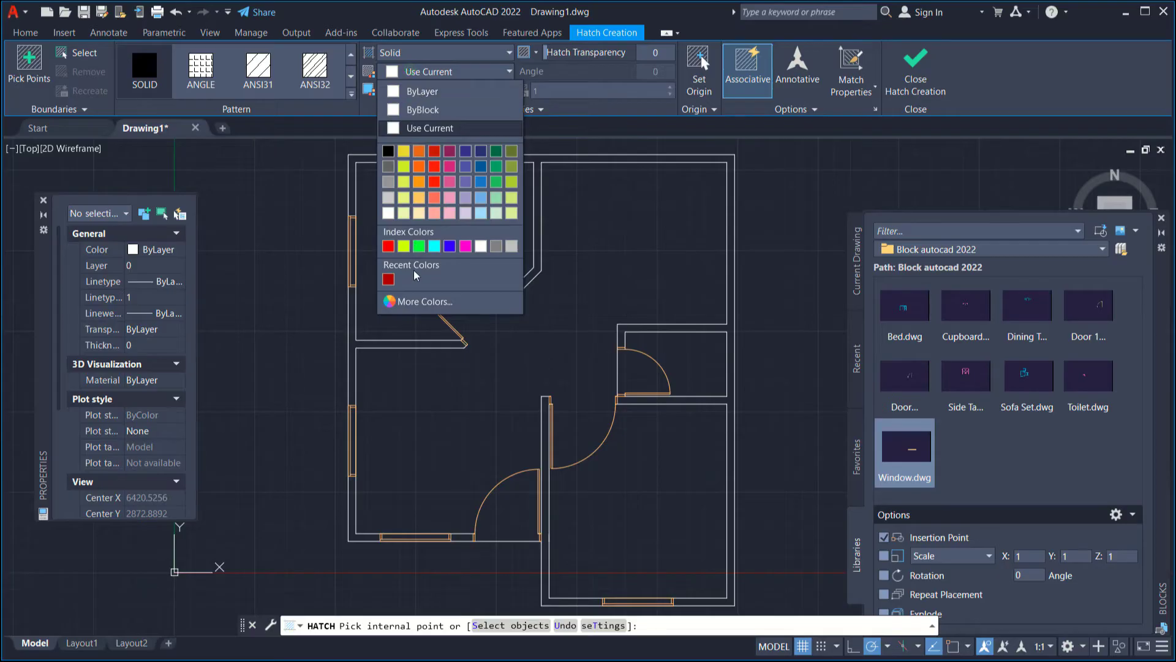
pyautogui.click(404, 301)
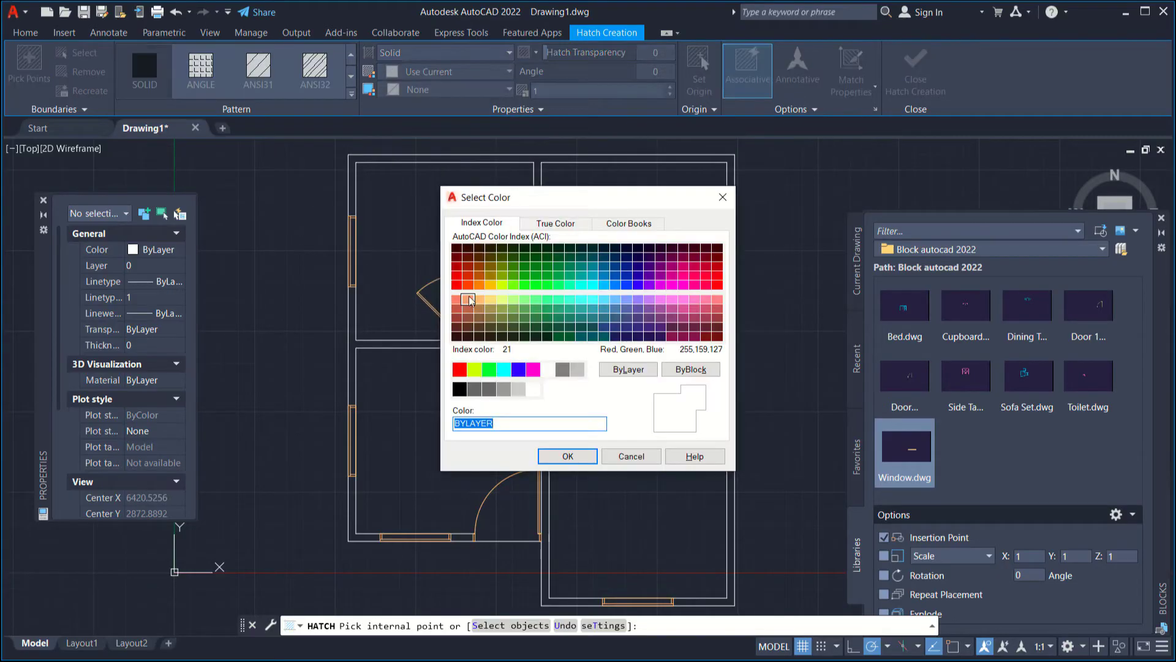
pyautogui.click(457, 267)
pyautogui.click(568, 457)
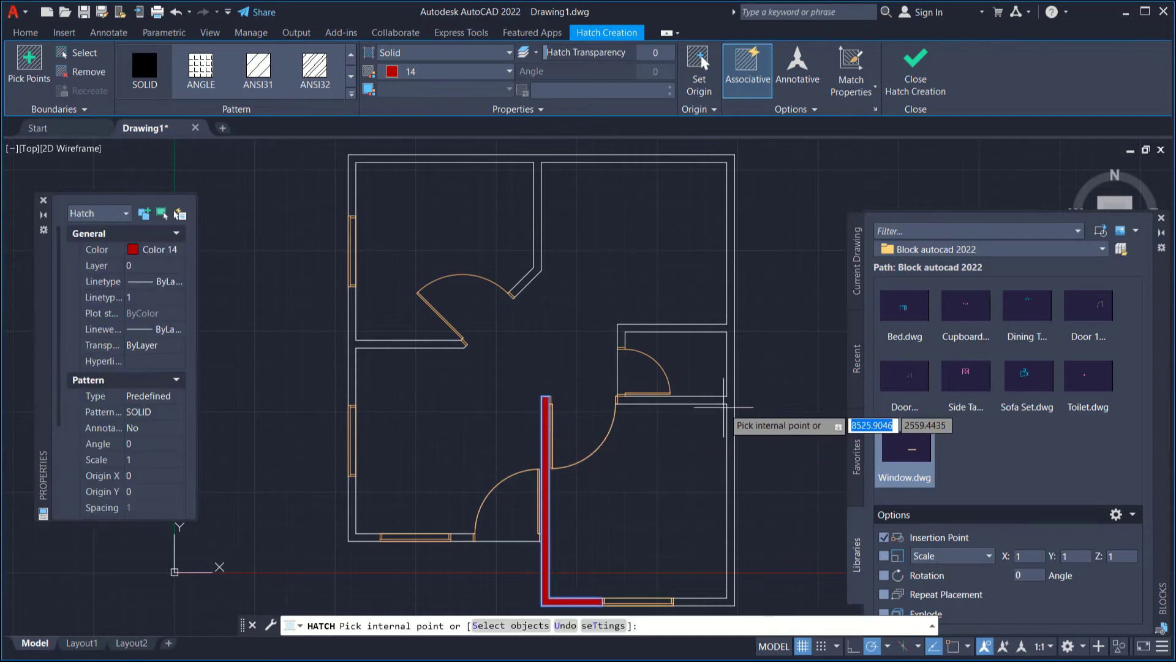
pyautogui.click(731, 403)
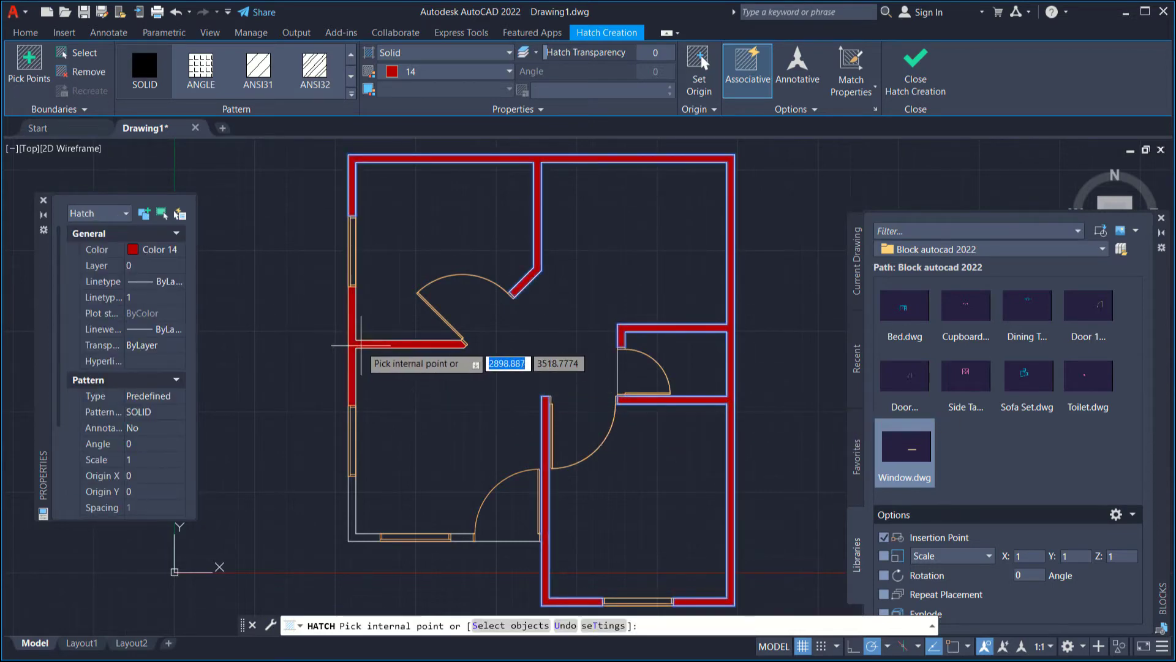
pyautogui.click(353, 345)
pyautogui.click(363, 537)
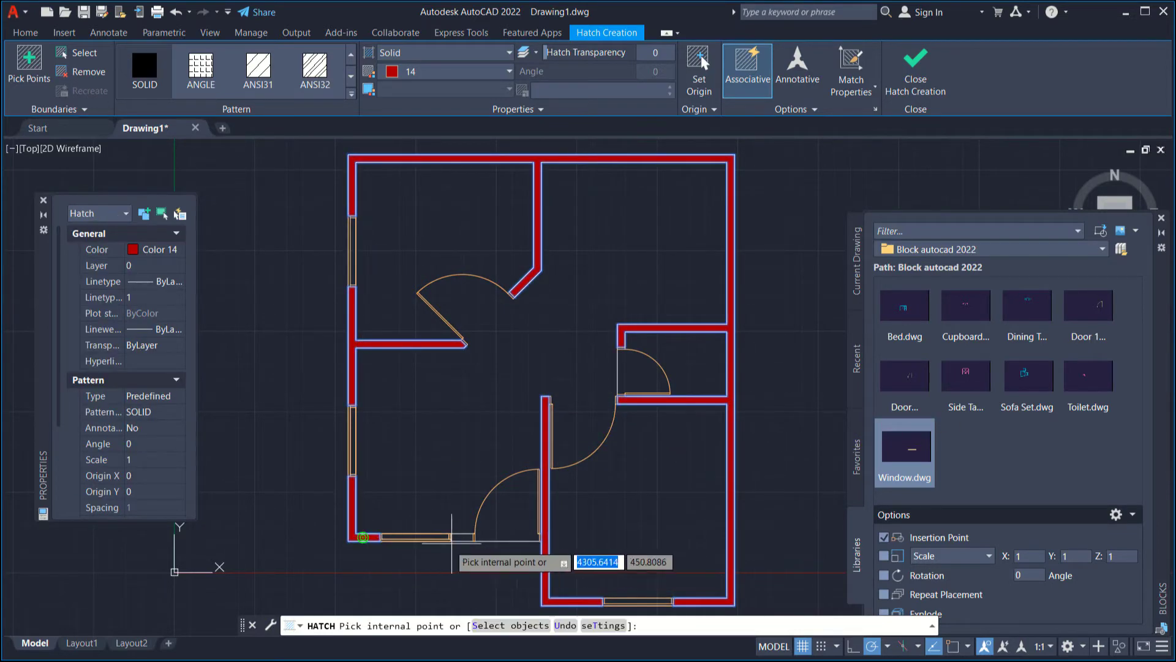
pyautogui.click(462, 537)
pyautogui.press('Return')
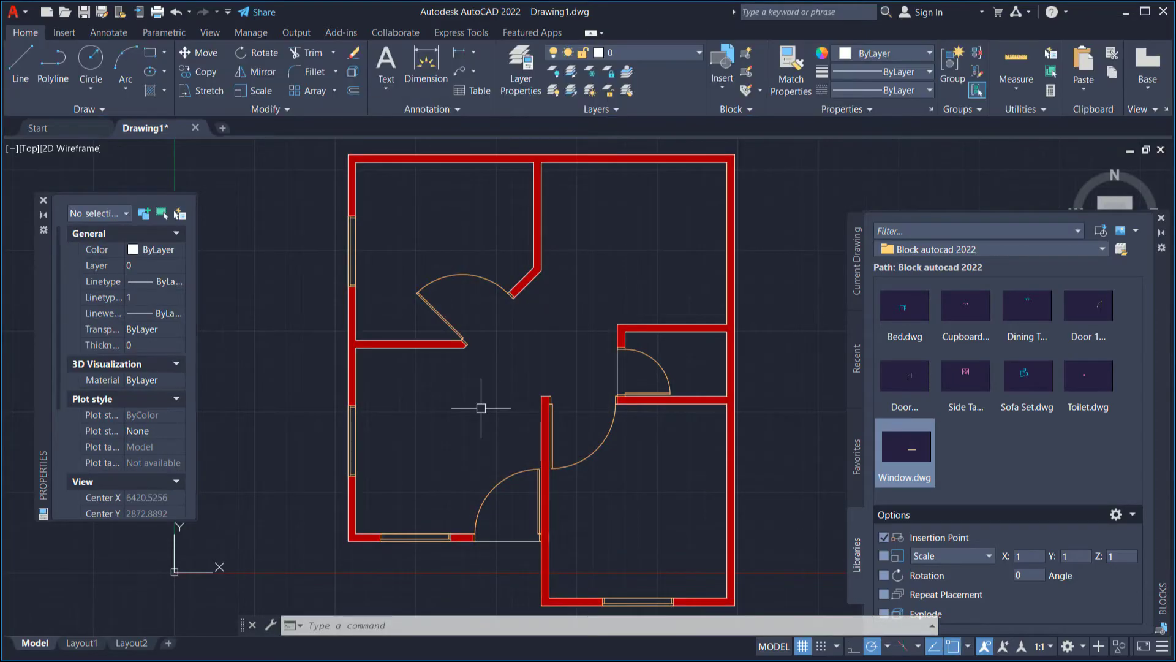
# Overlay all wall sections with an ANSI31 hatch in ByLayer colour at scale 15
pyautogui.press('Return')
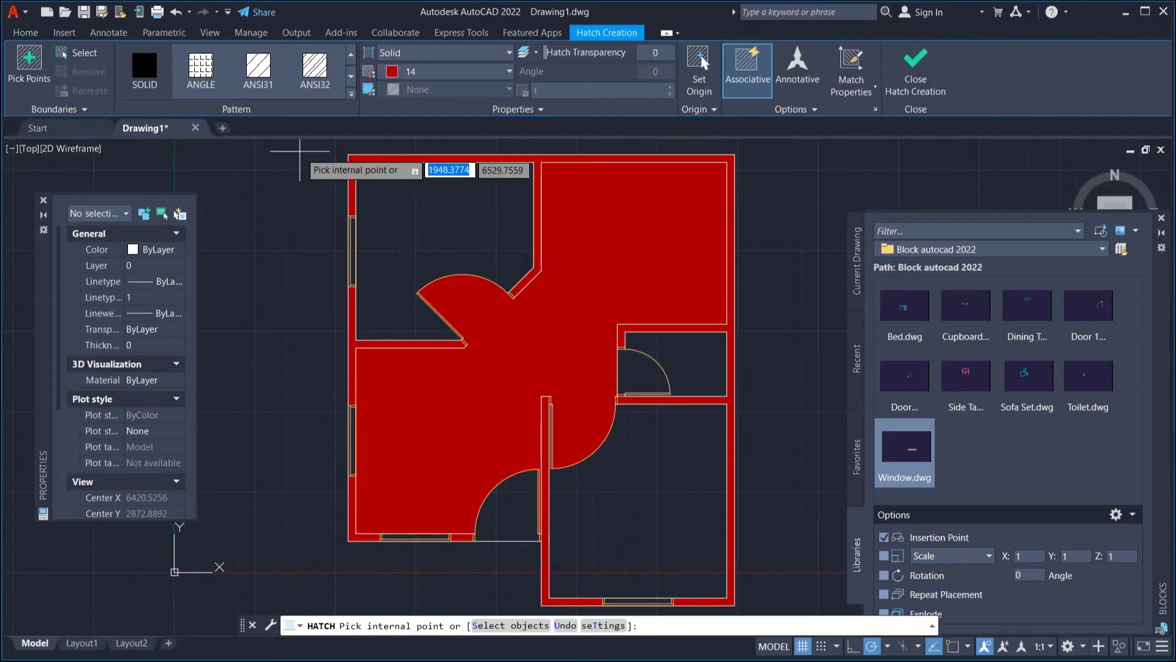
pyautogui.click(268, 72)
pyautogui.click(440, 71)
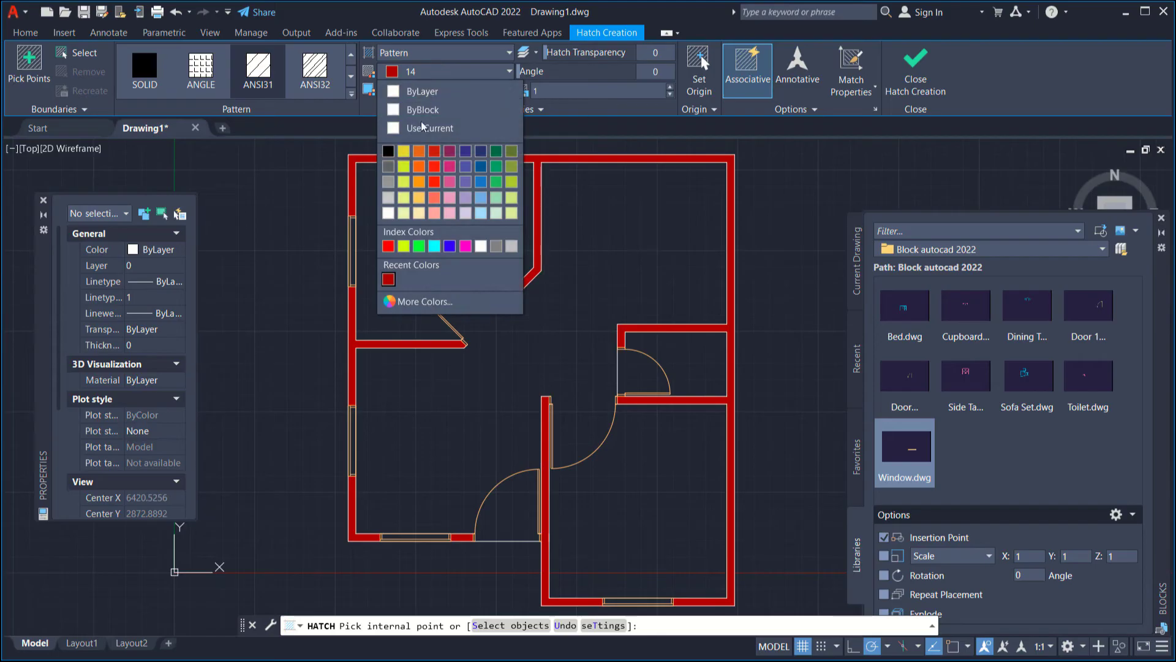
pyautogui.click(415, 92)
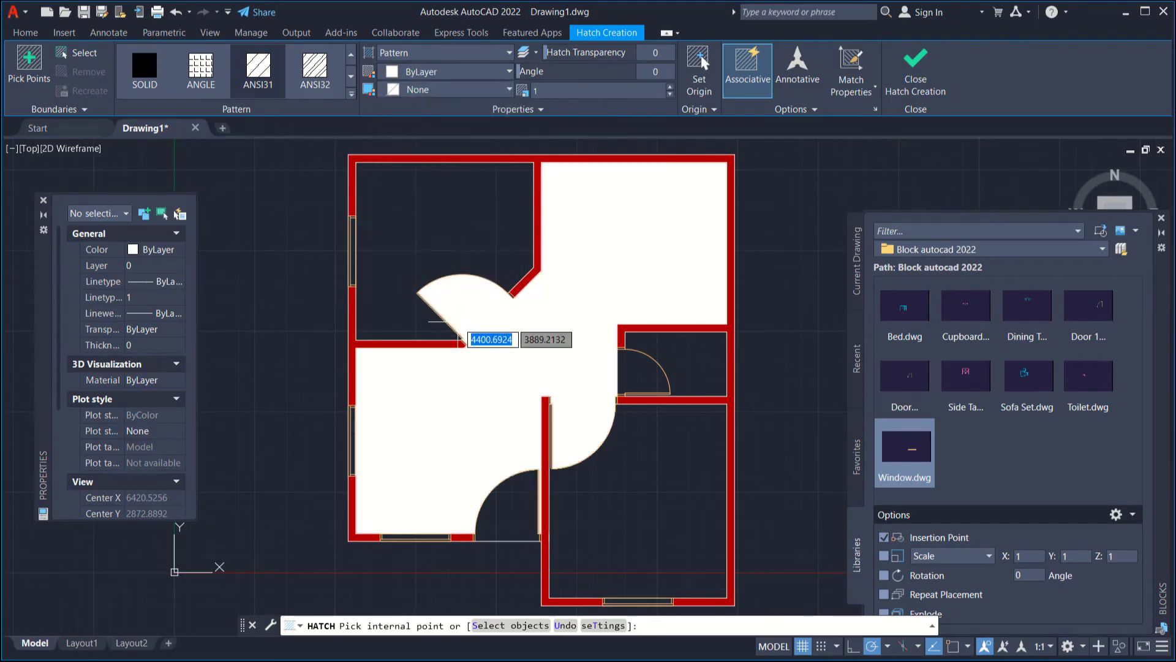
pyautogui.click(351, 336)
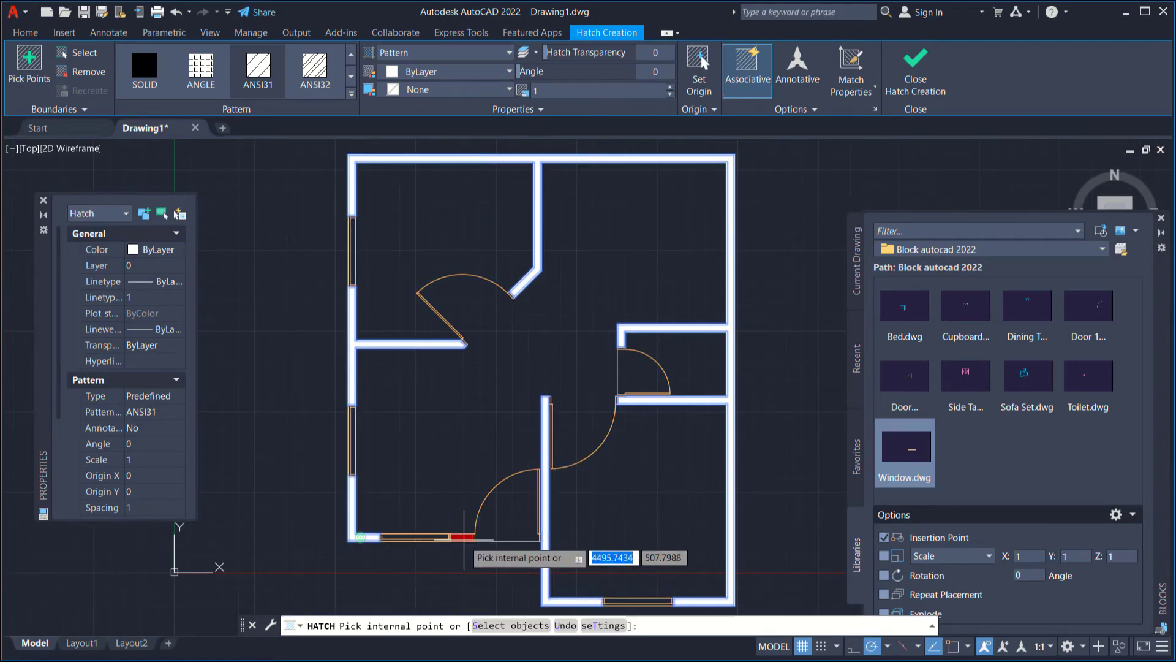
pyautogui.click(461, 537)
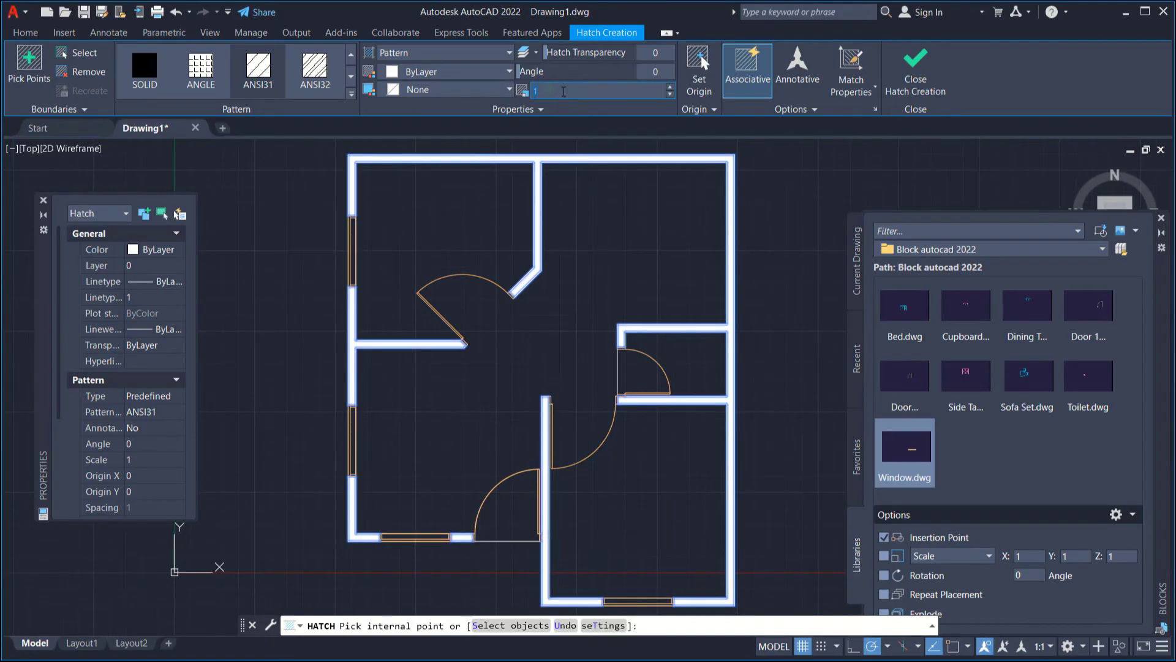
pyautogui.write('15')
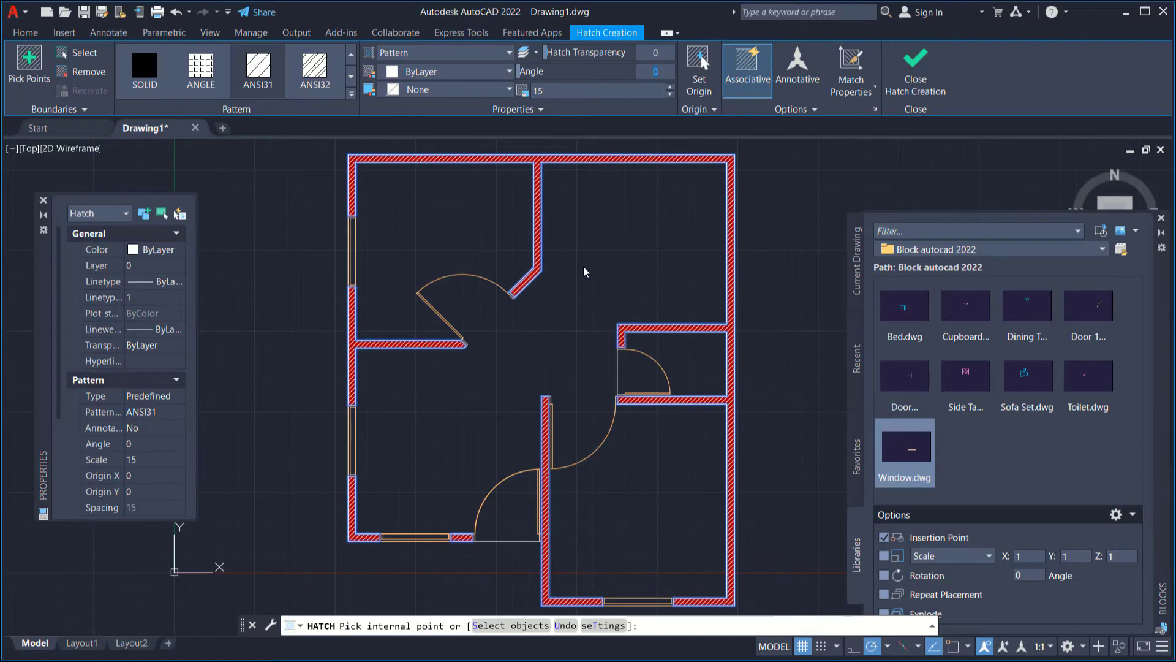
pyautogui.click(917, 87)
# Insert the Bed block into the lower-right bedroom and again into the upper-left bedroom, near their upright walls
pyautogui.scroll(-2, 573, 310)
pyautogui.moveTo(603, 450)
pyautogui.mouseDown(button='middle')
pyautogui.moveTo(570, 447)
pyautogui.moveTo(597, 453)
pyautogui.mouseUp(button='middle')
pyautogui.scroll(2, 539, 408)
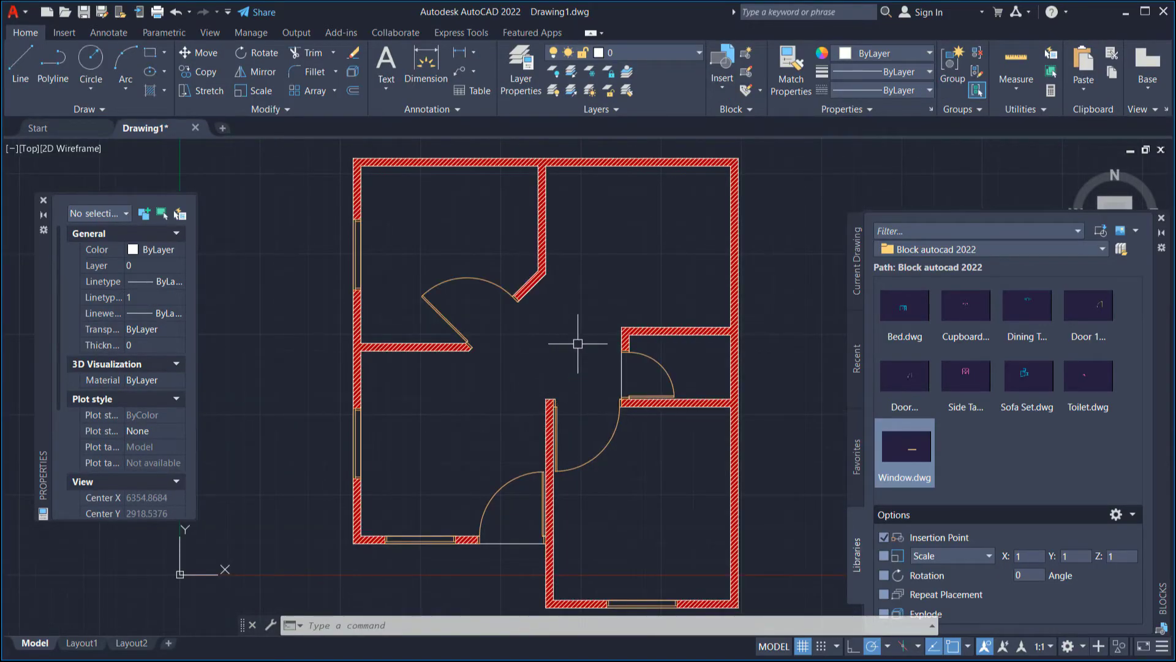
pyautogui.moveTo(904, 306); pyautogui.dragTo(662, 544)
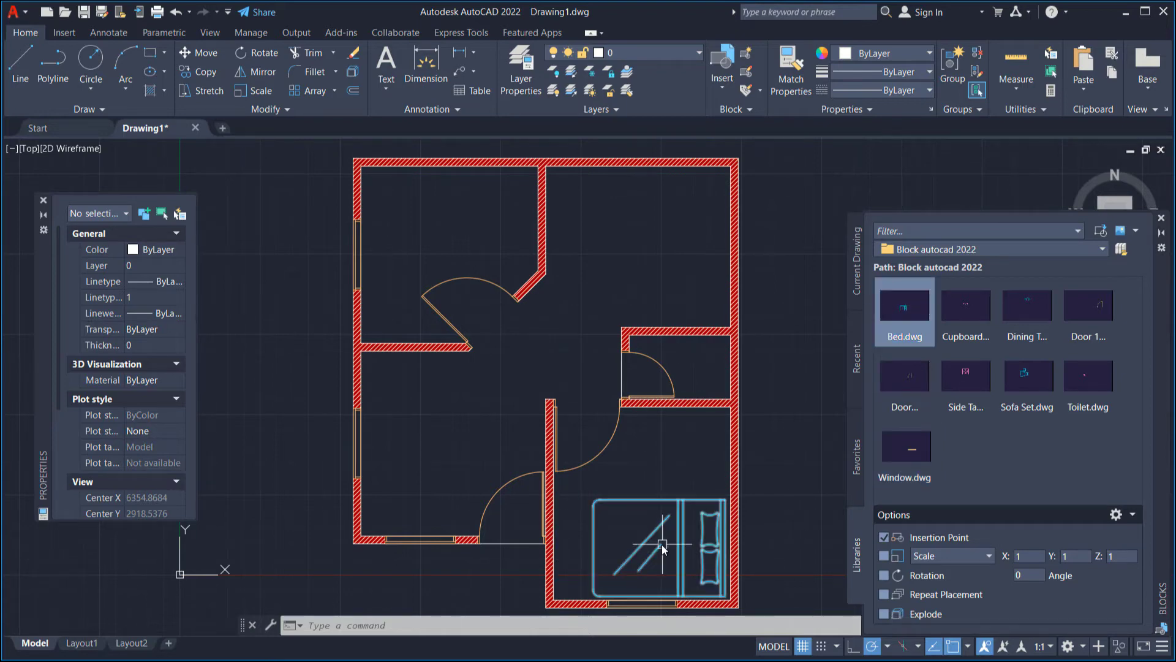
pyautogui.moveTo(901, 310)
pyautogui.mouseDown()
pyautogui.moveTo(520, 271)
pyautogui.moveTo(470, 219)
pyautogui.mouseUp()
# Insert the Cupboard block against the upper wall of the lower-right bedroom and the Dining Table block in the upper-right room
pyautogui.moveTo(965, 306)
pyautogui.mouseDown()
pyautogui.moveTo(715, 429)
pyautogui.moveTo(721, 414)
pyautogui.mouseUp()
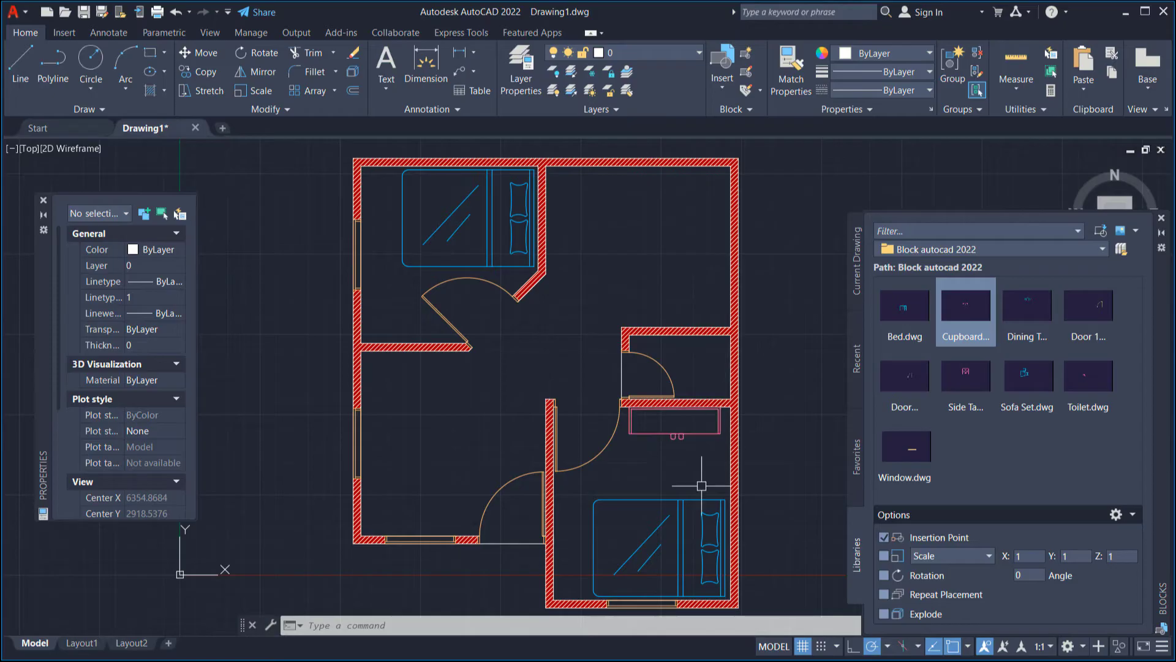
pyautogui.moveTo(1017, 315)
pyautogui.mouseDown()
pyautogui.moveTo(688, 303)
pyautogui.moveTo(613, 273)
pyautogui.moveTo(616, 264)
pyautogui.moveTo(639, 280)
pyautogui.mouseUp()
# Draw a counter rectangle about 2812 by 590 mm along the upper wall of the dining room, spanning its full width
pyautogui.write('rec')
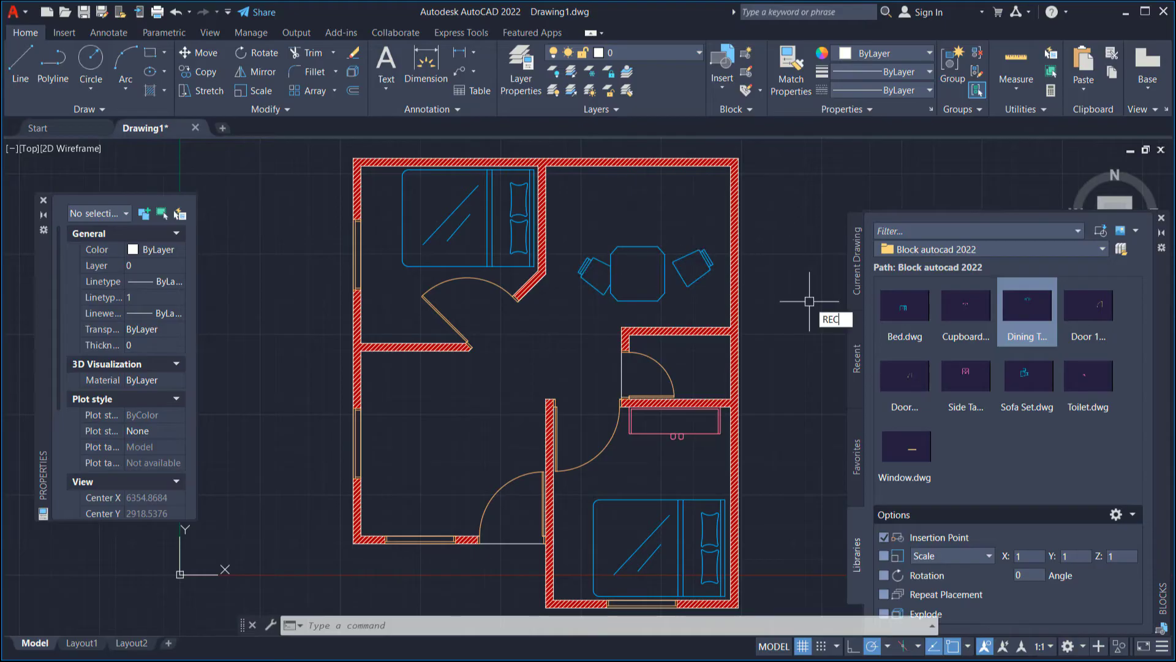
pyautogui.press('Return')
pyautogui.click(725, 171)
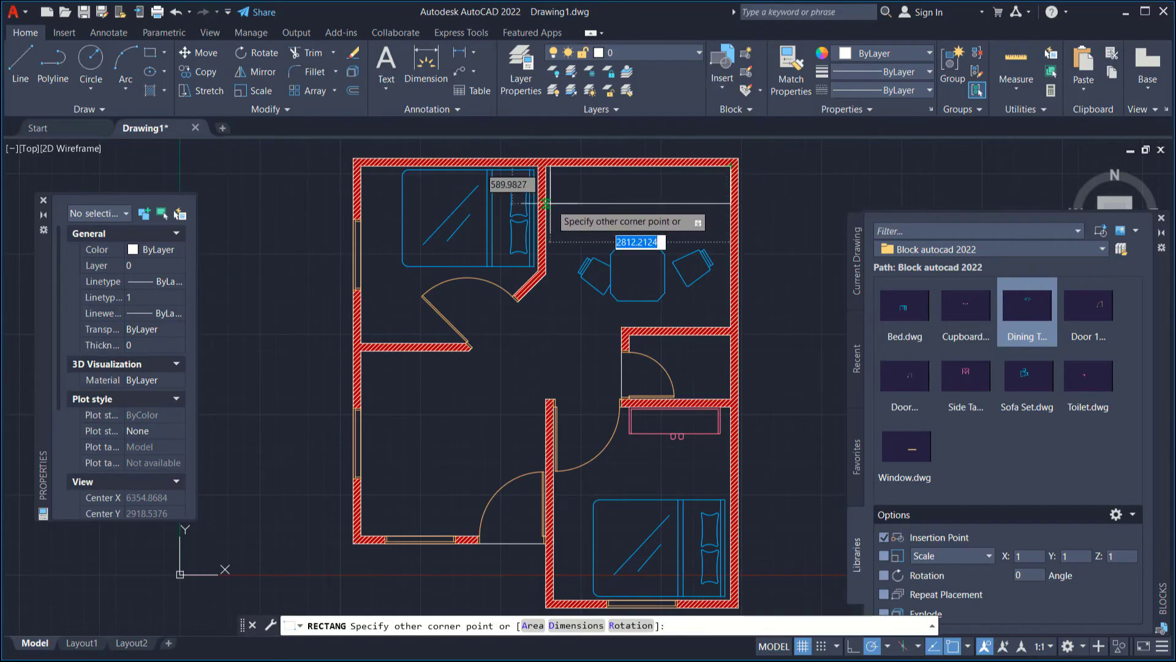
pyautogui.click(549, 204)
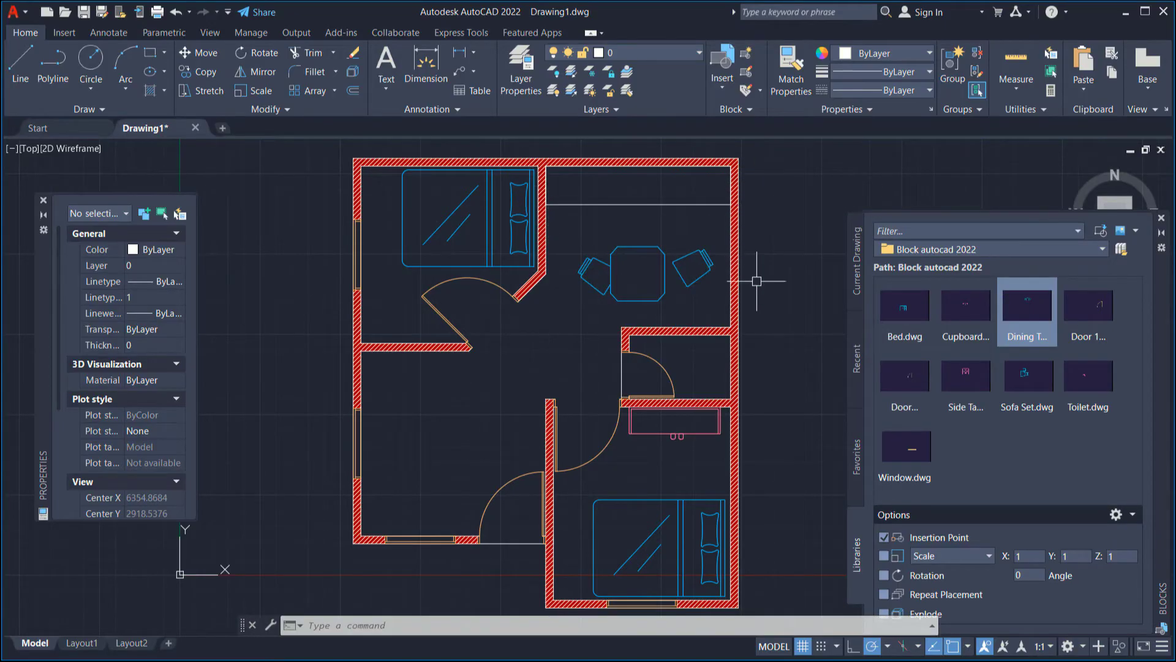
# Change the colour of the counter rectangle in the dining room to Magenta
pyautogui.click(670, 205)
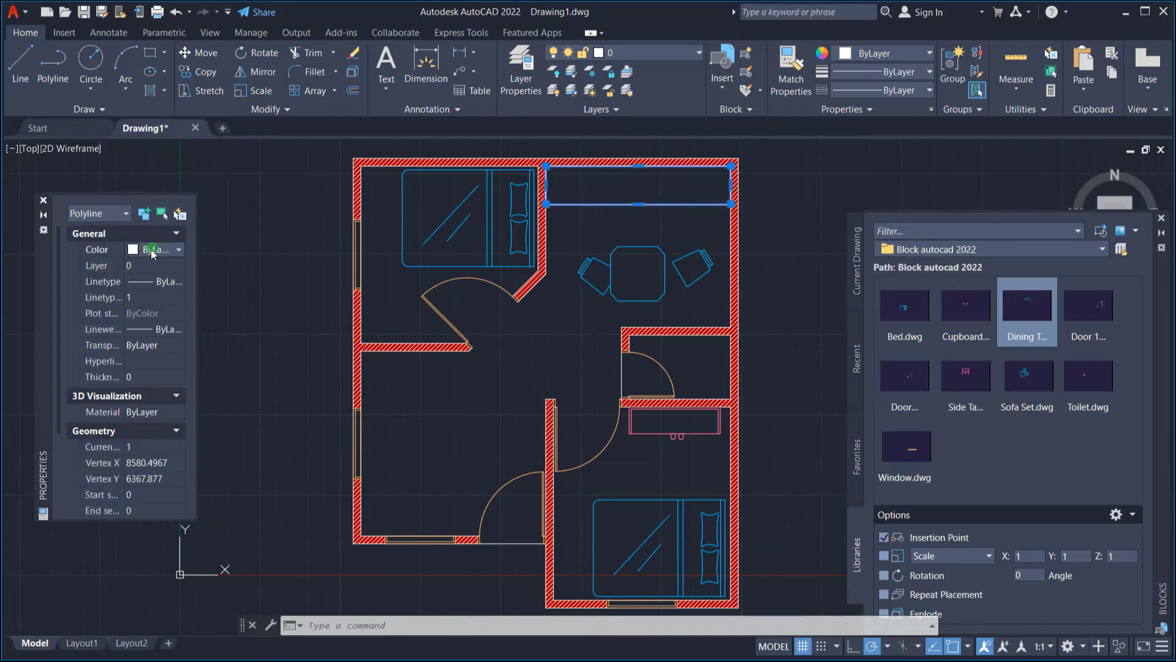
pyautogui.click(152, 251)
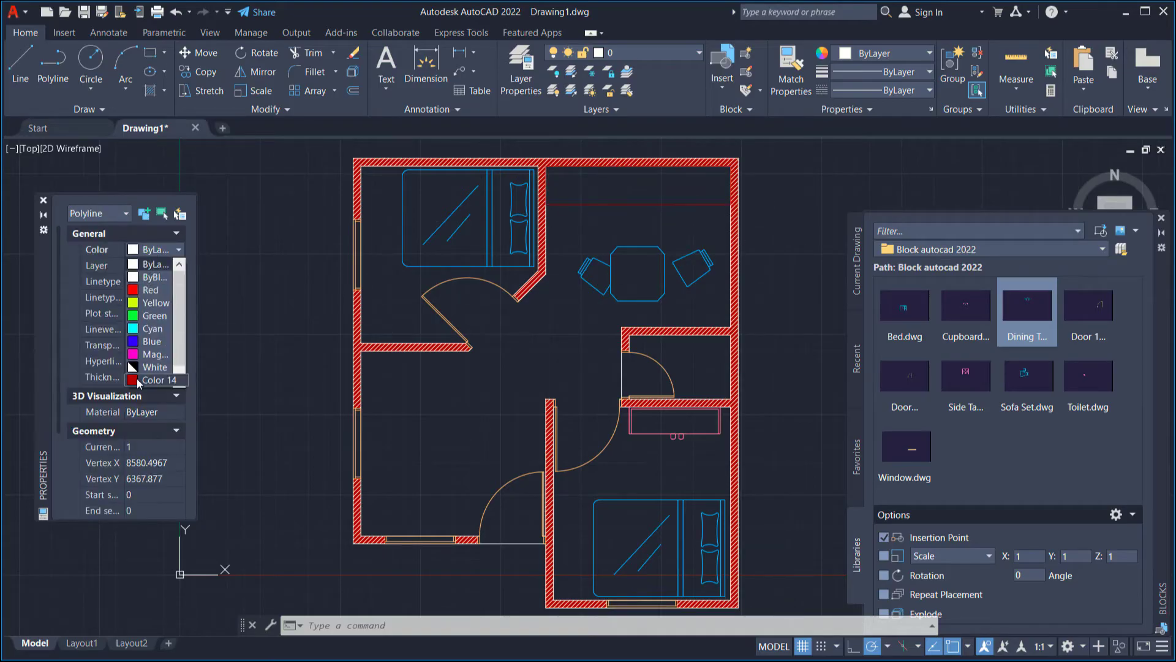
pyautogui.click(146, 358)
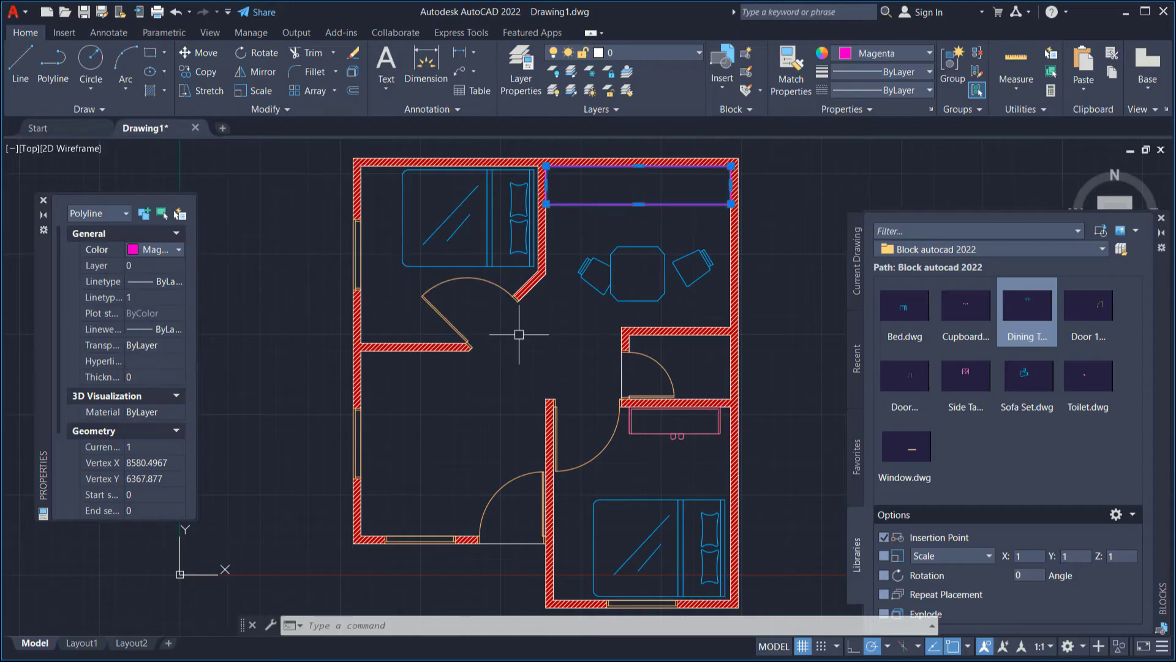
pyautogui.press('Escape')
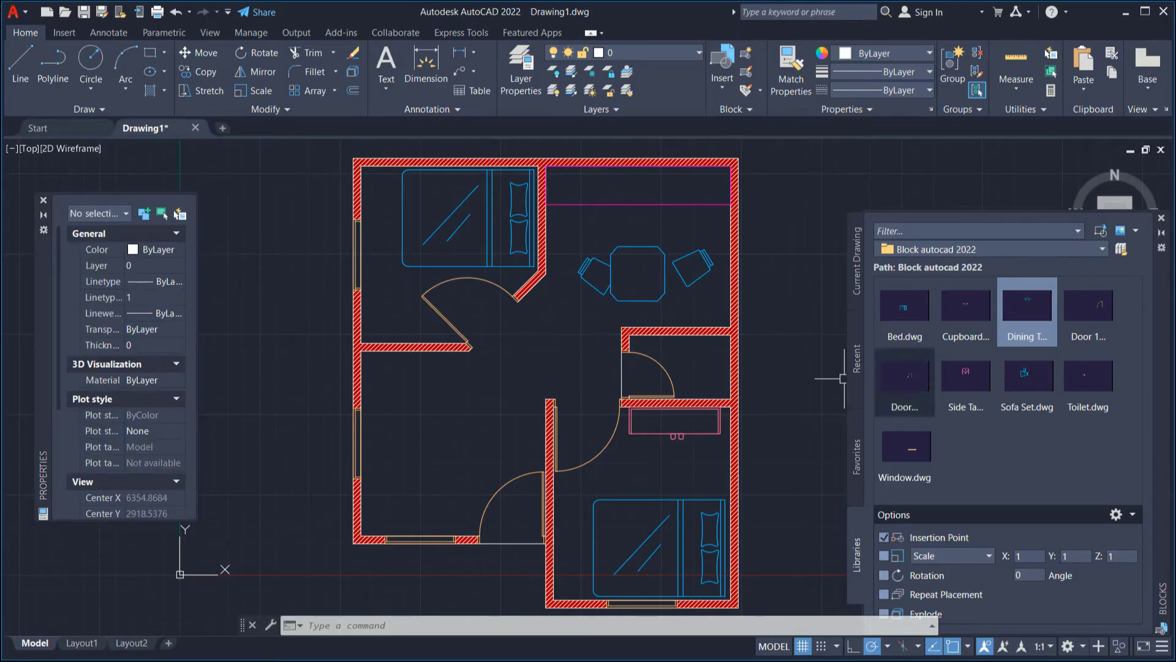
# Insert Side Table blocks on both sides of the wall between the two left rooms, and the Sofa Set block in the lower-left room
pyautogui.click(967, 381)
pyautogui.moveTo(967, 382); pyautogui.dragTo(449, 429)
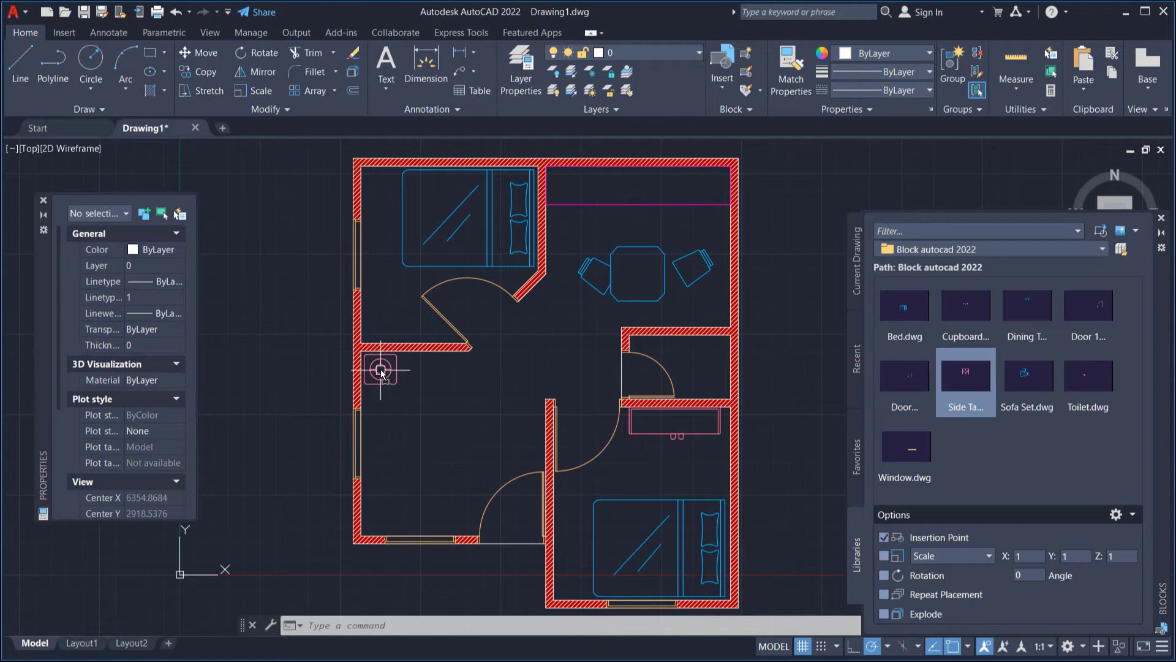
pyautogui.click(968, 378)
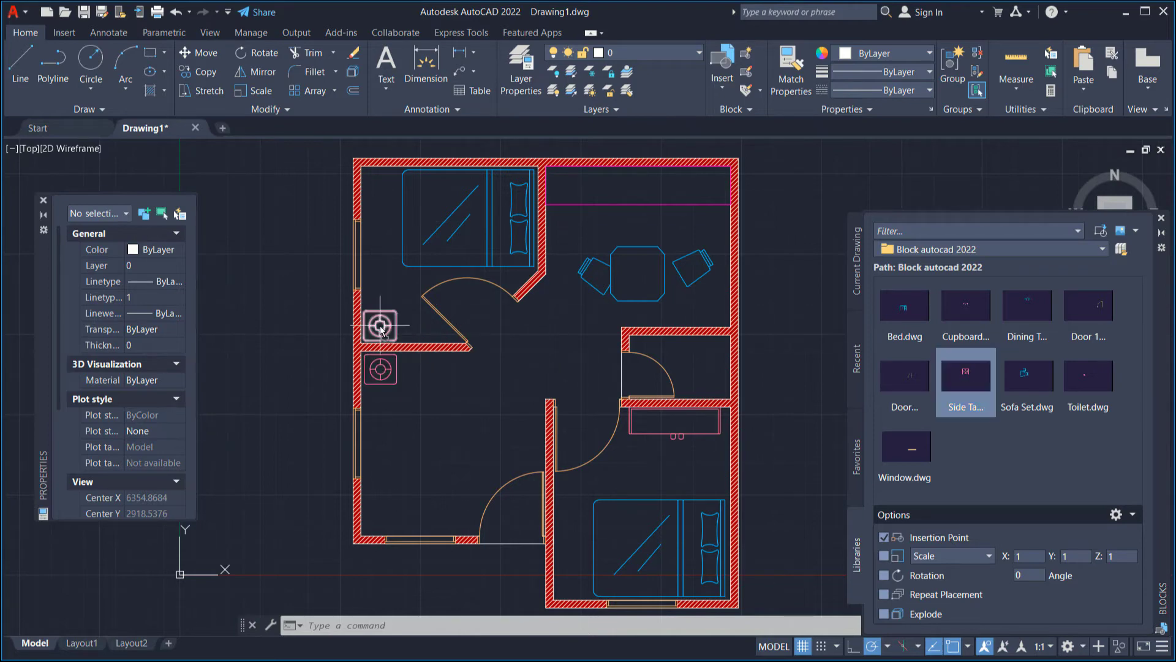
pyautogui.moveTo(1033, 387); pyautogui.dragTo(453, 475)
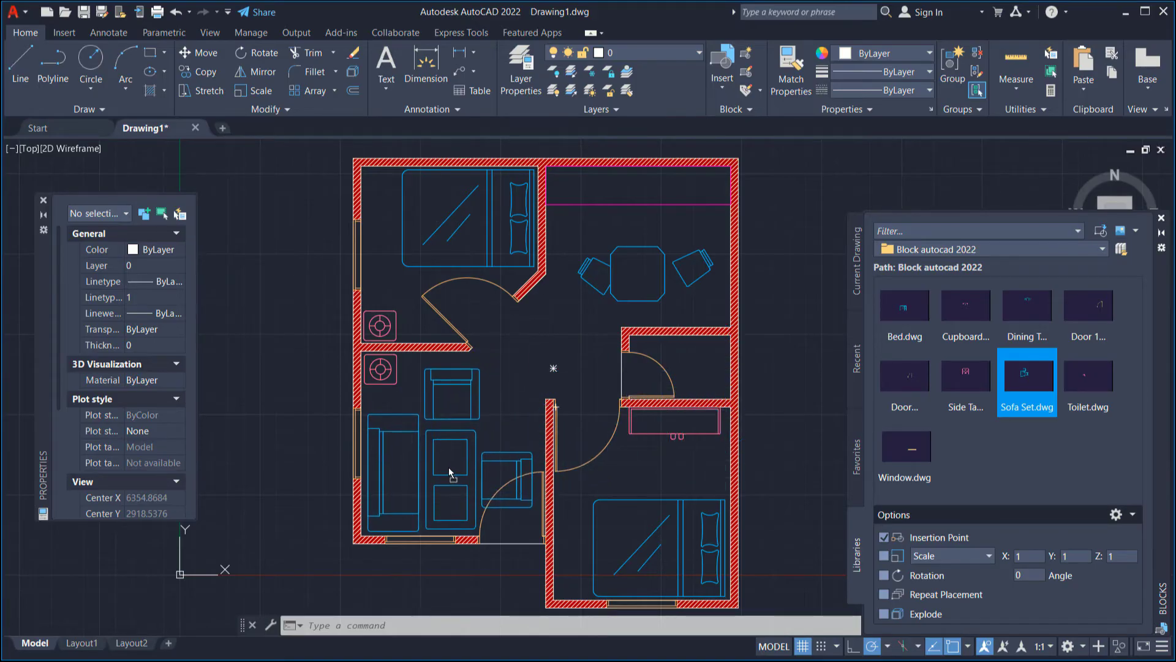
# Edit the Sofa Set block definition to delete the armchair that overlaps the entrance door, and save the change
pyautogui.doubleClick(493, 457)
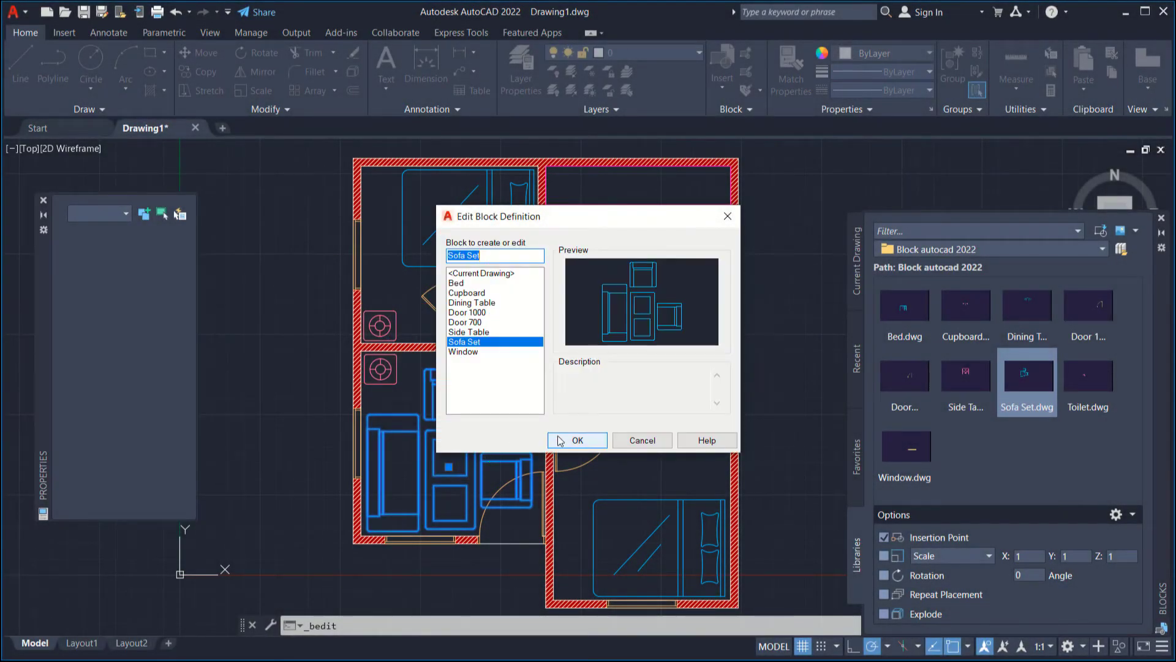
pyautogui.click(559, 440)
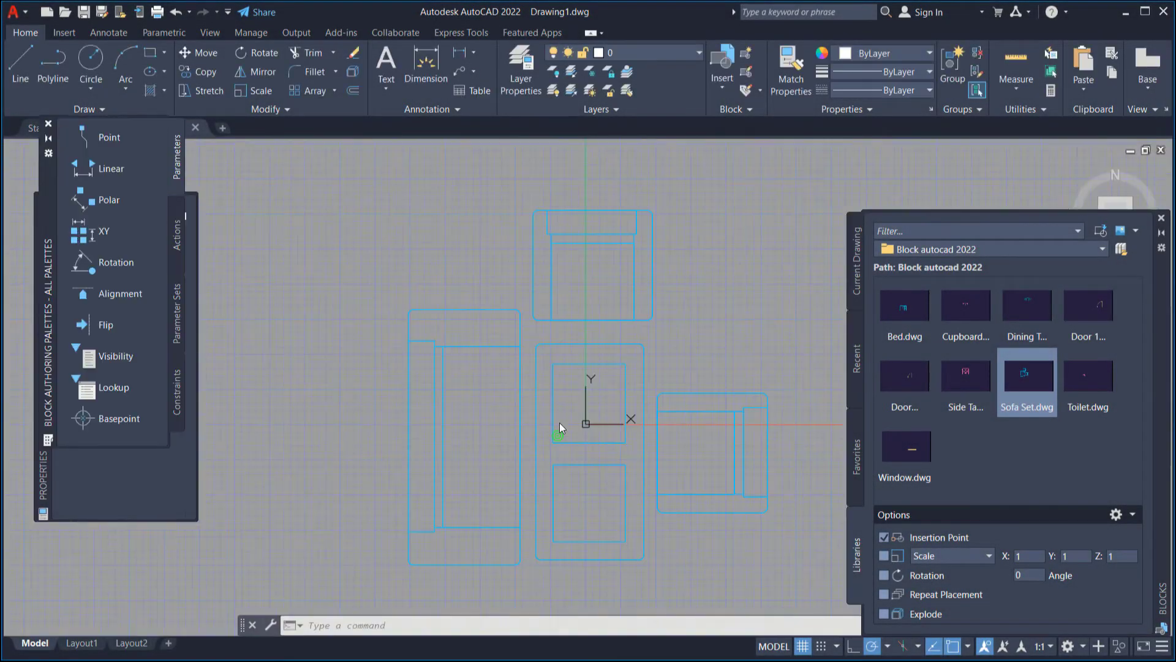
pyautogui.click(737, 392)
pyautogui.click(798, 368)
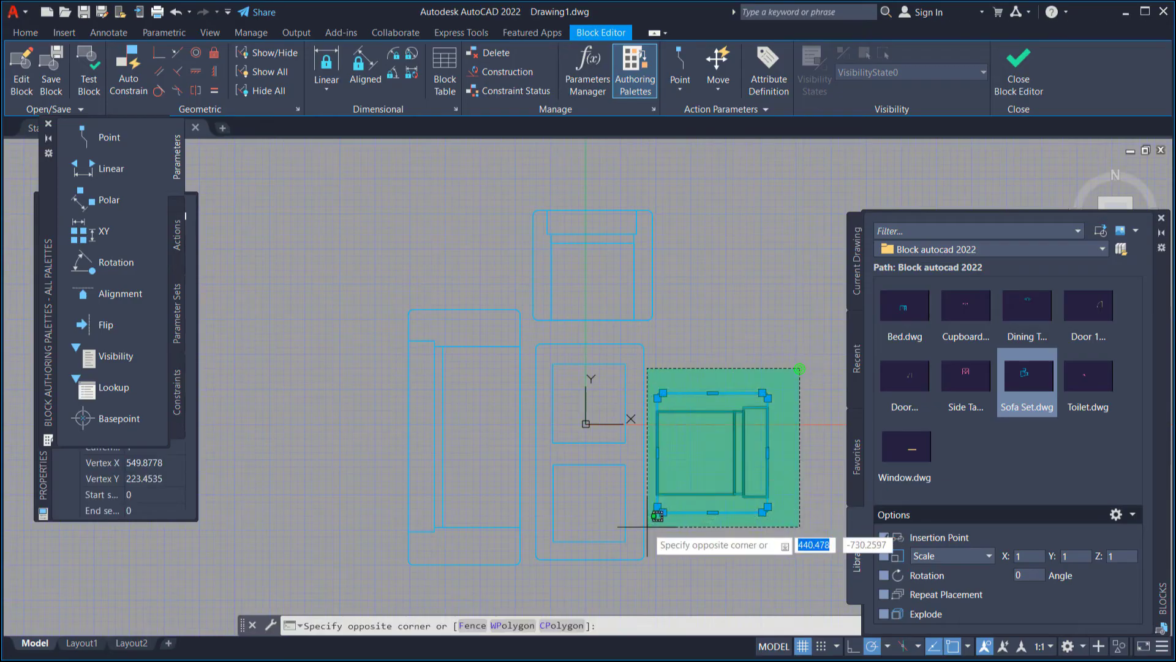
pyautogui.click(650, 527)
pyautogui.press('Delete')
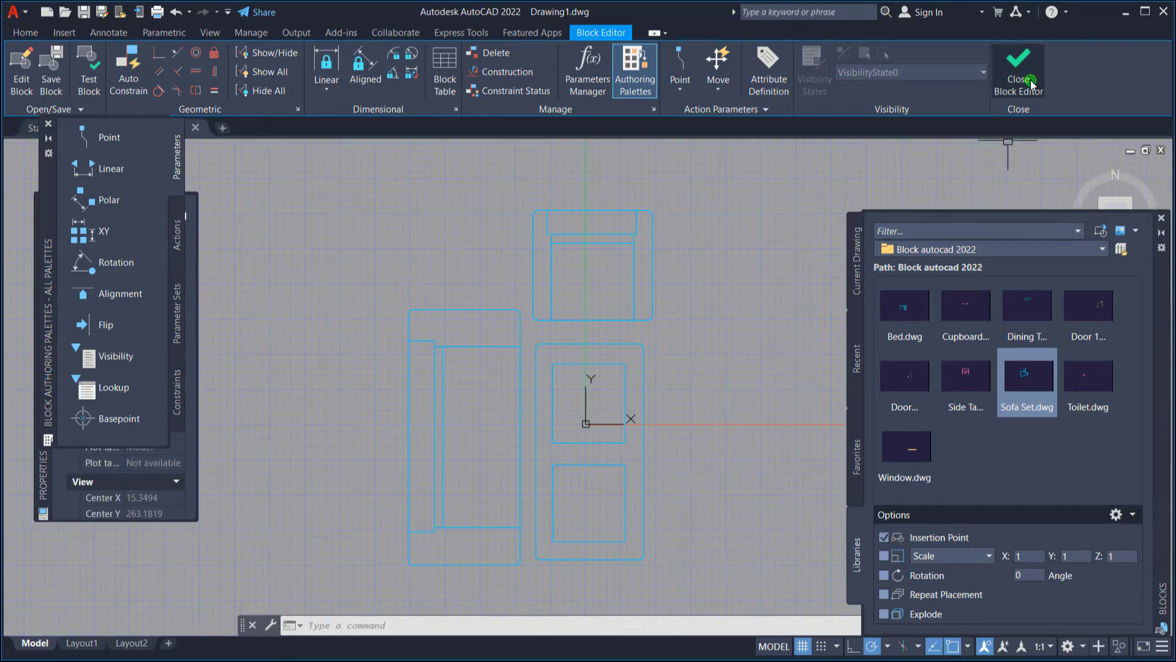
pyautogui.click(1019, 67)
pyautogui.click(631, 314)
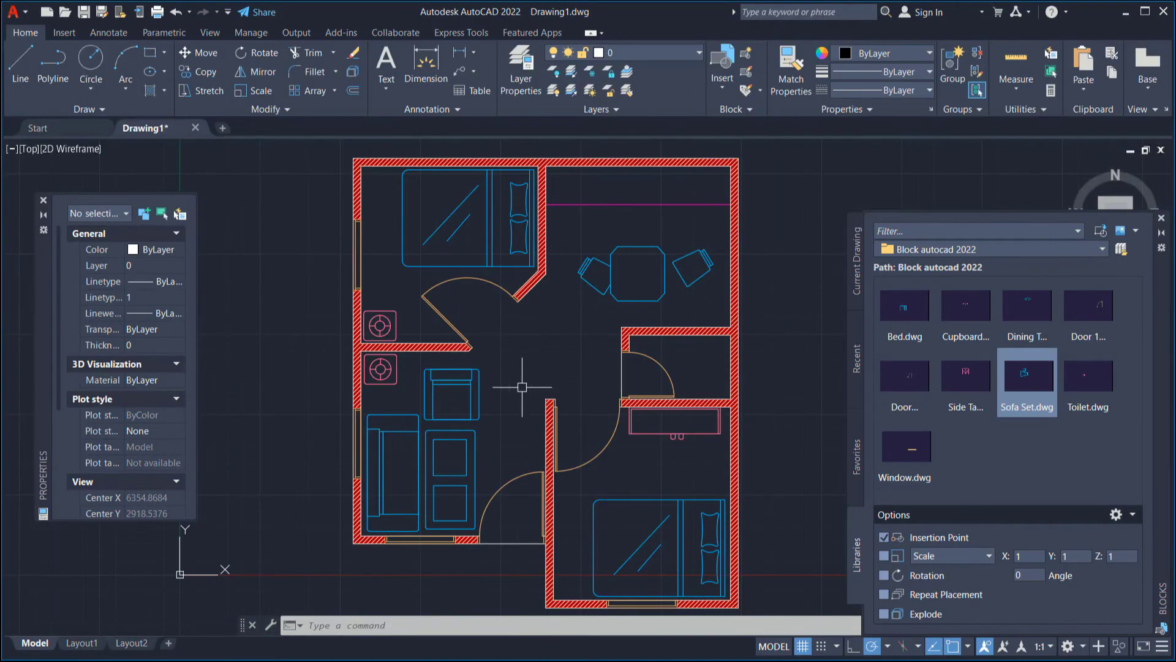
# Insert the Toilet block against the outer right wall of the small bathroom
pyautogui.moveTo(1089, 377); pyautogui.dragTo(730, 376)
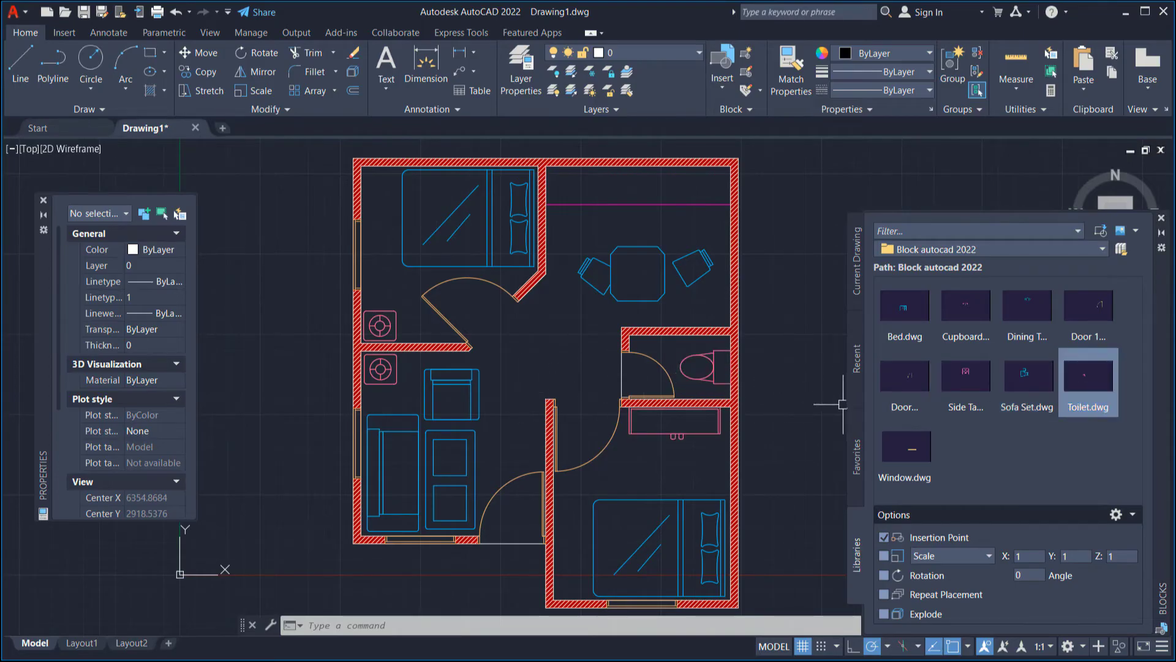
pyautogui.moveTo(827, 404); pyautogui.dragTo(821, 390, button='middle')
pyautogui.moveTo(578, 332); pyautogui.dragTo(578, 339, button='middle')
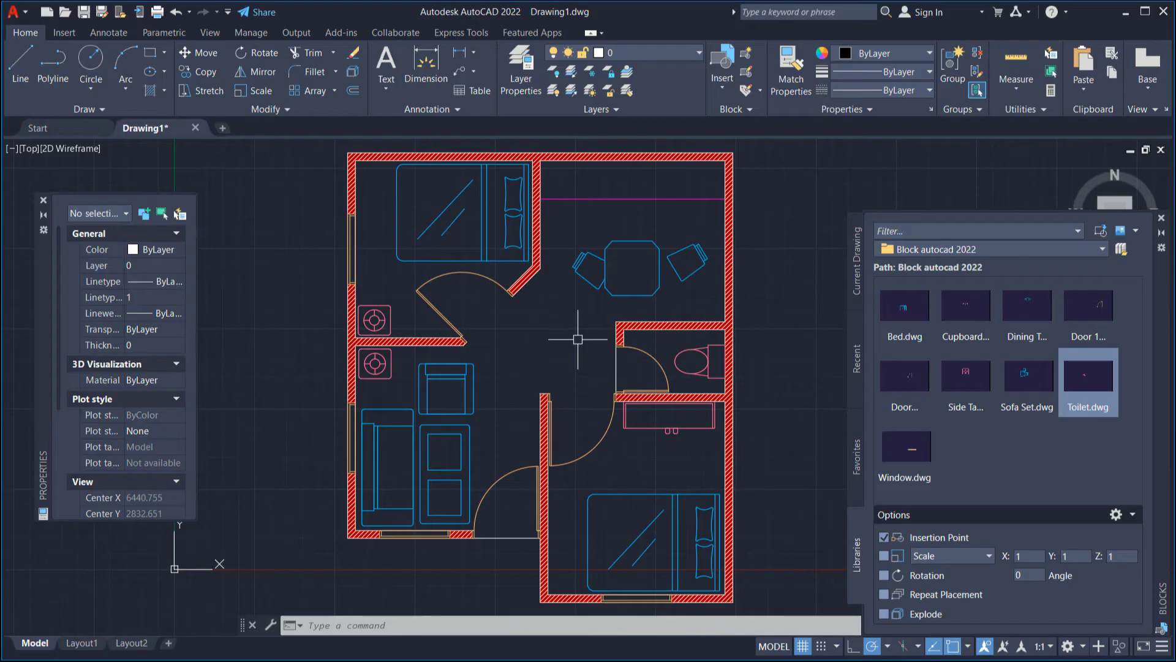
# Add a multiline text label reading BEDROOM 2 in the upper-left room
pyautogui.write('MTEXT')
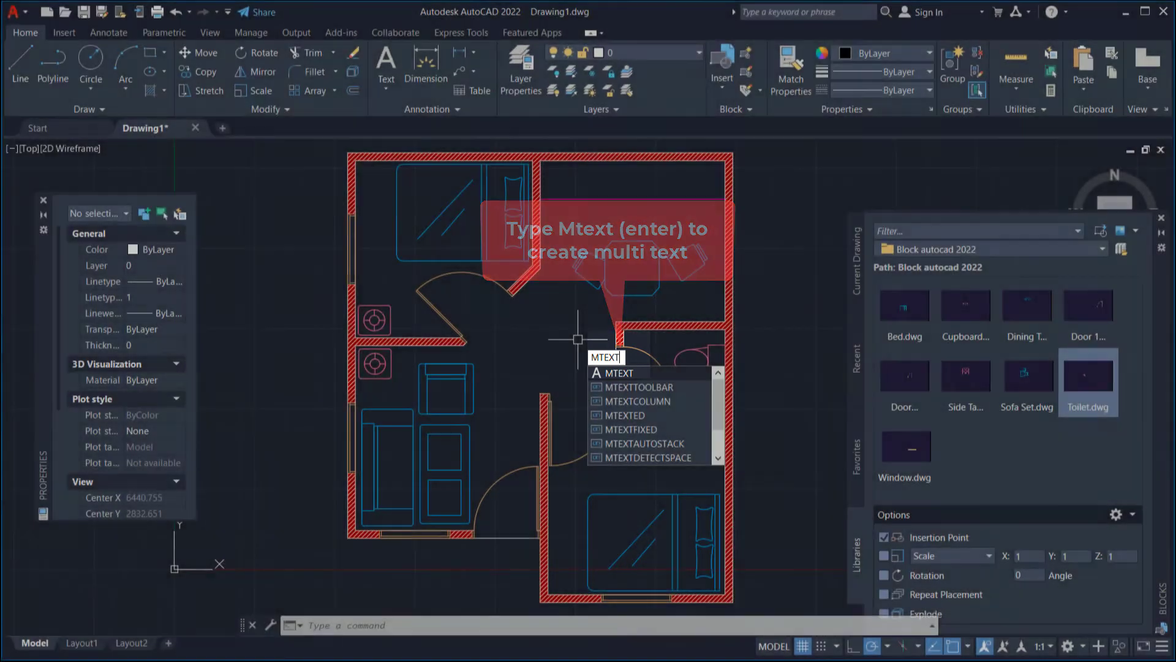
pyautogui.press('Return')
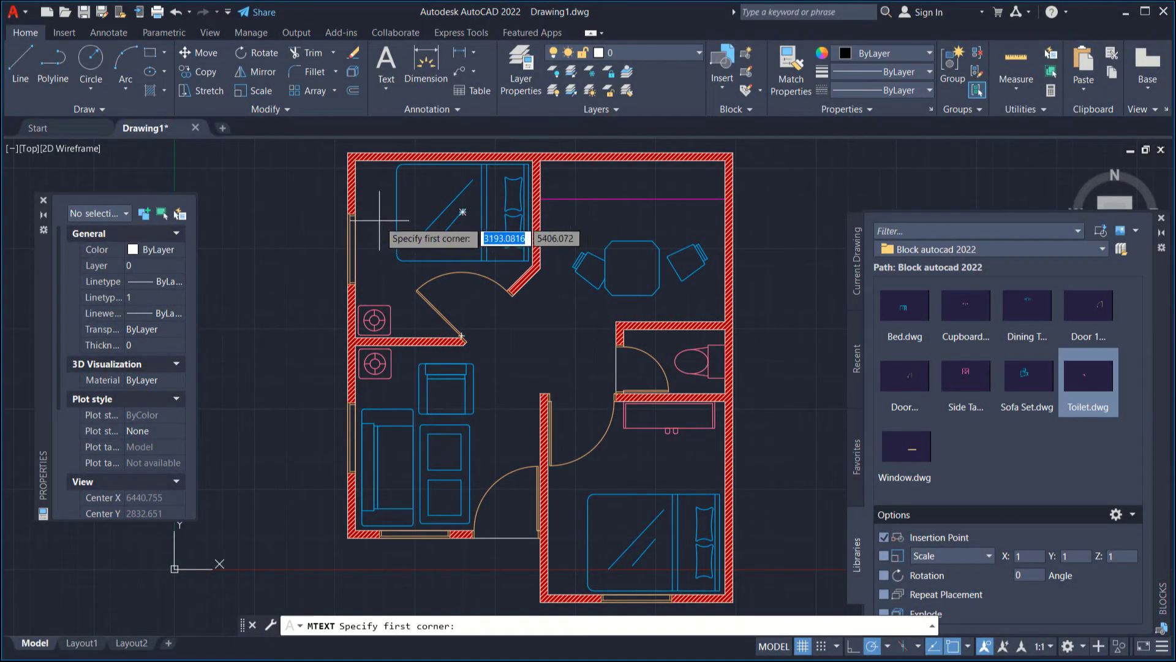
pyautogui.click(380, 216)
pyautogui.click(506, 248)
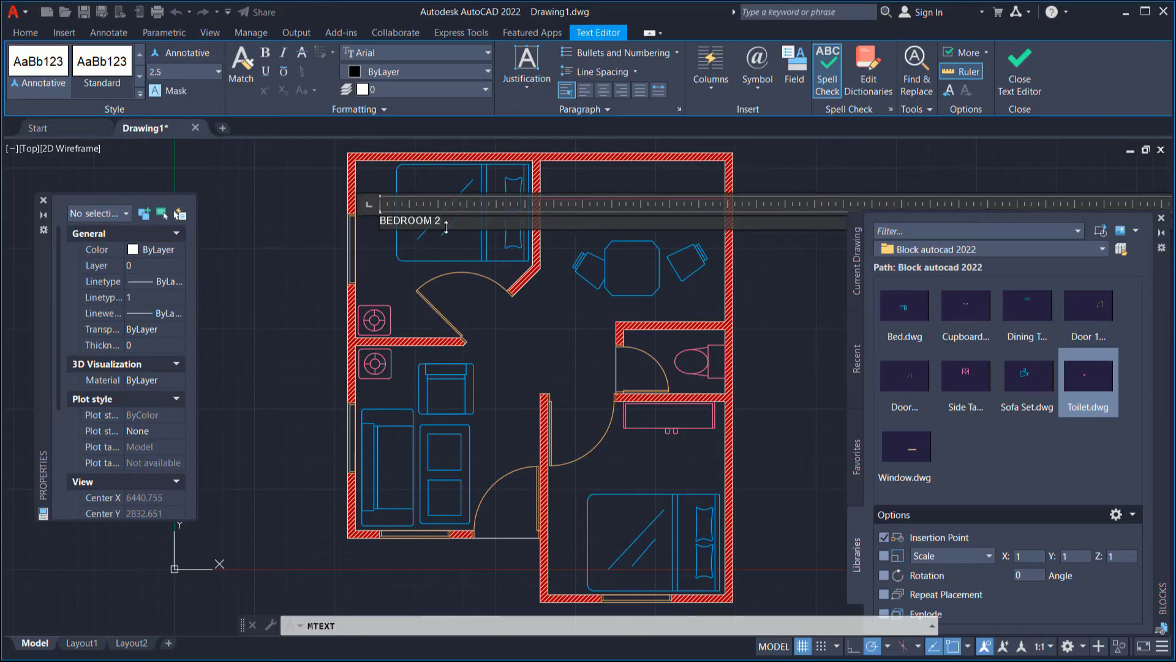
pyautogui.click(550, 359)
# Set the text height of the upper-left room's label to 150
pyautogui.click(390, 207)
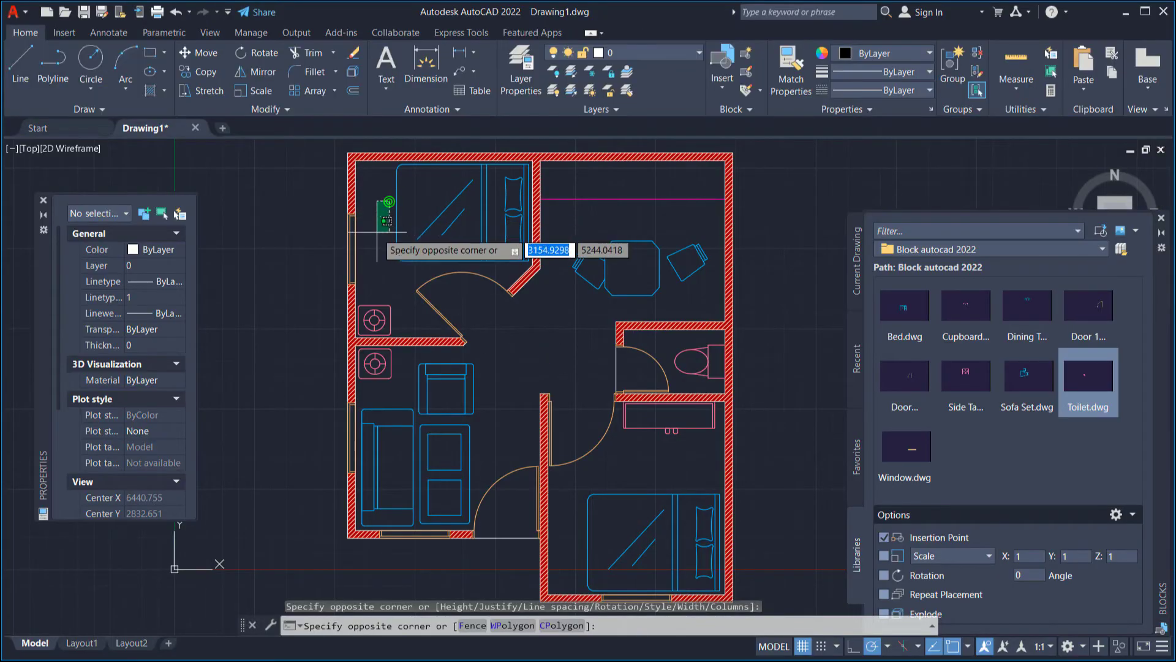
pyautogui.click(369, 237)
pyautogui.click(136, 510)
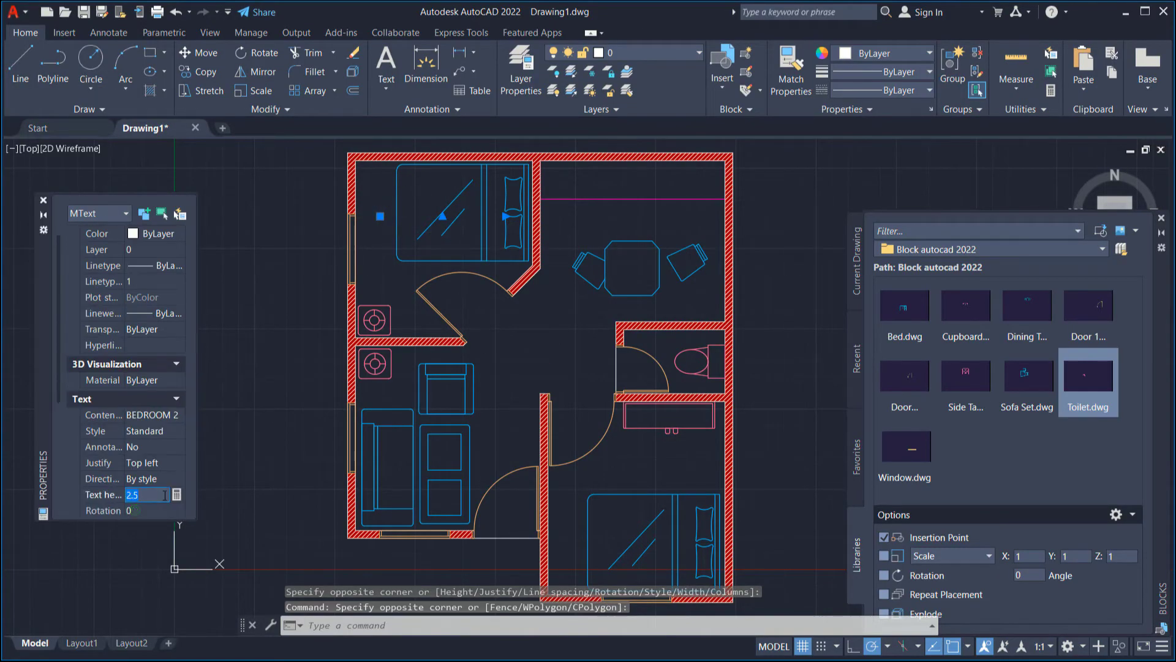
pyautogui.write('150')
pyautogui.click(164, 511)
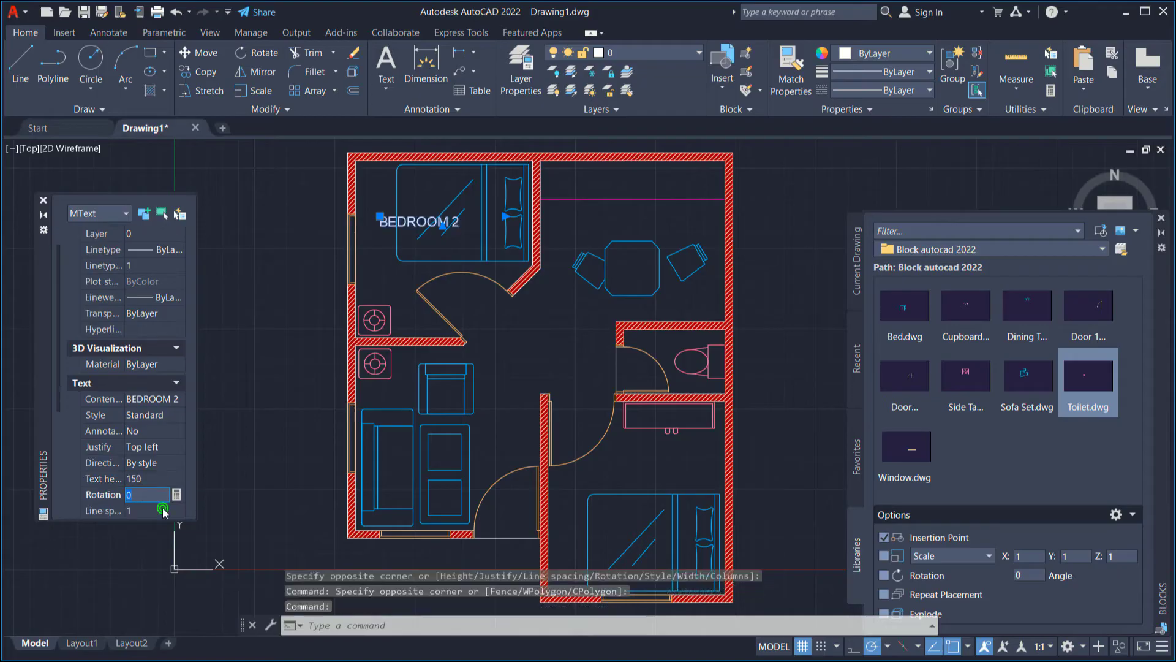
pyautogui.press('Escape')
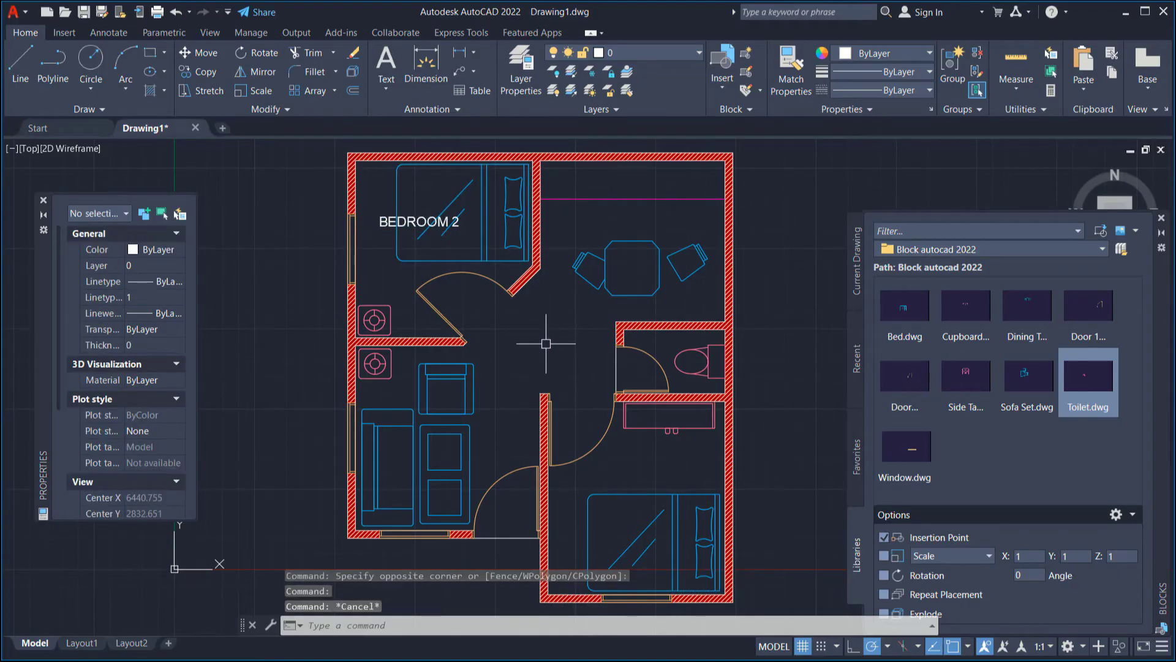
# Copy the BEDROOM 2 label into the dining area and onto the bed in the lower-right room
pyautogui.write('co')
pyautogui.press('Return')
pyautogui.click(389, 226)
pyautogui.press('Return')
pyautogui.click(380, 227)
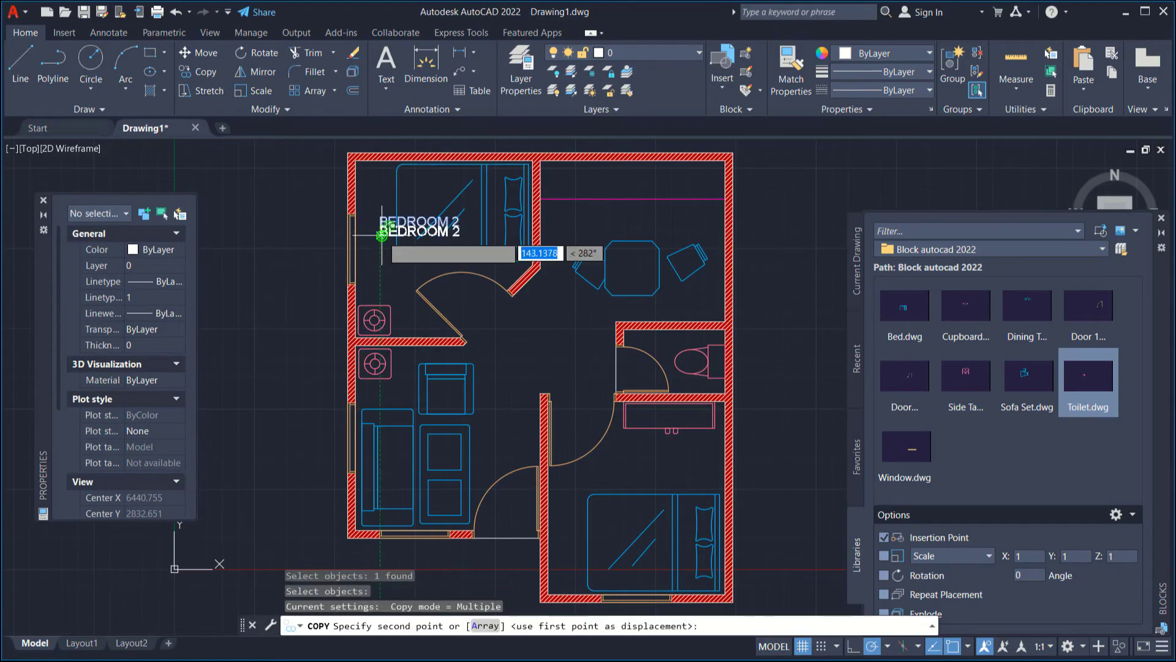
pyautogui.scroll(4, 605, 254)
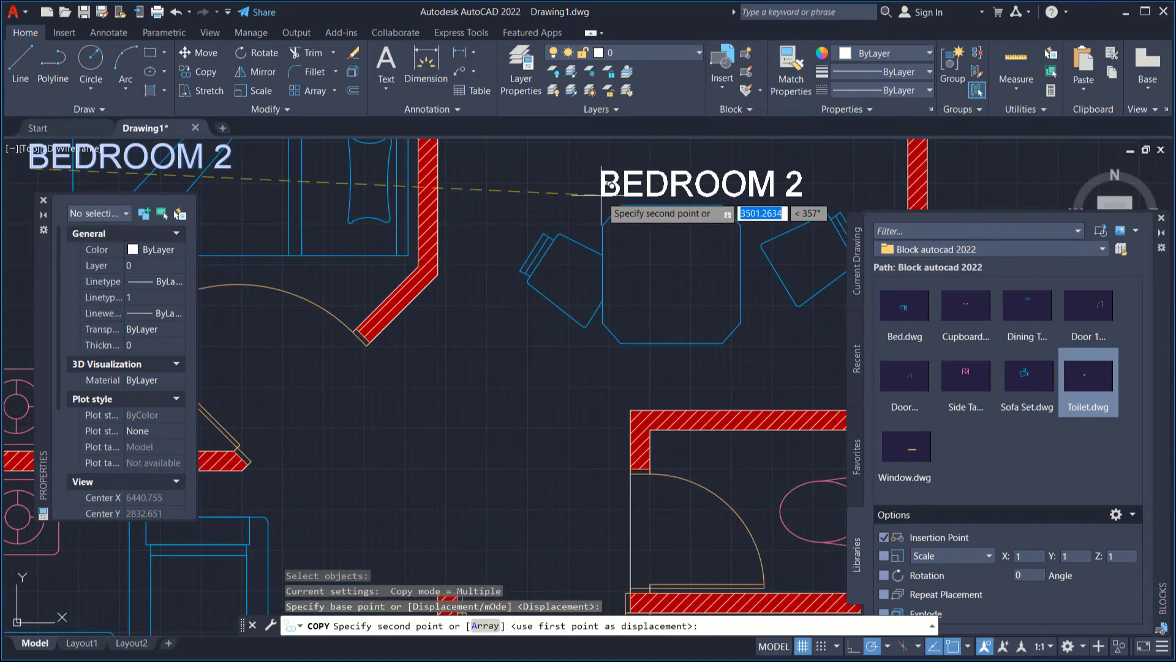
pyautogui.scroll(-5, 616, 365)
pyautogui.scroll(4, 573, 465)
pyautogui.click(576, 454)
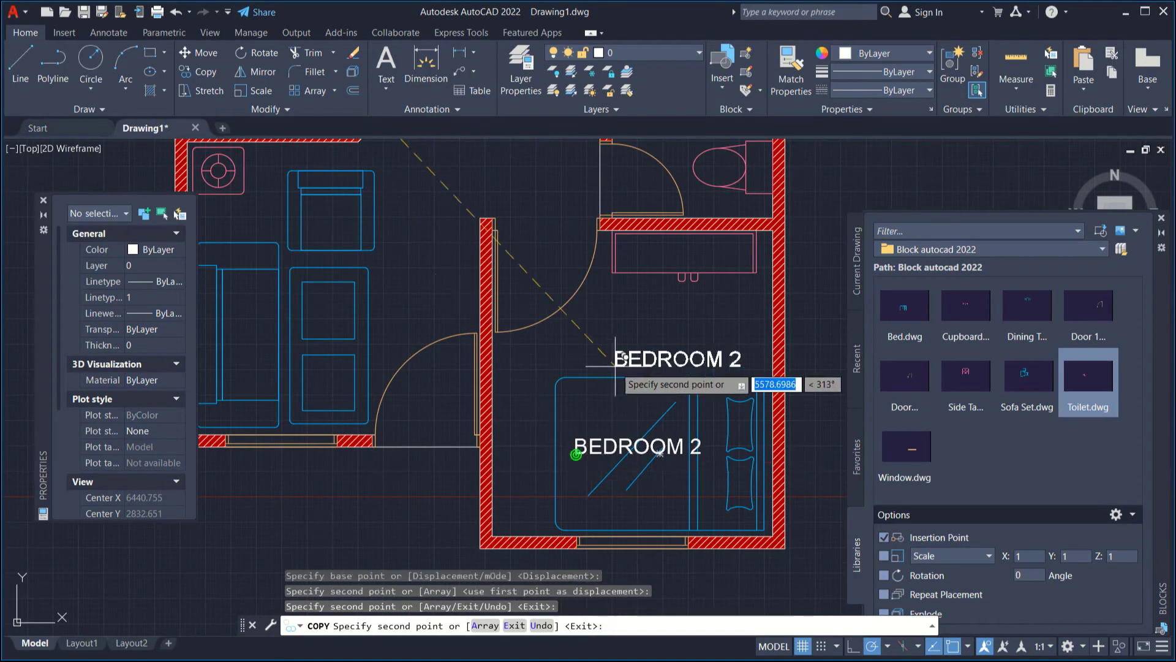
# Place further copies of the BEDROOM 2 label in the small bathroom and over the sofa set in the lower-left room
pyautogui.scroll(-3, 582, 368)
pyautogui.scroll(3, 589, 328)
pyautogui.scroll(1, 585, 328)
pyautogui.click(602, 292)
pyautogui.scroll(-1, 585, 336)
pyautogui.moveTo(459, 385); pyautogui.dragTo(665, 354, button='middle')
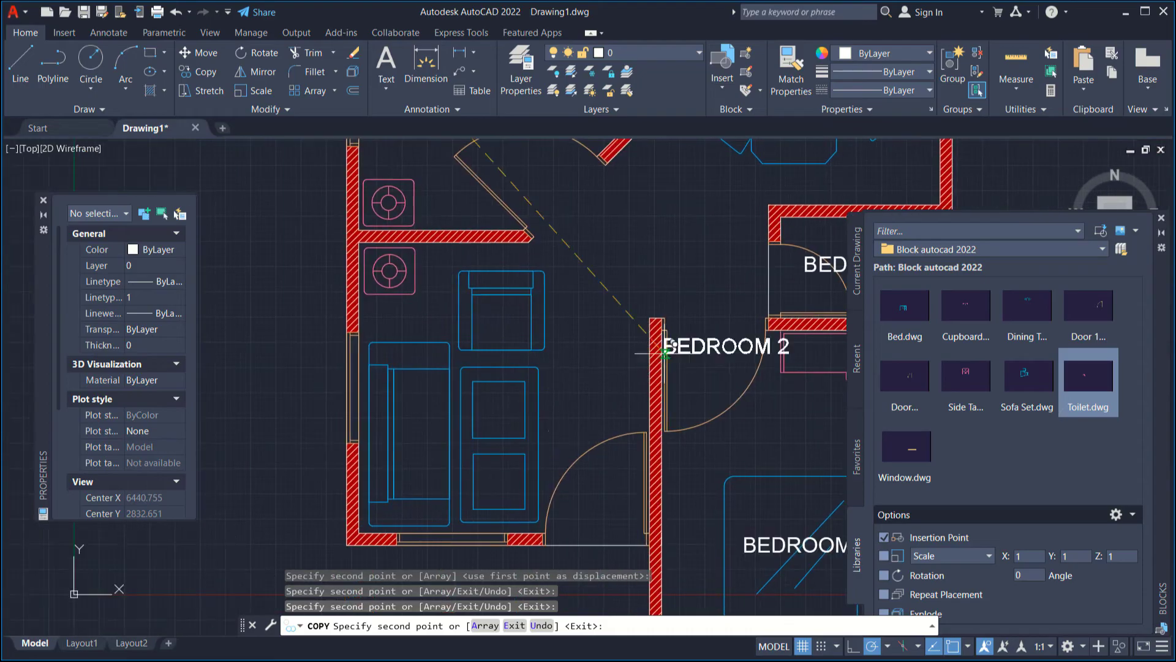
pyautogui.scroll(2, 462, 386)
pyautogui.click(441, 376)
pyautogui.scroll(-2, 595, 379)
pyautogui.press('Return')
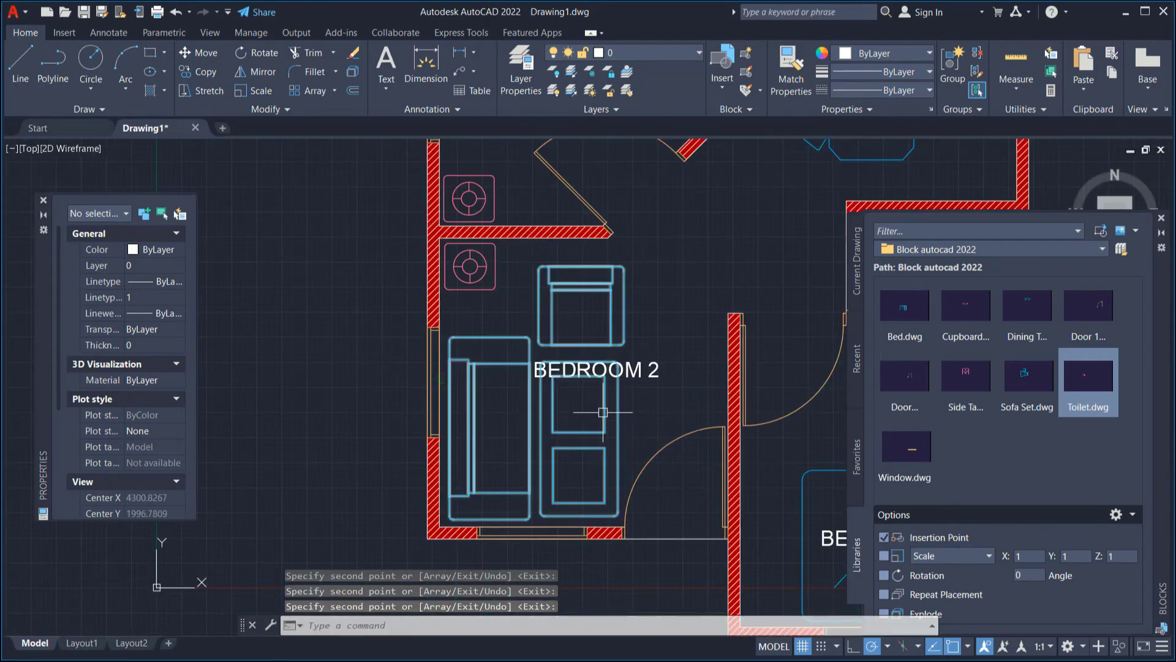
# Change the label over the sofa set to LIVINGROOM
pyautogui.doubleClick(643, 369)
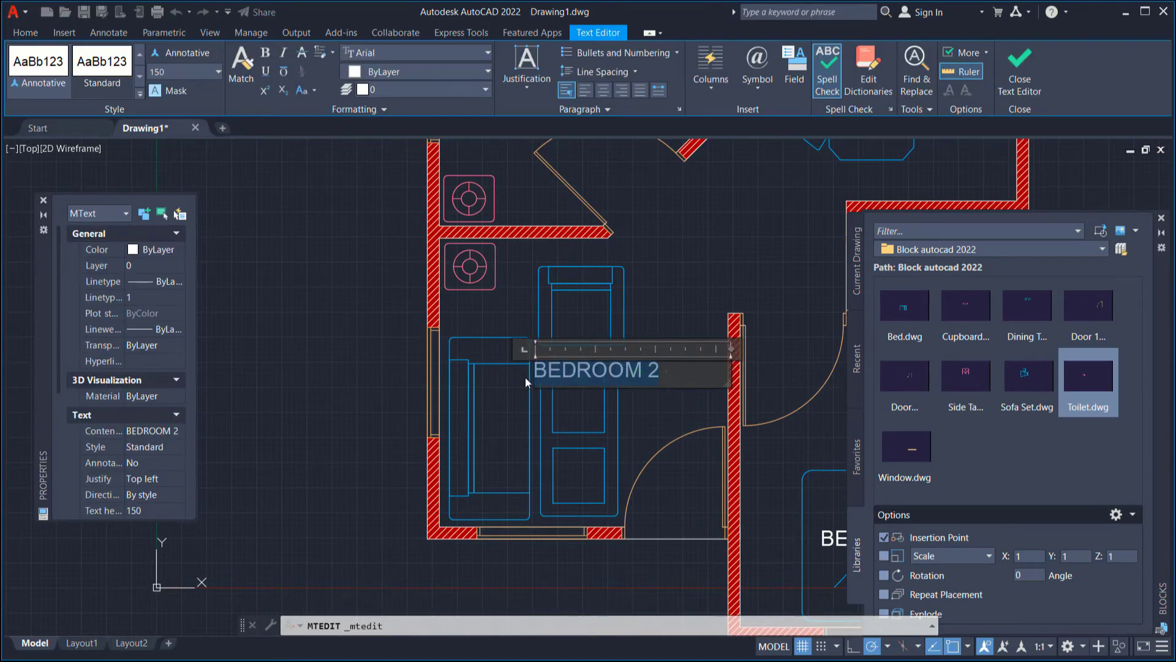
pyautogui.write('LIVI')
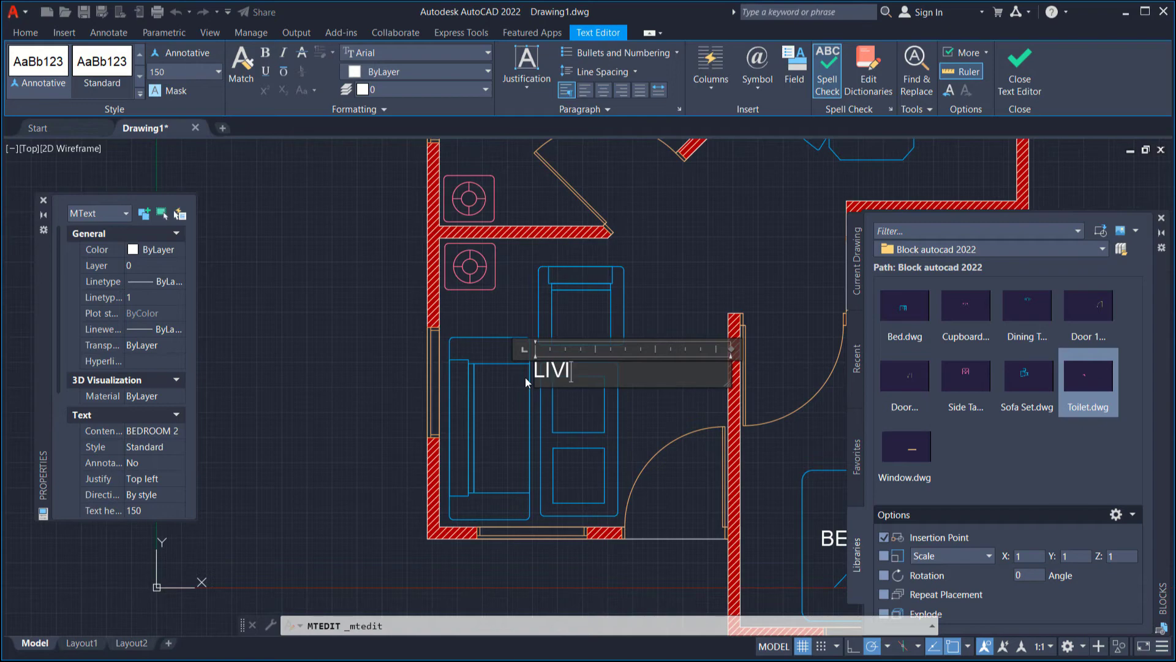
pyautogui.write('NGROOM')
pyautogui.click(710, 276)
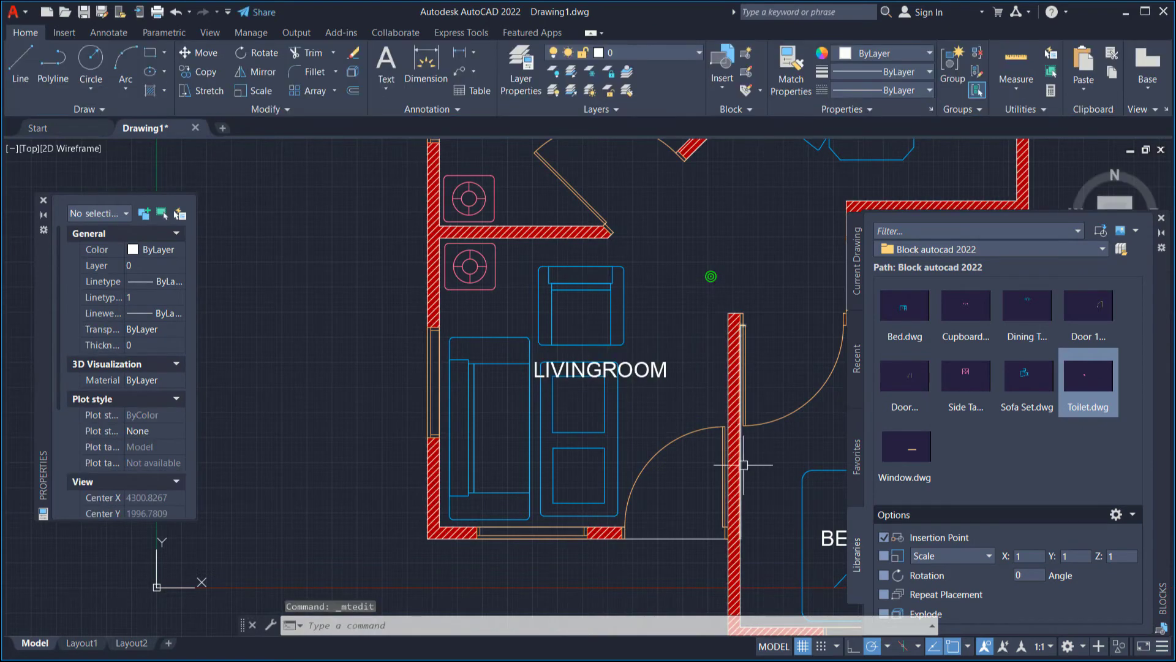
# Change the lower-right room's label to BEDROOM 1 and the small bathroom's label to TOILET
pyautogui.moveTo(744, 464); pyautogui.dragTo(557, 415, button='middle')
pyautogui.doubleClick(751, 490)
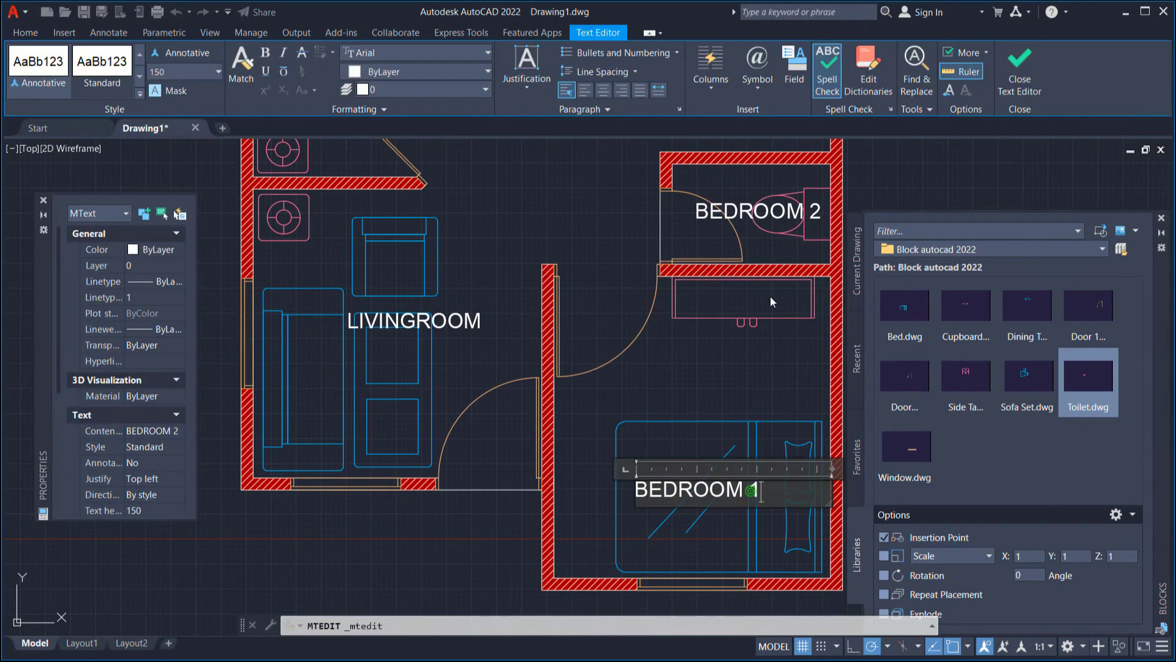
pyautogui.click(764, 215)
pyautogui.doubleClick(764, 214)
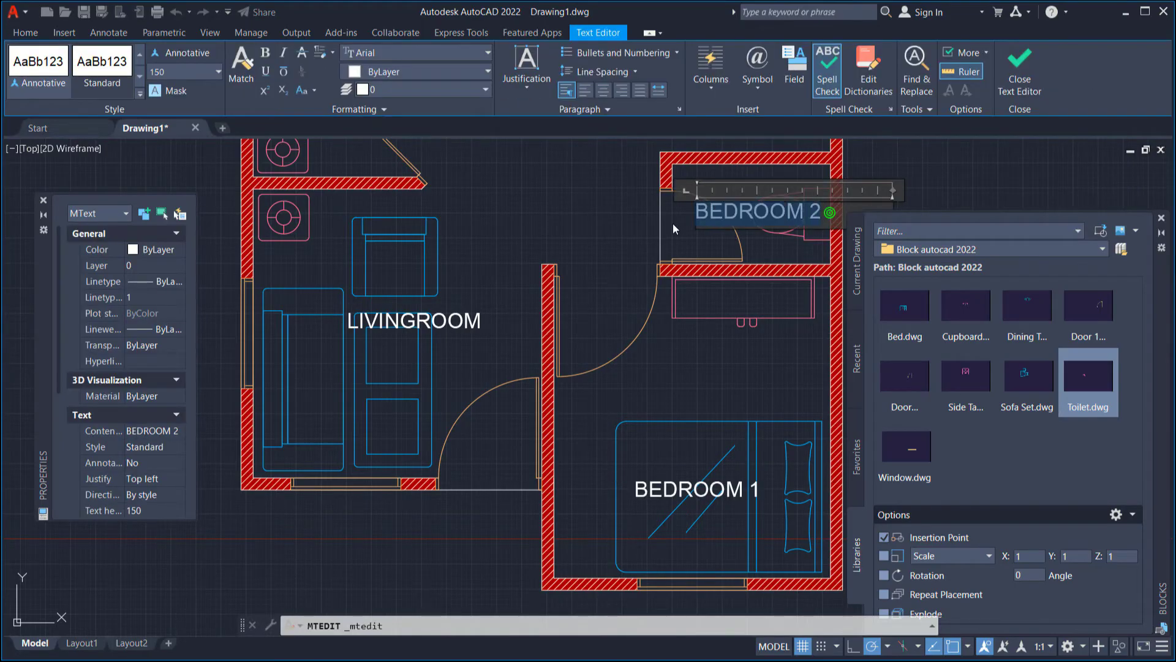
pyautogui.write('TOILET')
pyautogui.click(605, 228)
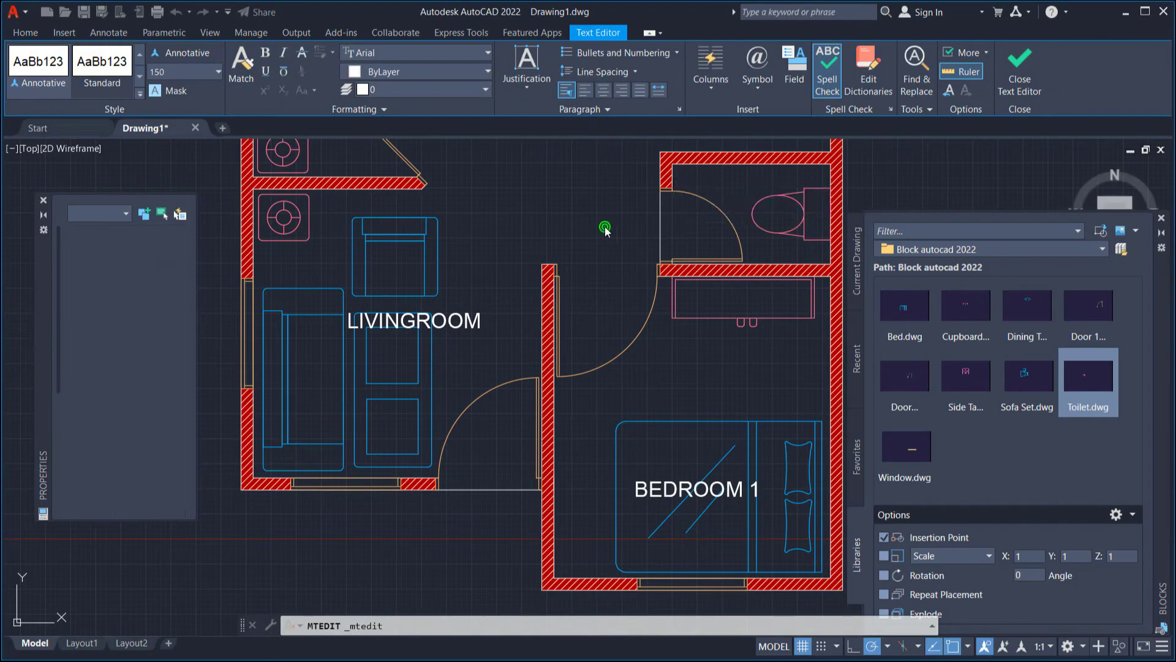
# Change the label above the dining table to KITCHEN
pyautogui.scroll(-5, 605, 228)
pyautogui.scroll(6, 625, 245)
pyautogui.doubleClick(649, 239)
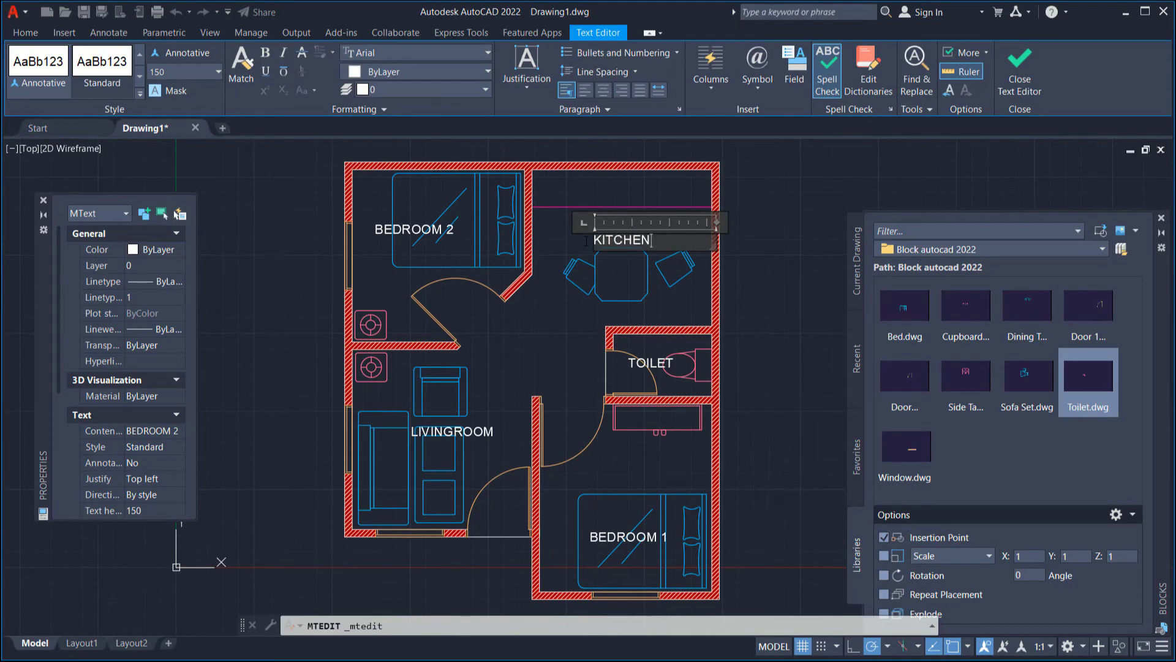
pyautogui.click(764, 292)
pyautogui.scroll(-4, 674, 295)
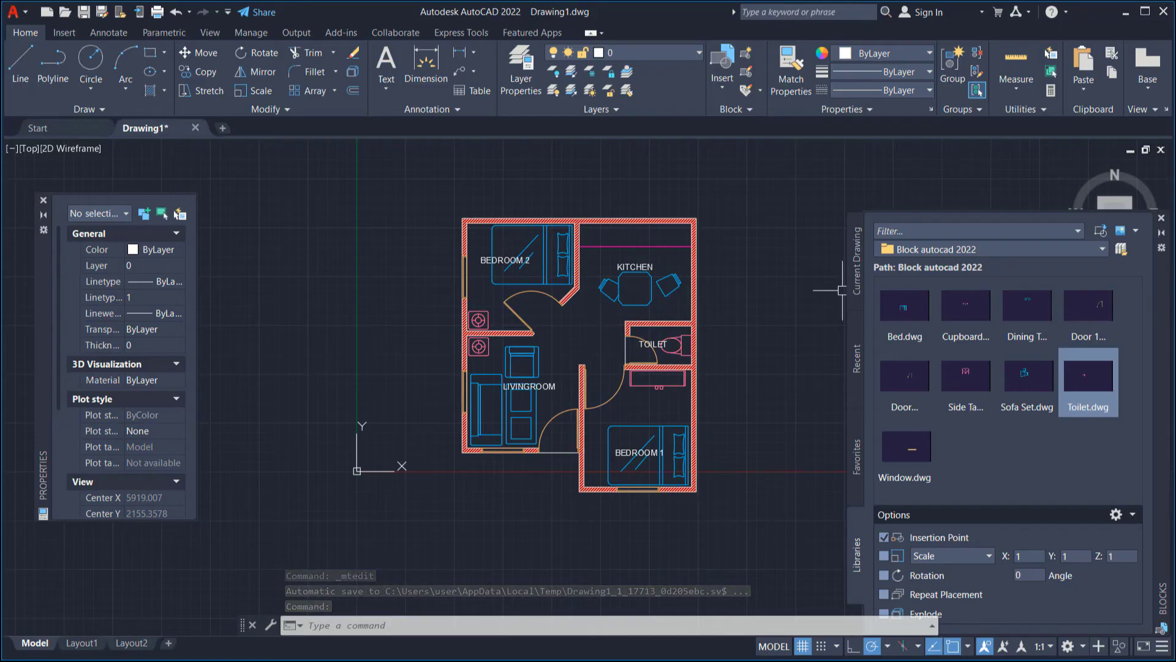
# Make Annotative the current dimension style and open it for modification
pyautogui.scroll(2, 570, 319)
pyautogui.write('D')
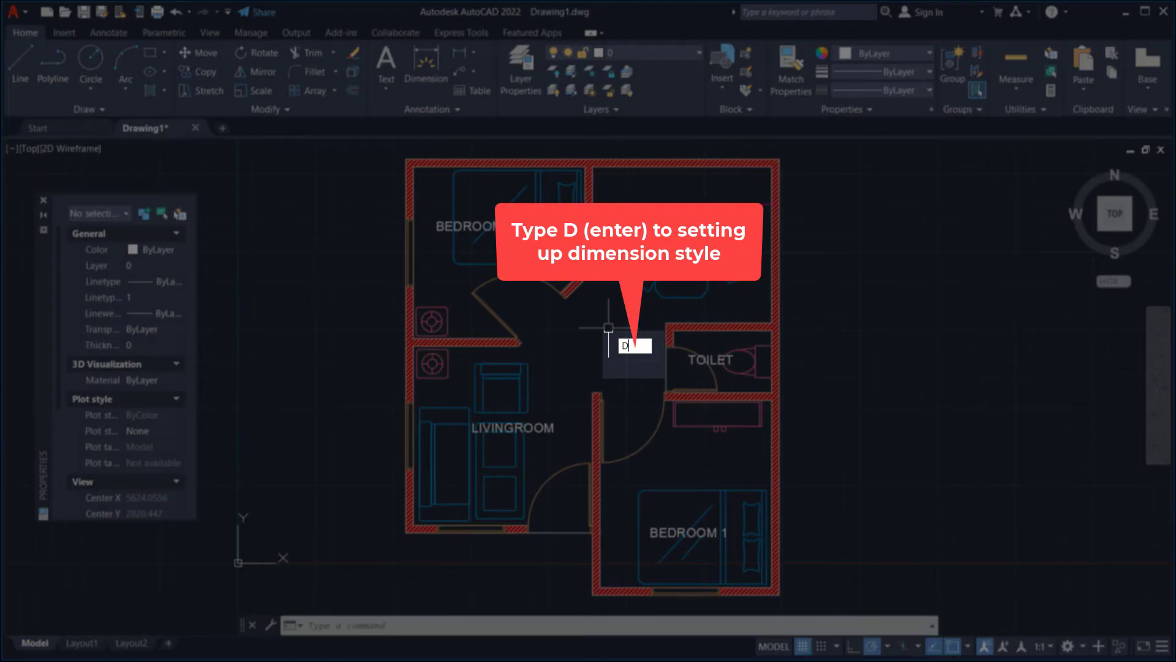
pyautogui.press('Return')
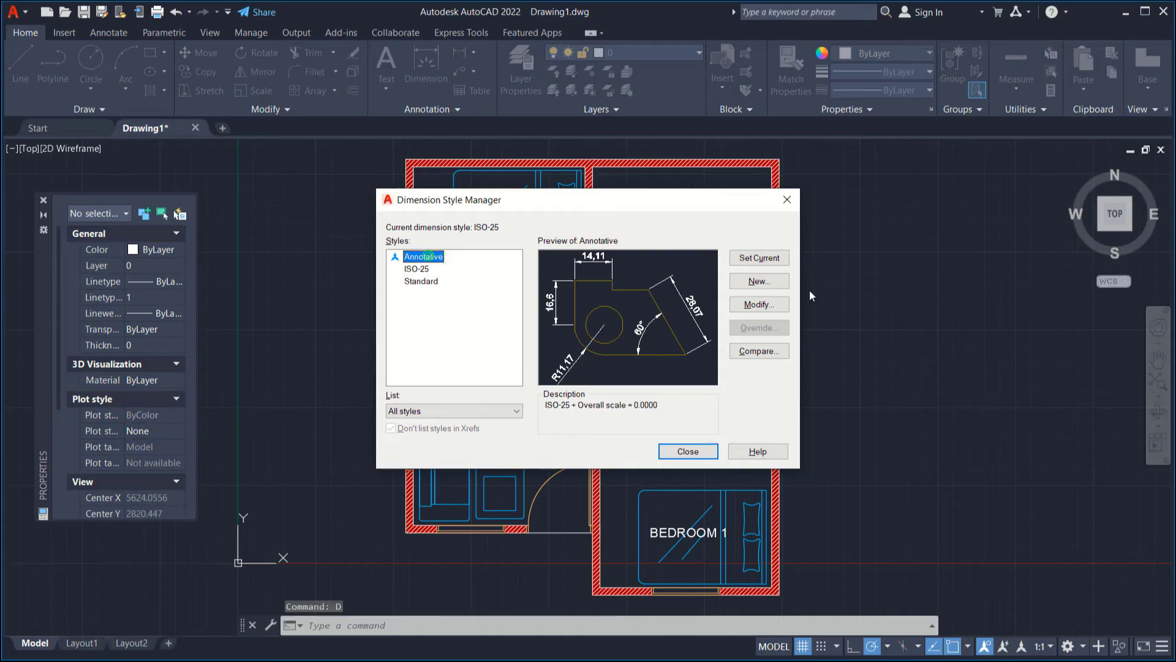
pyautogui.click(769, 260)
pyautogui.click(761, 306)
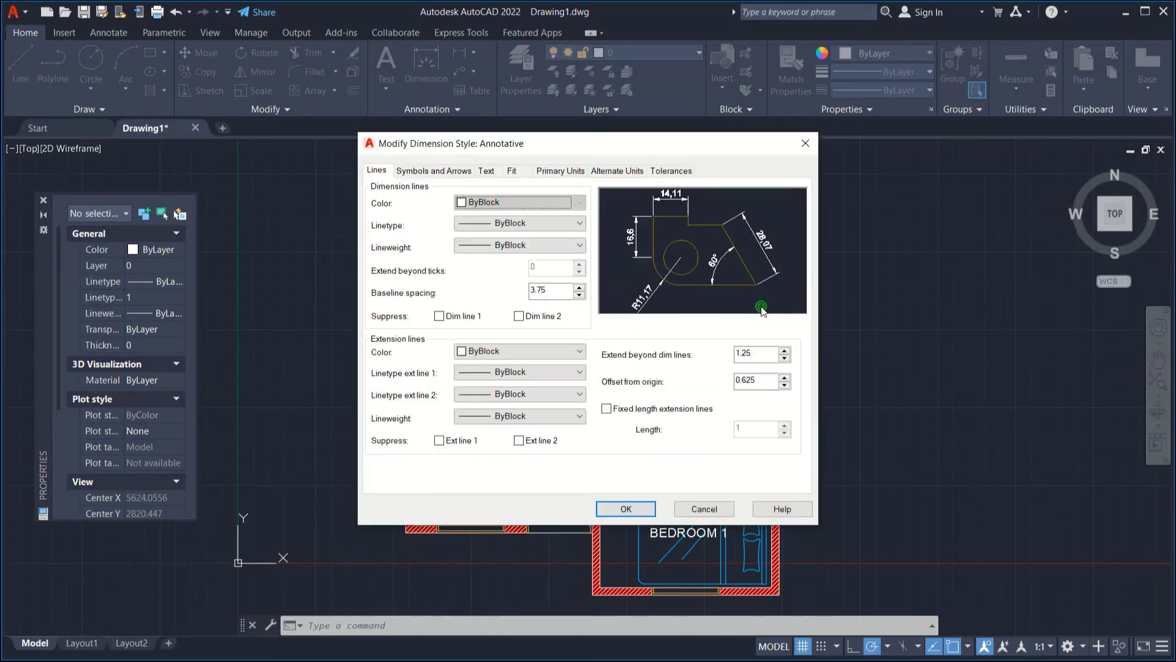
# Set the style's dimension lines and extension lines to Red, with the extension lines offset 7 from the origin
pyautogui.click(513, 204)
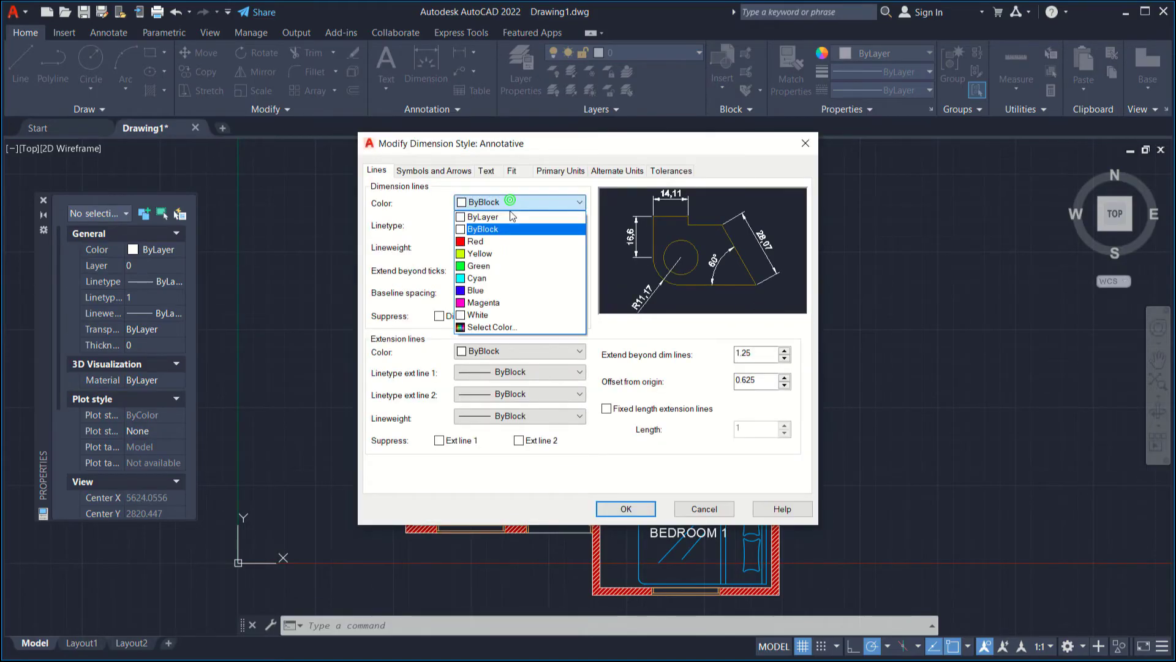
pyautogui.click(488, 243)
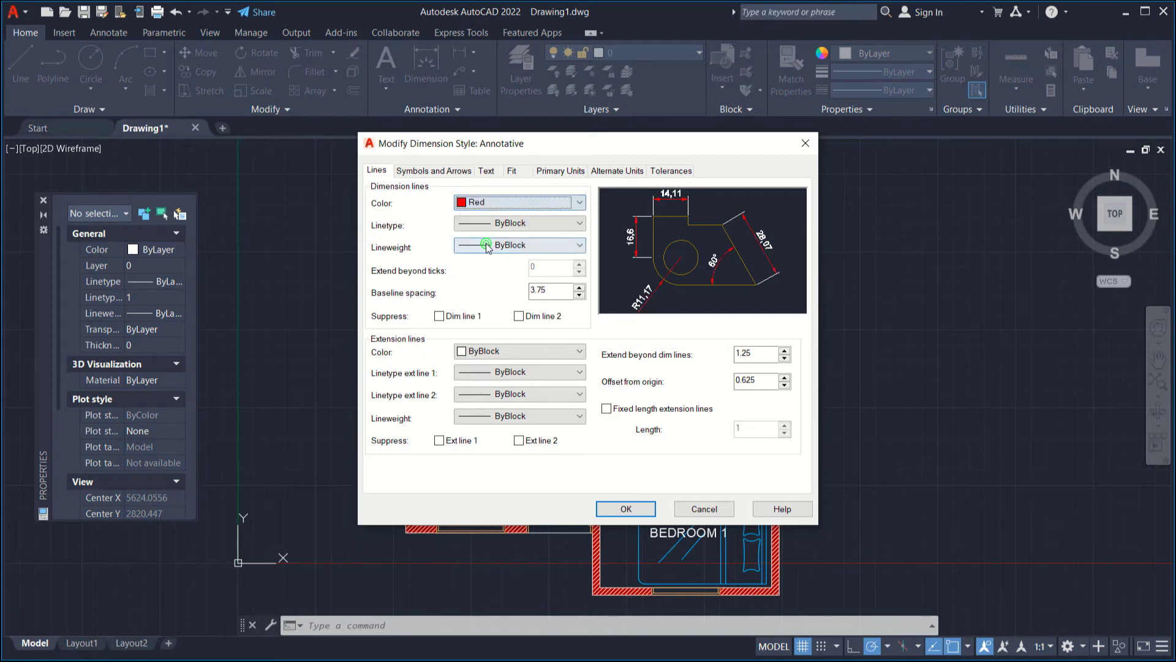
pyautogui.click(484, 350)
pyautogui.click(477, 391)
pyautogui.moveTo(759, 380); pyautogui.dragTo(727, 383)
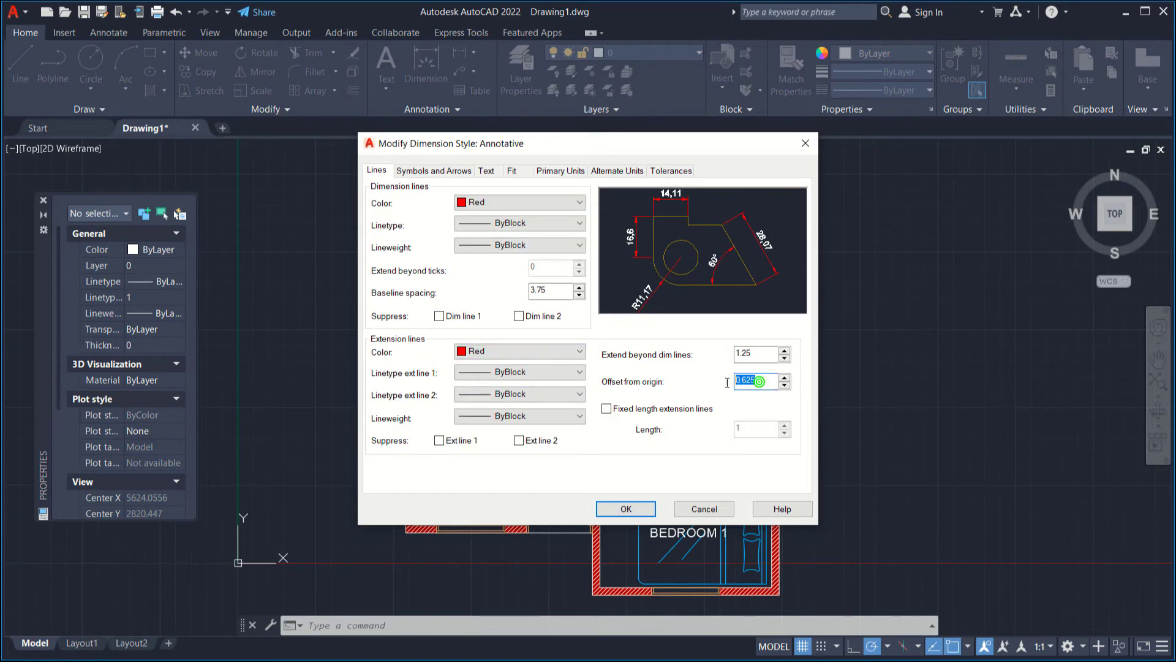
pyautogui.click(758, 352)
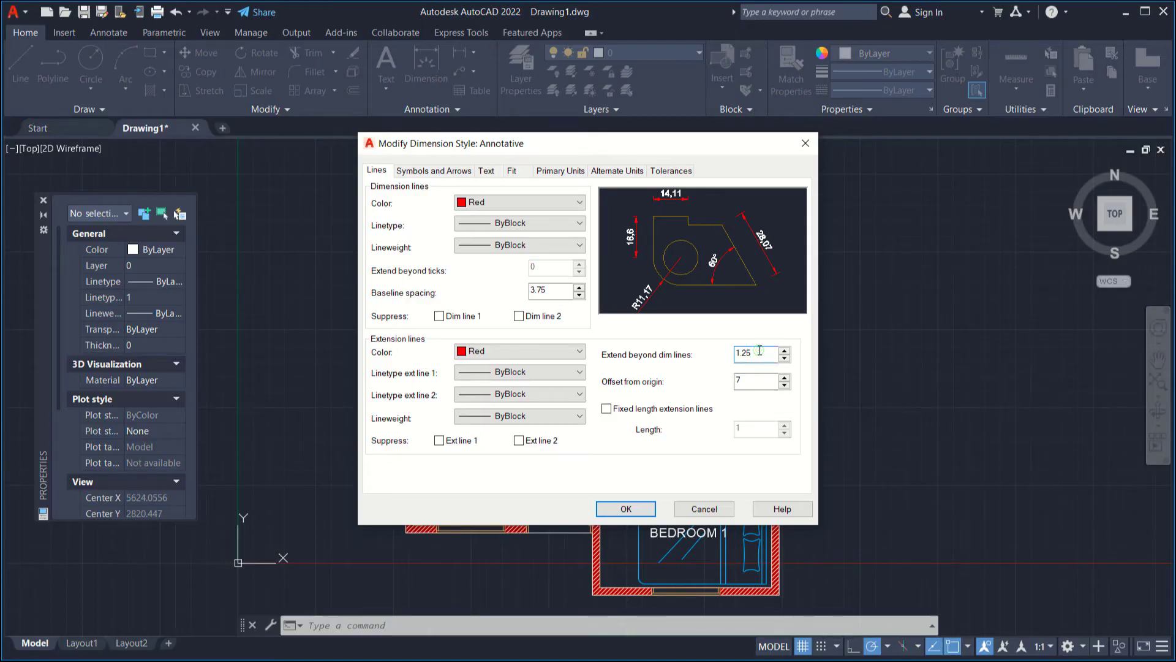
# Set the style's arrowheads to Architectural tick and its text color to Green
pyautogui.click(449, 169)
pyautogui.click(453, 216)
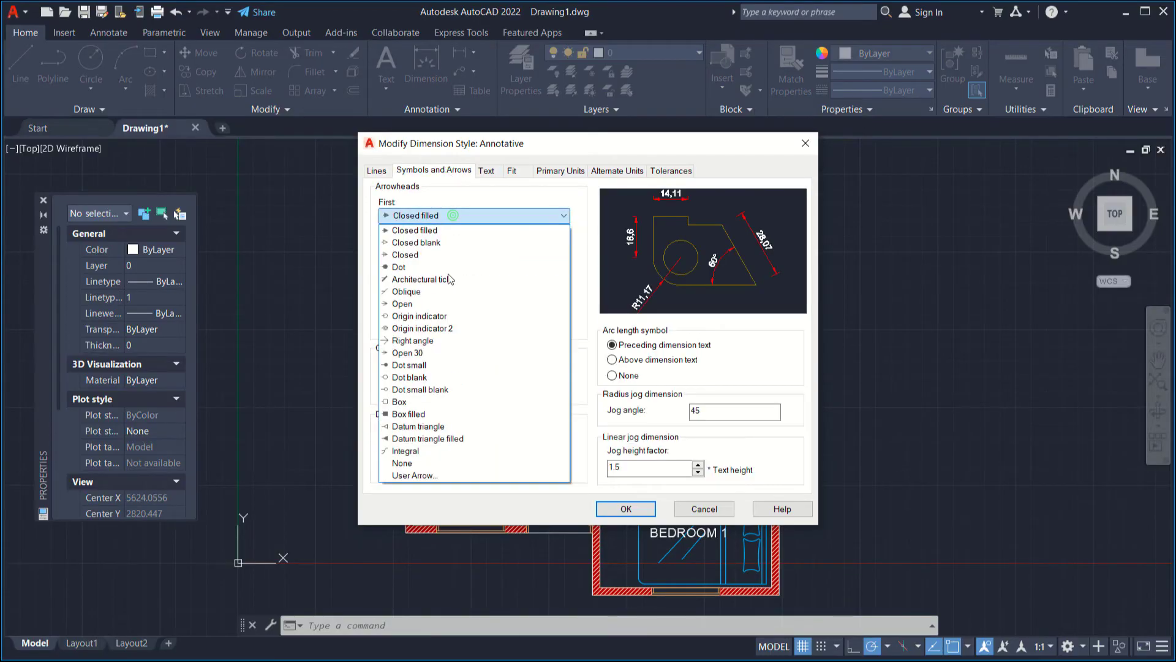
pyautogui.click(447, 276)
pyautogui.click(488, 171)
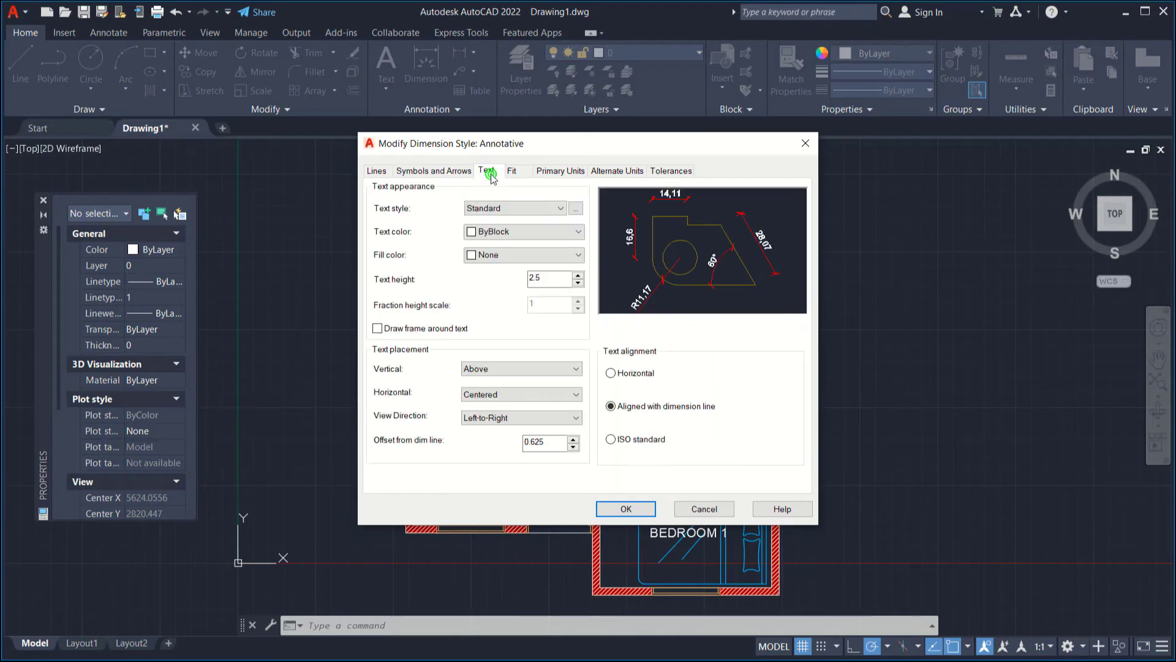
pyautogui.click(493, 232)
pyautogui.click(494, 297)
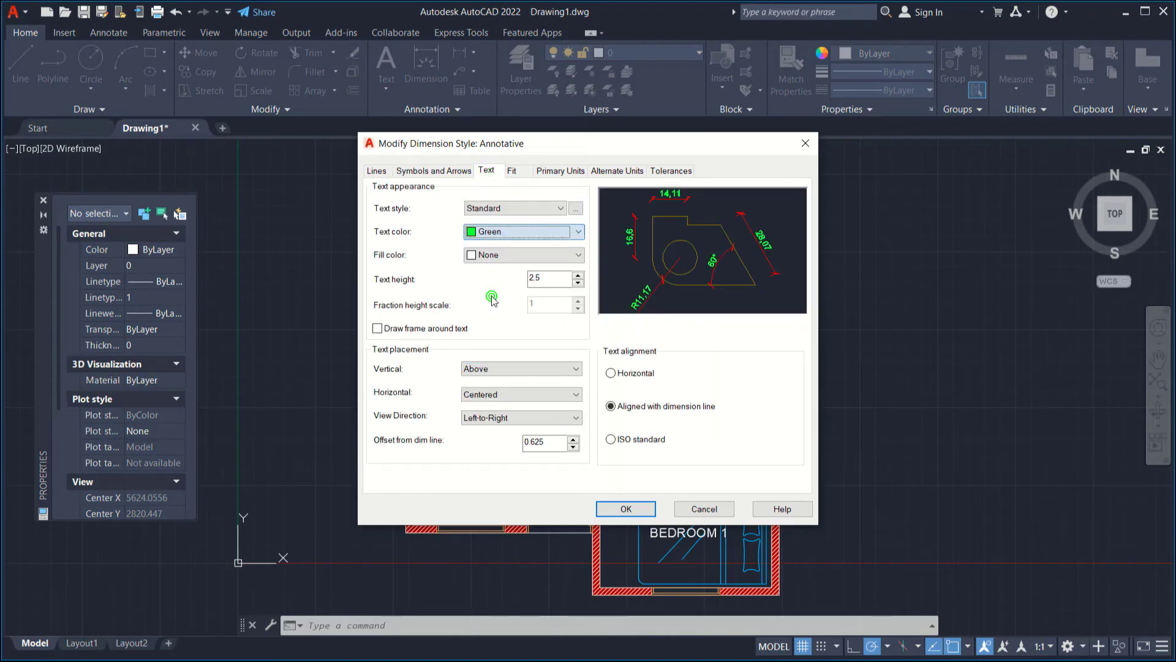
# Save the style changes and close the Dimension Style Manager with Annotative as the current style
pyautogui.click(621, 509)
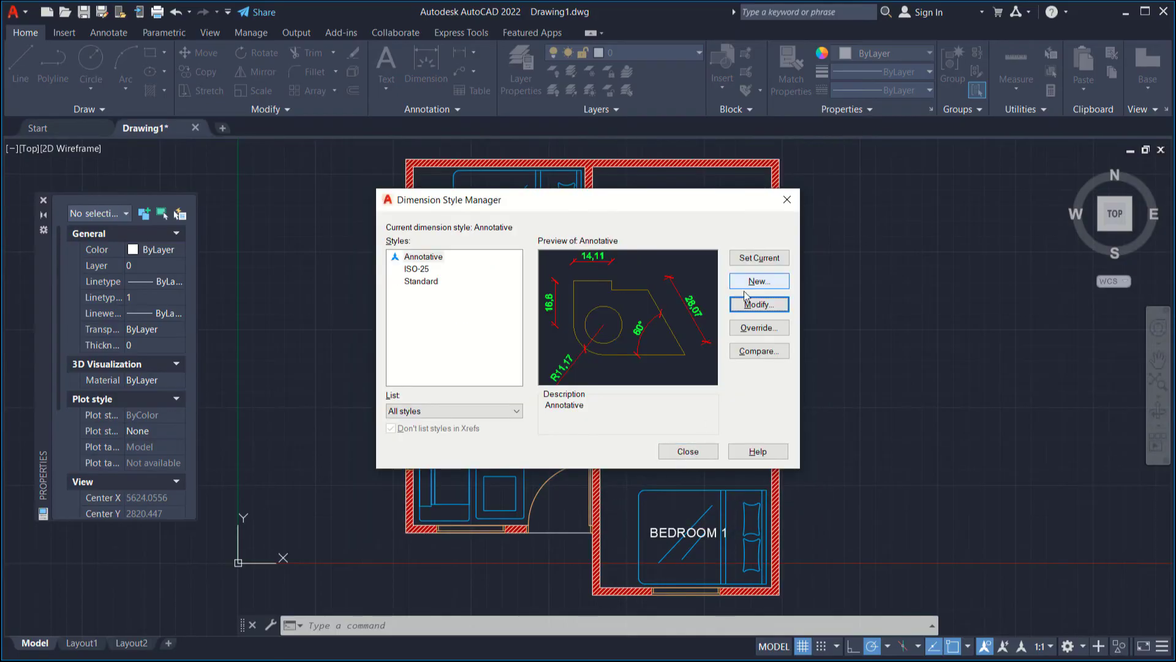
pyautogui.click(781, 258)
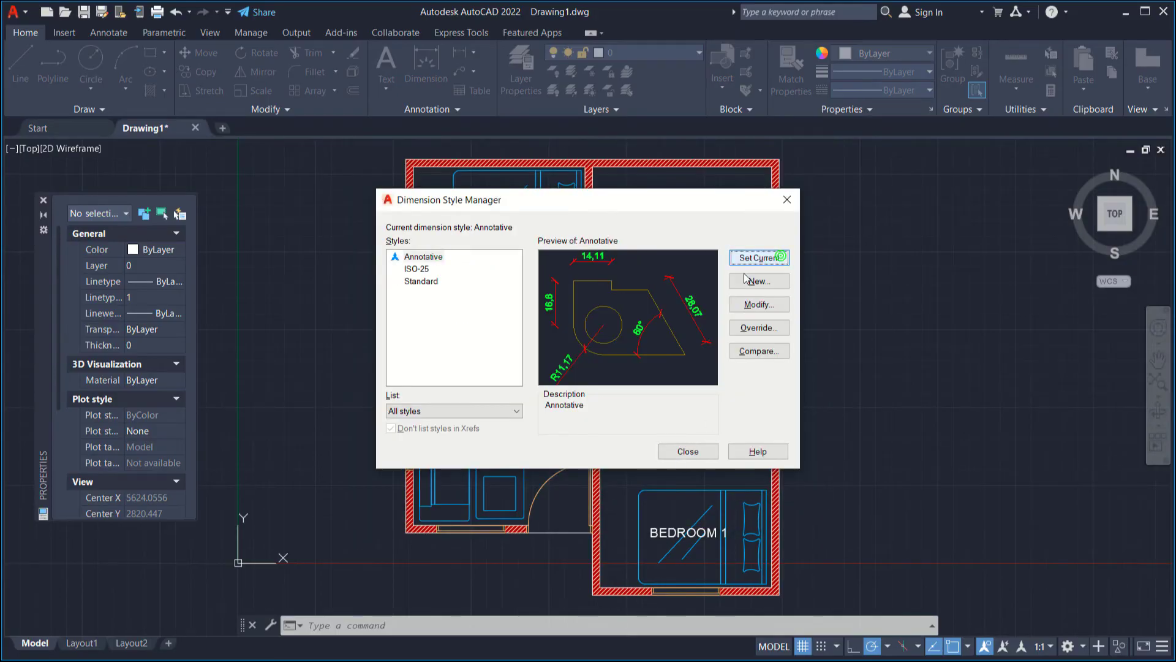
pyautogui.click(688, 452)
# Start the linear dimension command with the annotation scale set to 1:50
pyautogui.scroll(3, 675, 376)
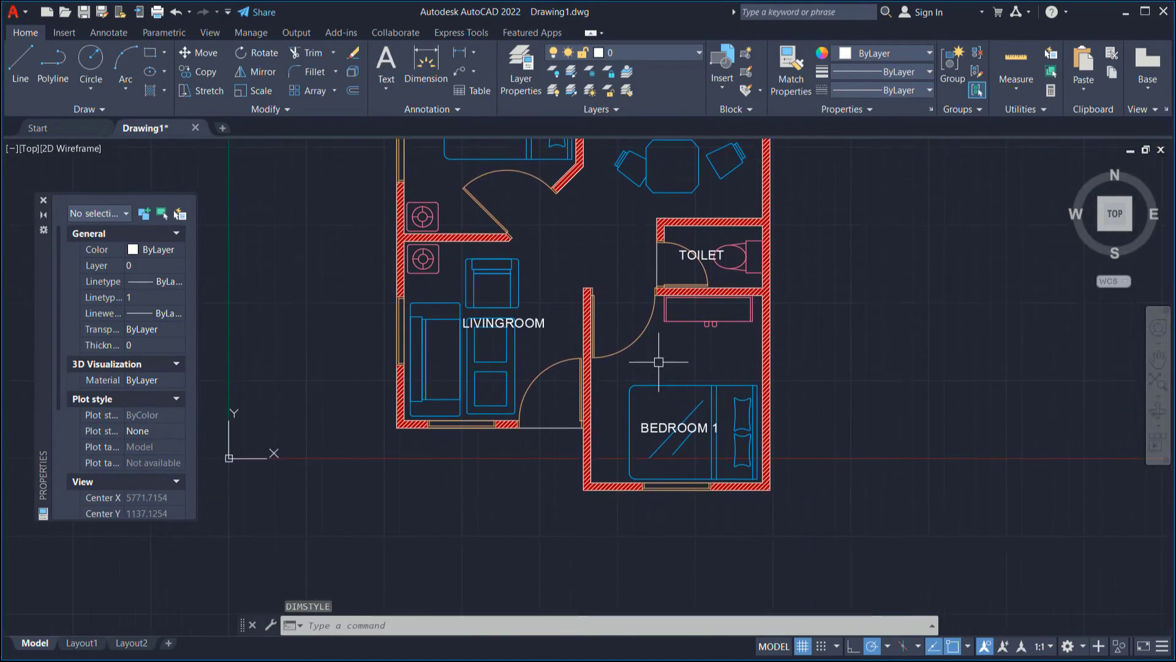
pyautogui.write('dimlin')
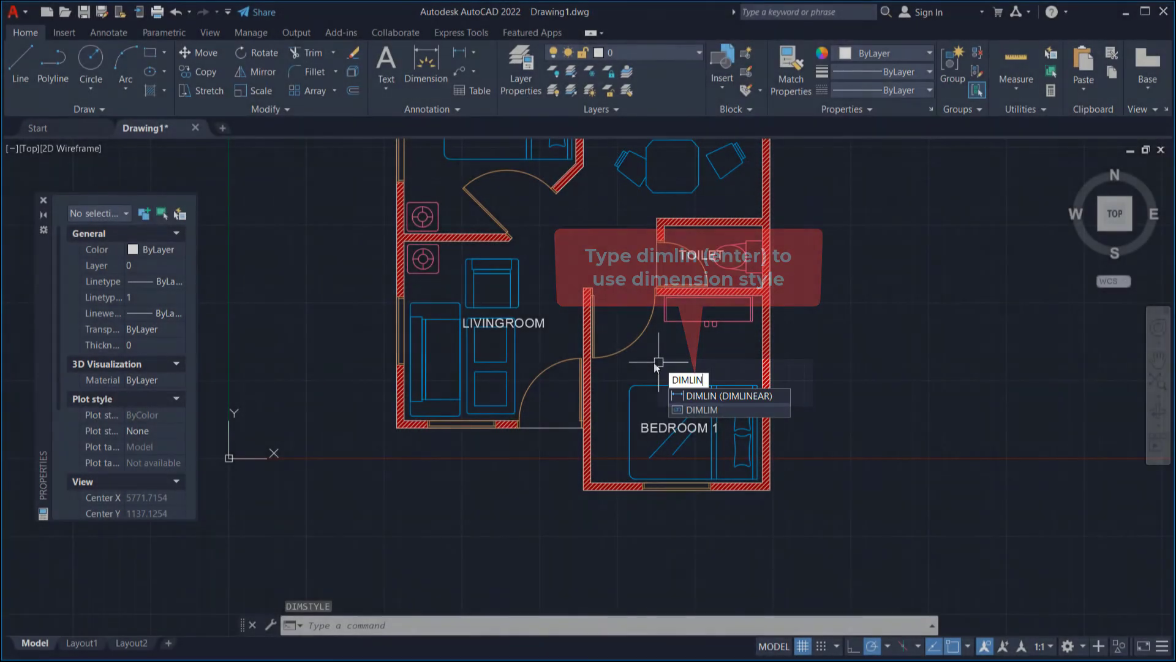
pyautogui.press('Return')
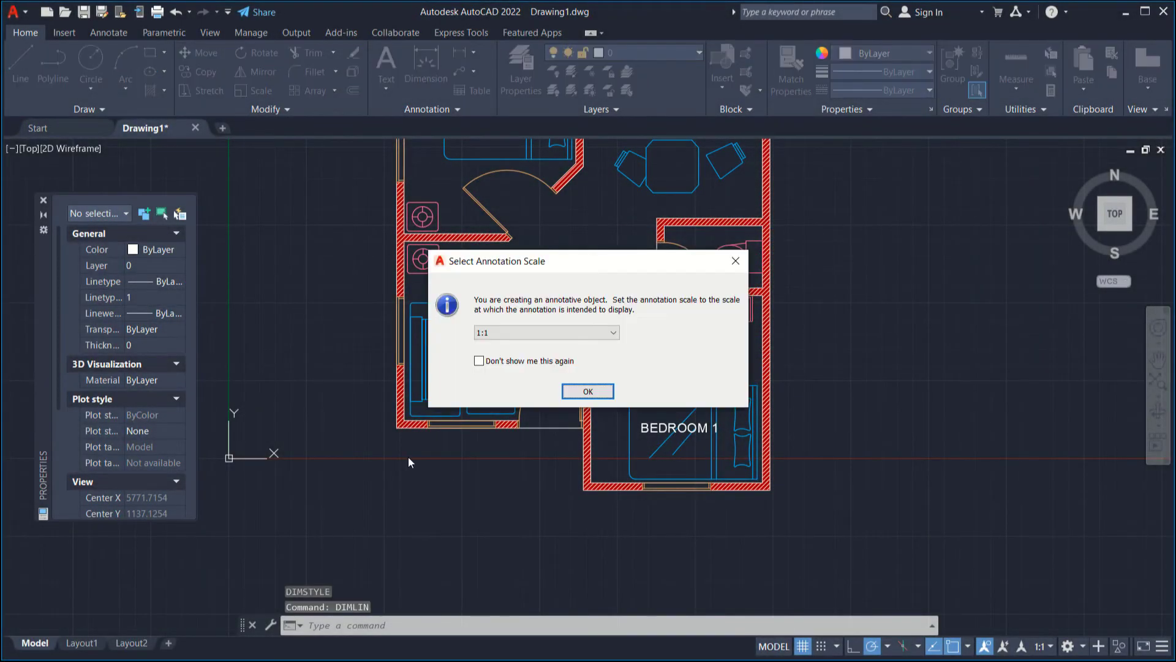
pyautogui.click(594, 333)
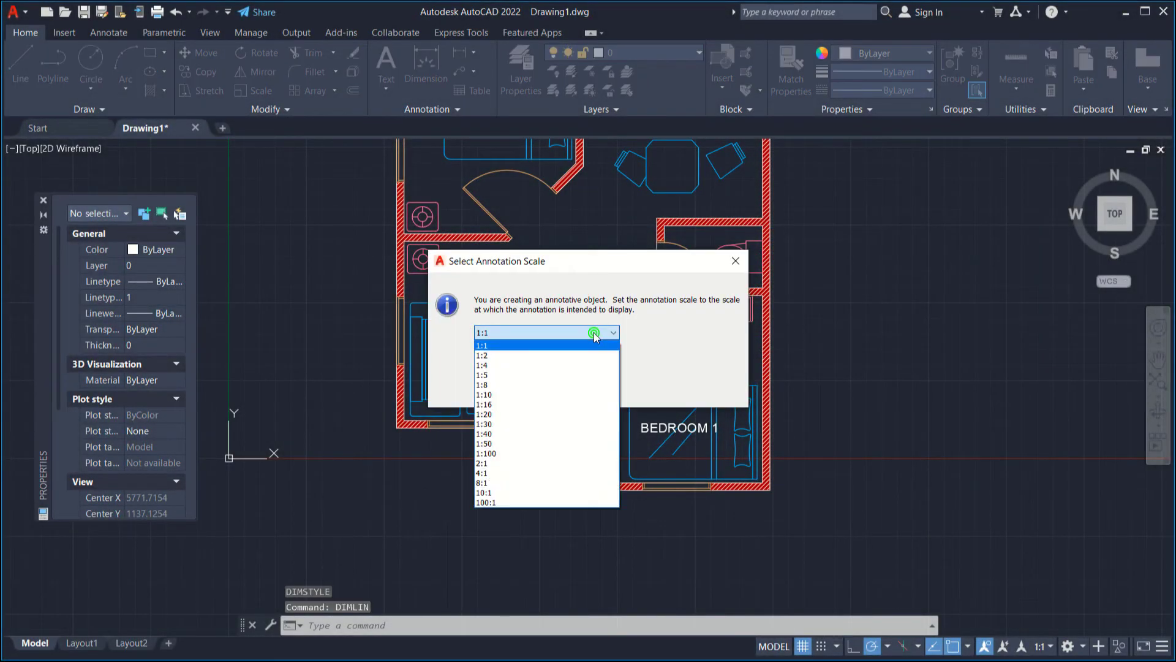
pyautogui.click(486, 443)
pyautogui.click(604, 392)
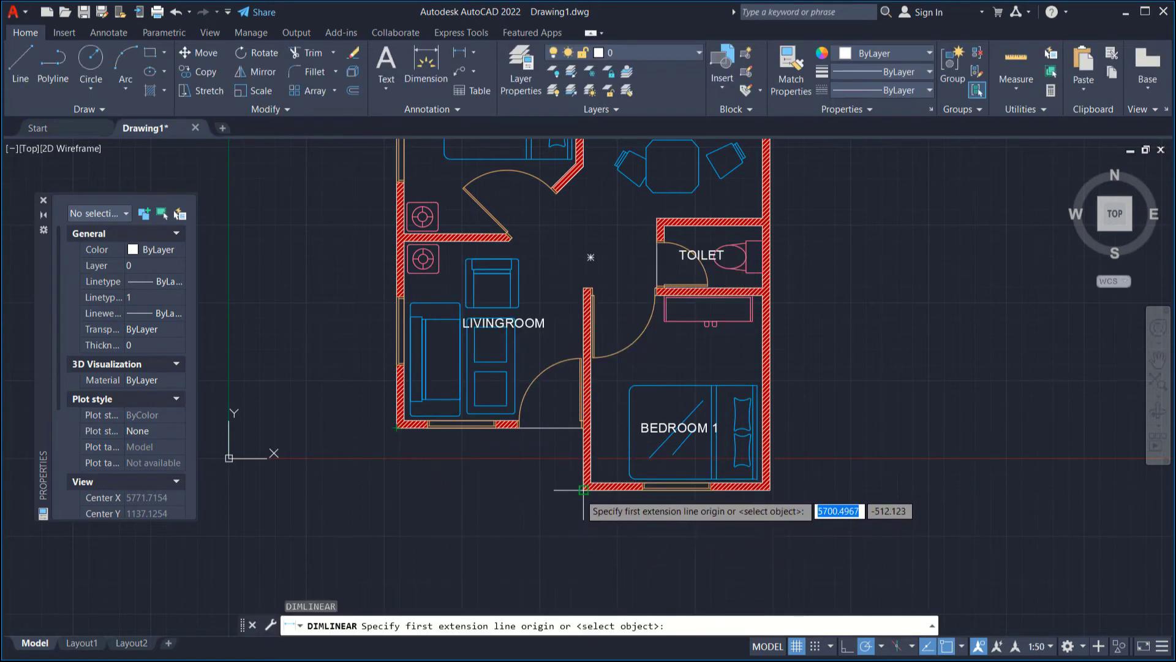
# Dimension the living room's width from its outer left edge to the BEDROOM 1 left wall, placing the dimension below the plan
pyautogui.click(393, 492)
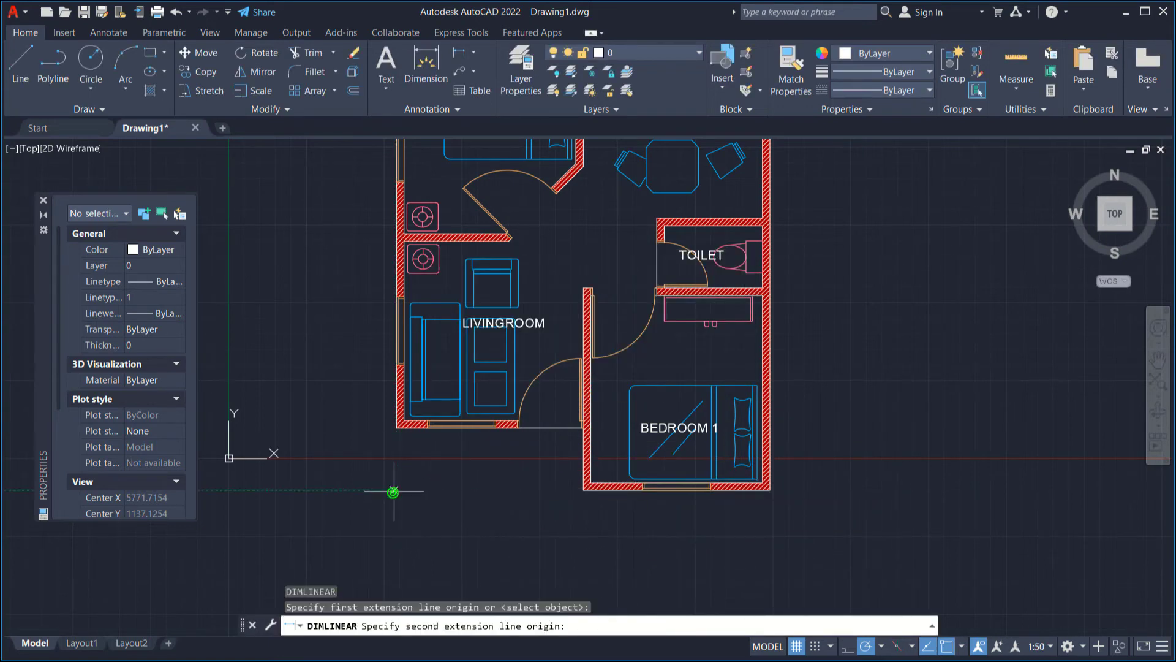
pyautogui.click(584, 490)
pyautogui.click(557, 524)
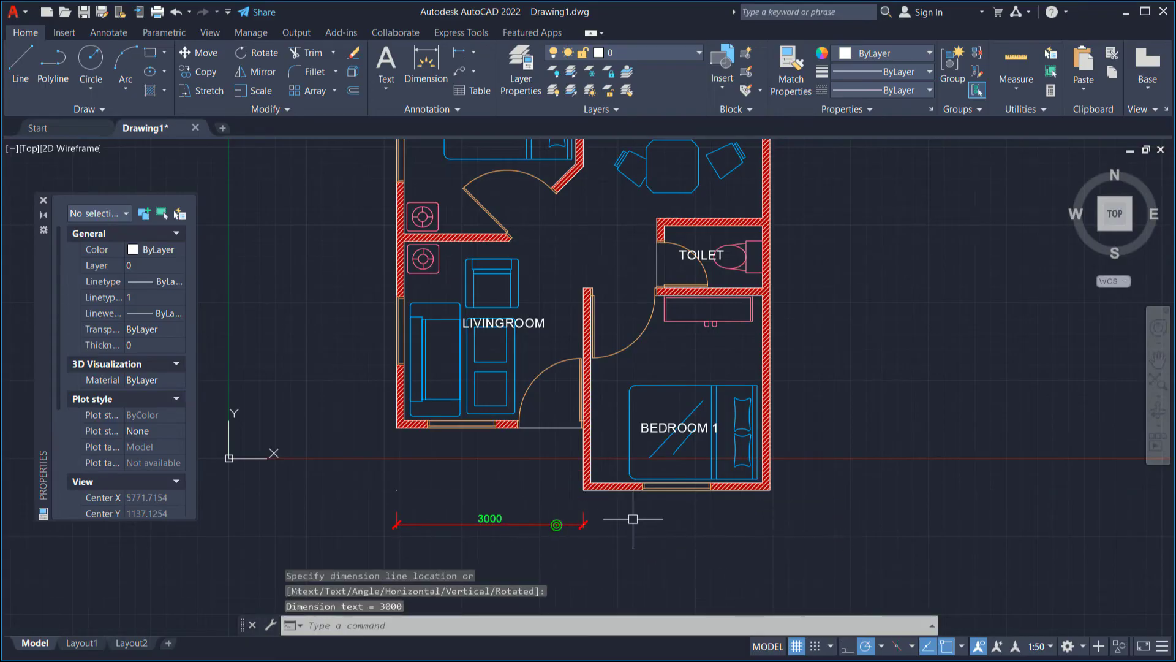
# Dimension the outer width of BEDROOM 1 below the plan, in line with the living room dimension
pyautogui.press('Return')
pyautogui.click(582, 492)
pyautogui.click(771, 491)
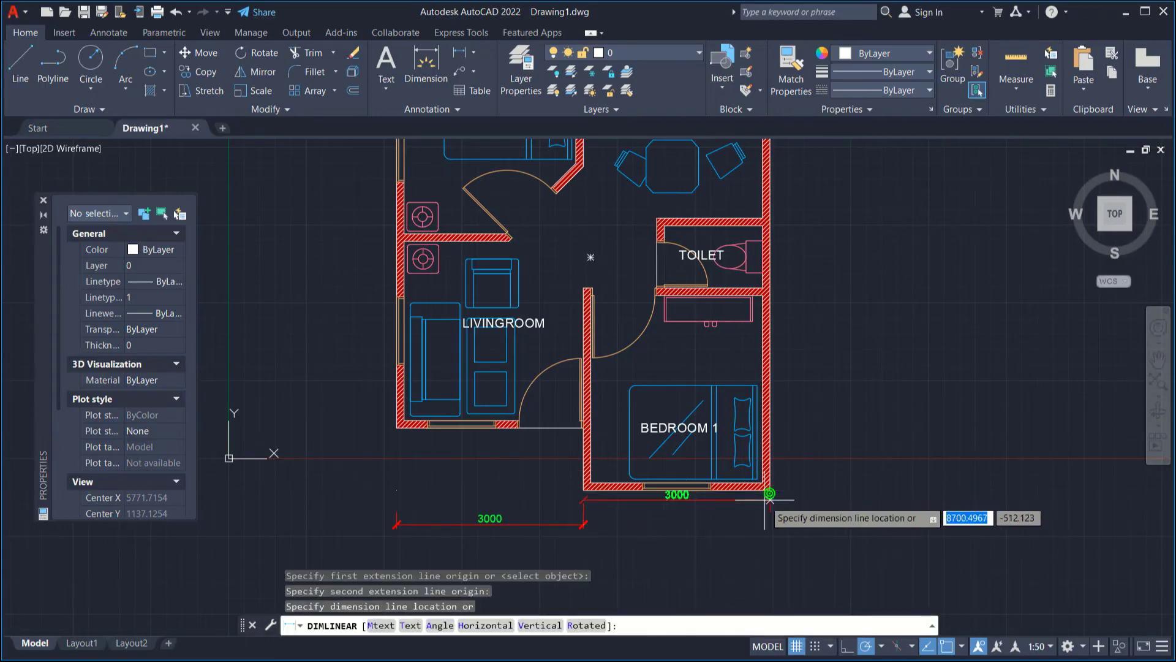
pyautogui.scroll(5, 585, 521)
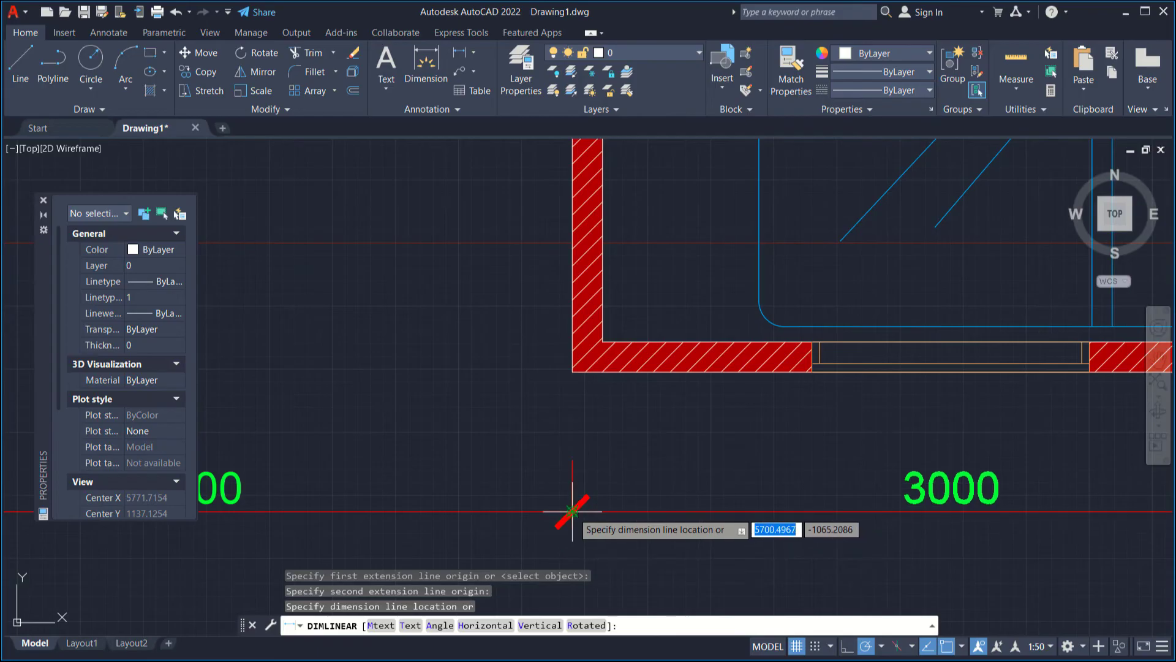
pyautogui.click(756, 502)
pyautogui.scroll(-4, 770, 517)
# Dimension the plan's overall width from BEDROOM 1's outer right corner to the living room's outer left edge, below the two room dimensions
pyautogui.press('Return')
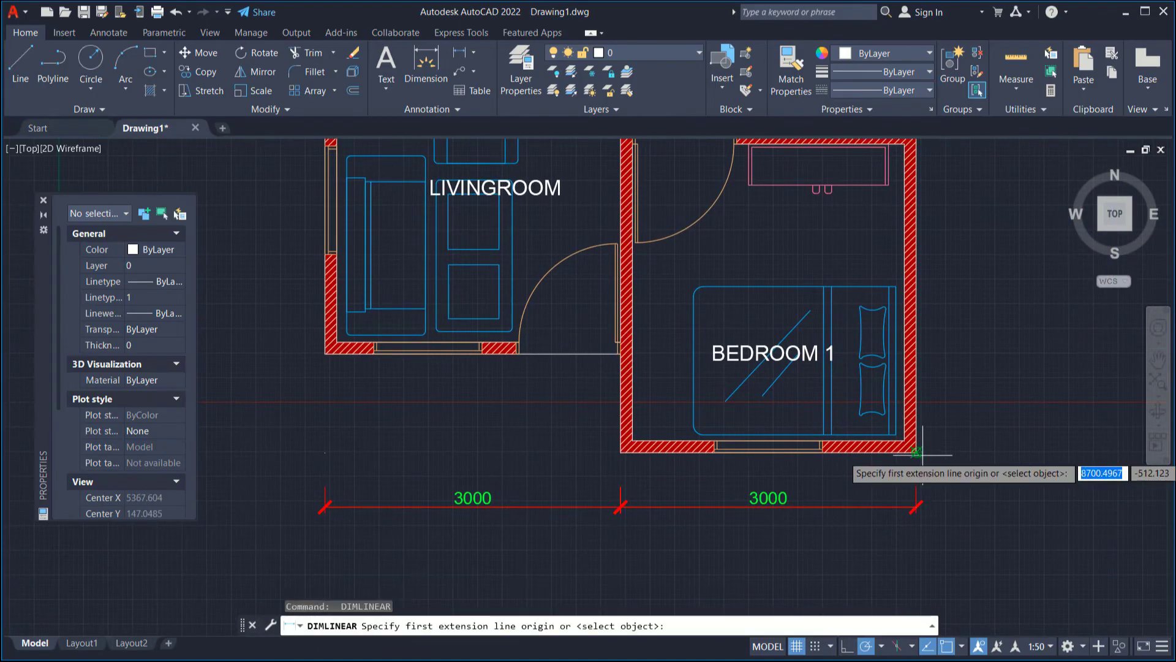
pyautogui.click(916, 453)
pyautogui.click(324, 457)
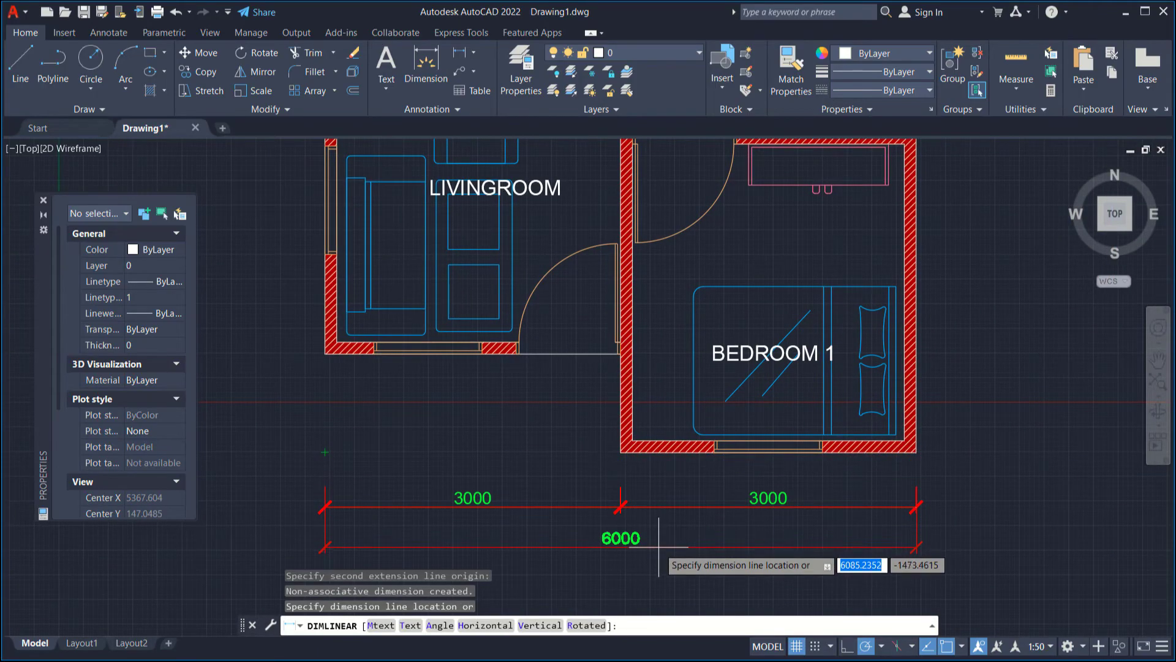
pyautogui.click(652, 539)
# Dimension BEDROOM 1's length from its lower outer right corner to the underside of the toilet wall, placing it right of the plan
pyautogui.scroll(-4, 760, 515)
pyautogui.press('Return')
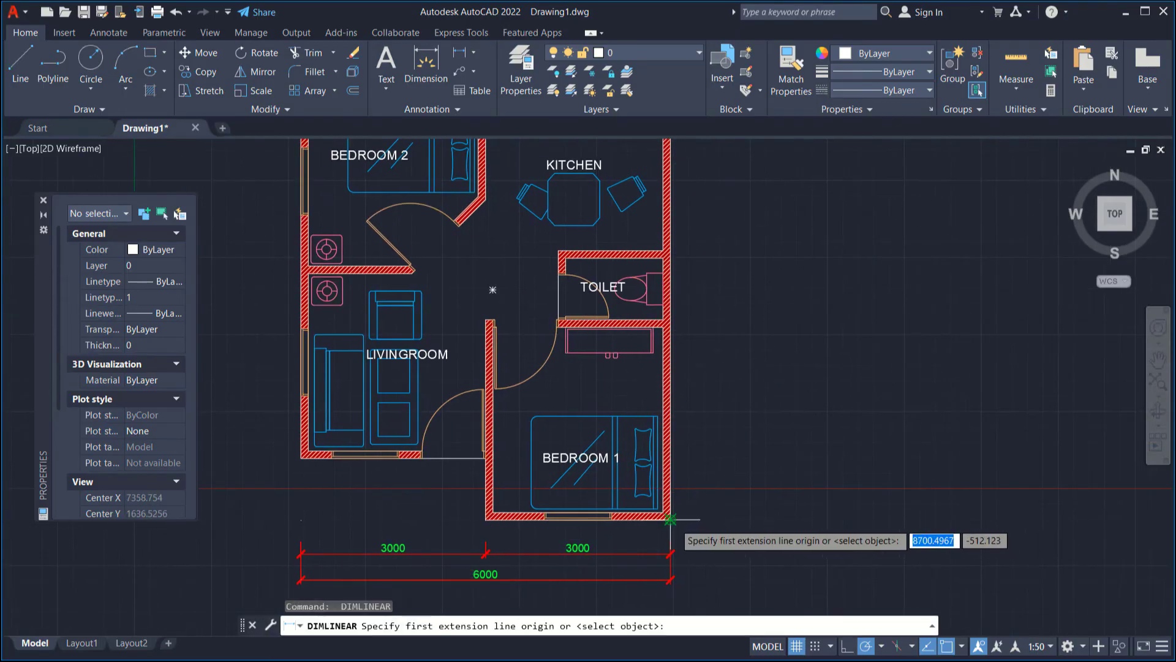
pyautogui.click(670, 520)
pyautogui.scroll(2, 692, 299)
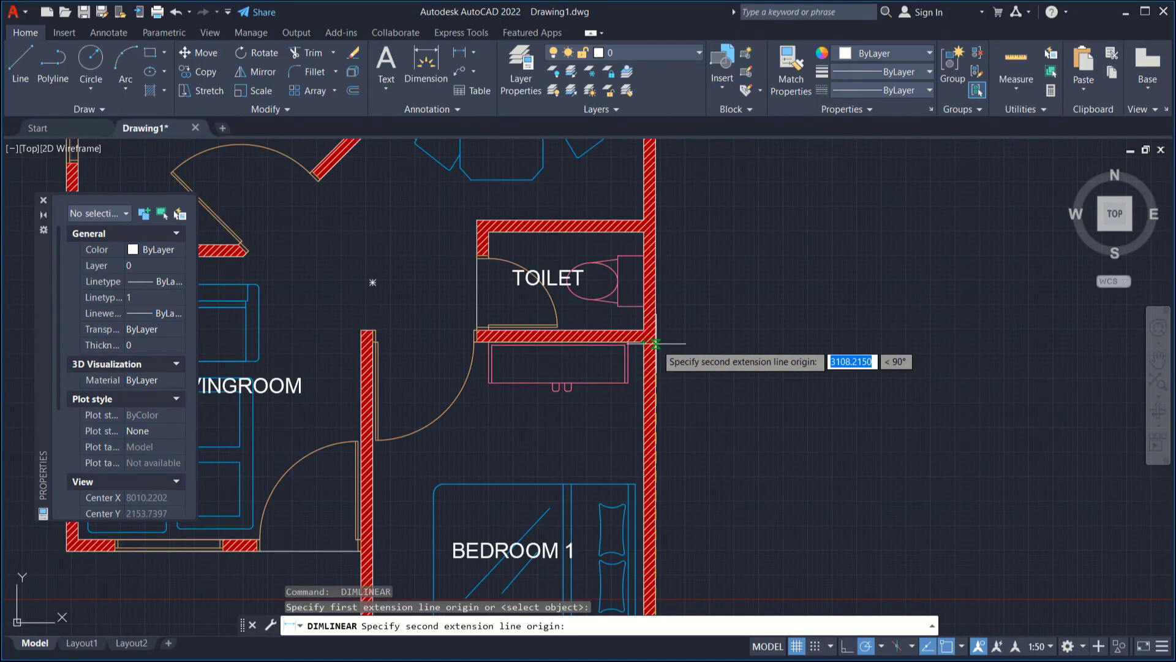
pyautogui.click(644, 342)
pyautogui.scroll(-2, 754, 340)
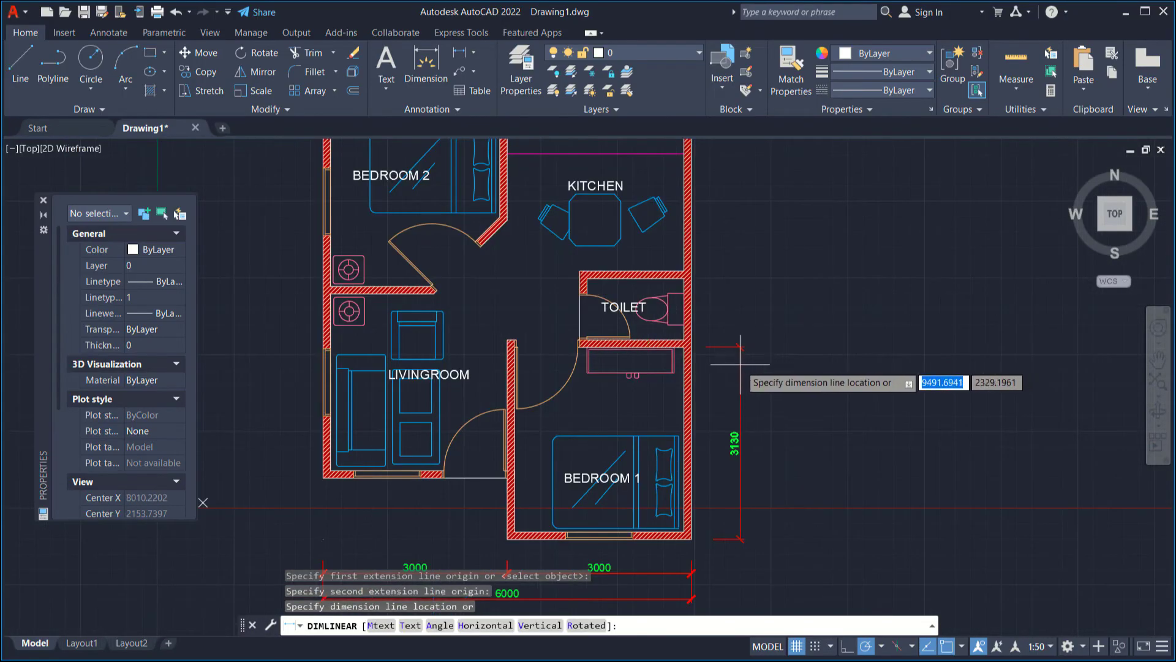
pyautogui.click(734, 365)
# Move the vertical BEDROOM 1 dimension line closer to the right outer wall
pyautogui.moveTo(743, 367); pyautogui.dragTo(734, 338, button='middle')
pyautogui.click(725, 457)
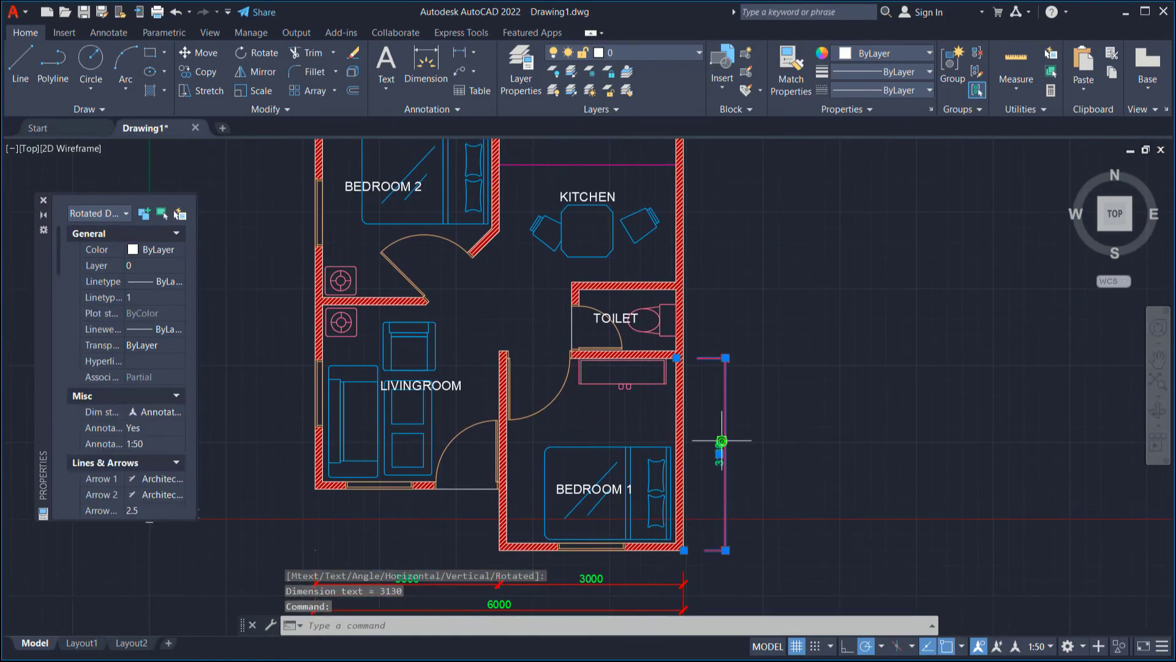
pyautogui.scroll(5, 720, 478)
pyautogui.click(697, 401)
pyautogui.scroll(-4, 746, 404)
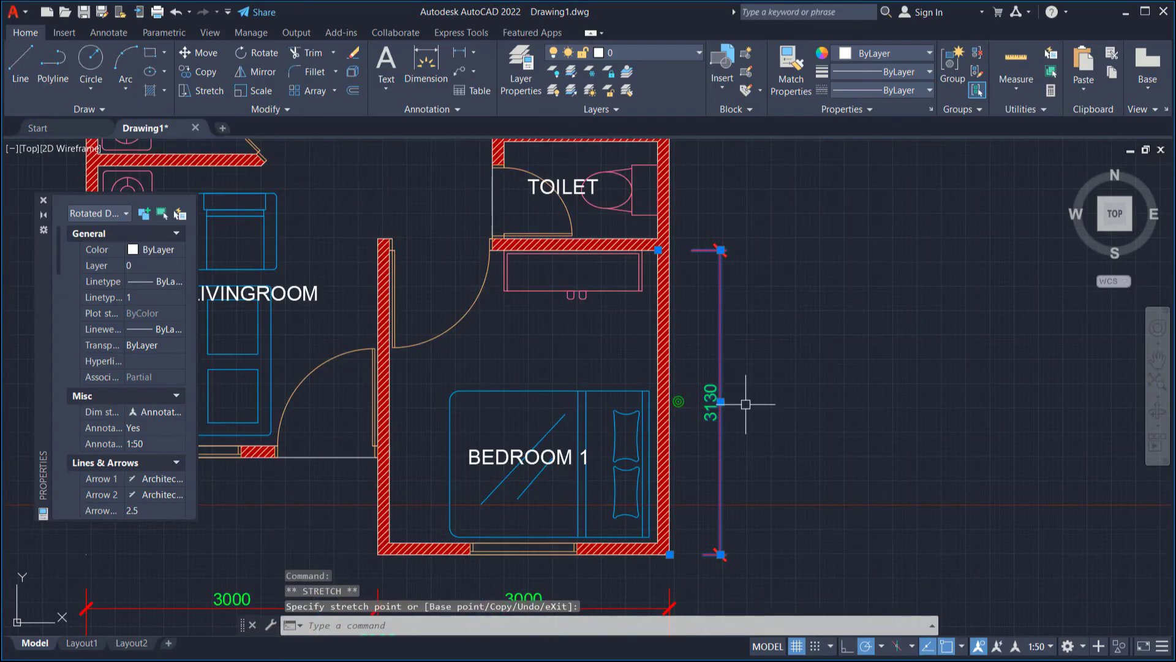
pyautogui.click(795, 403)
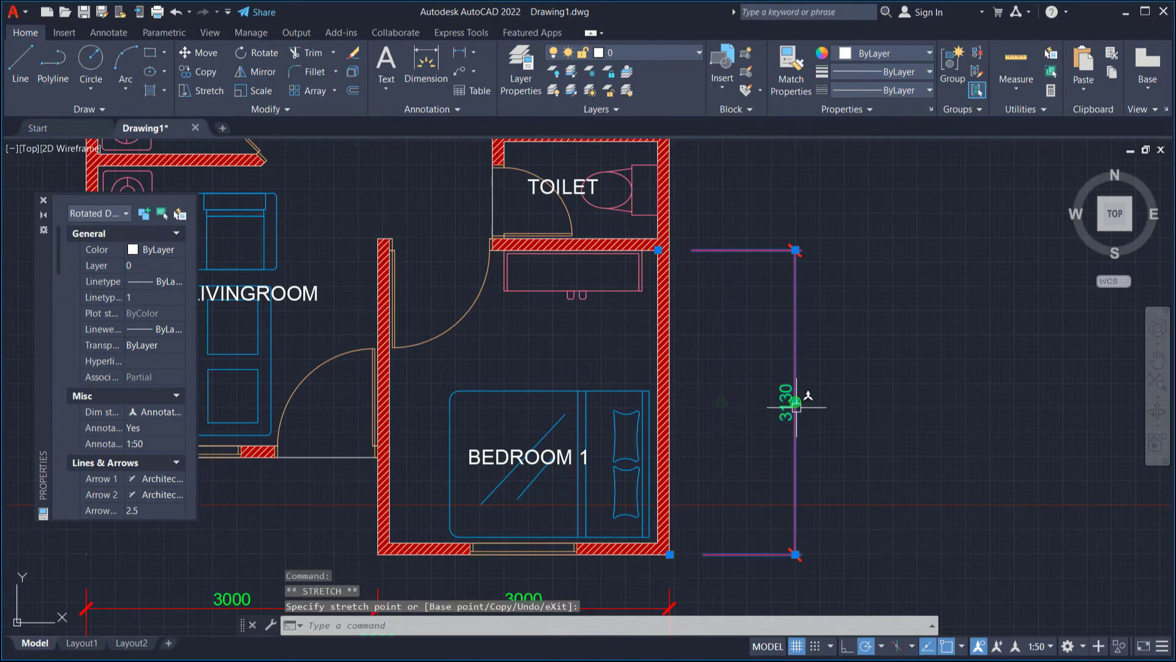
pyautogui.click(796, 402)
pyautogui.click(704, 403)
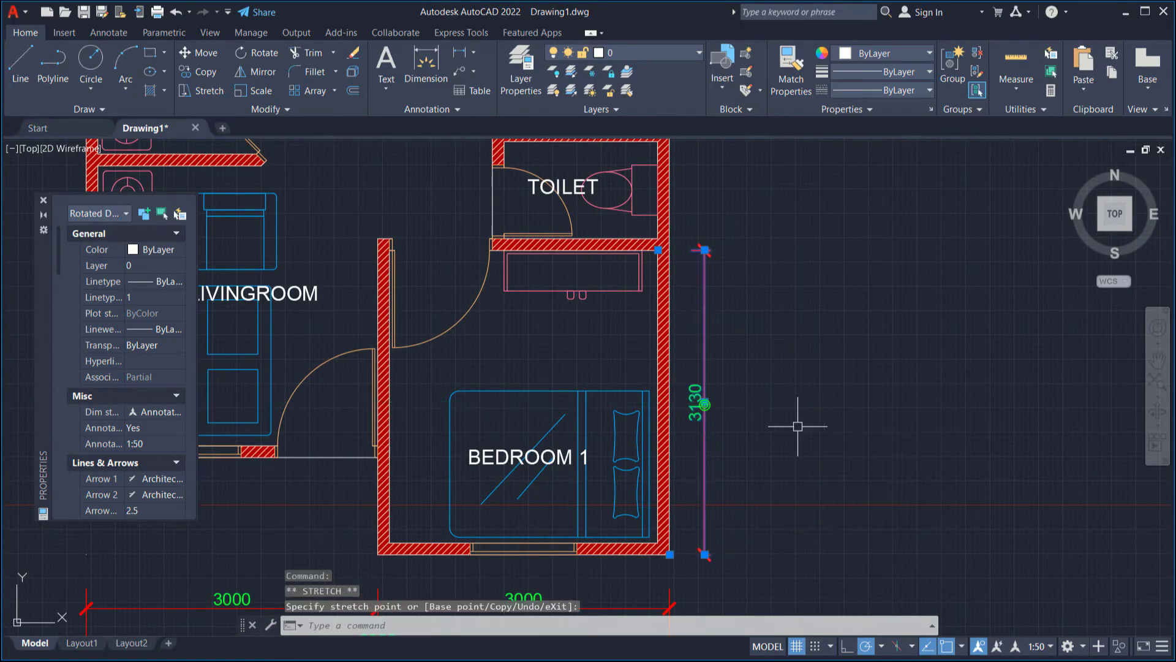
pyautogui.press('Escape')
# Dimension the thickness of the wall between TOILET and BEDROOM 1, in line with the vertical bedroom dimension
pyautogui.moveTo(767, 345); pyautogui.dragTo(748, 386, button='middle')
pyautogui.write('DIMLIN')
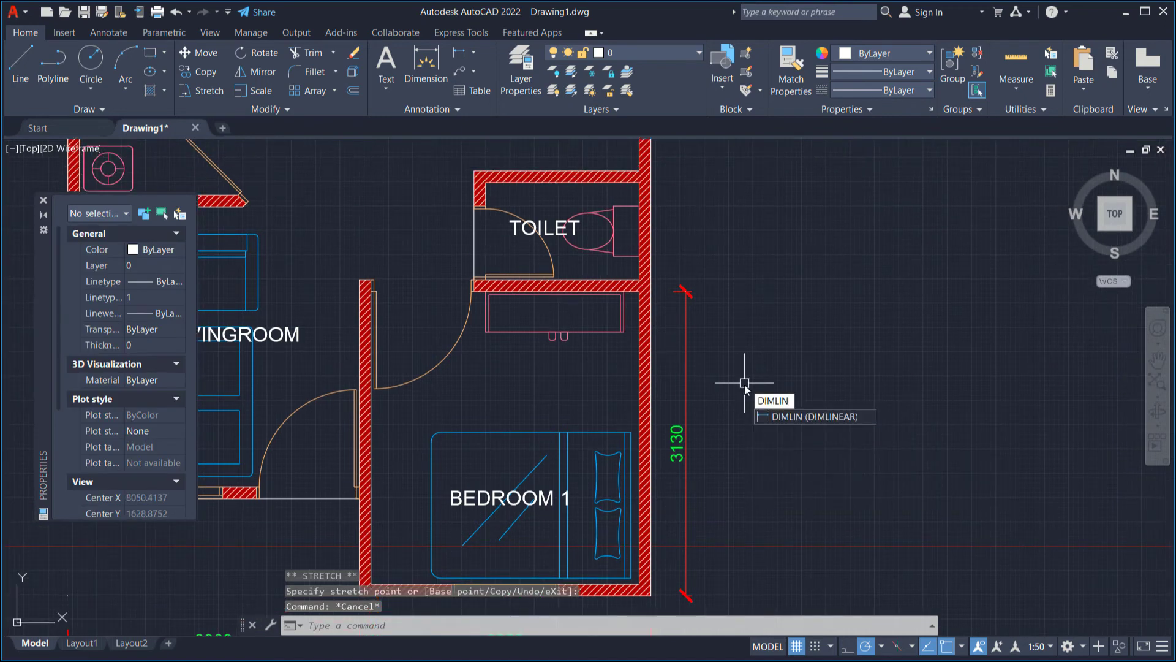
pyautogui.press('Return')
pyautogui.scroll(2, 672, 274)
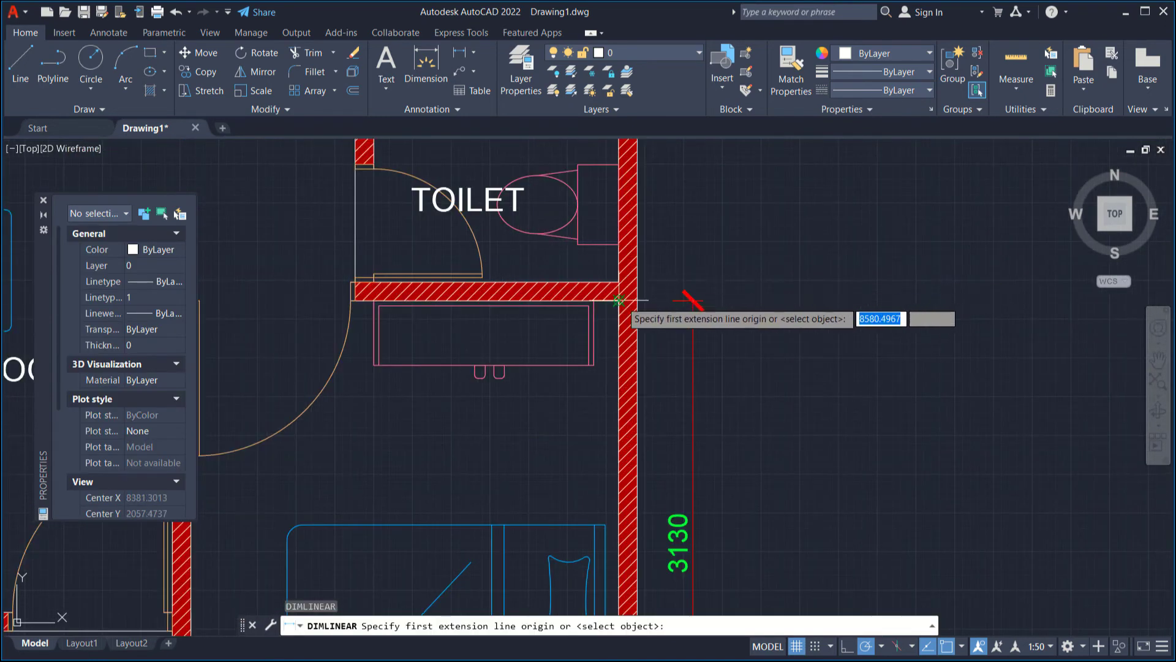
pyautogui.click(612, 300)
pyautogui.click(617, 283)
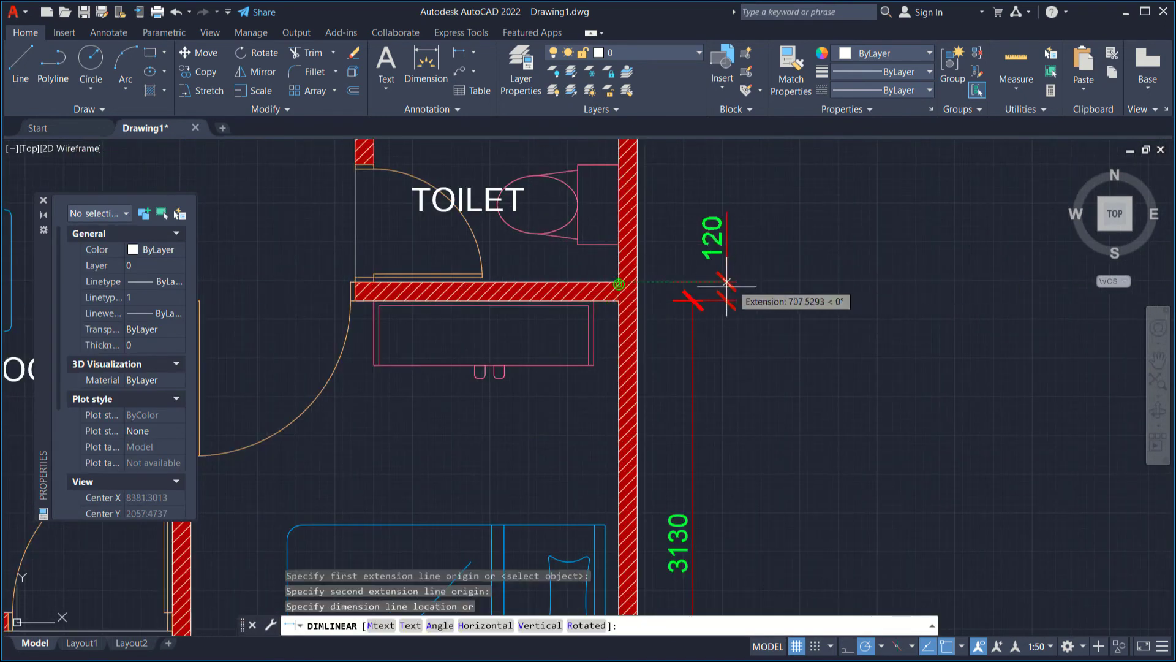
pyautogui.click(693, 299)
pyautogui.moveTo(807, 273); pyautogui.dragTo(817, 386, button='middle')
# Undo the wall thickness dimension and redo the repositioning of the vertical BEDROOM 1 dimension
pyautogui.press('Return')
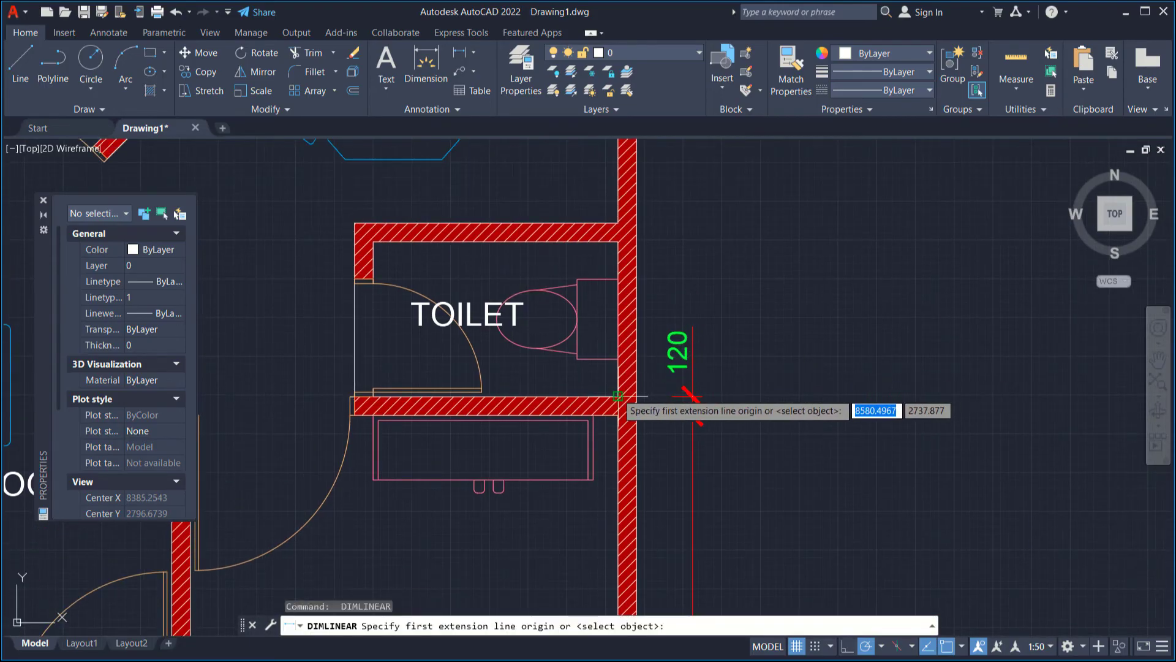
pyautogui.press('Escape')
pyautogui.hotkey('ctrl', 'z')
pyautogui.hotkey('ctrl', 'z')
pyautogui.hotkey('ctrl', 'z')
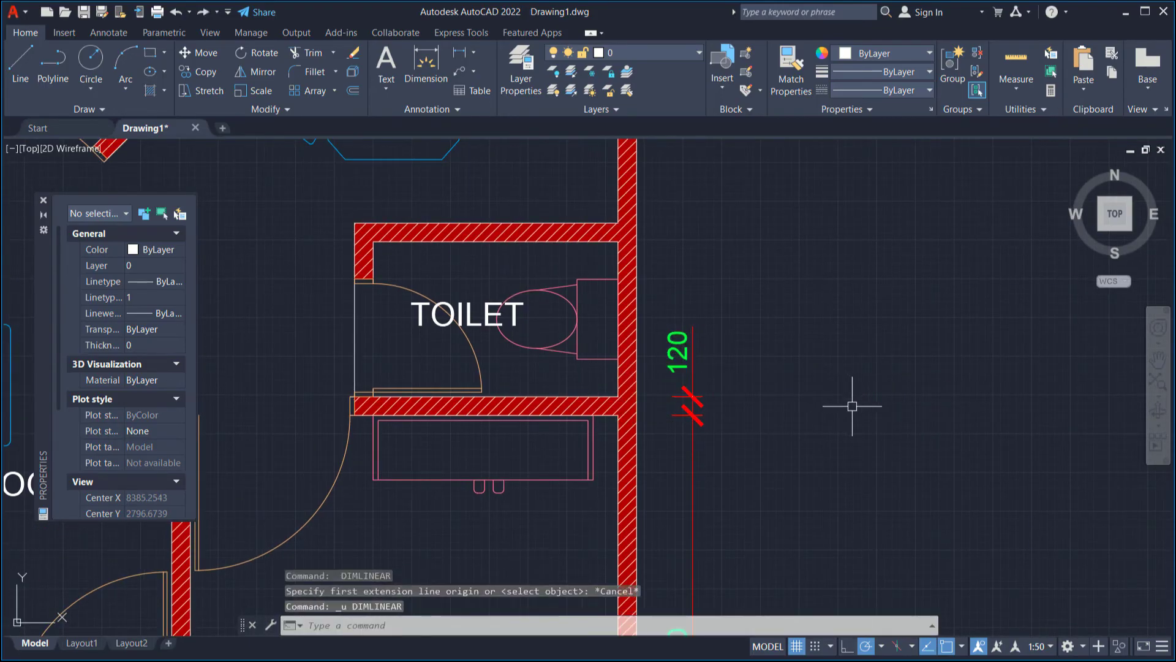
pyautogui.hotkey('ctrl', 'z')
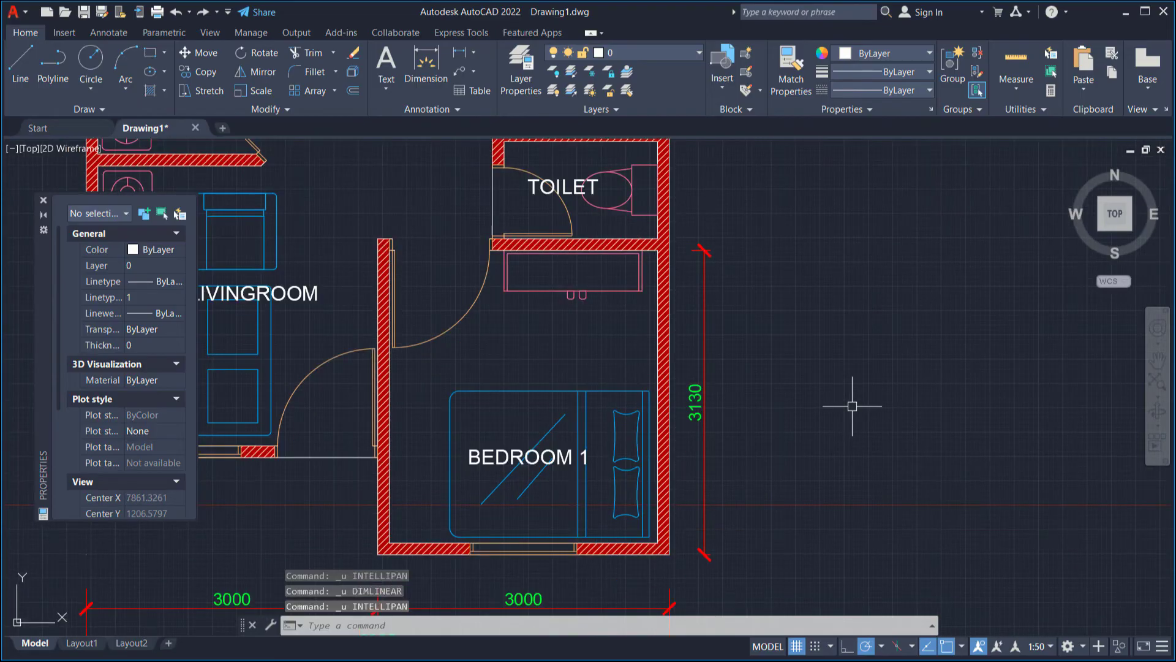
pyautogui.hotkey('ctrl', 'y')
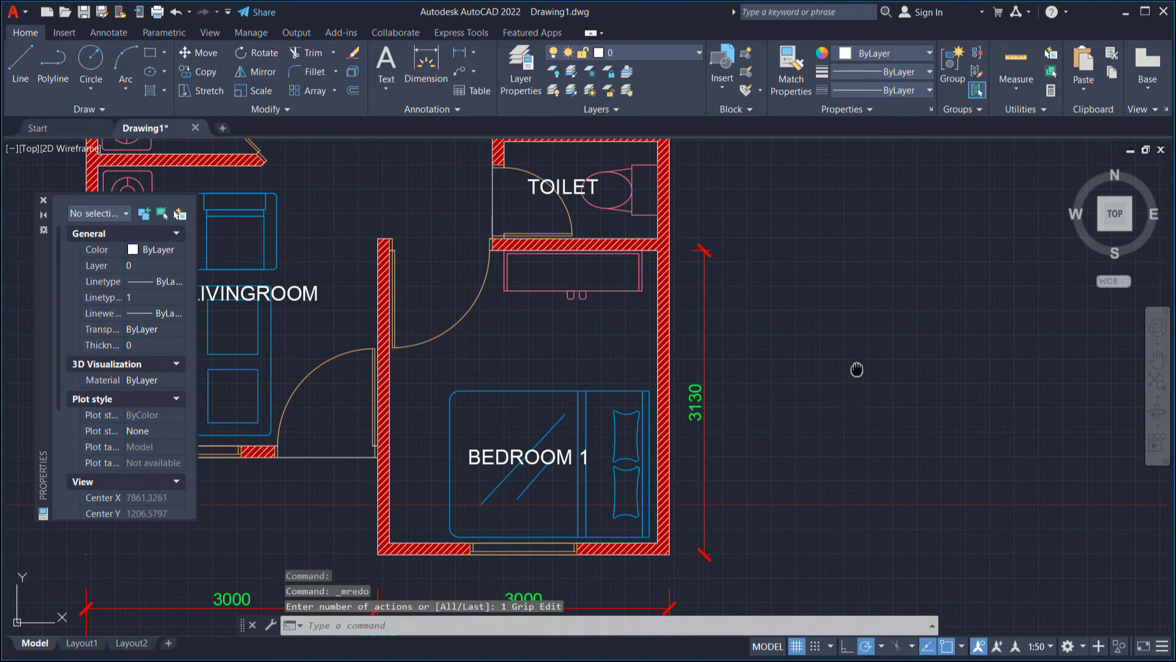
# Dimension the toilet's height from the underside of its lower wall to the top of its upper wall, in line with the BEDROOM 1 dimension
pyautogui.moveTo(858, 369); pyautogui.dragTo(851, 463, button='middle')
pyautogui.write('IMLIN')
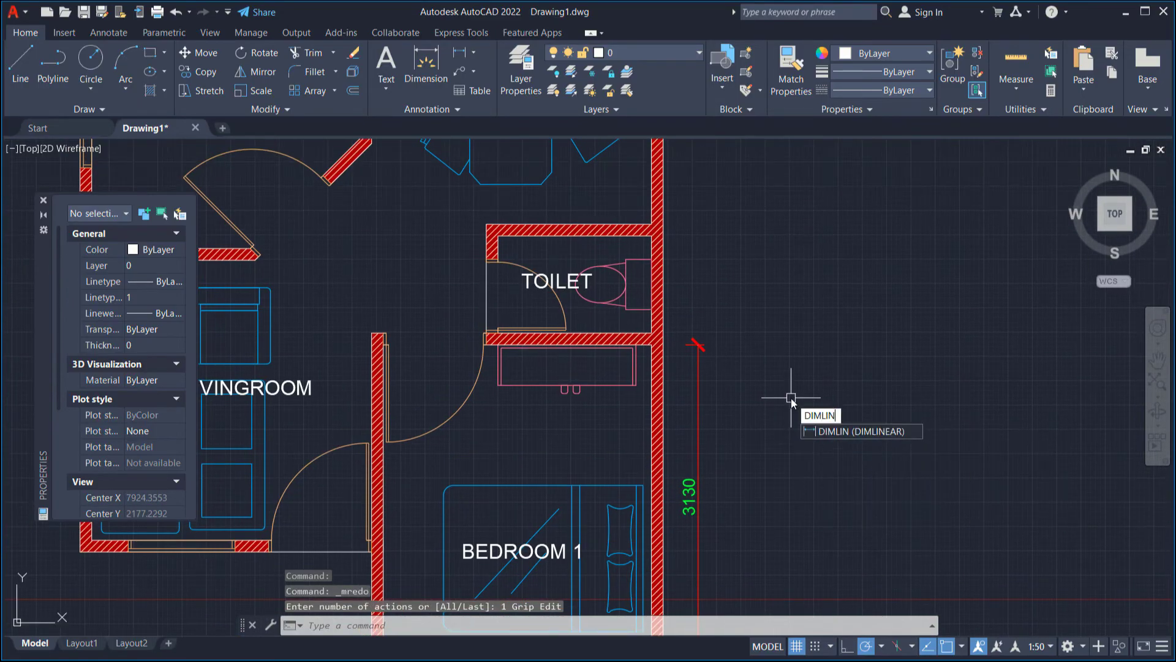
pyautogui.press('Return')
pyautogui.scroll(2, 705, 310)
pyautogui.click(606, 377)
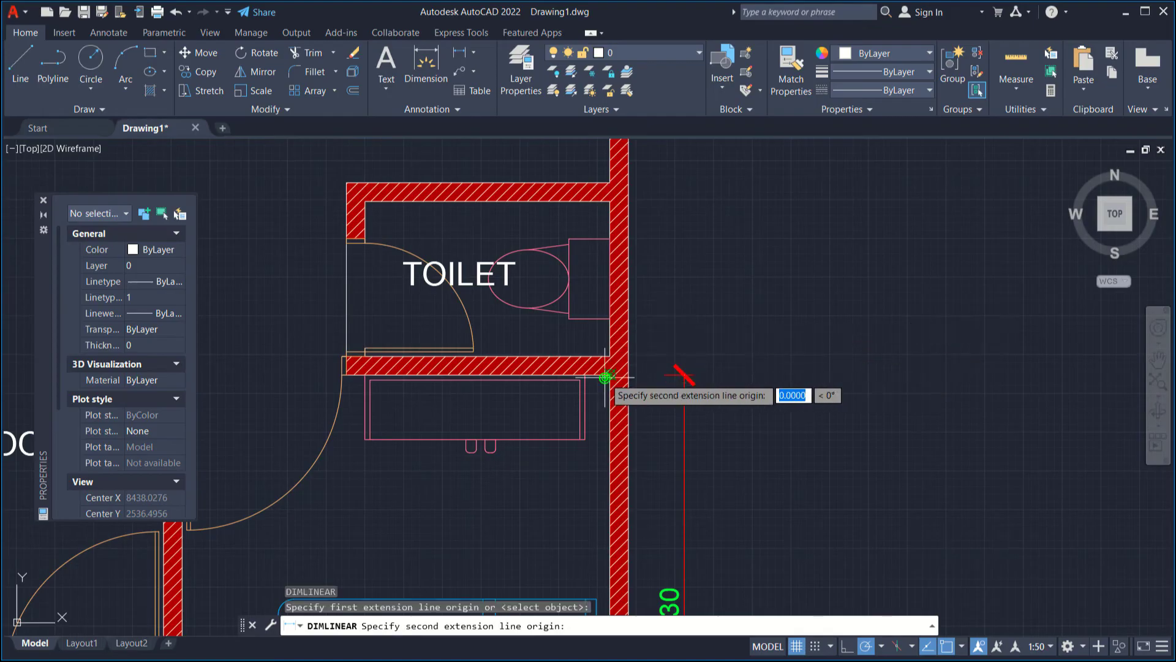
pyautogui.click(609, 183)
pyautogui.click(686, 373)
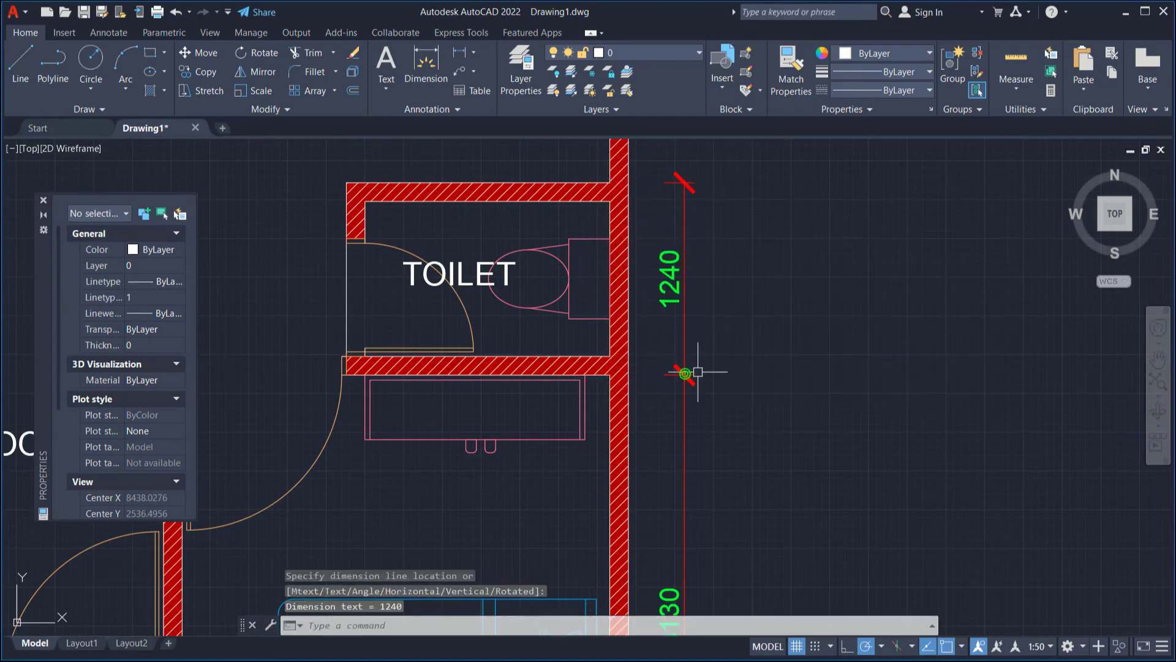
# Dimension the kitchen's height from the top of the toilet wall to the plan's upper right corner, in line with the toilet dimension
pyautogui.scroll(-3, 698, 371)
pyautogui.press('Return')
pyautogui.click(663, 435)
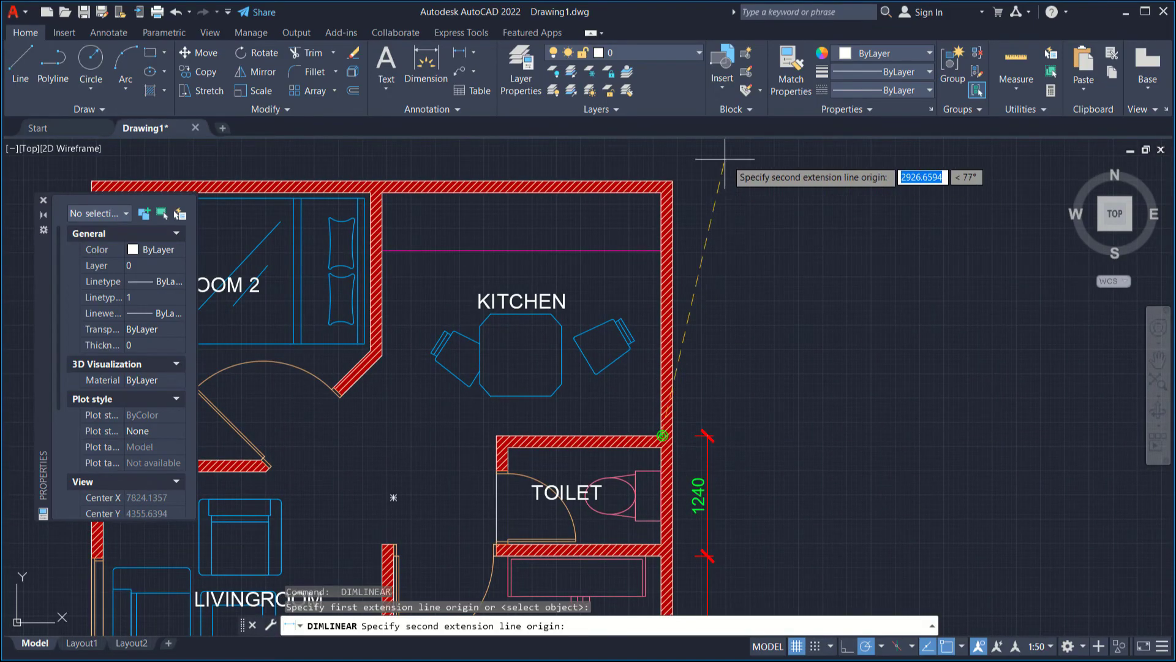
pyautogui.click(673, 182)
pyautogui.click(708, 436)
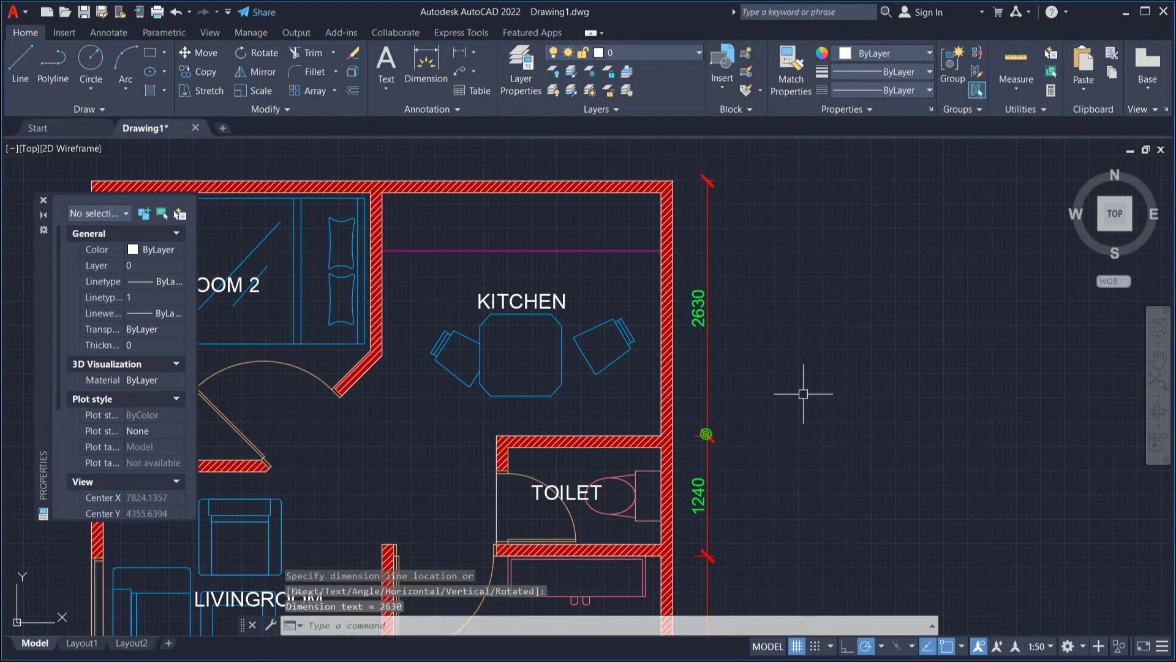
# Dimension the plan's overall height between its lower and upper right outer corners, outside the three vertical room dimensions
pyautogui.scroll(-1, 835, 375)
pyautogui.moveTo(821, 441)
pyautogui.mouseDown(button='middle')
pyautogui.moveTo(822, 304)
pyautogui.moveTo(798, 316)
pyautogui.mouseUp(button='middle')
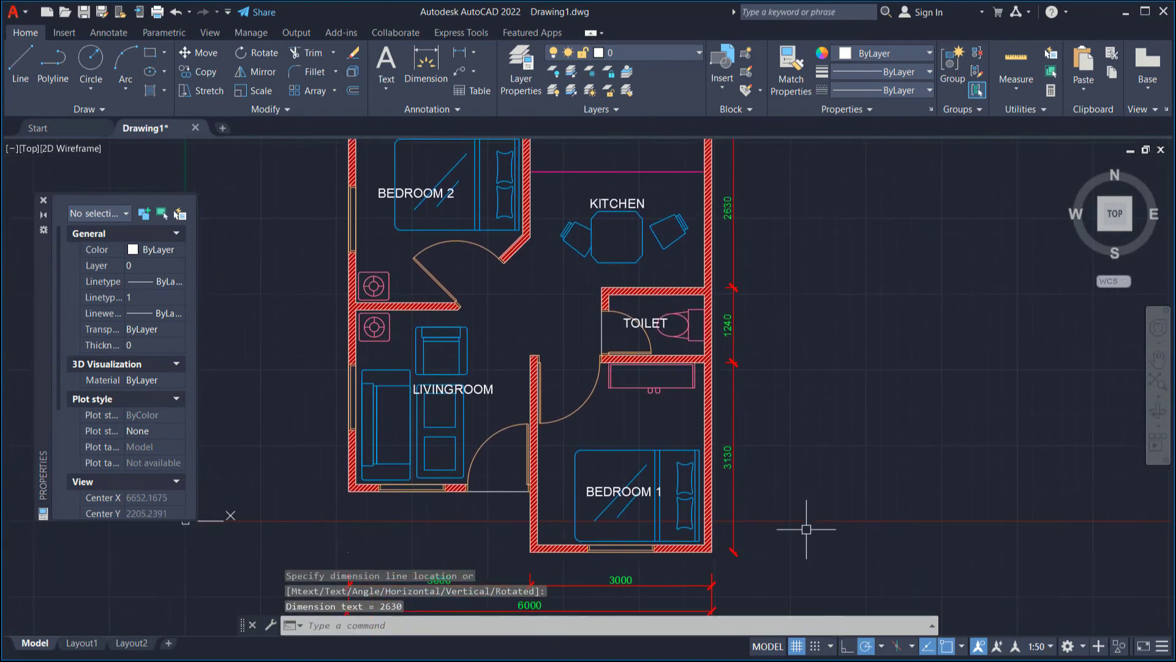
pyautogui.press('Return')
pyautogui.scroll(2, 806, 529)
pyautogui.click(662, 553)
pyautogui.scroll(-4, 674, 545)
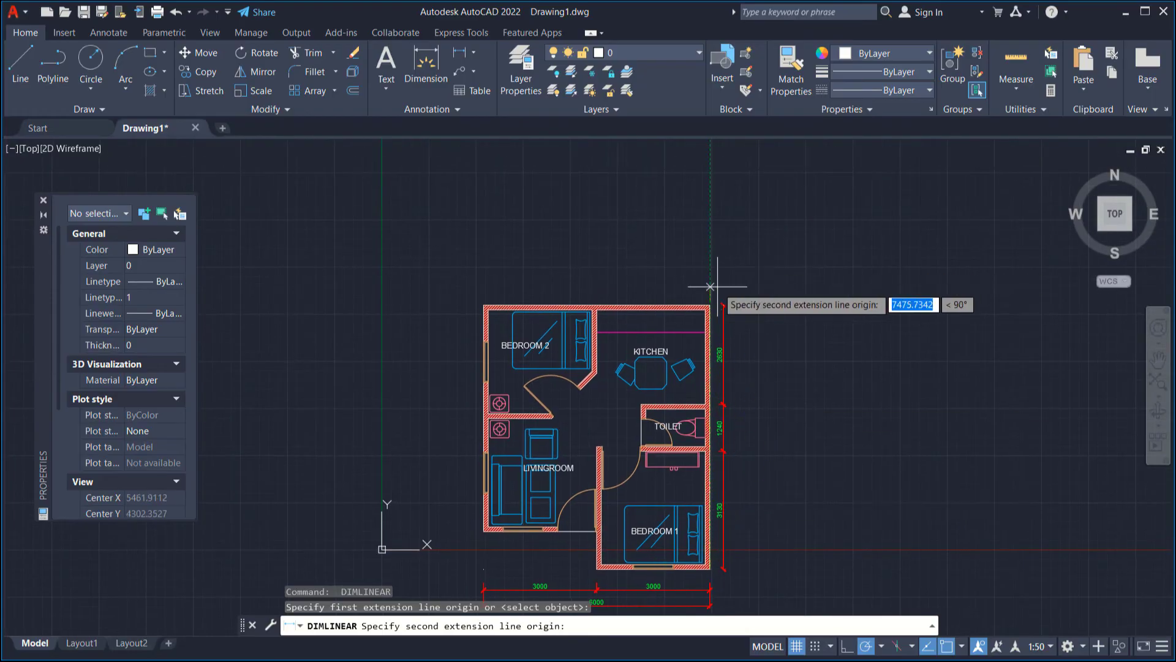
pyautogui.click(710, 304)
pyautogui.click(741, 333)
# Dimension the kitchen's width from the upper right outer corner to the BEDROOM 2 partition, placing the dimension above the plan
pyautogui.moveTo(738, 378); pyautogui.dragTo(754, 399, button='middle')
pyautogui.scroll(4, 728, 314)
pyautogui.press('Return')
pyautogui.click(726, 341)
pyautogui.moveTo(480, 298); pyautogui.dragTo(668, 350, button='middle')
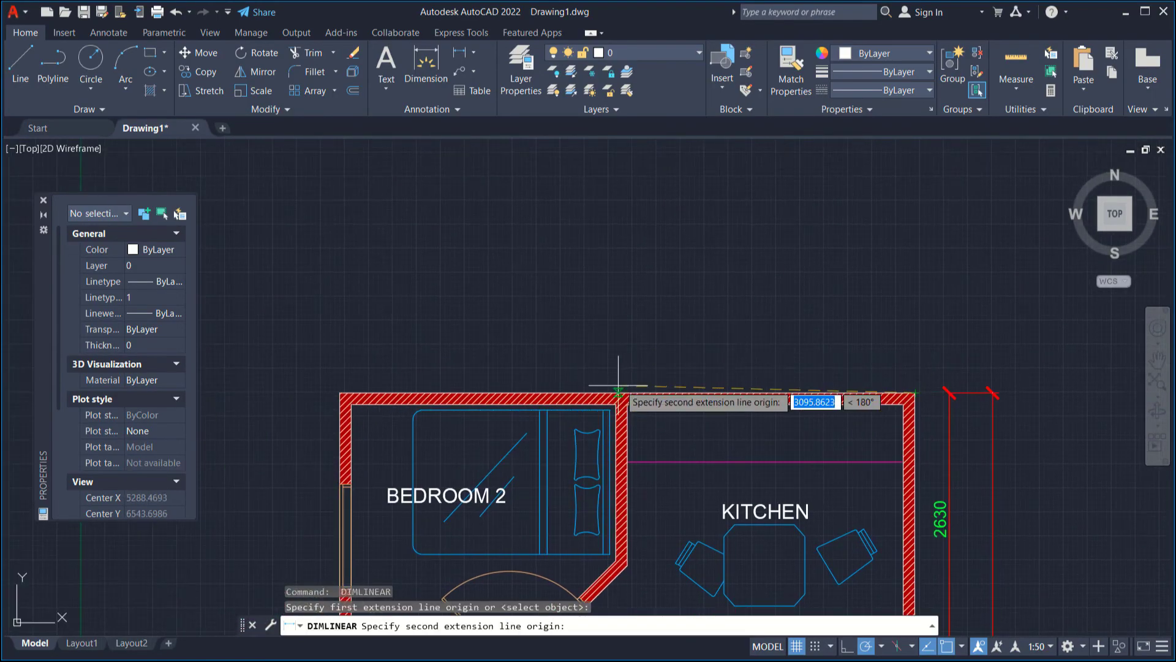
pyautogui.click(627, 404)
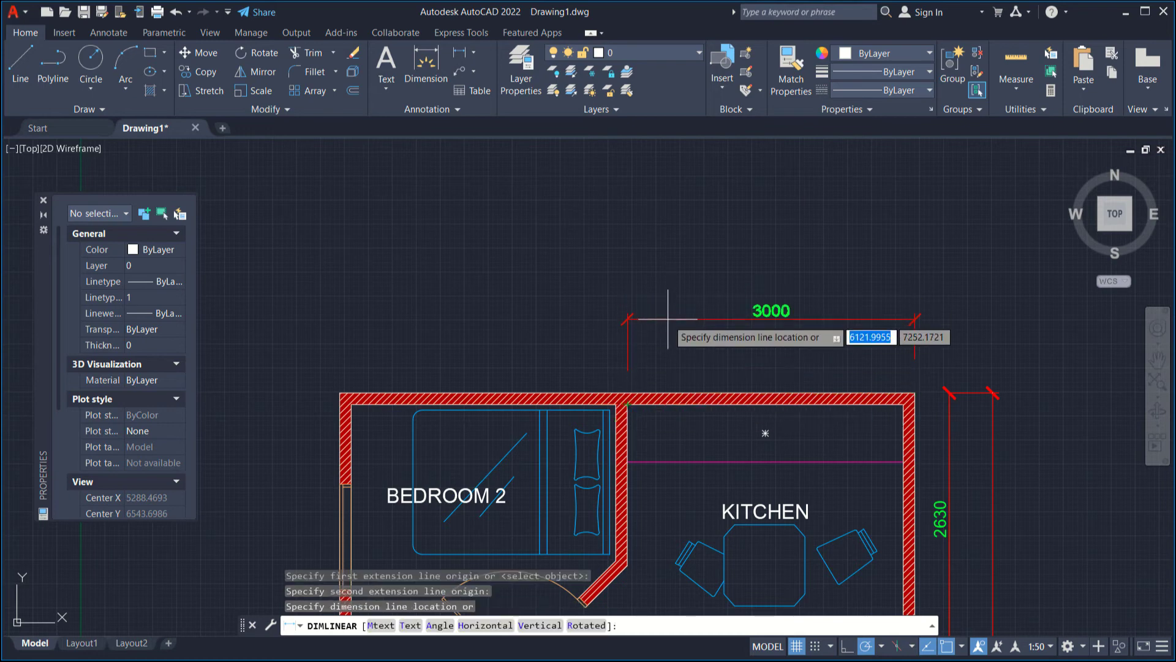
pyautogui.click(667, 325)
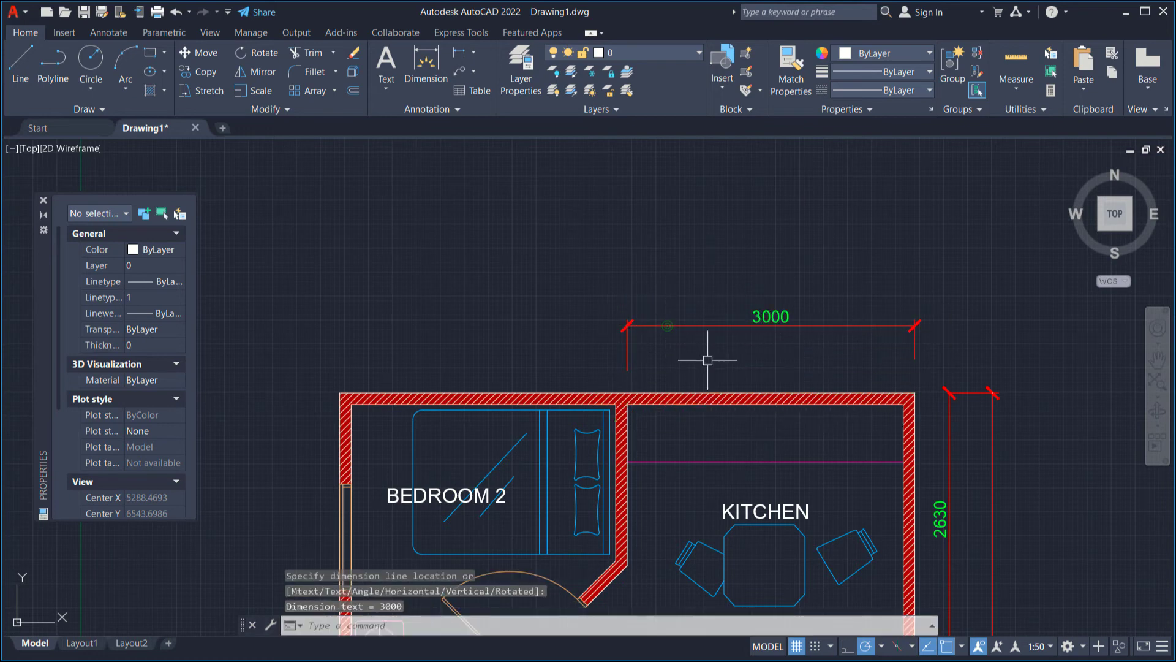
# Dimension BEDROOM 2's width from the kitchen partition to the outer left wall, above the plan beside the kitchen dimension
pyautogui.press('Return')
pyautogui.click(628, 403)
pyautogui.click(340, 404)
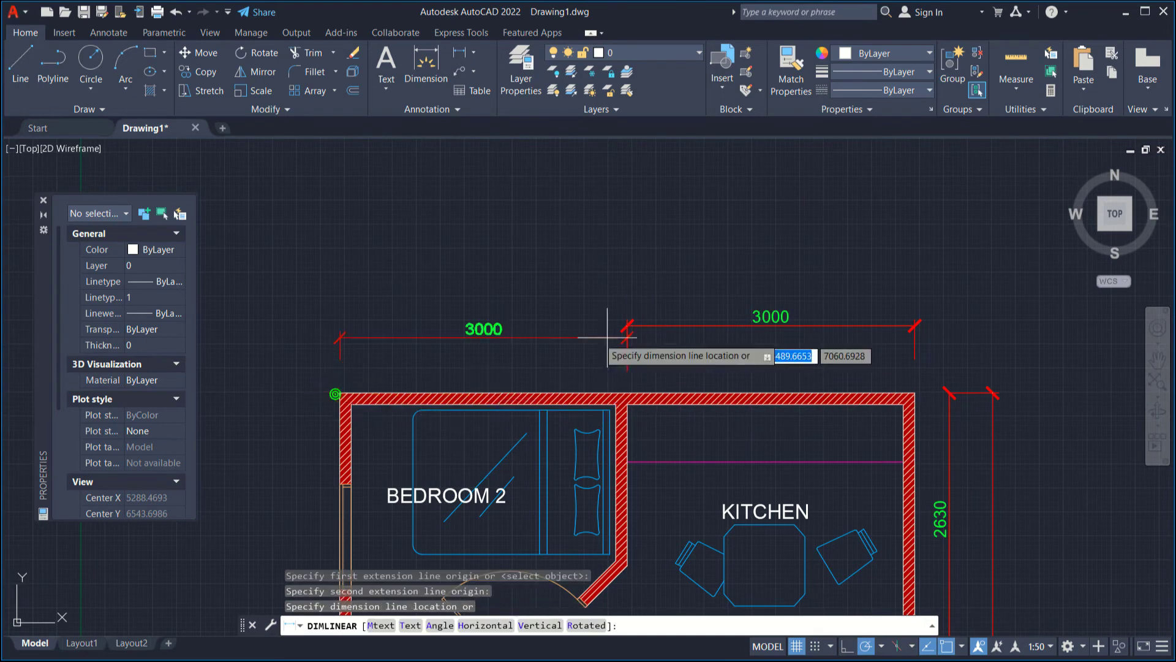
pyautogui.click(630, 331)
pyautogui.scroll(-3, 630, 341)
pyautogui.moveTo(675, 432); pyautogui.dragTo(770, 300, button='middle')
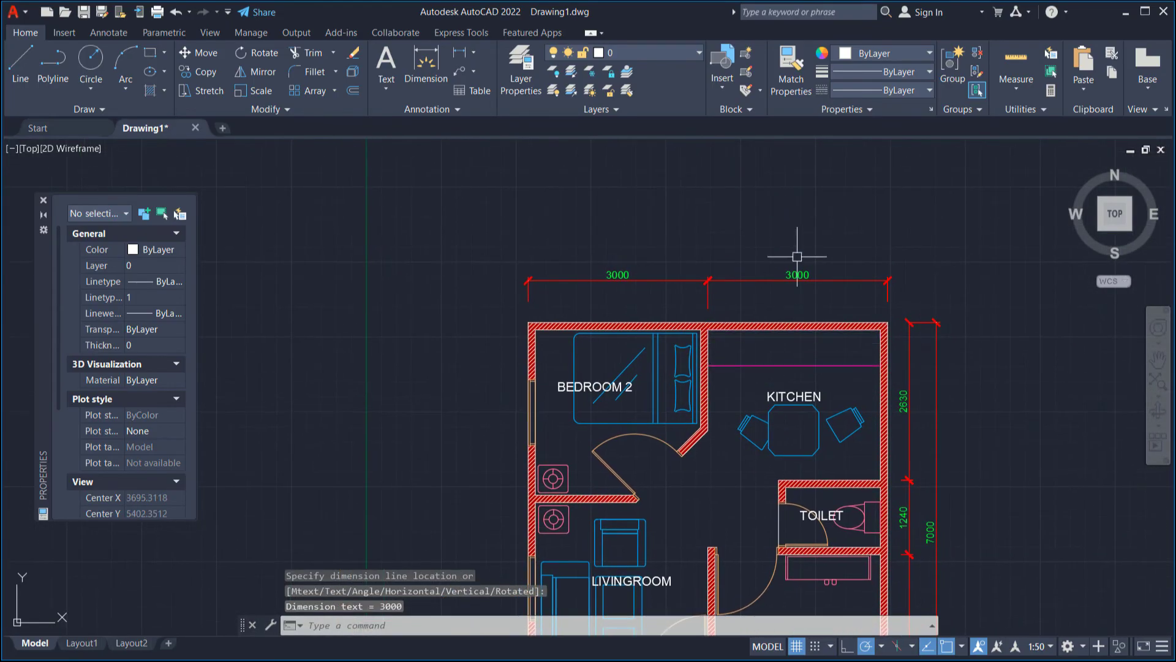
# Move the BEDROOM 2 and kitchen width dimensions closer to the top wall, keeping both on one line
pyautogui.scroll(4, 787, 249)
pyautogui.click(801, 249)
pyautogui.click(518, 325)
pyautogui.click(795, 302)
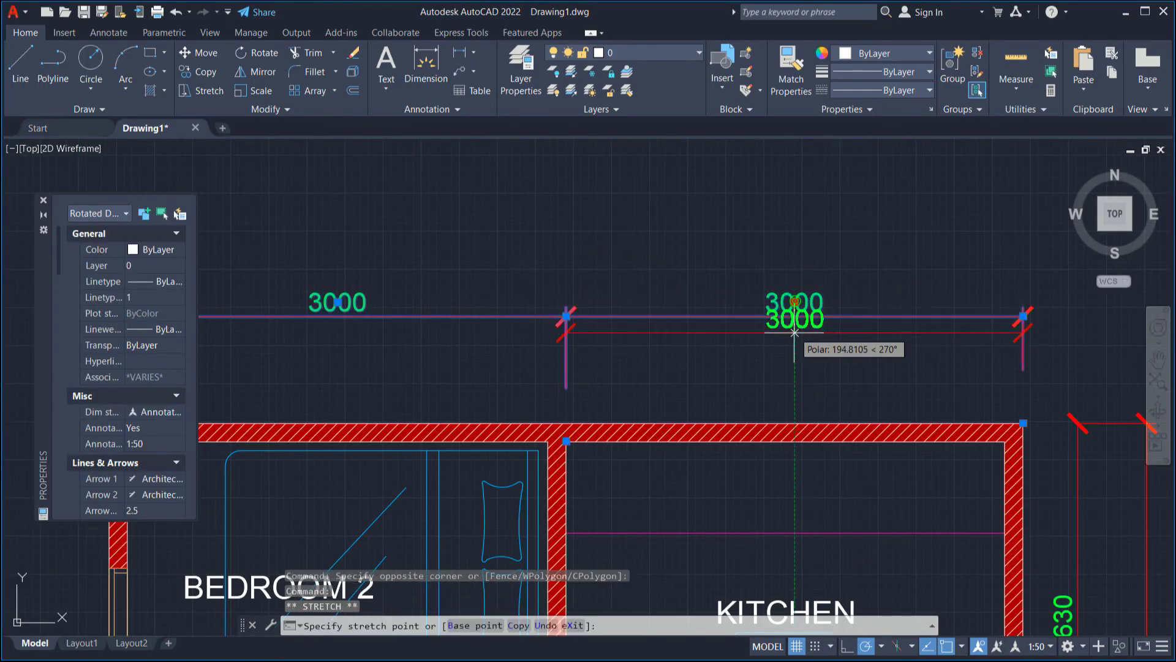
pyautogui.click(793, 346)
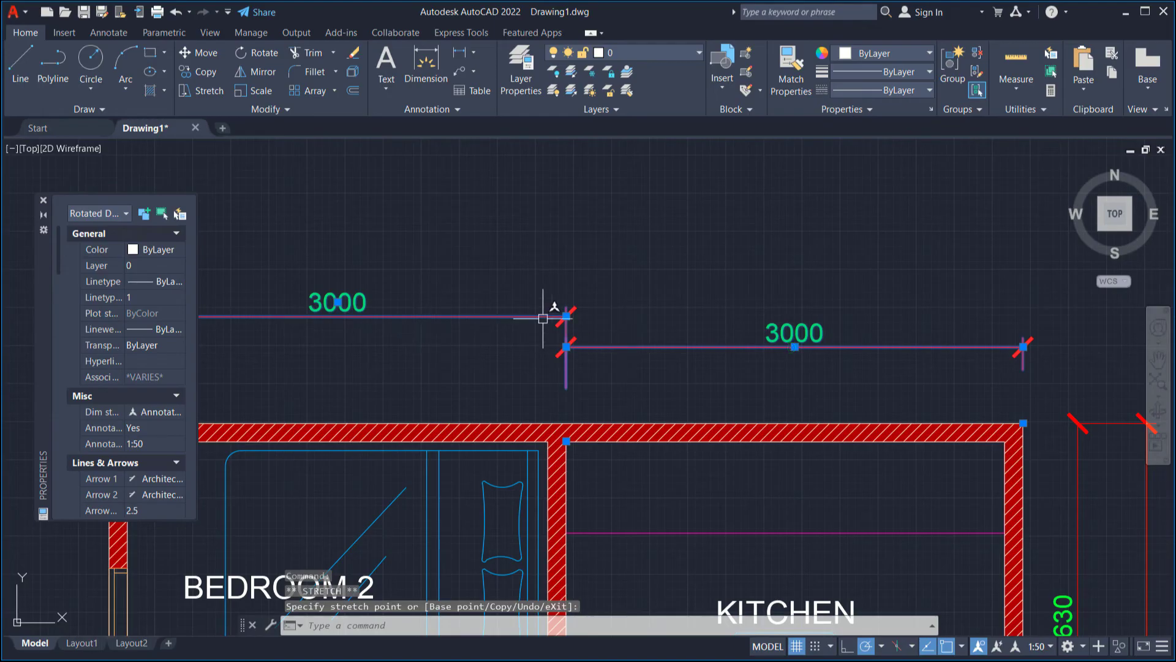
pyautogui.click(566, 316)
pyautogui.click(566, 347)
pyautogui.scroll(-3, 654, 311)
pyautogui.press('Escape')
pyautogui.moveTo(613, 355); pyautogui.dragTo(674, 302, button='middle')
pyautogui.press('space')
pyautogui.scroll(5, 563, 303)
pyautogui.click(620, 266)
pyautogui.moveTo(599, 375); pyautogui.dragTo(616, 228, button='middle')
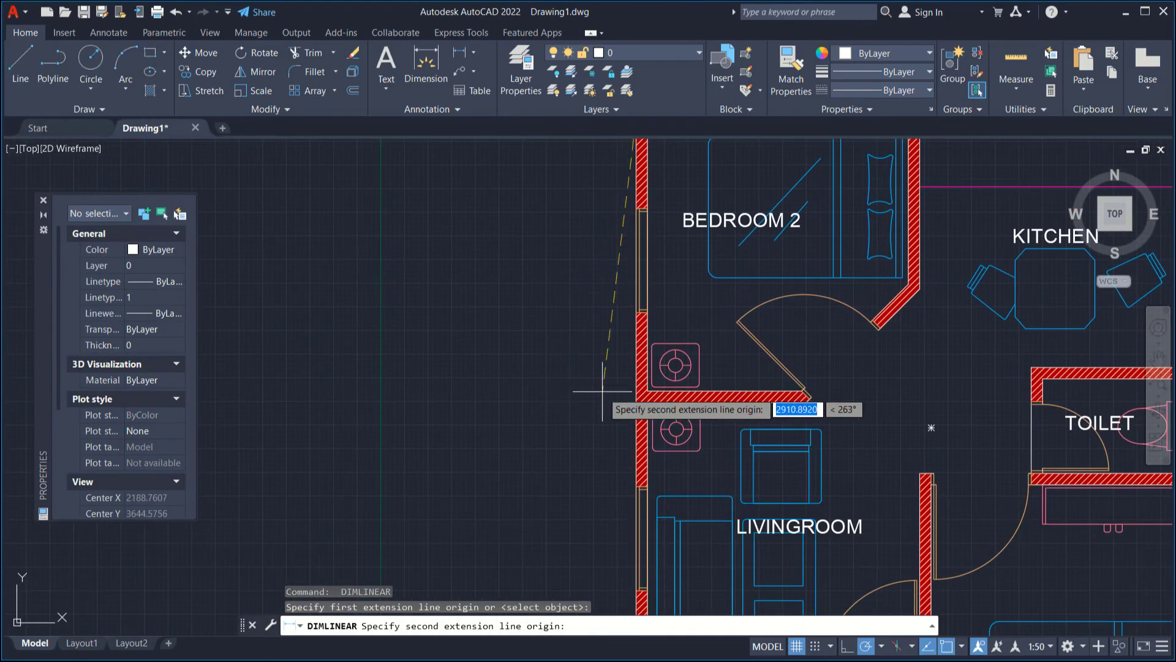
pyautogui.click(647, 391)
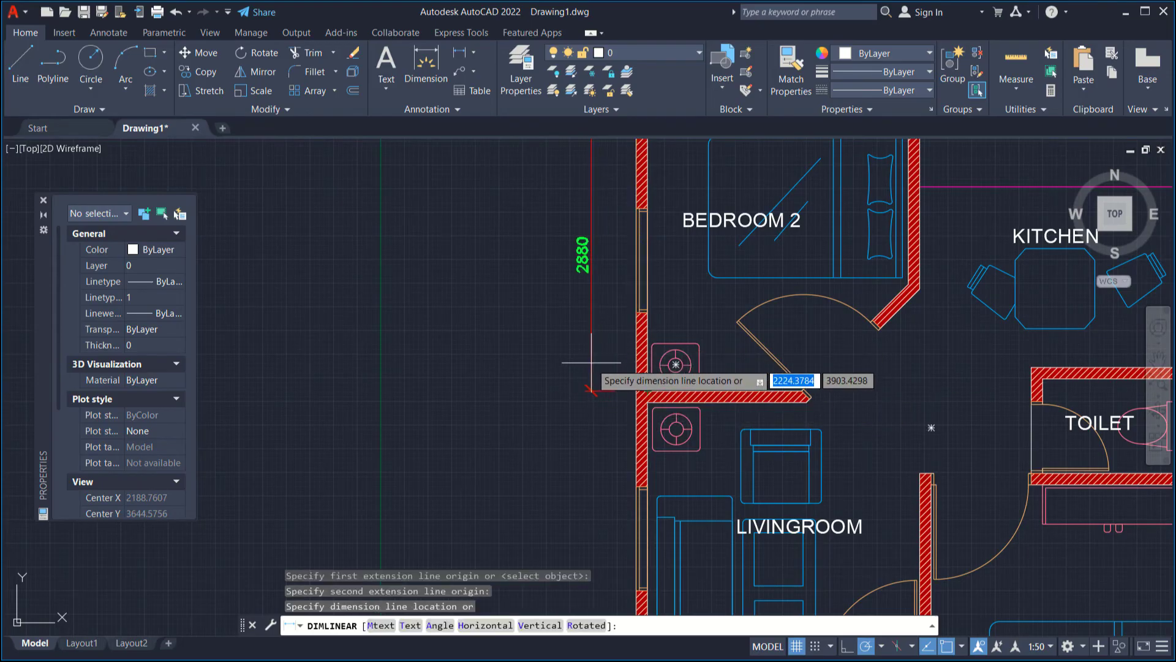
pyautogui.press('Escape')
# Undo back through the last grip edit and redo the grip edit that aligned the dimensions above the plan
pyautogui.hotkey('ctrl', 'z')
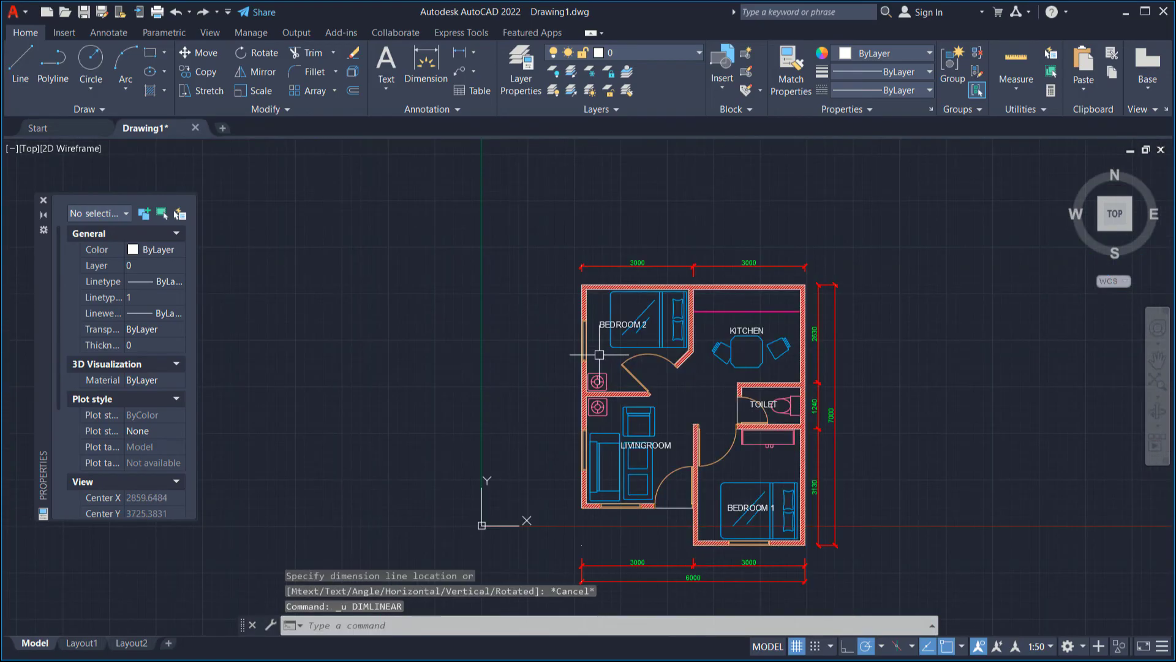
pyautogui.hotkey('ctrl', 'z')
pyautogui.hotkey('ctrl', 'z')
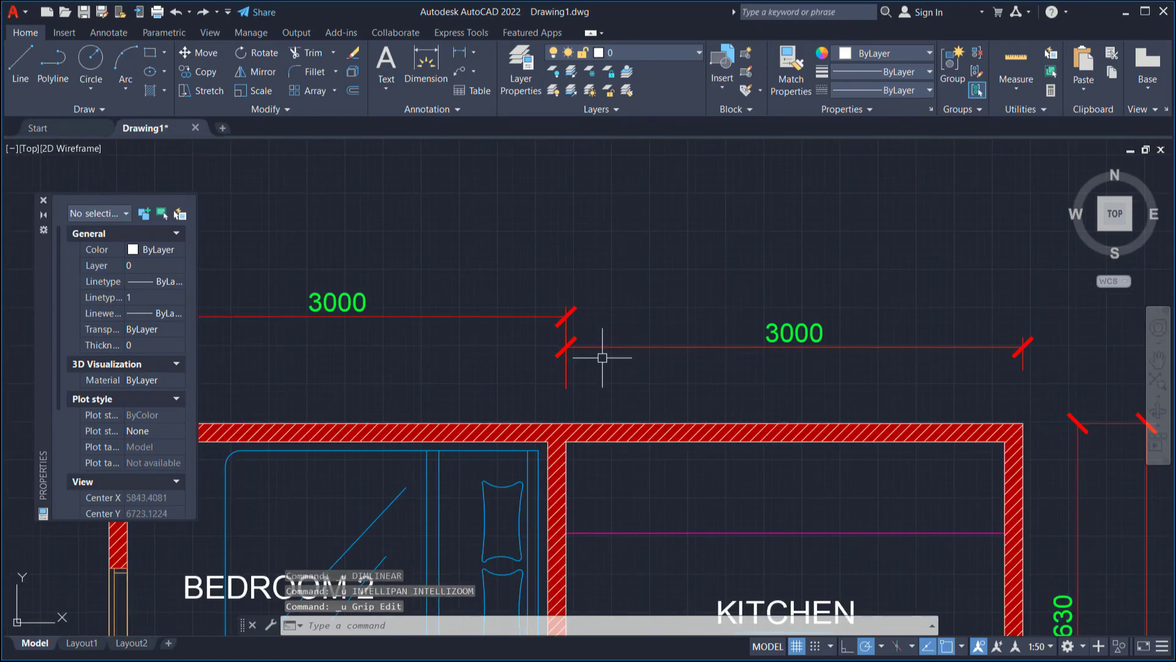
pyautogui.hotkey('ctrl', 'y')
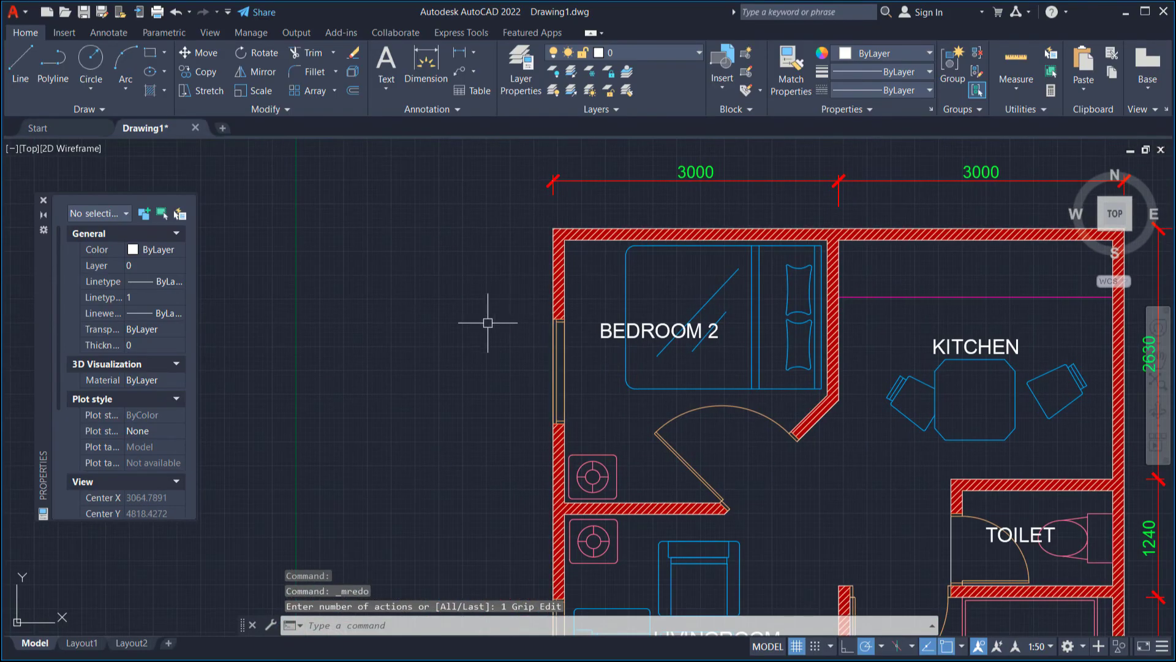
# Dimension BEDROOM 2's depth along the outer left wall, from the top corner to the living room partition, placing it outside the plan
pyautogui.write('DIMLIN')
pyautogui.press('Return')
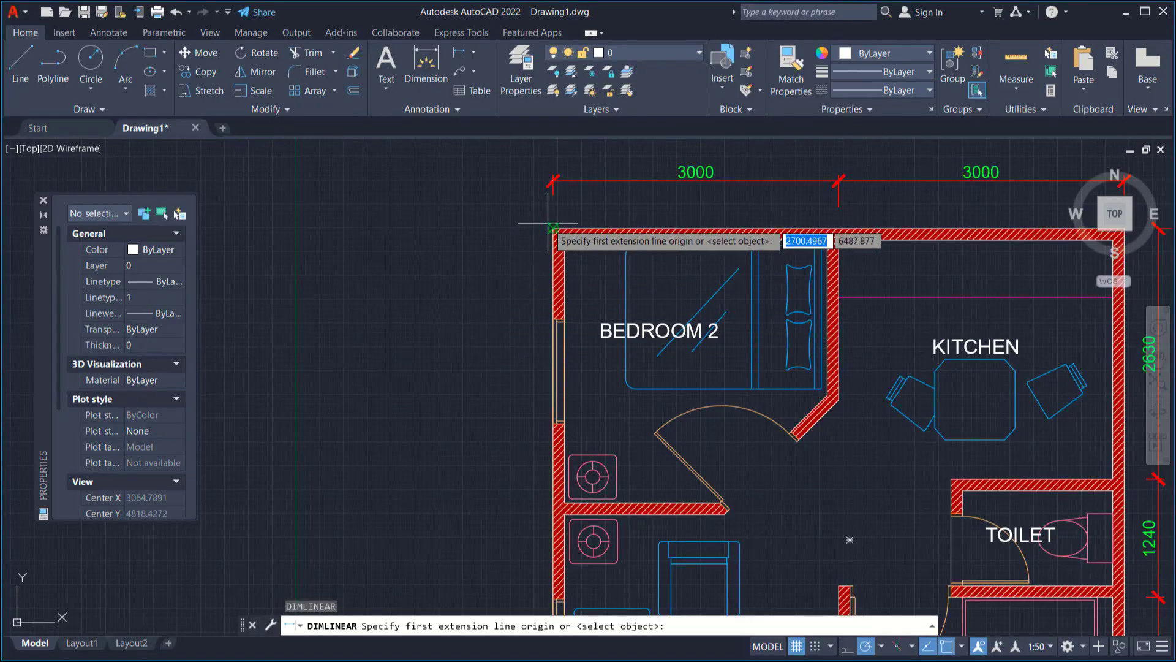
pyautogui.click(554, 229)
pyautogui.click(564, 517)
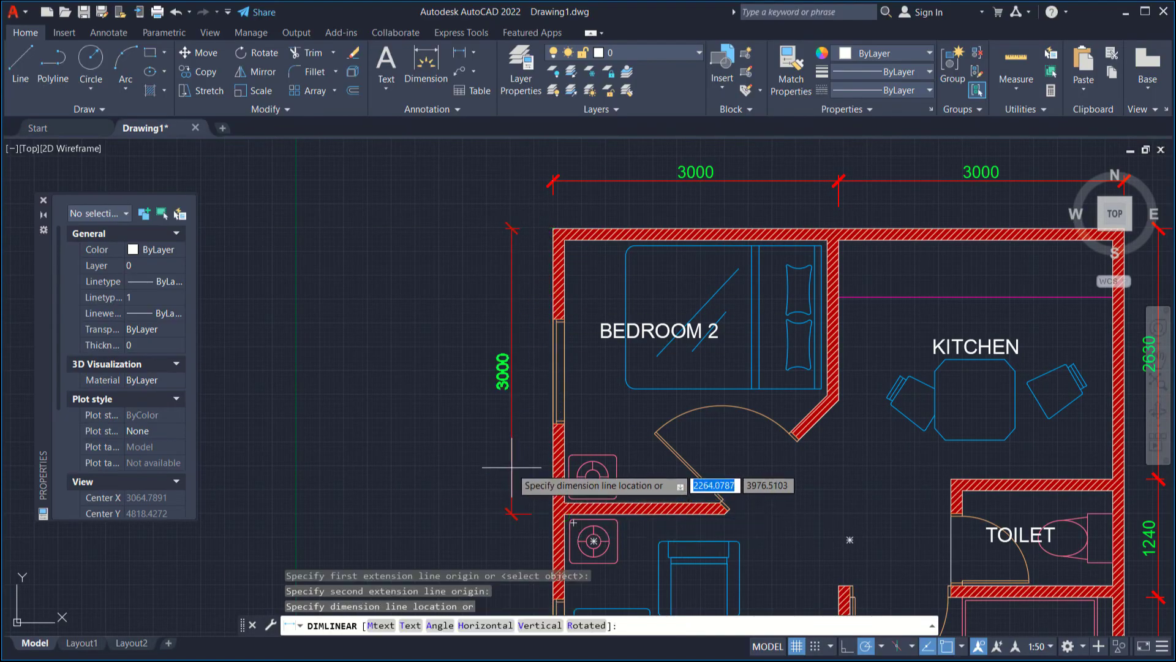
pyautogui.click(510, 469)
# Dimension the living room's depth from the BEDROOM 2 partition to the lower left outer corner, in line with the BEDROOM 2 depth dimension
pyautogui.scroll(-3, 523, 473)
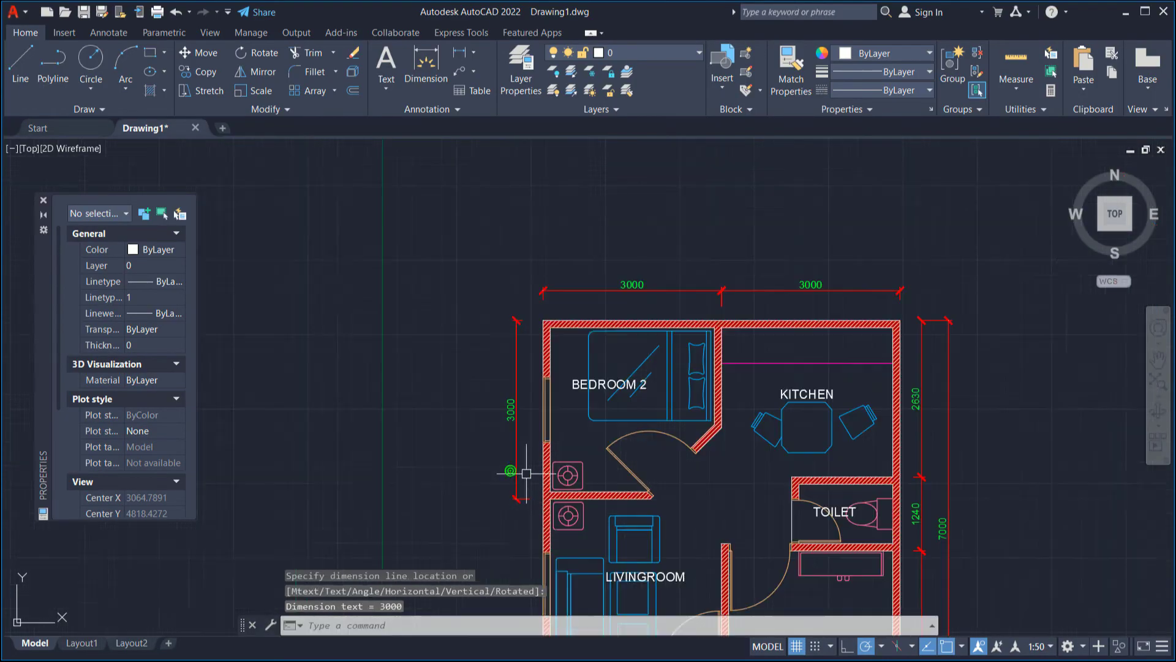
pyautogui.scroll(6, 565, 349)
pyautogui.press('Return')
pyautogui.click(592, 350)
pyautogui.scroll(-5, 552, 432)
pyautogui.scroll(3, 567, 465)
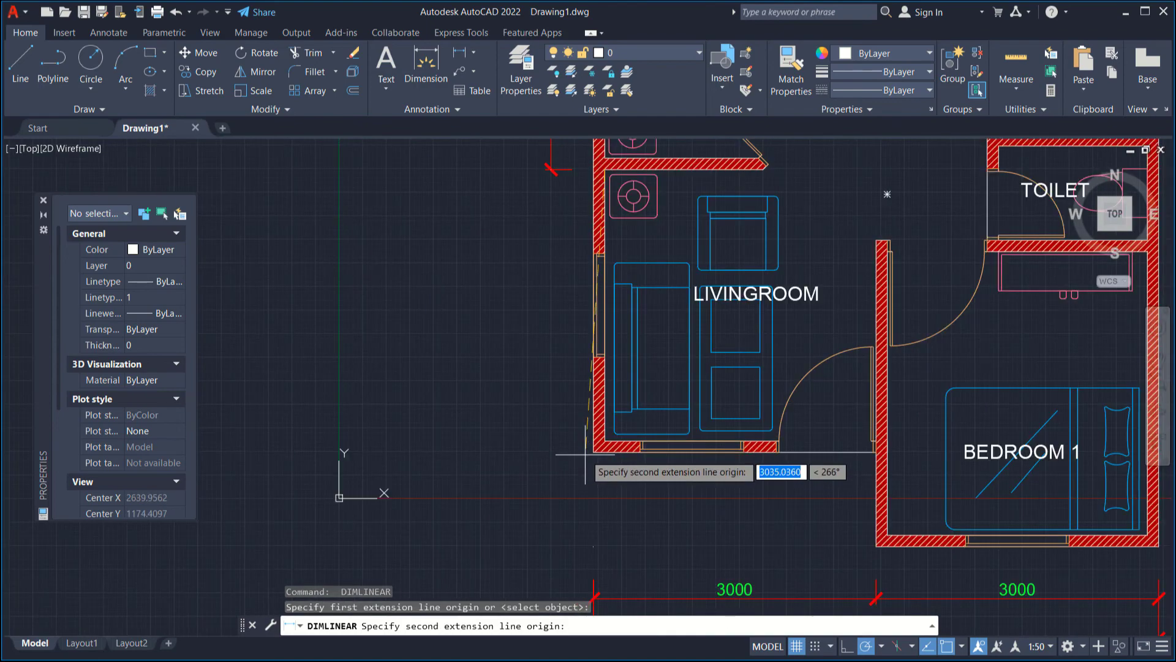
pyautogui.click(589, 455)
pyautogui.click(550, 169)
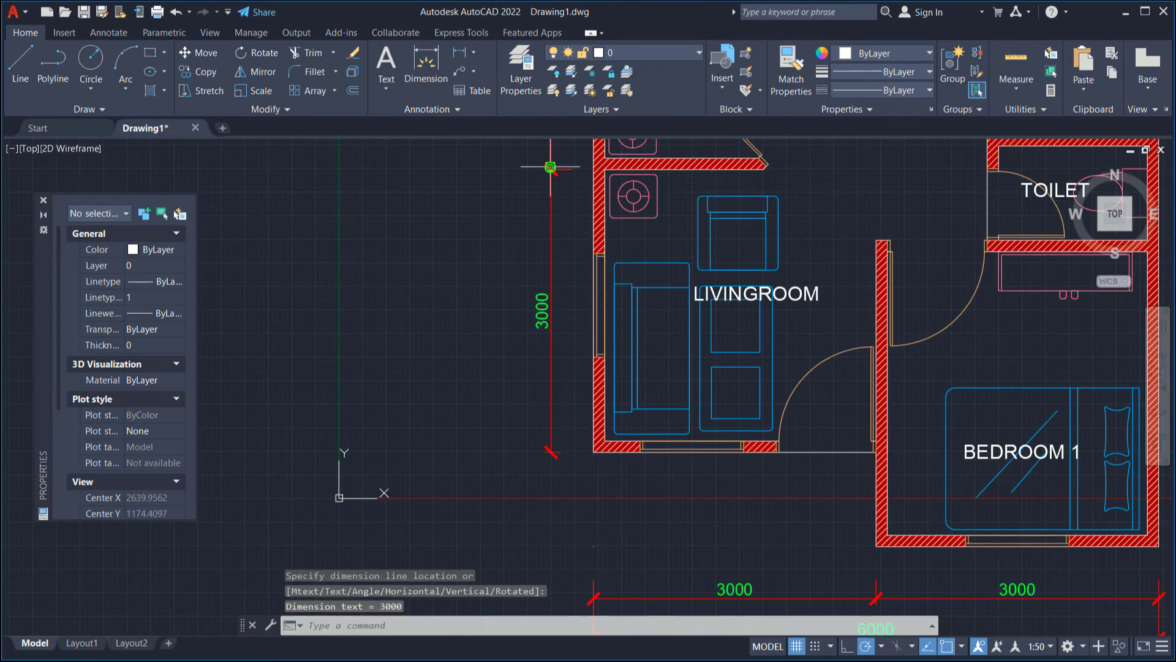
# Add an overall linear dimension between the plan's two upper outer corners, above the two room width dimensions
pyautogui.scroll(-2, 625, 316)
pyautogui.scroll(4, 778, 279)
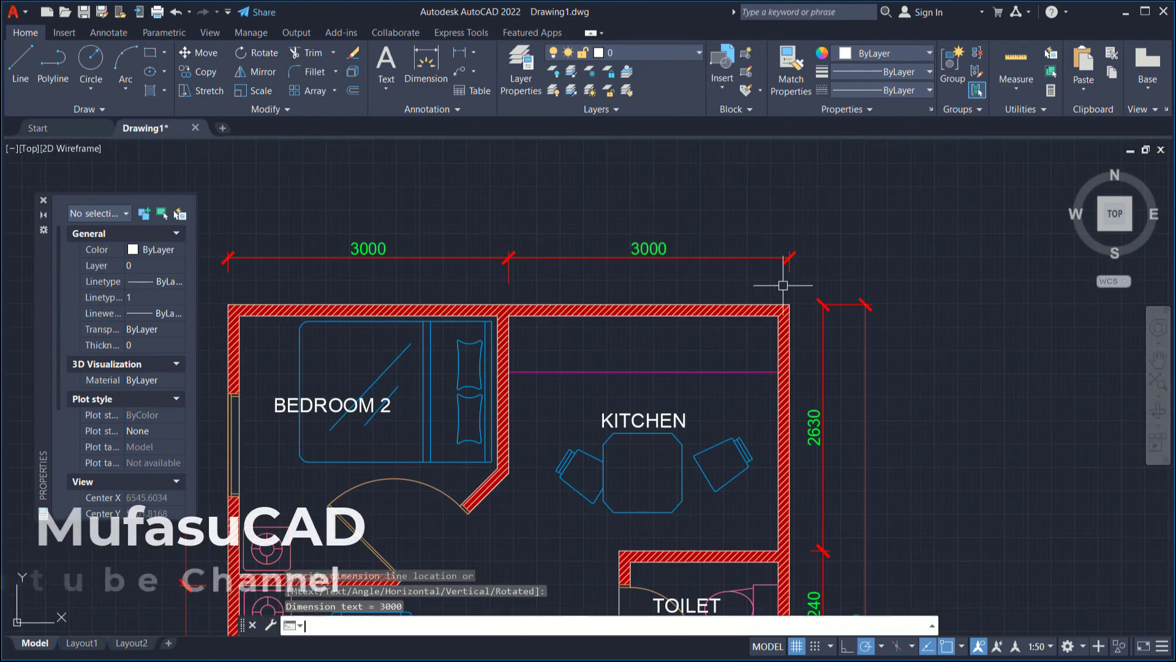
pyautogui.press('Return')
pyautogui.click(787, 304)
pyautogui.click(229, 305)
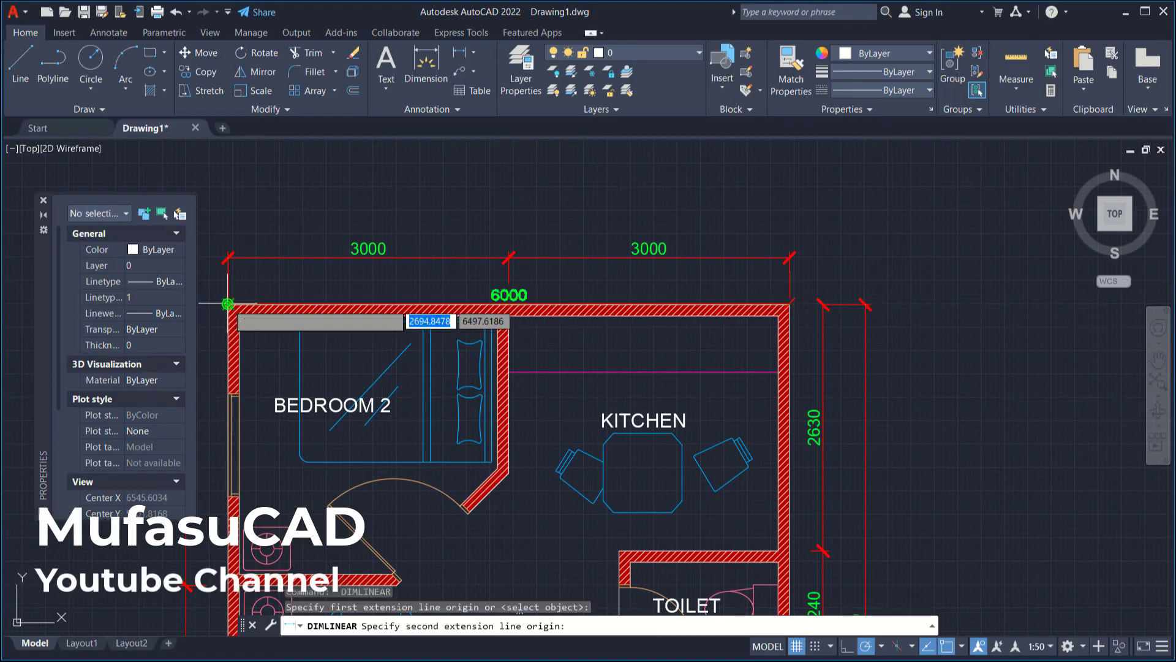
pyautogui.click(555, 219)
# Add an overall vertical dimension for the left wall, from the upper to the lower outer corner, outside the room depth dimensions
pyautogui.moveTo(279, 310); pyautogui.dragTo(466, 228, button='middle')
pyautogui.press('Return')
pyautogui.click(415, 222)
pyautogui.scroll(-1, 442, 260)
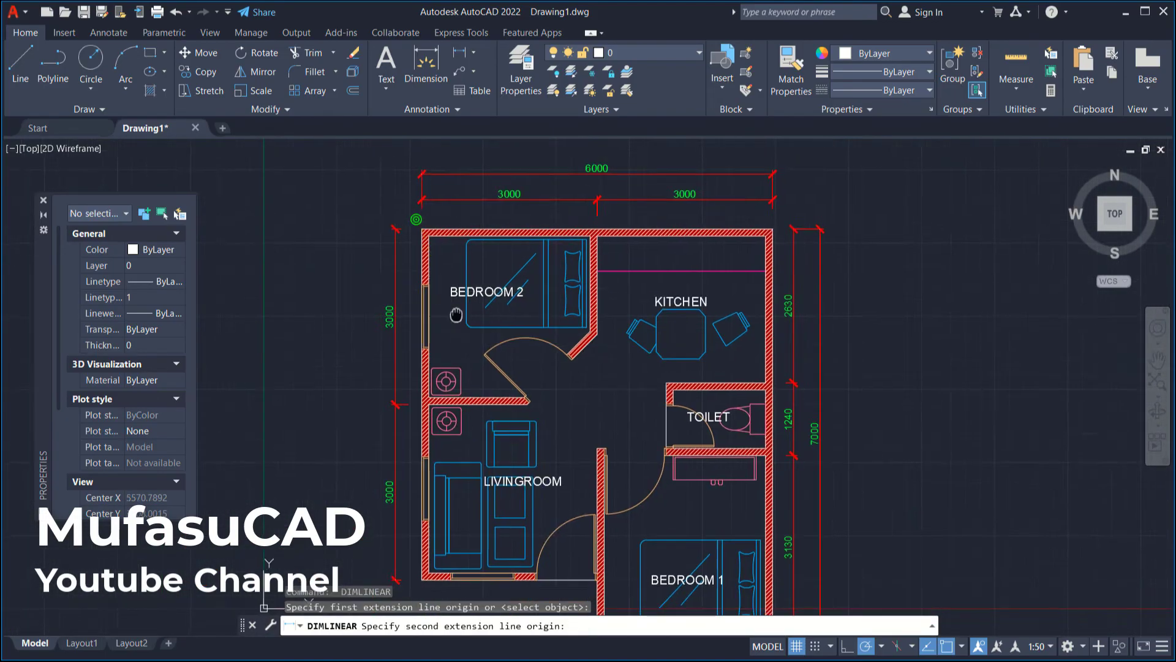
pyautogui.moveTo(454, 314); pyautogui.dragTo(510, 221, button='middle')
pyautogui.scroll(1, 501, 473)
pyautogui.click(470, 504)
pyautogui.scroll(-1, 470, 435)
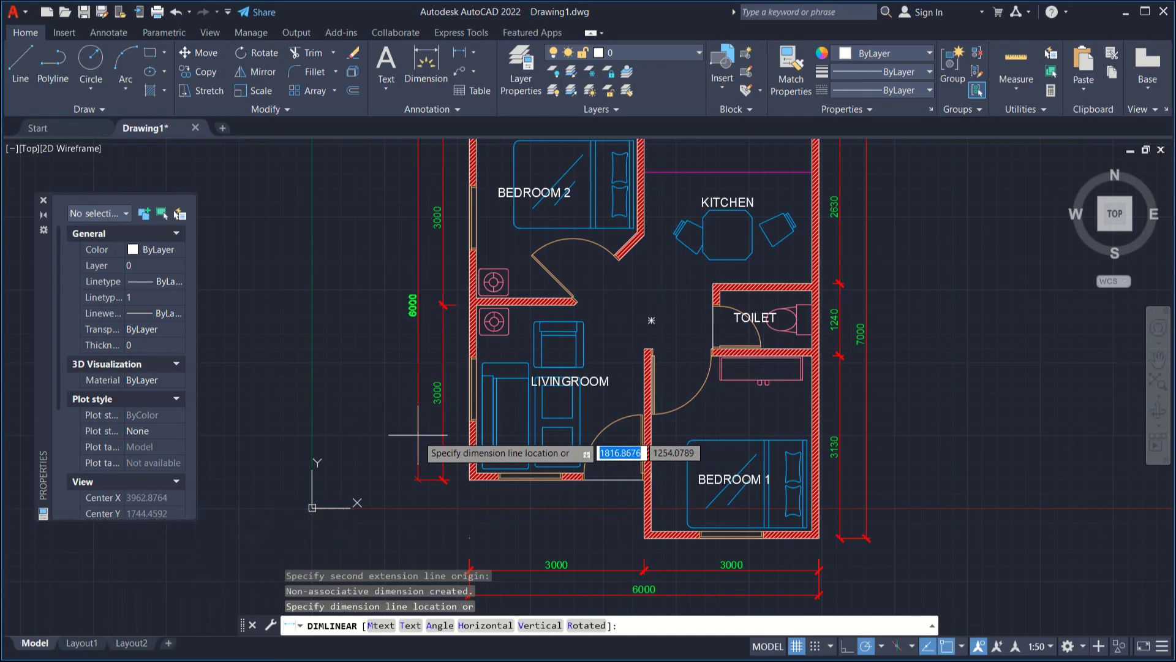
pyautogui.click(418, 436)
# Review the whole floor plan with its dimensions on all sides
pyautogui.scroll(-1, 742, 332)
pyautogui.moveTo(749, 307); pyautogui.dragTo(725, 340, button='middle')
pyautogui.middleClick(674, 340)
pyautogui.middleClick(674, 340)
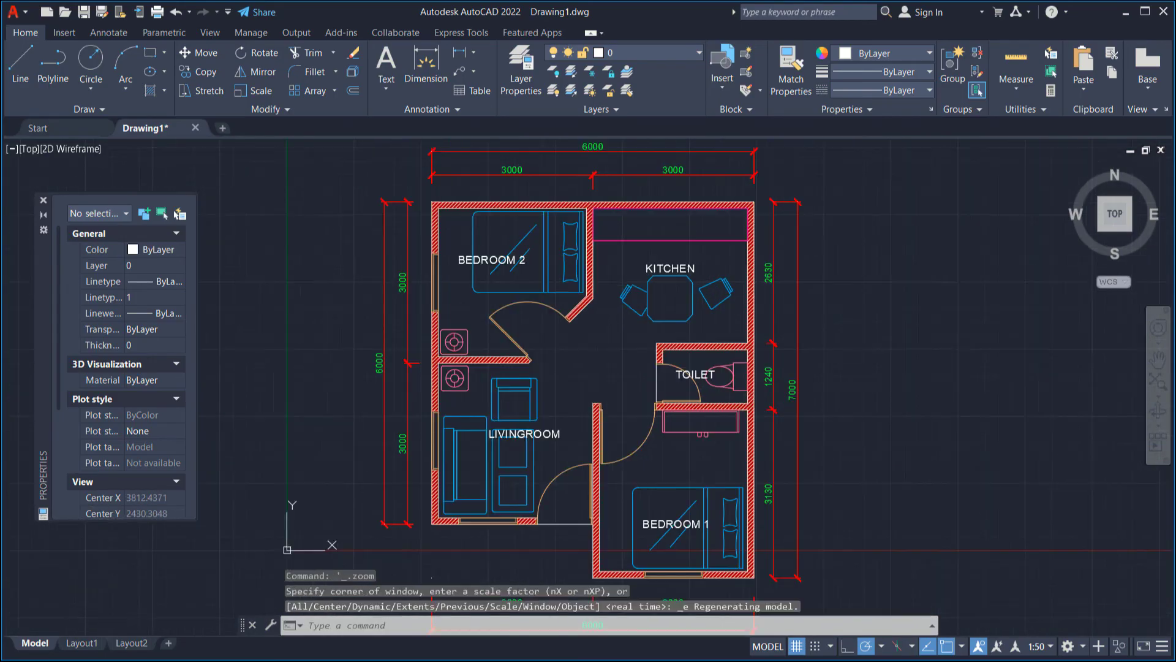
pyautogui.scroll(-1, 601, 355)
pyautogui.moveTo(602, 355); pyautogui.dragTo(599, 354, button='middle')
pyautogui.scroll(1, 599, 350)
pyautogui.scroll(-1, 599, 353)
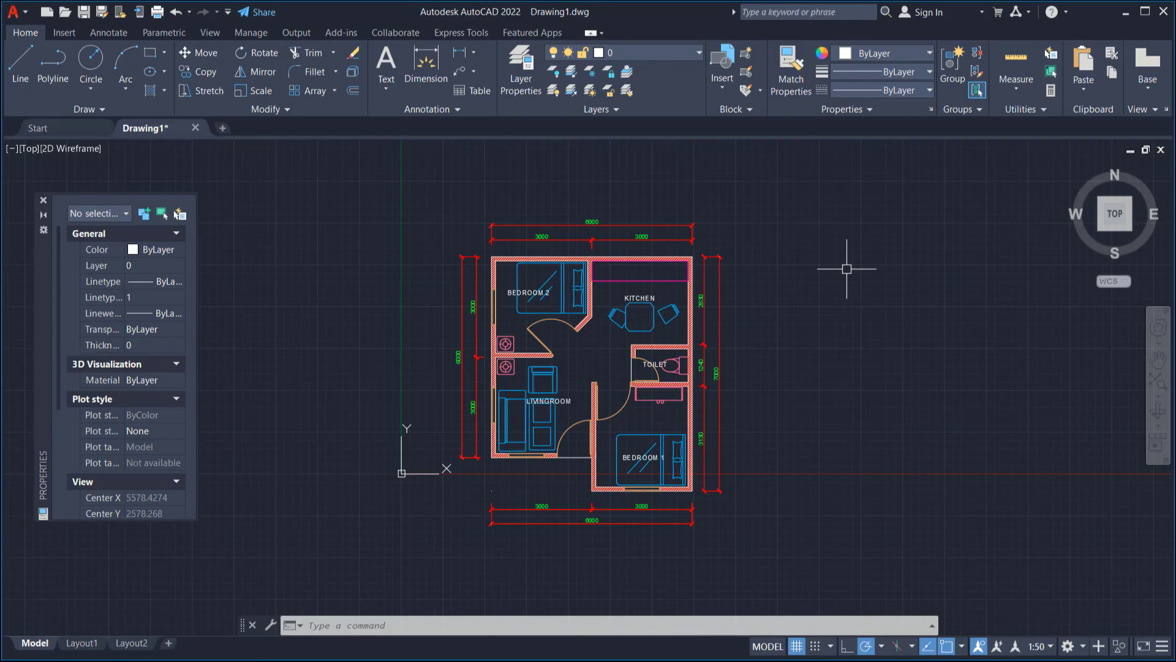
# Add the bold multiline text title FLOOR PLAN beneath the bottom dimensions, starting near the plan's left edge
pyautogui.moveTo(583, 398); pyautogui.dragTo(597, 333, button='middle')
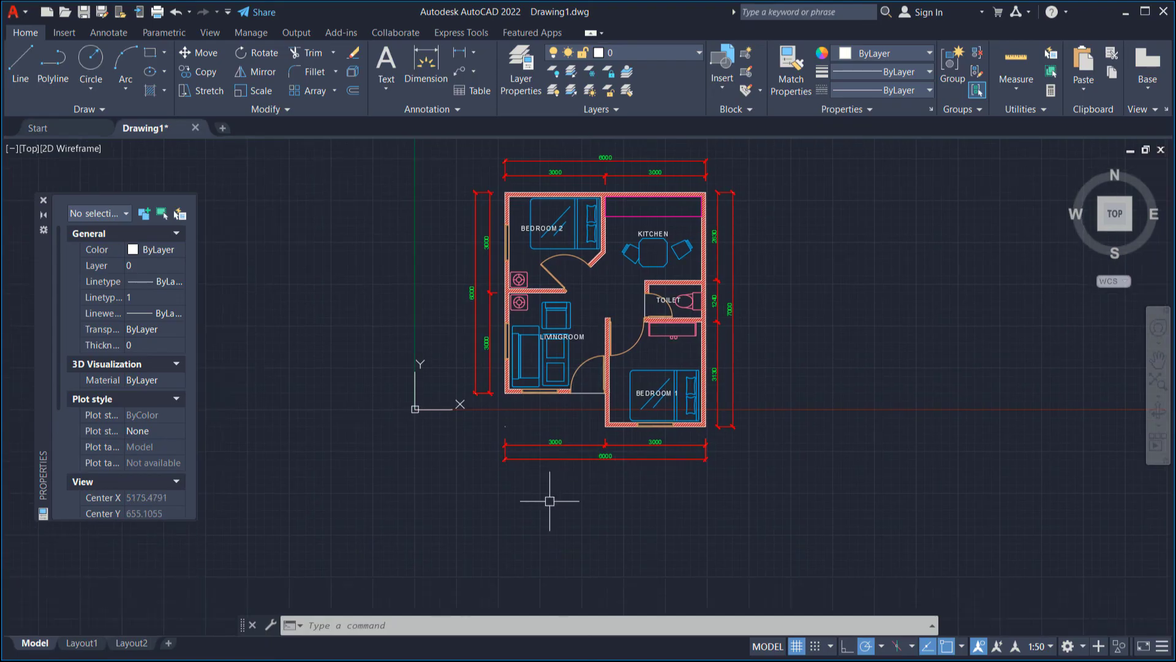
pyautogui.press('Return')
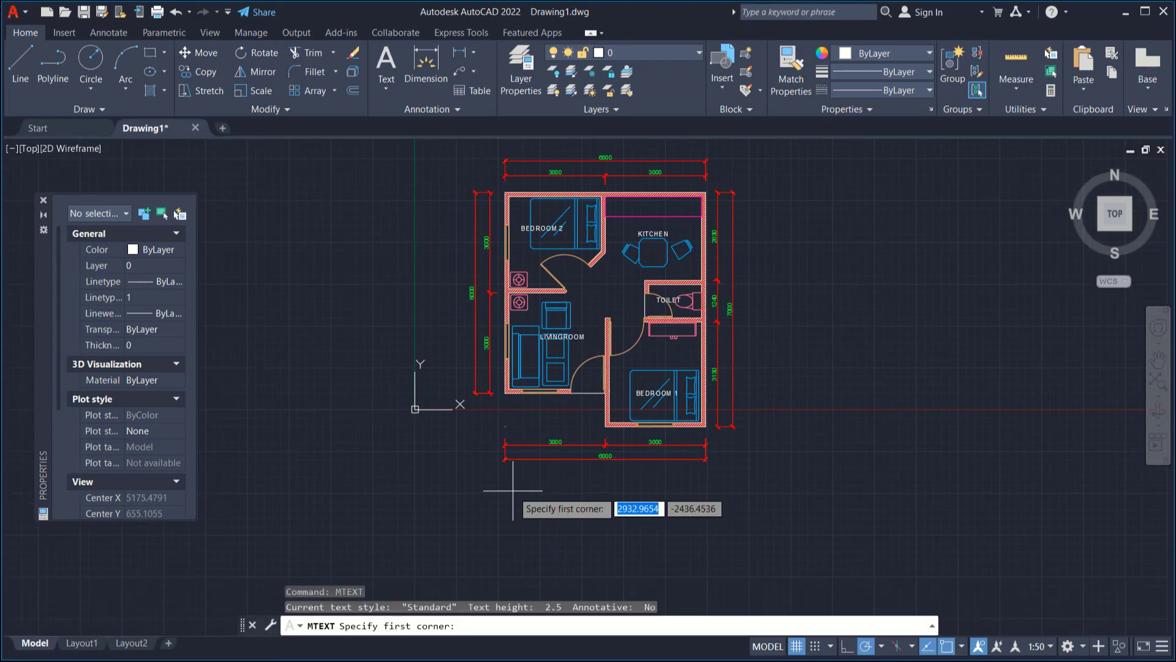
pyautogui.click(504, 484)
pyautogui.click(656, 538)
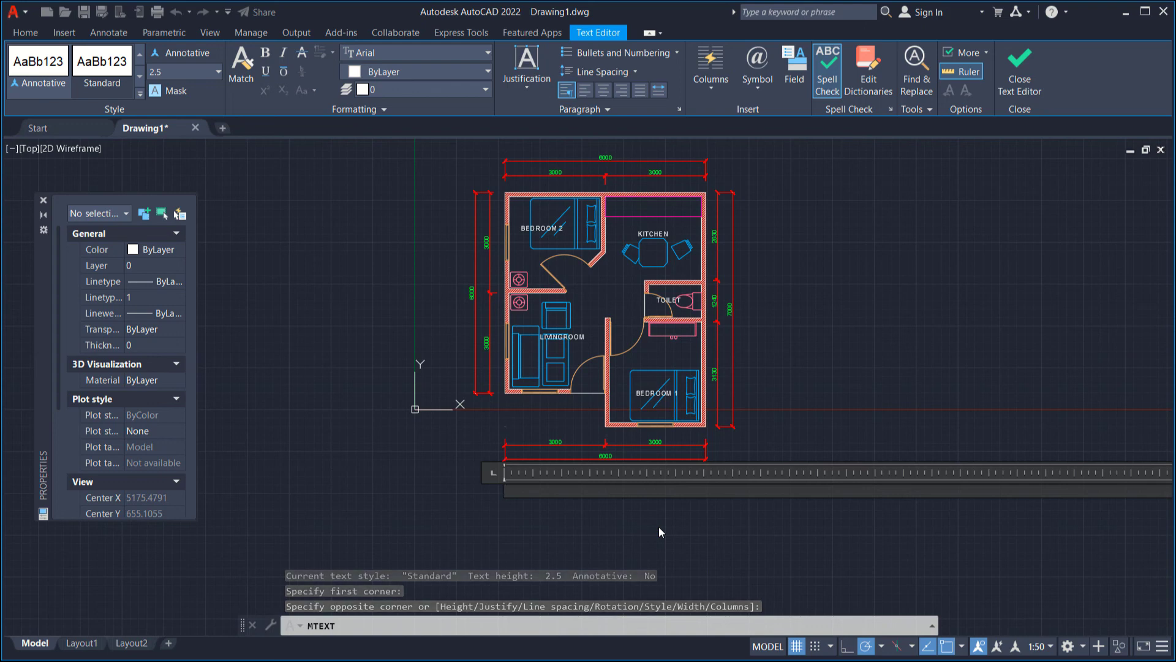
pyautogui.write('FLOOR PLAN')
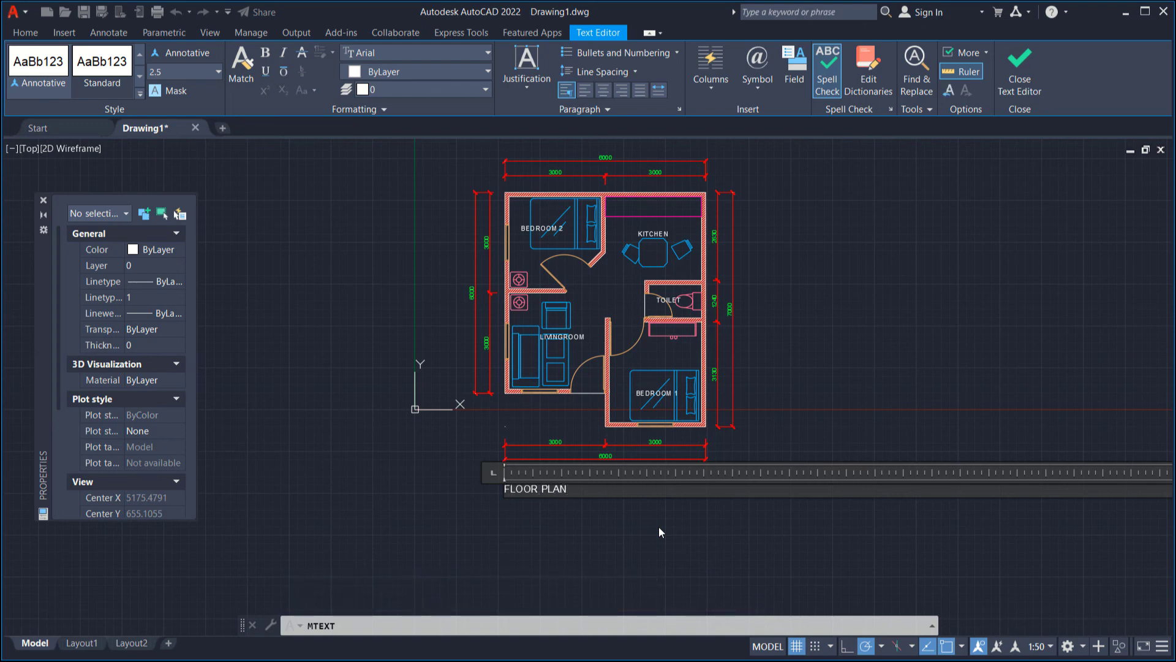
pyautogui.hotkey('ctrl', 'a')
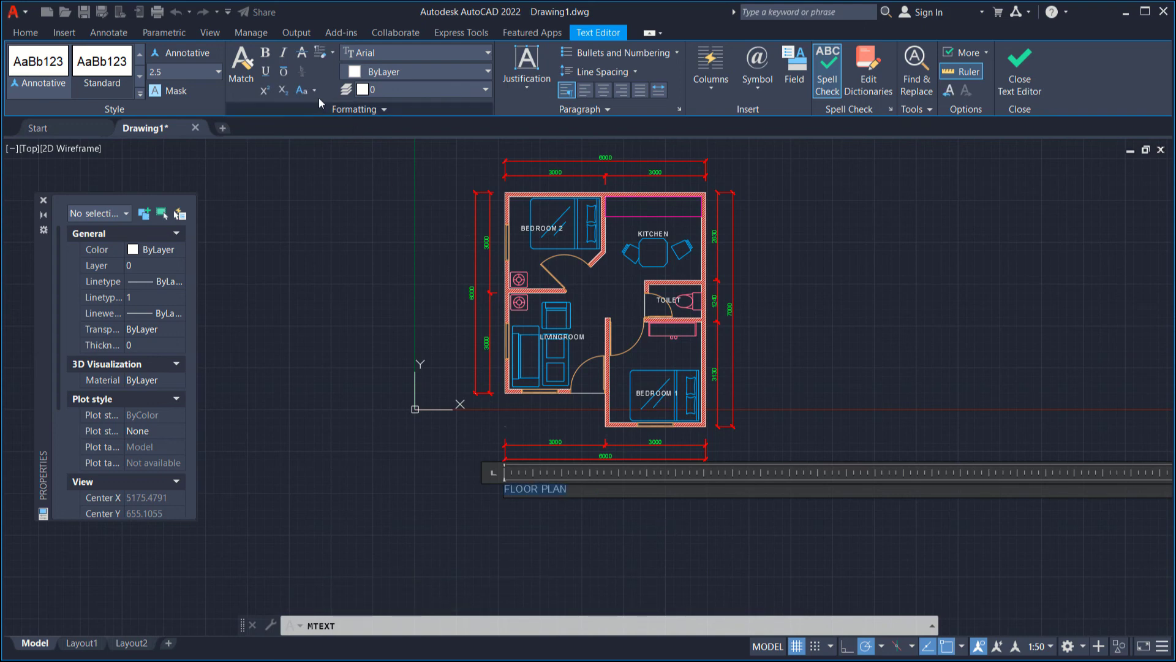
pyautogui.click(520, 520)
# Set the FLOOR PLAN title's text height to 250
pyautogui.click(558, 518)
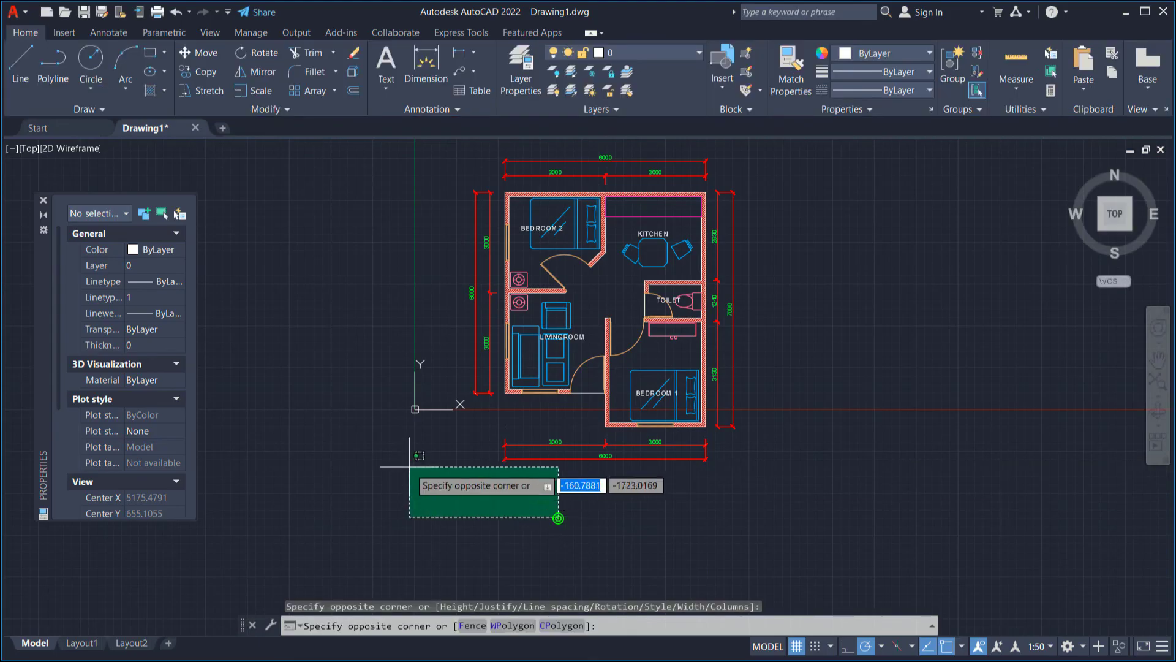
pyautogui.click(409, 463)
pyautogui.click(142, 509)
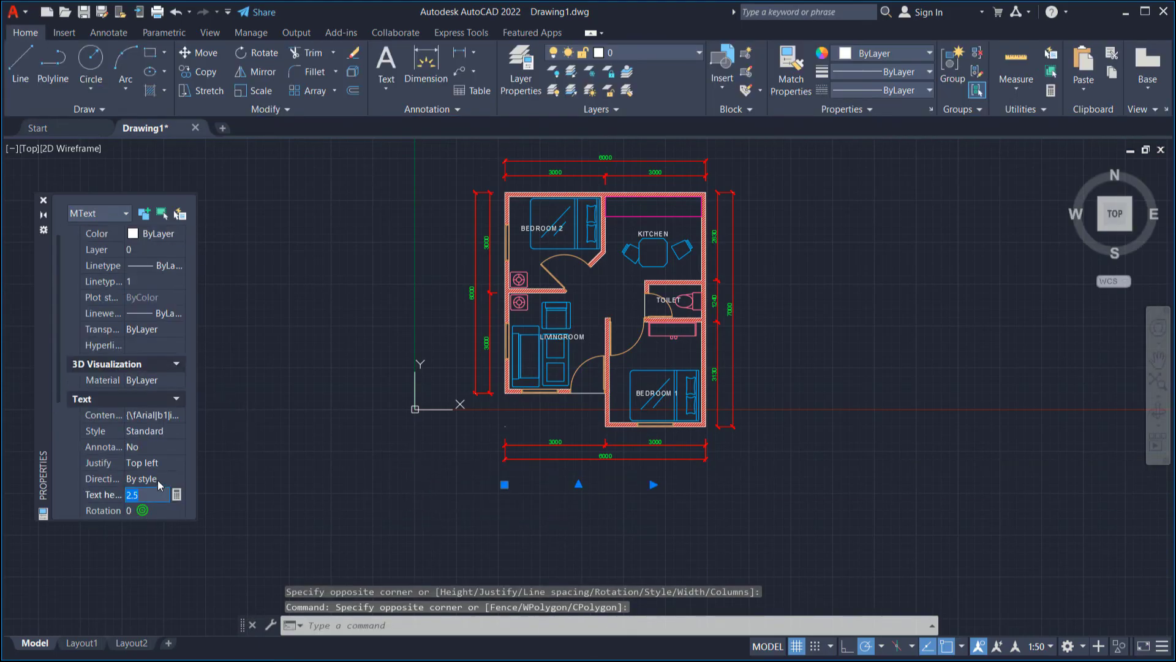
pyautogui.write('250')
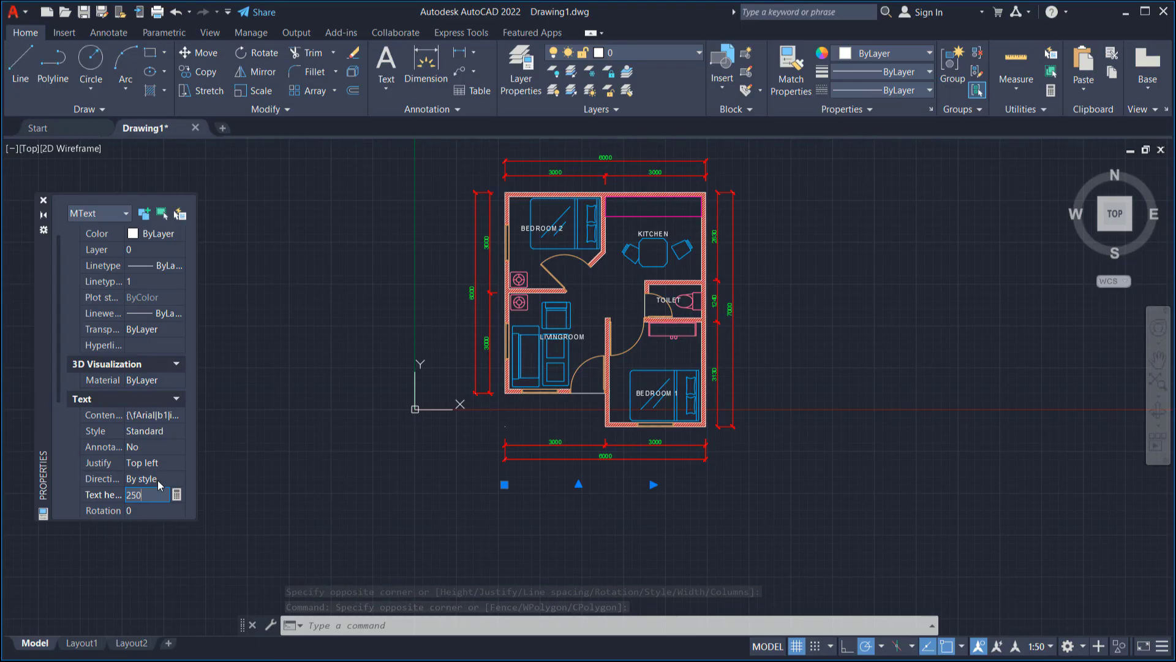
pyautogui.click(140, 511)
pyautogui.press('Escape')
# Draw a horizontal line just beneath the FLOOR PLAN title, as long as the text, to underline it
pyautogui.scroll(6, 521, 509)
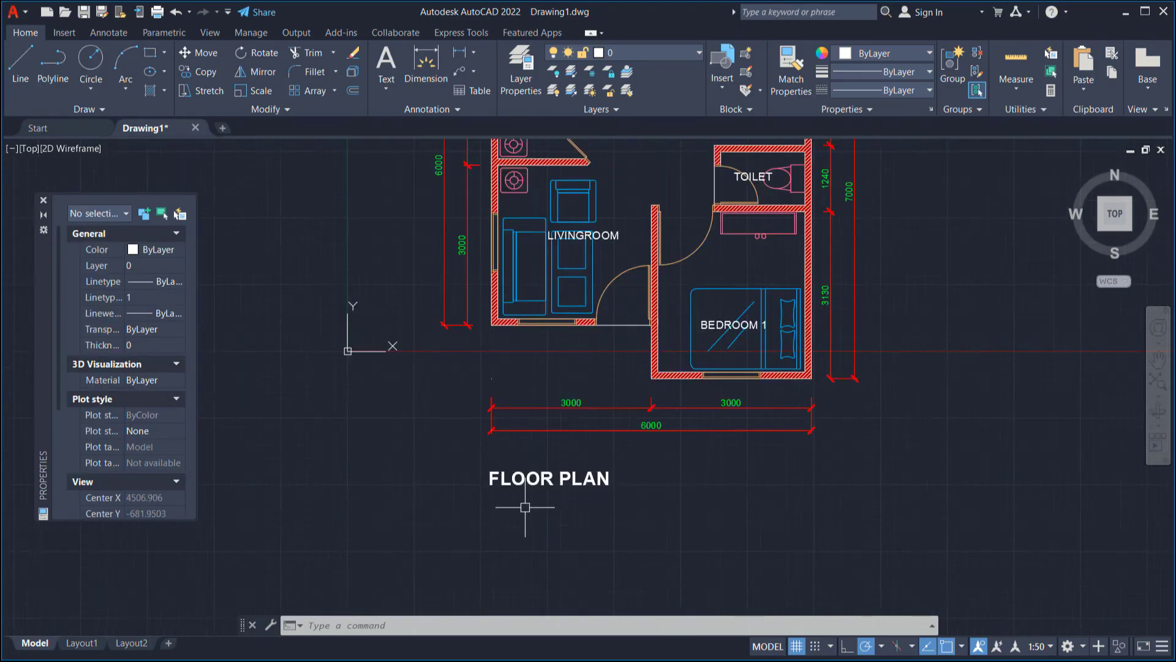
pyautogui.write('L')
pyautogui.press('Return')
pyautogui.scroll(2, 412, 468)
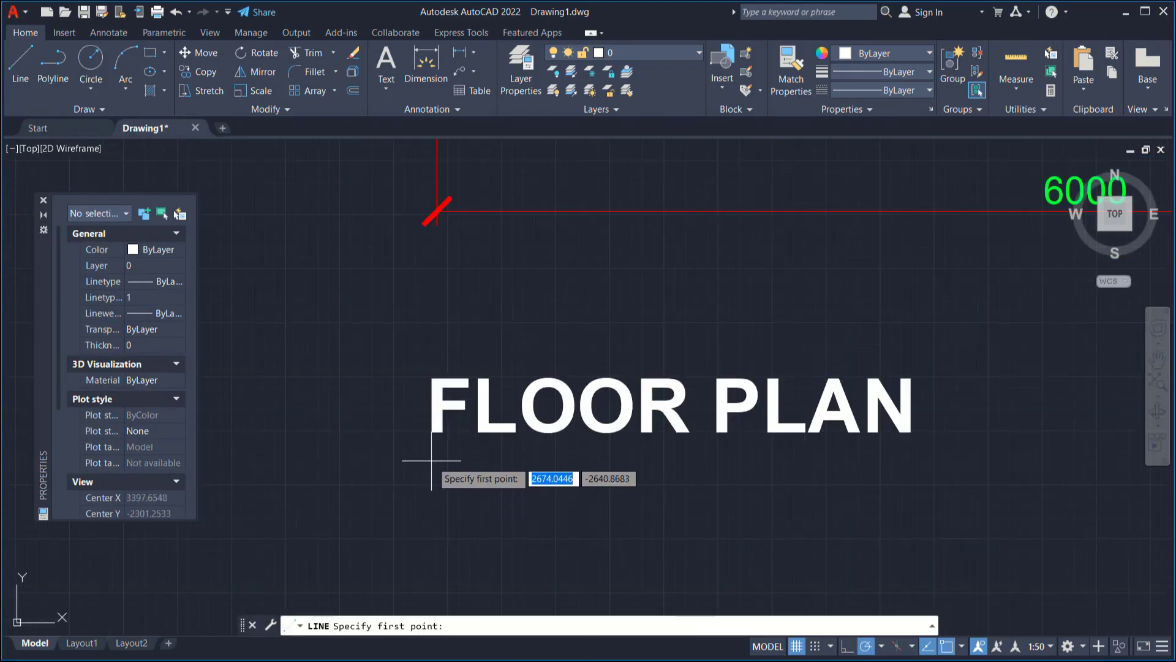
pyautogui.click(432, 459)
pyautogui.scroll(-2, 827, 506)
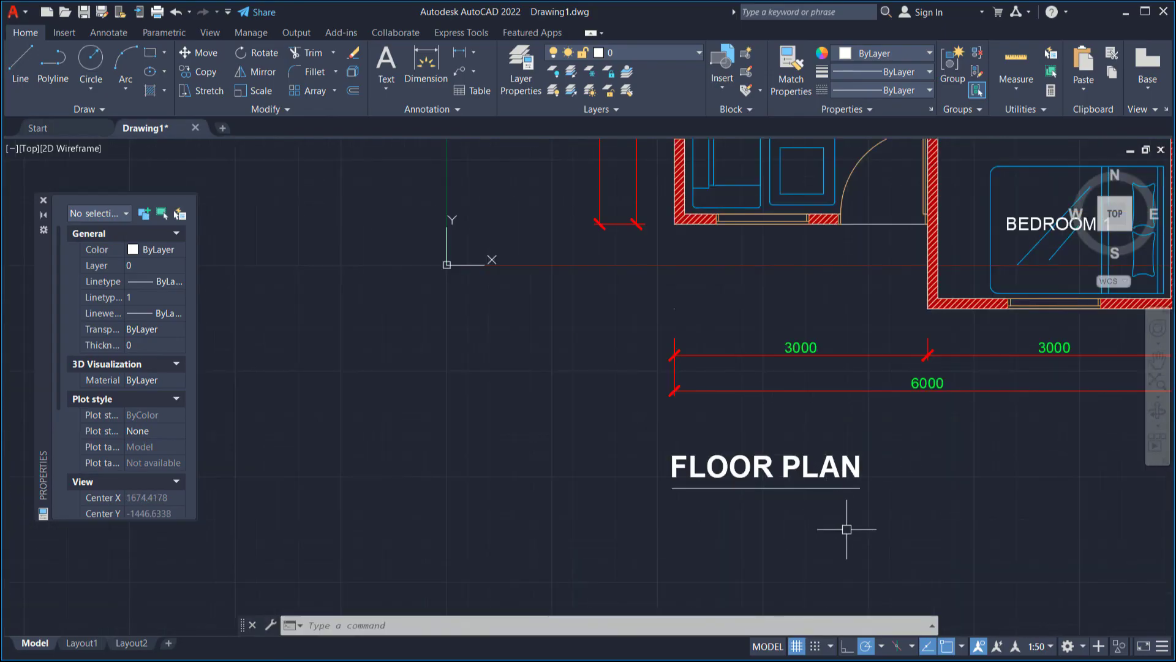
# Copy the FLOOR PLAN title straight down to just below its underline
pyautogui.moveTo(847, 530); pyautogui.dragTo(842, 519, button='middle')
pyautogui.write('CO')
pyautogui.press('Return')
pyautogui.click(845, 459)
pyautogui.press('Return')
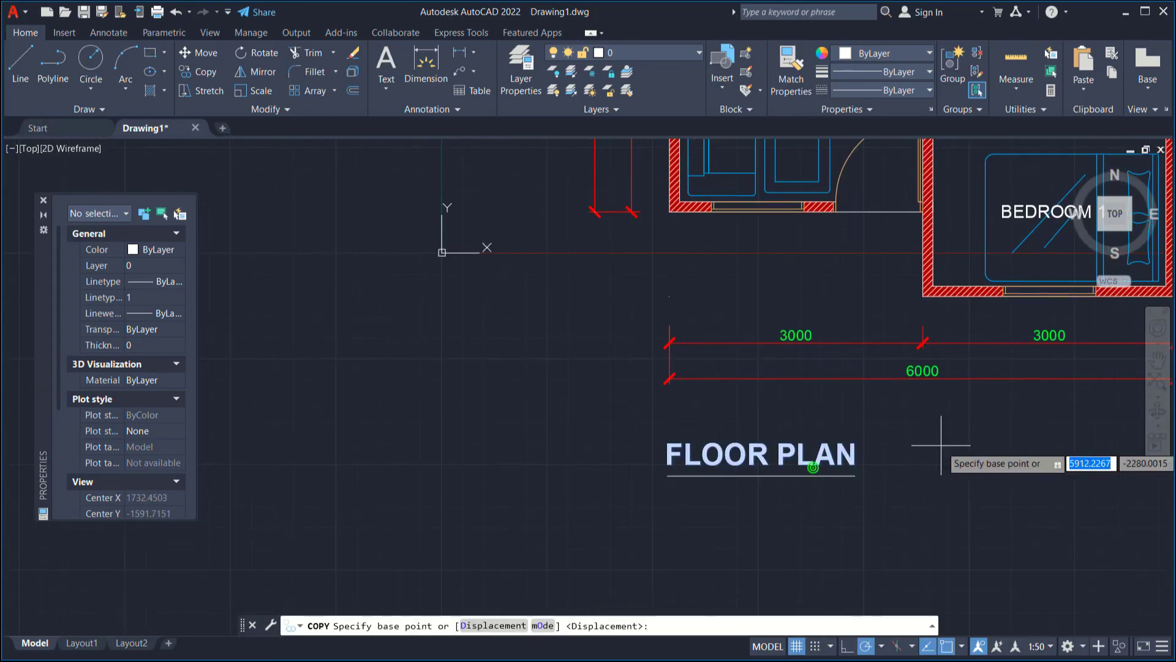
pyautogui.click(943, 446)
pyautogui.press('Return')
# Set the copied title's text height to 100 and change its content to SCALE 1:50
pyautogui.click(821, 505)
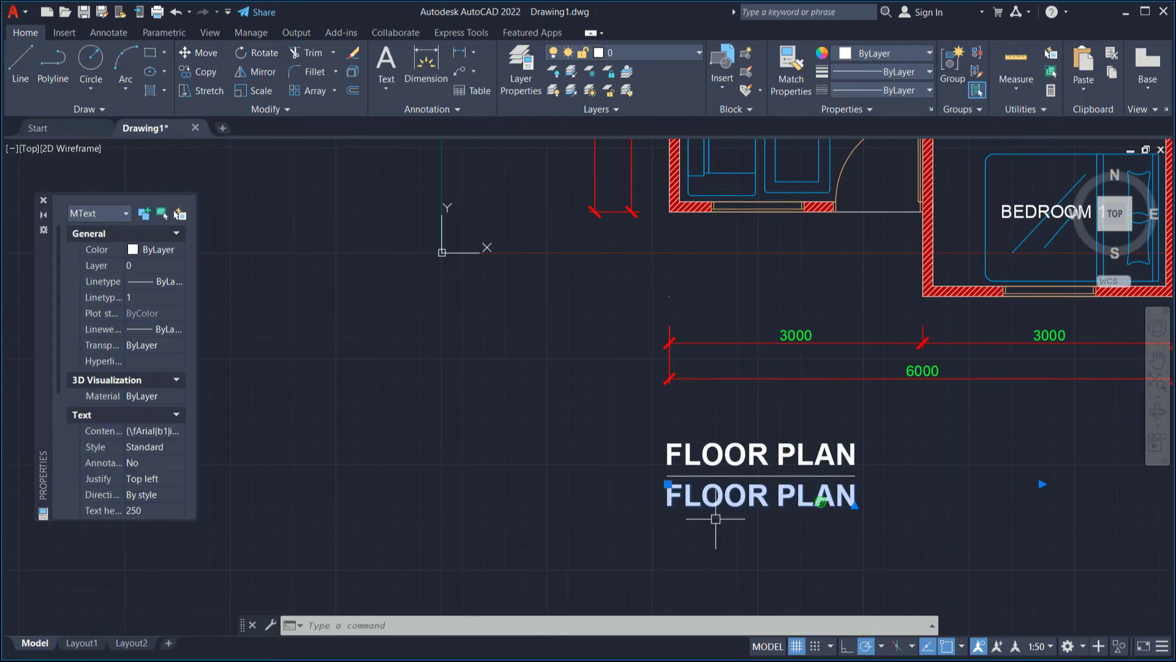
pyautogui.click(148, 511)
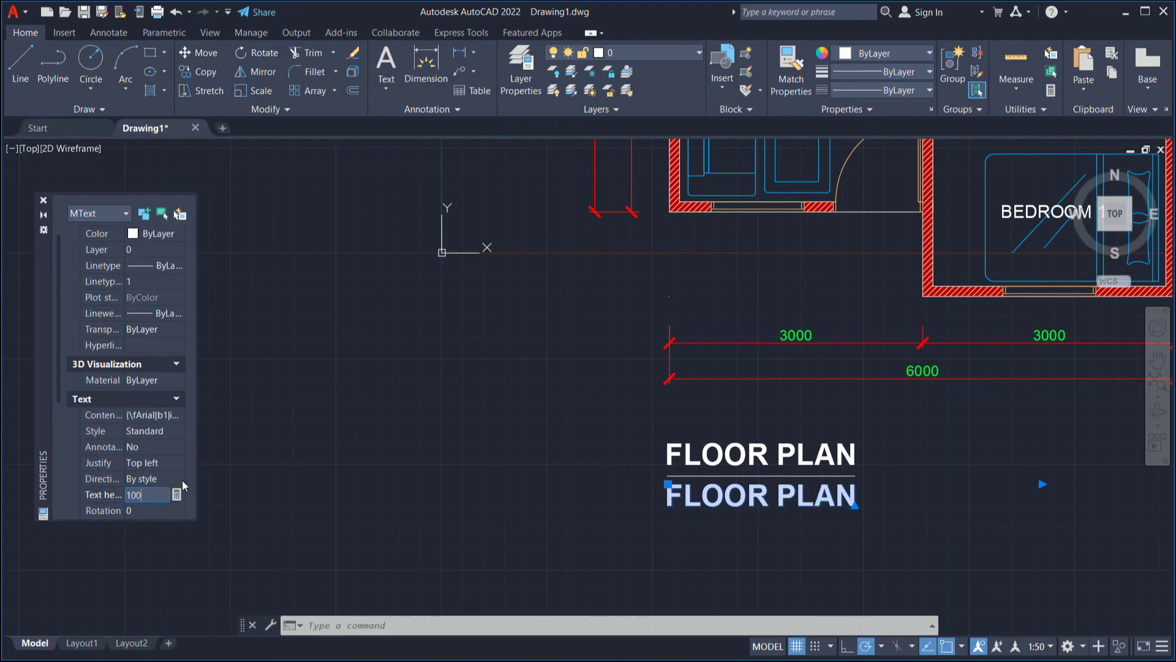
pyautogui.write('100')
pyautogui.click(163, 512)
pyautogui.doubleClick(728, 489)
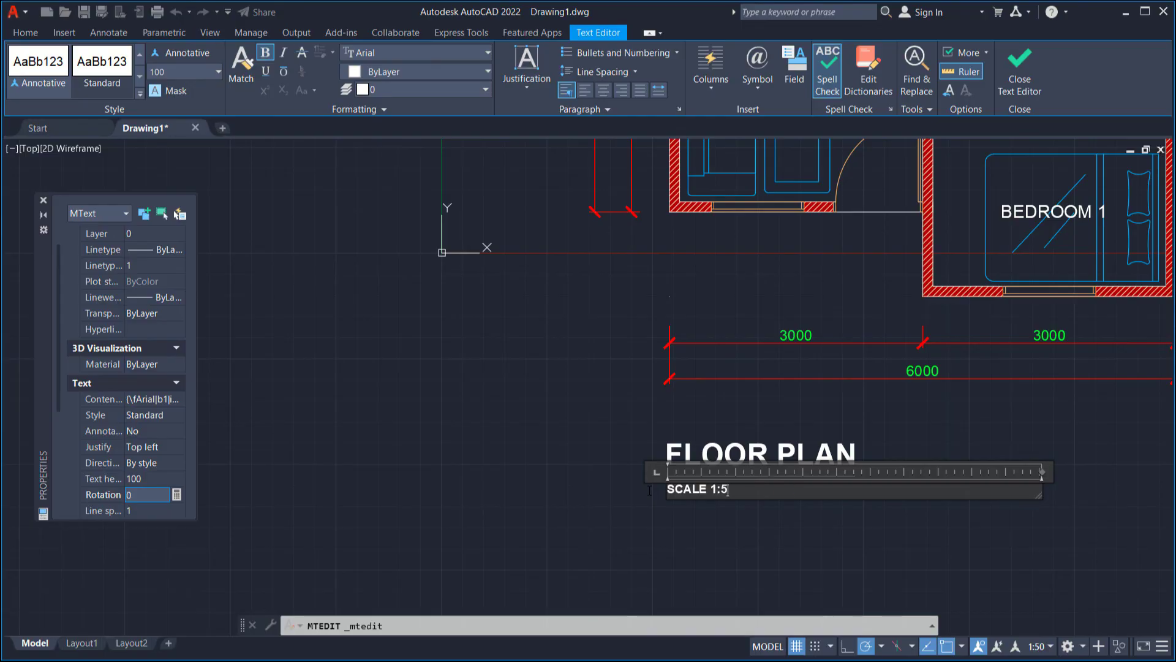
pyautogui.click(899, 544)
# Examine the complete floor plan together with its title, scale label and dimensions
pyautogui.scroll(-5, 858, 428)
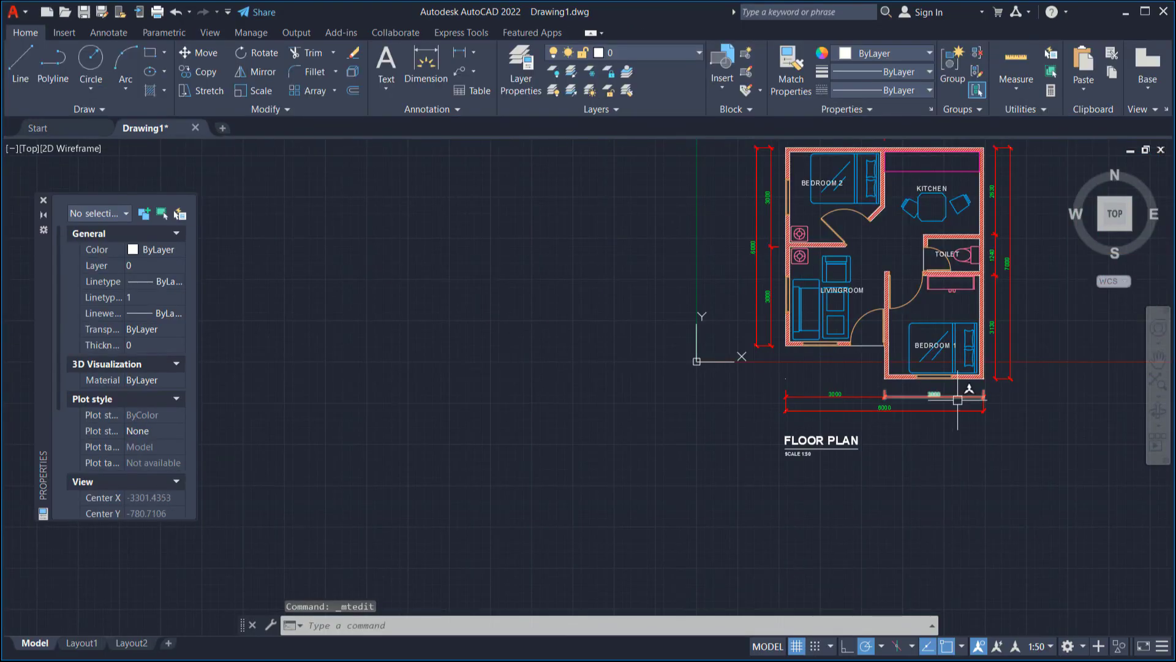
pyautogui.moveTo(791, 395); pyautogui.dragTo(665, 408, button='middle')
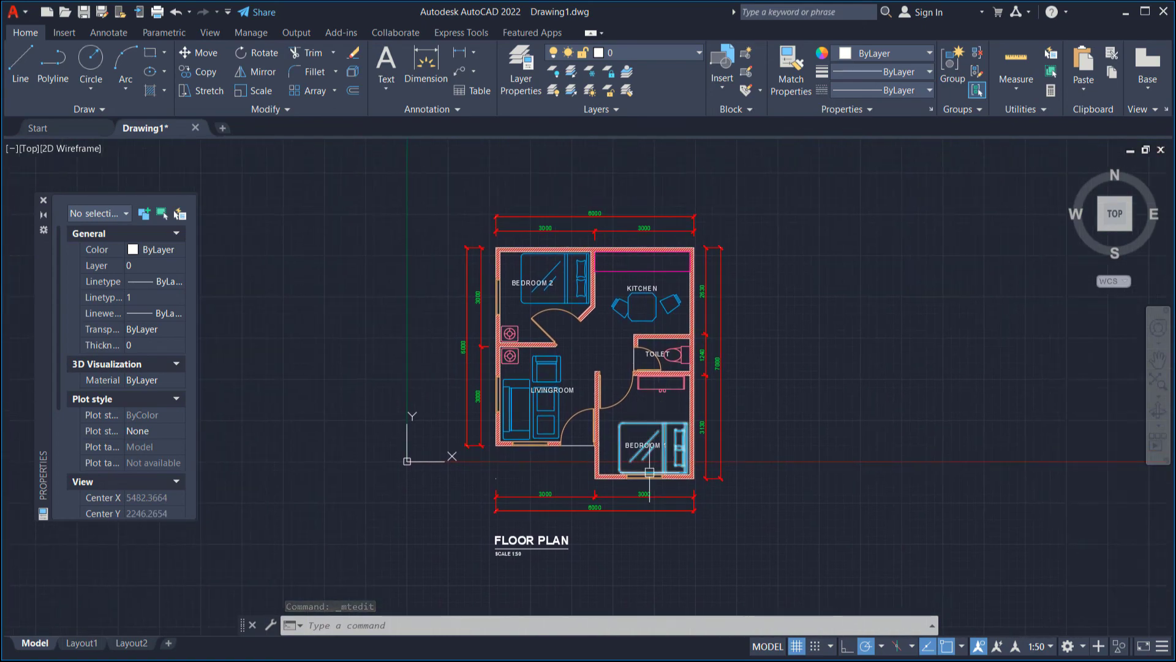
pyautogui.scroll(2, 789, 416)
pyautogui.scroll(-2, 772, 415)
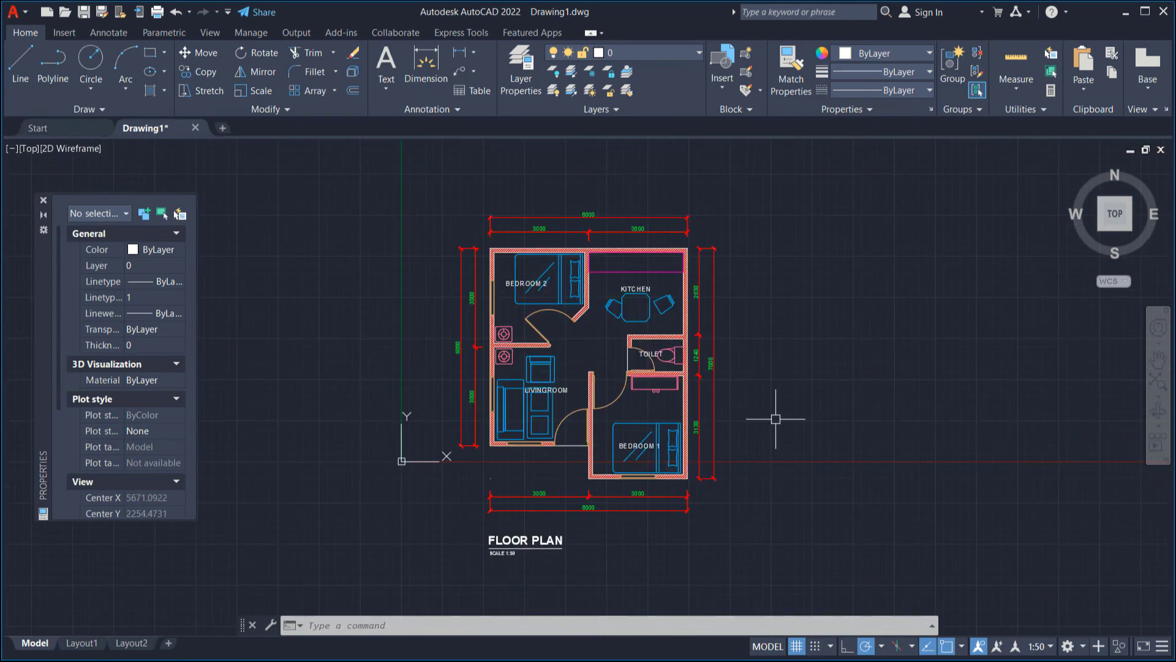
pyautogui.scroll(2, 769, 415)
pyautogui.scroll(-2, 773, 418)
pyautogui.scroll(2, 776, 419)
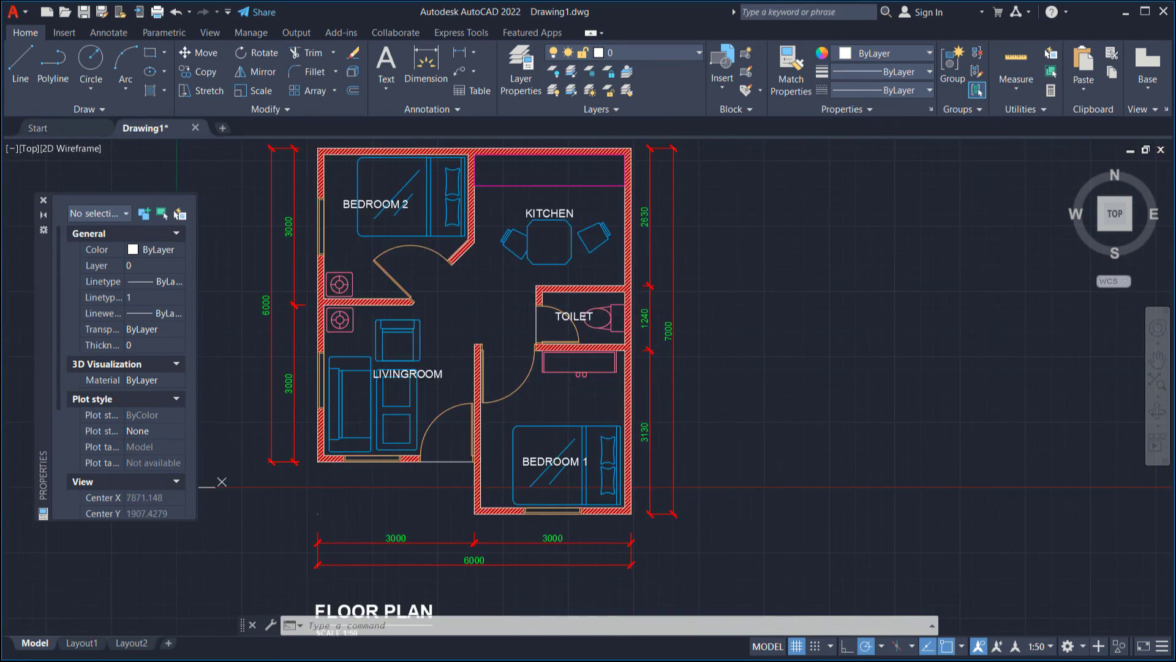
pyautogui.scroll(2, 776, 419)
# Undo back through the scale label's edits and redo its text height change and SCALE 1:50 text edit
pyautogui.hotkey('ctrl', 'y')
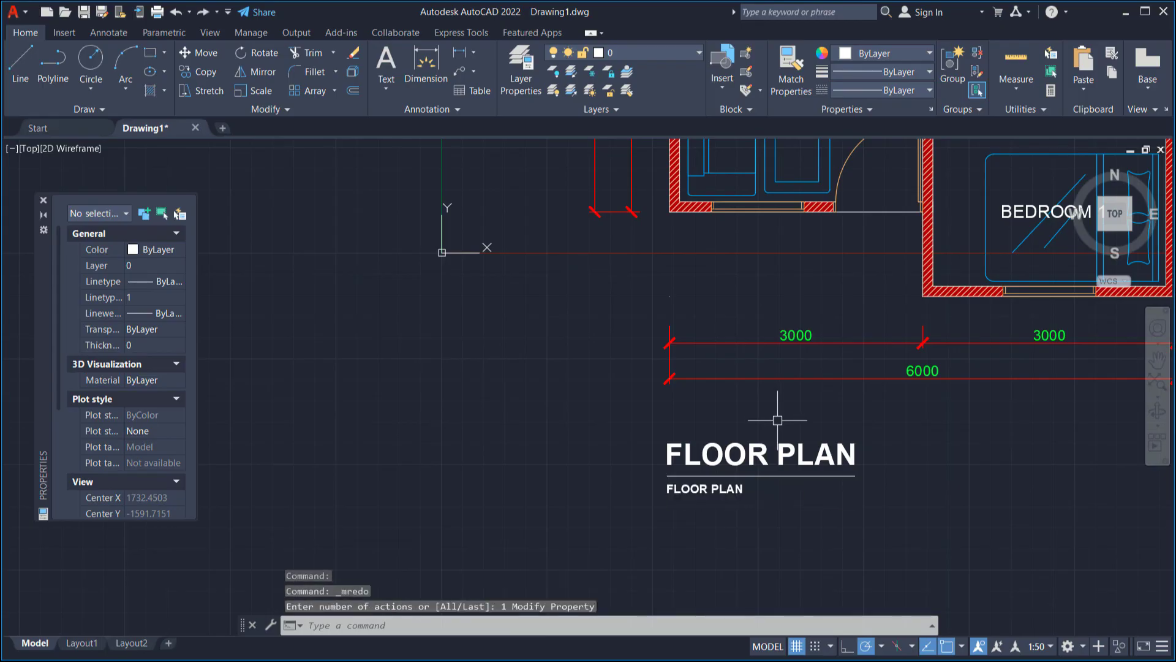
pyautogui.scroll(-6, 752, 488)
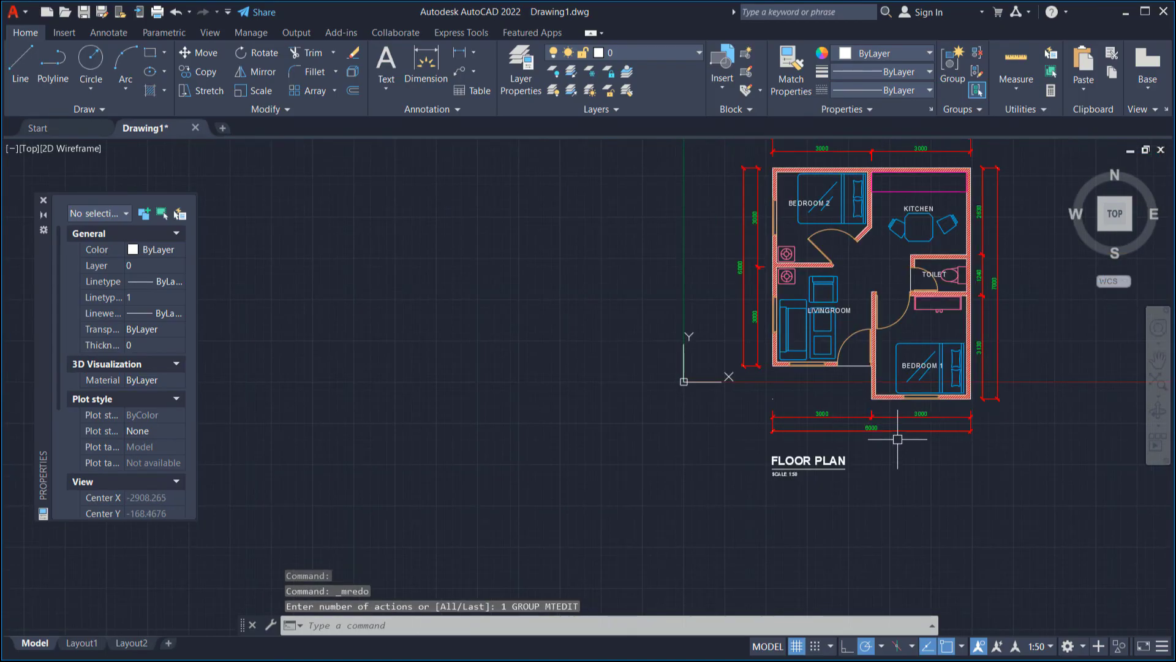
pyautogui.moveTo(790, 439); pyautogui.dragTo(683, 452, button='middle')
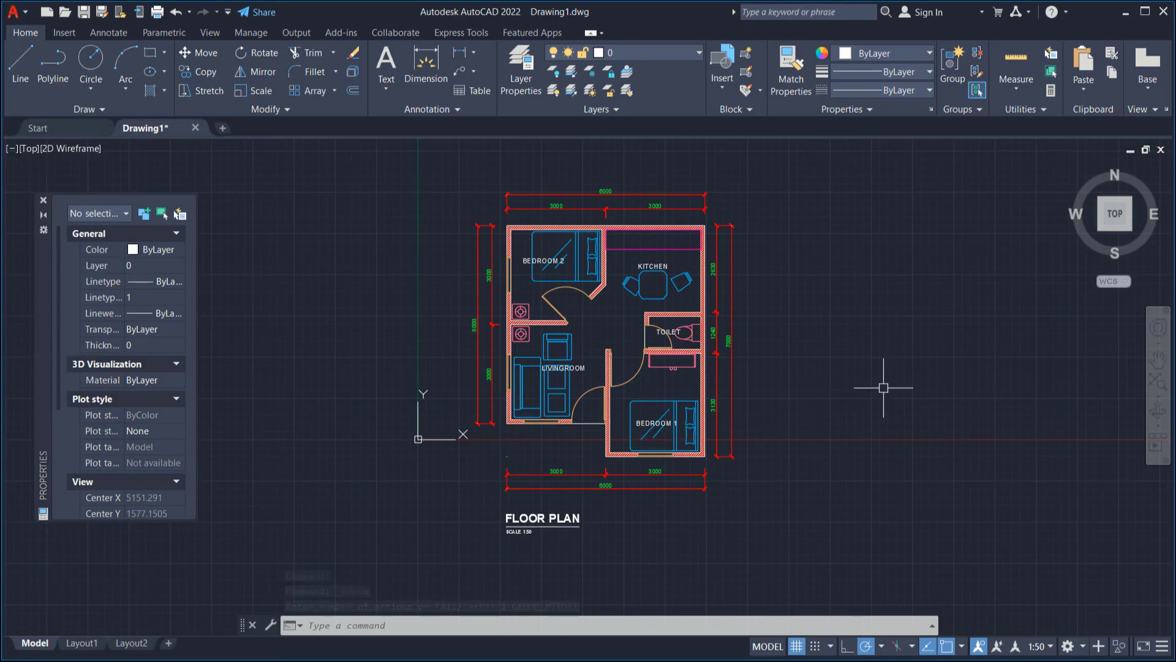